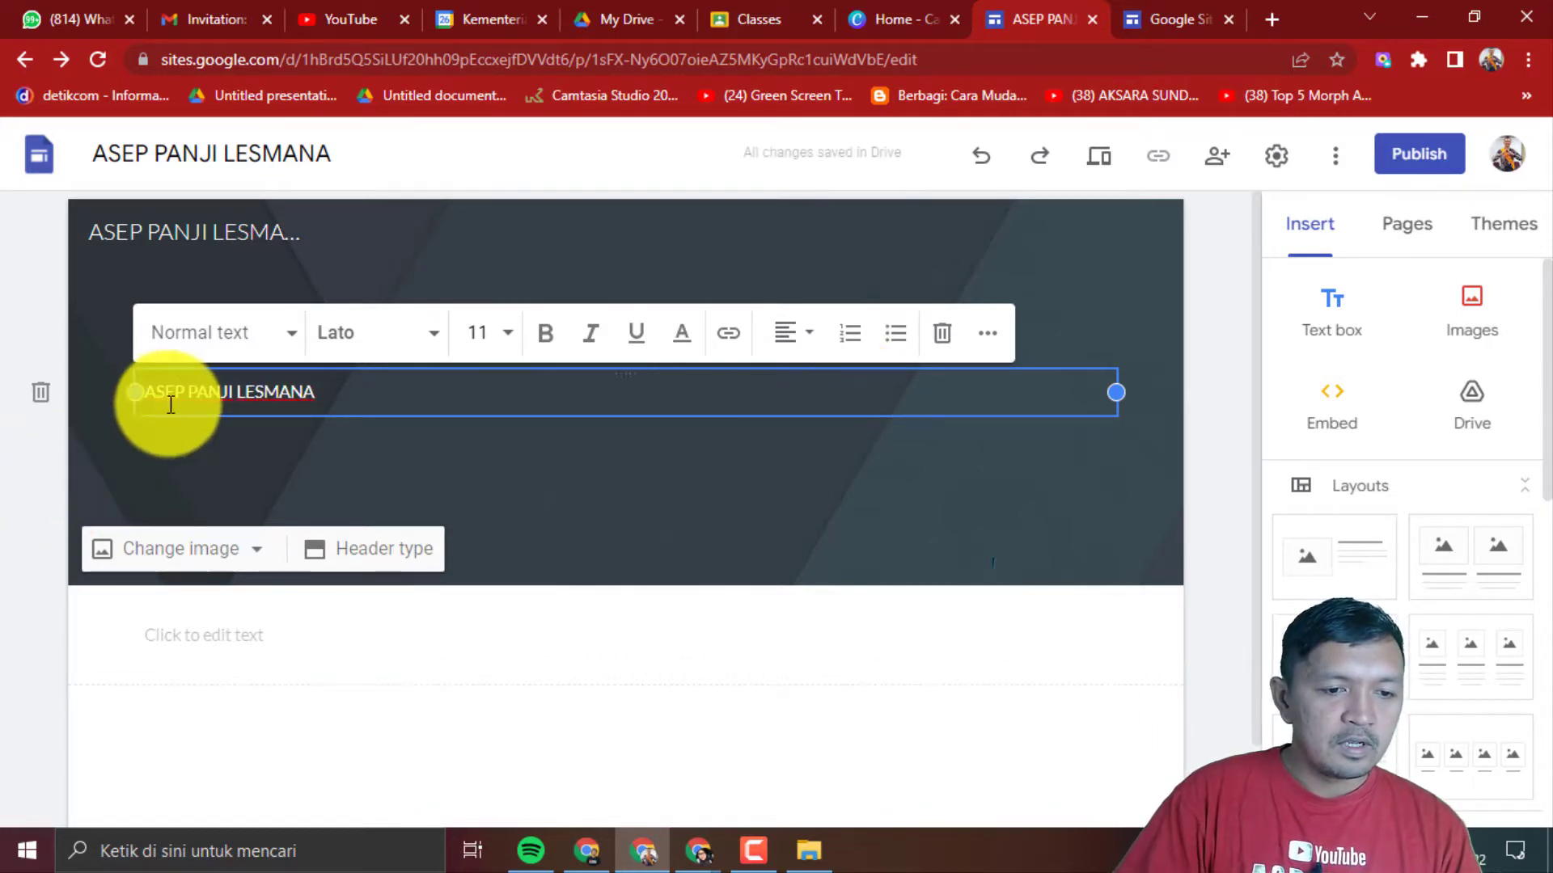
- Centre the name title in the page header
left_click_drag(318, 402, 108, 411)
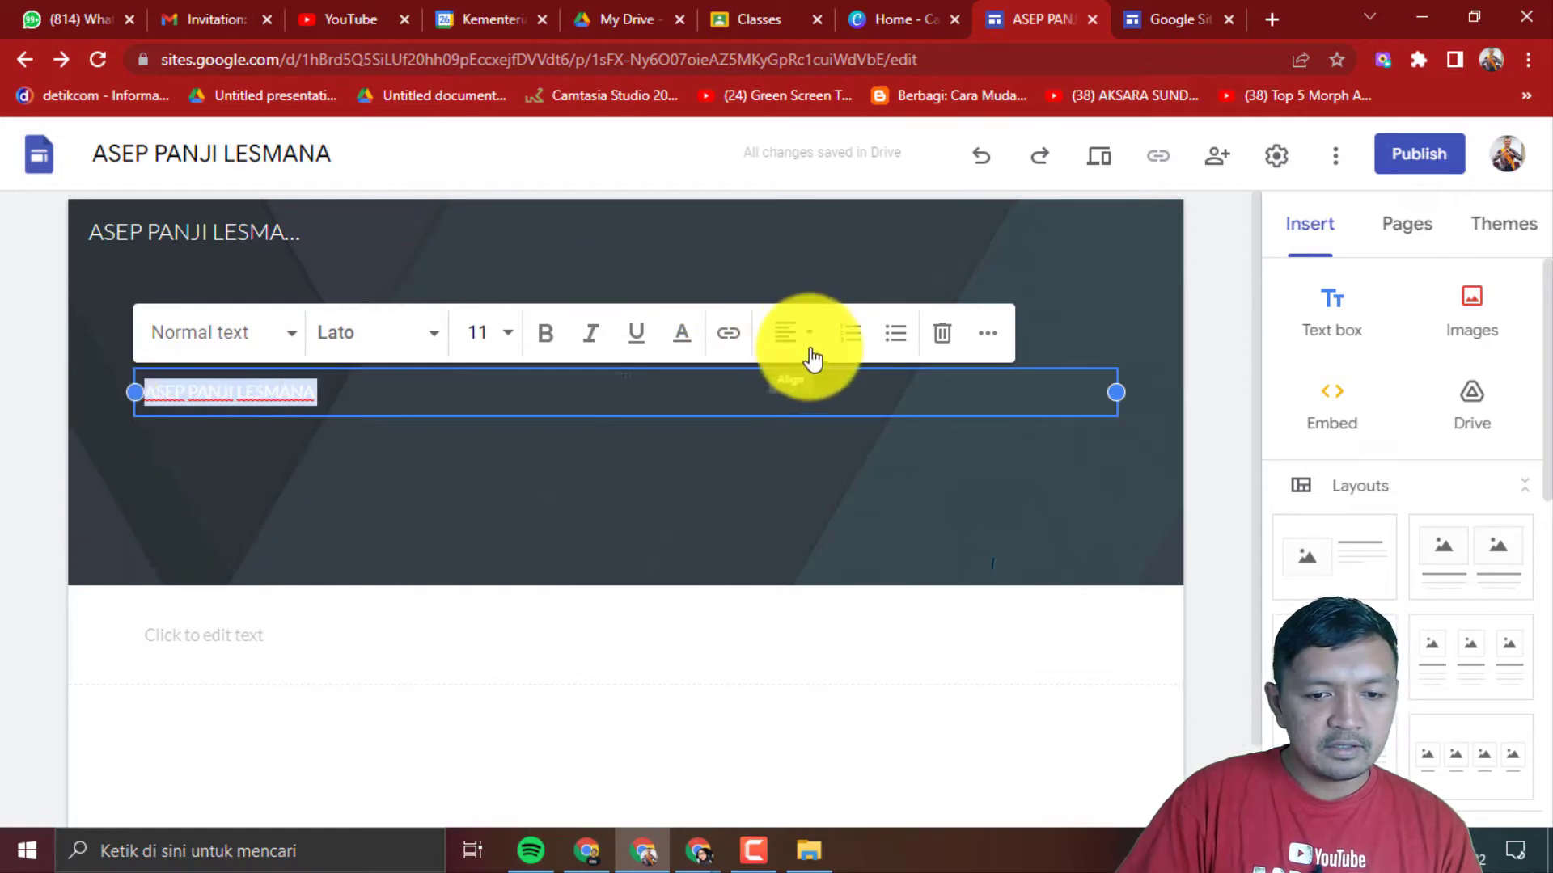
left_click(792, 332)
left_click(788, 397)
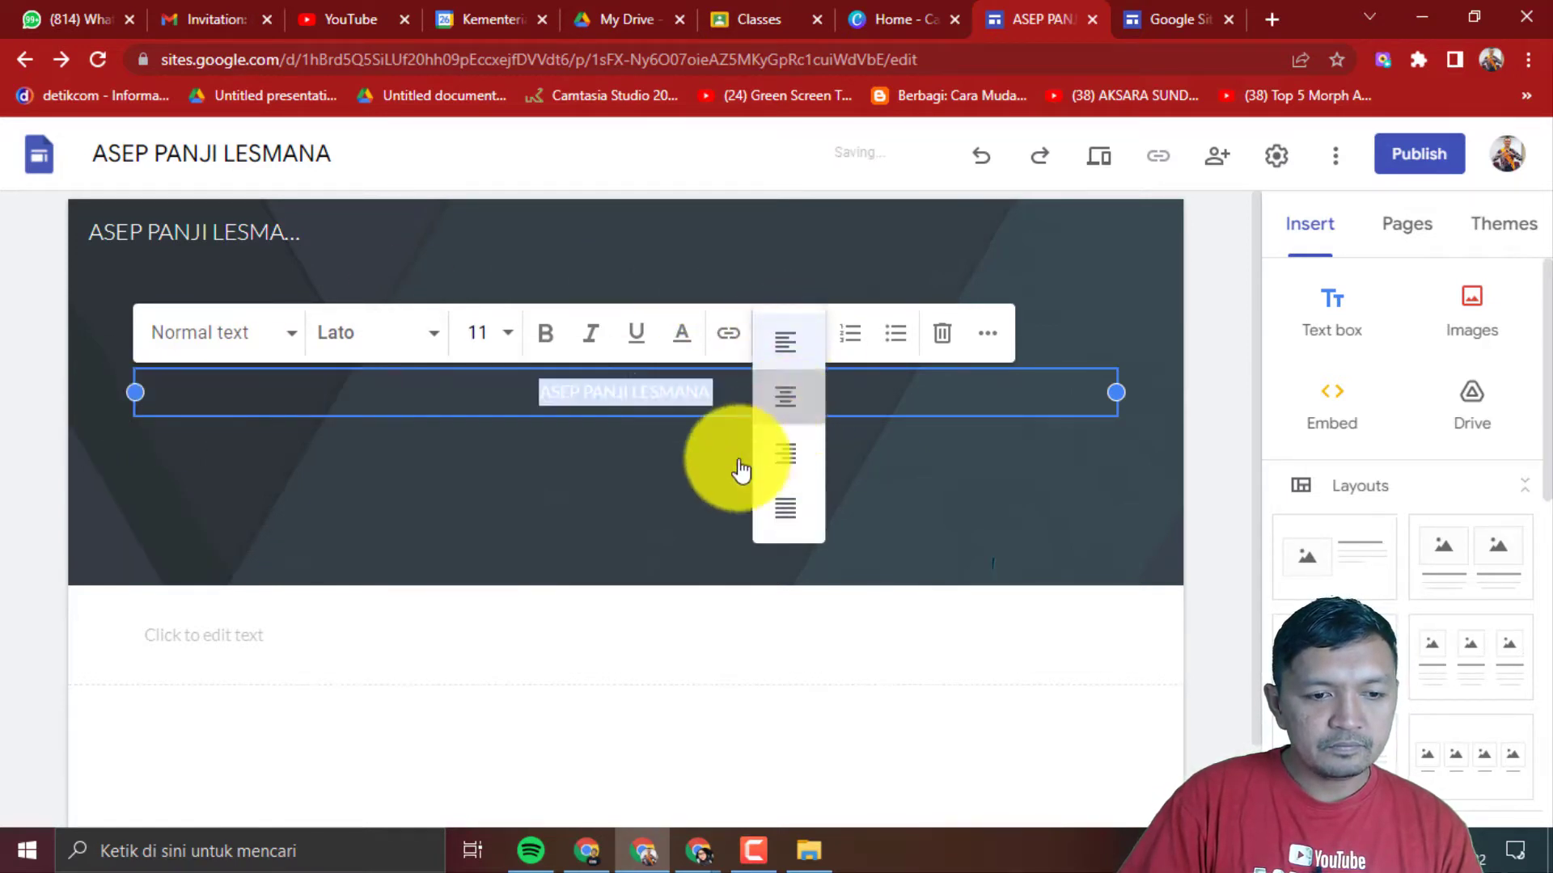
- Change the font of the header title to Rancho
left_click(429, 346)
scroll(409, 558, "down", 2)
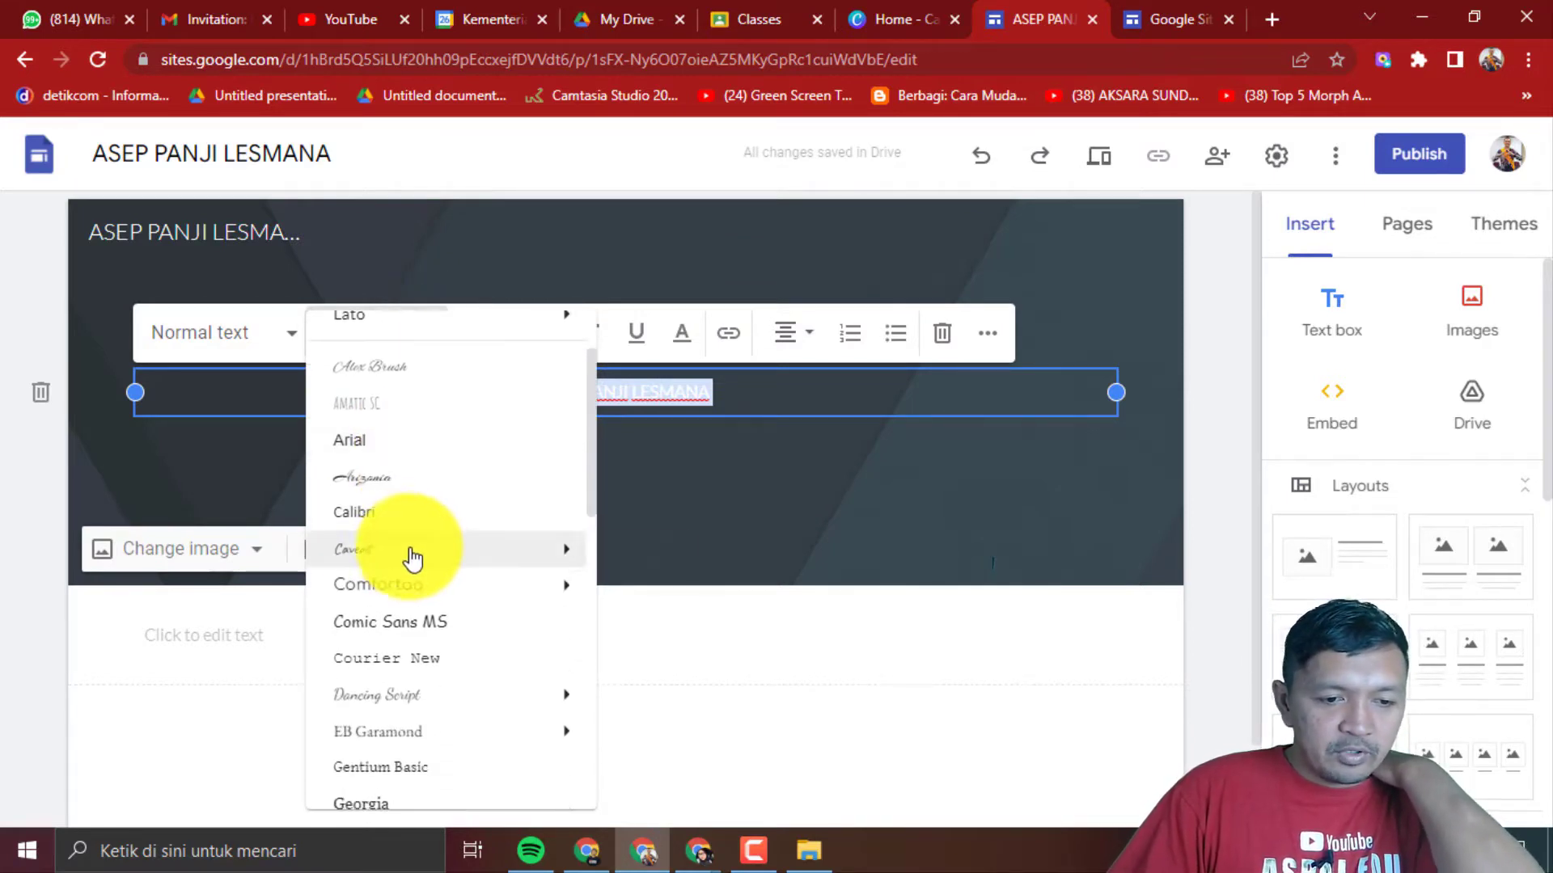
mouse_move(430, 547)
scroll(434, 552, "down", 5)
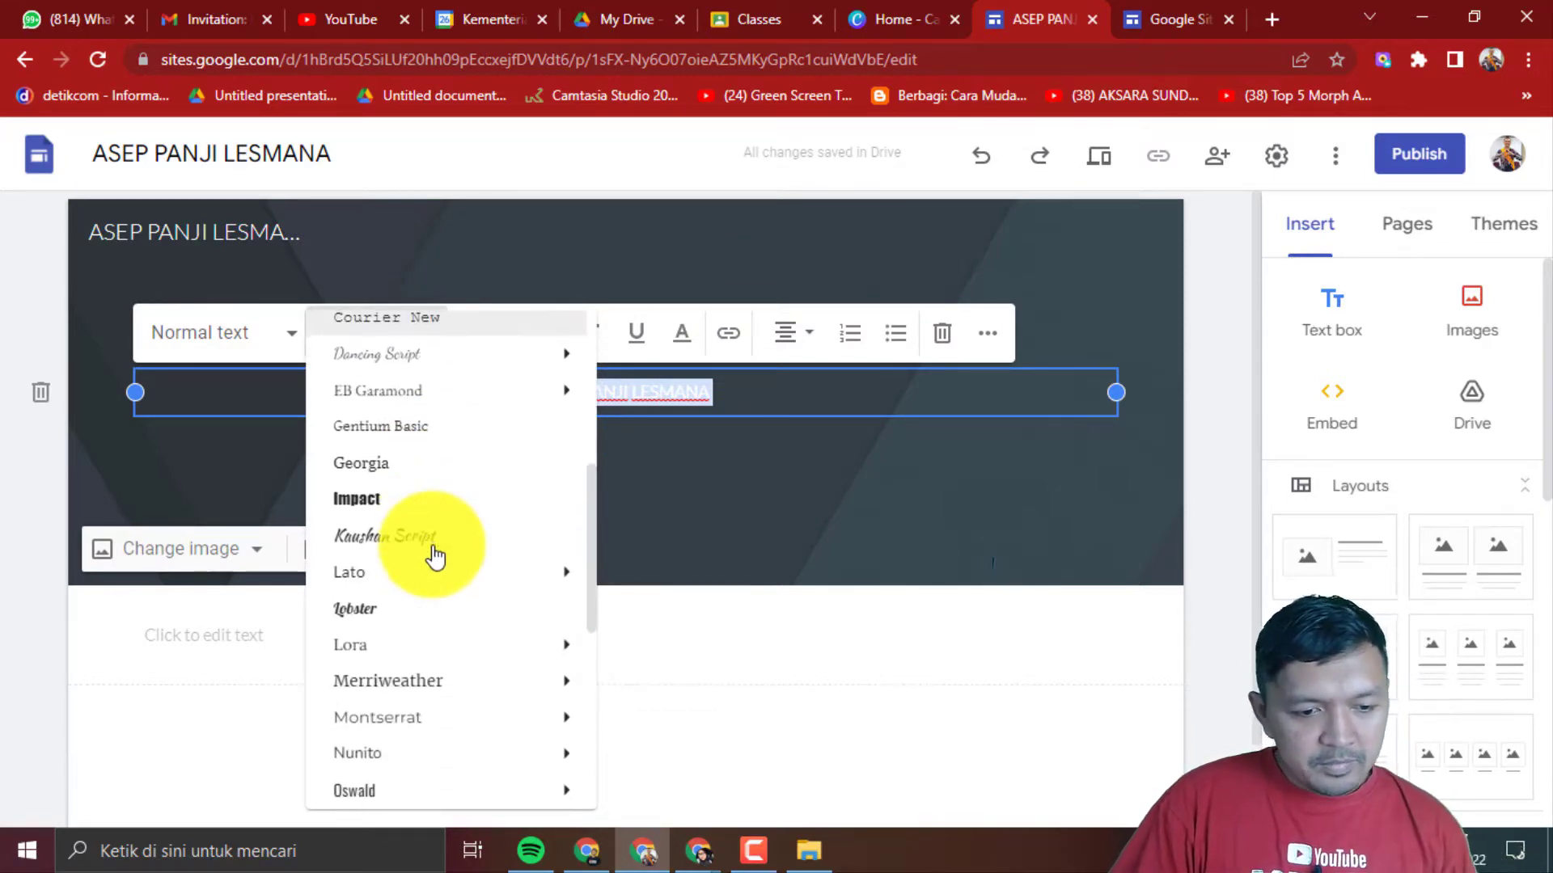
mouse_move(429, 584)
scroll(428, 582, "down", 7)
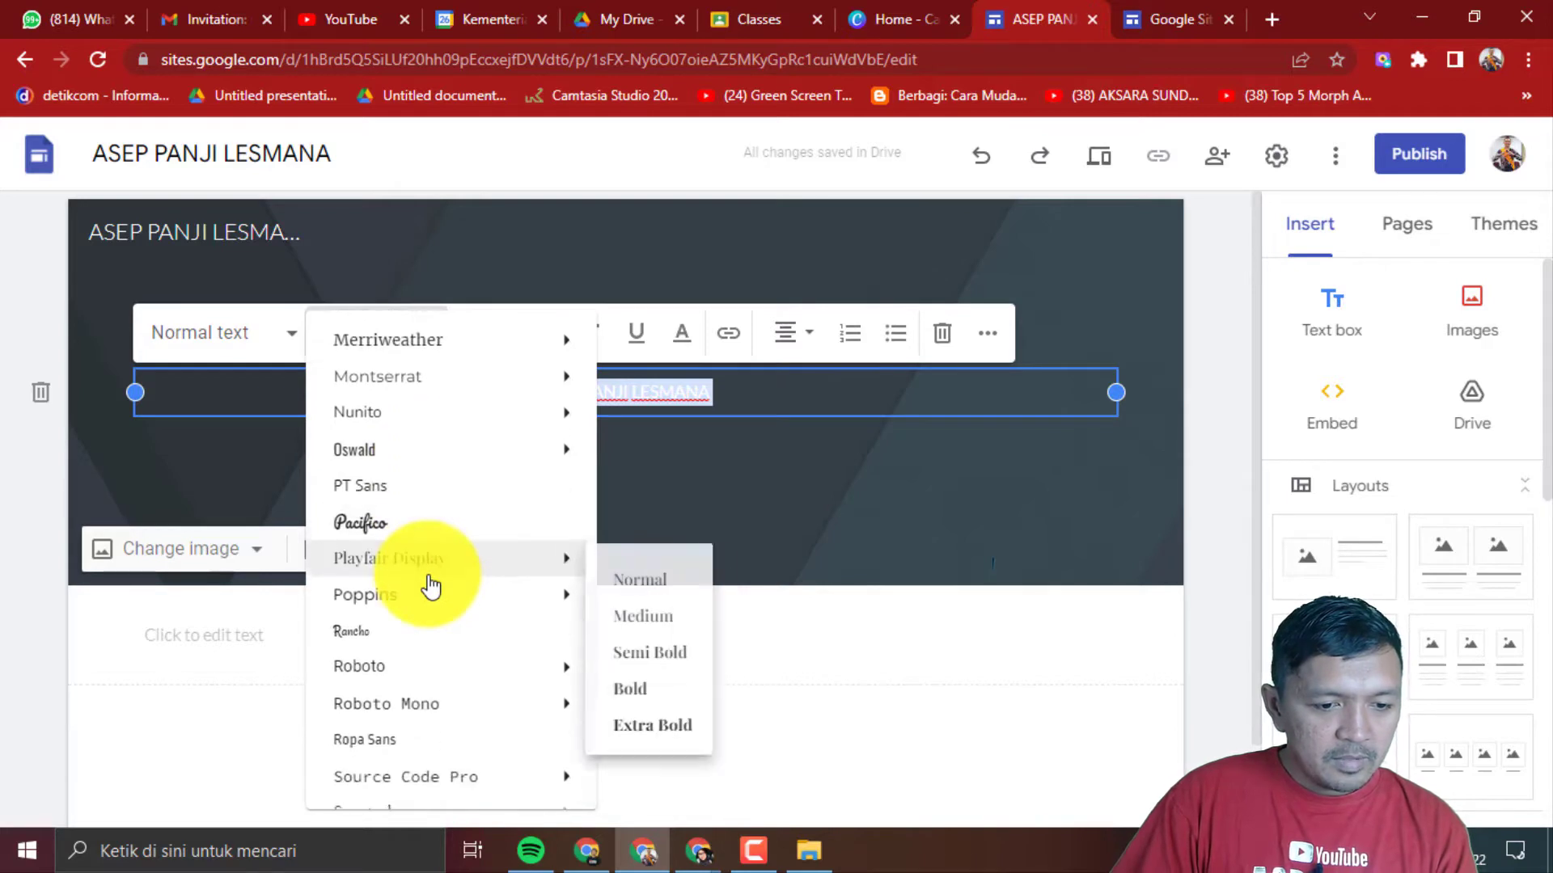
left_click(407, 519)
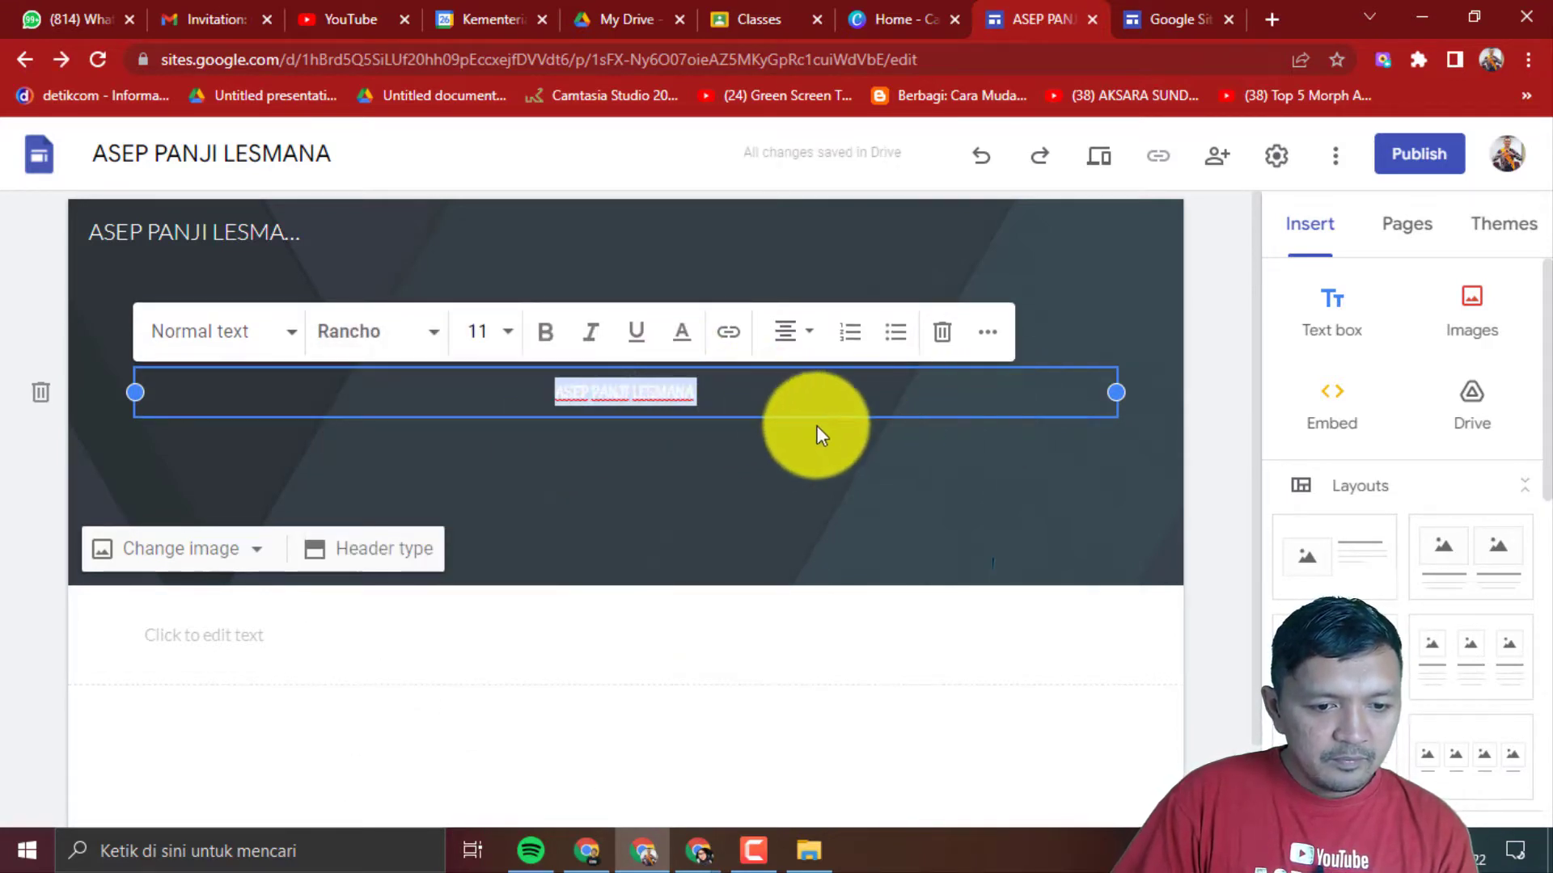
- Enlarge the header title text, first to size 18 and finally to 48
left_click(509, 335)
left_click(485, 732)
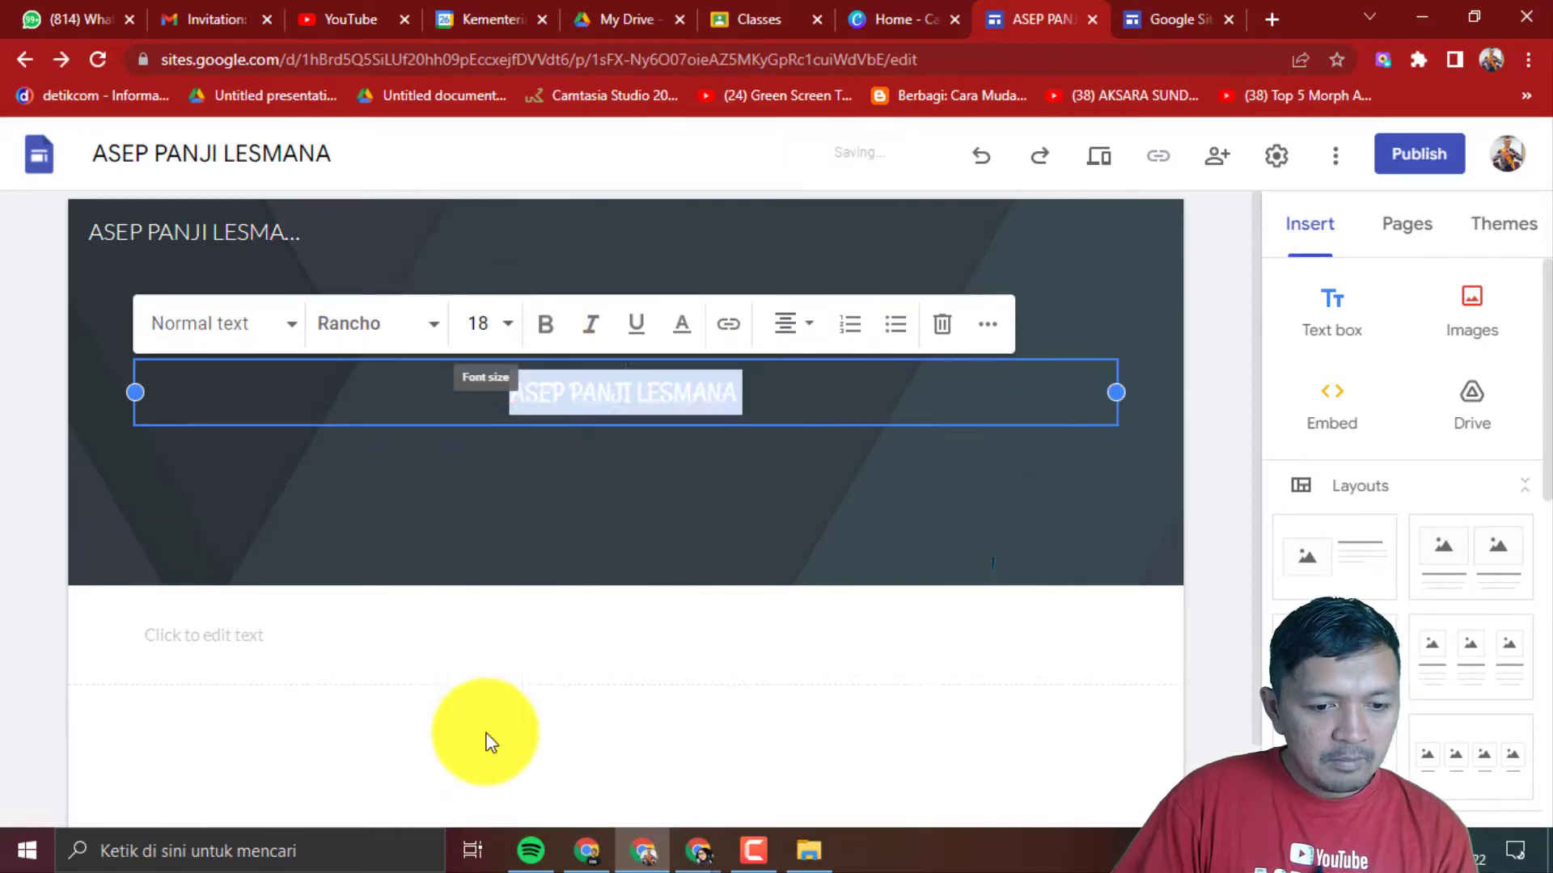
left_click(511, 325)
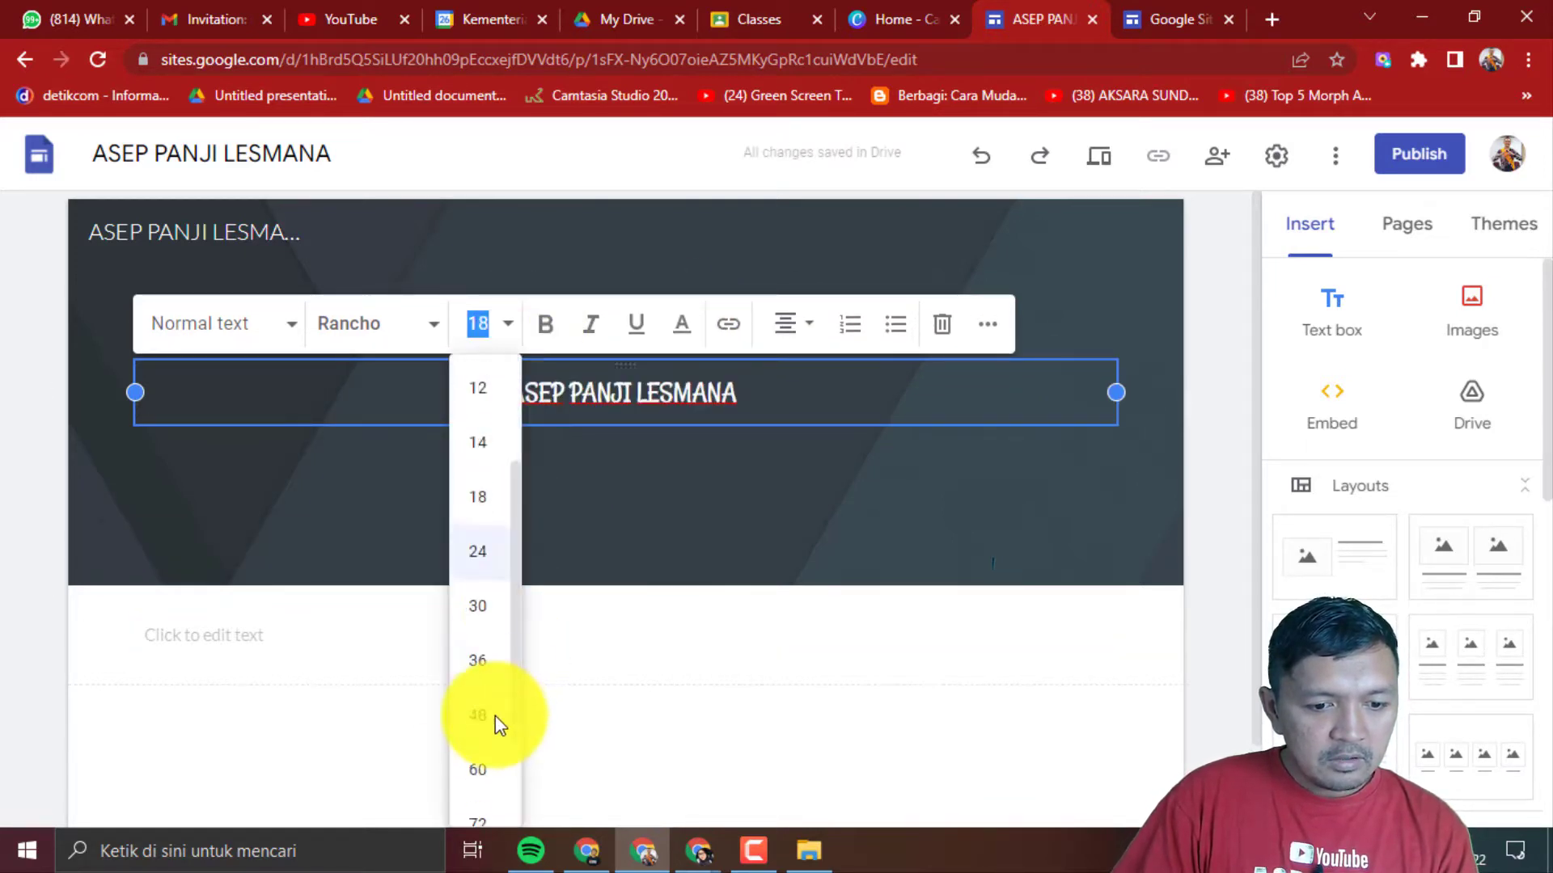
left_click(484, 625)
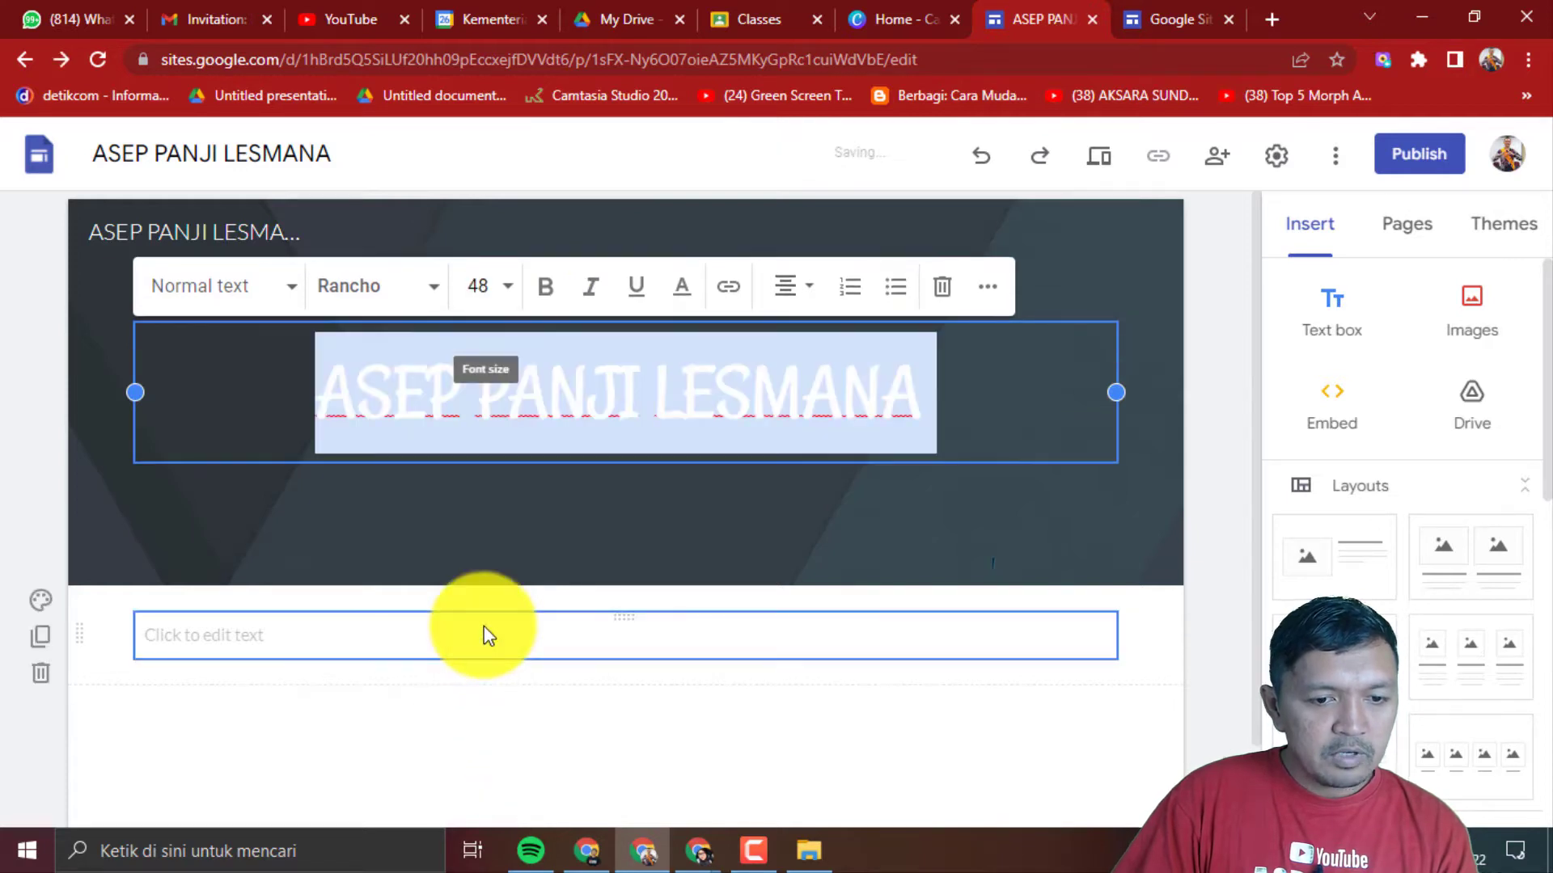
left_click(849, 512)
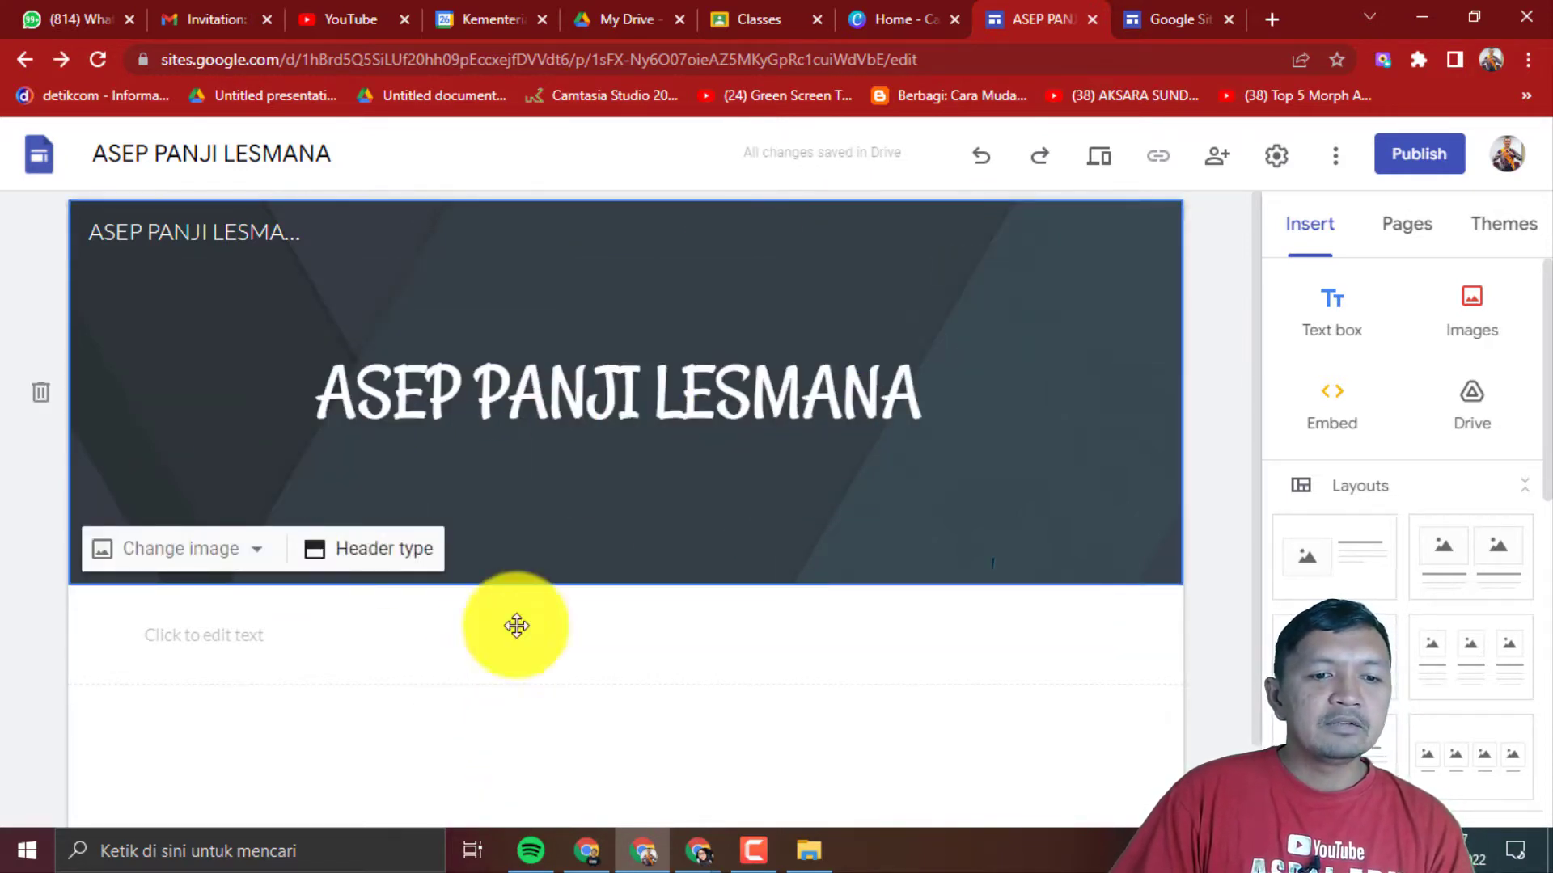
left_click(1103, 624)
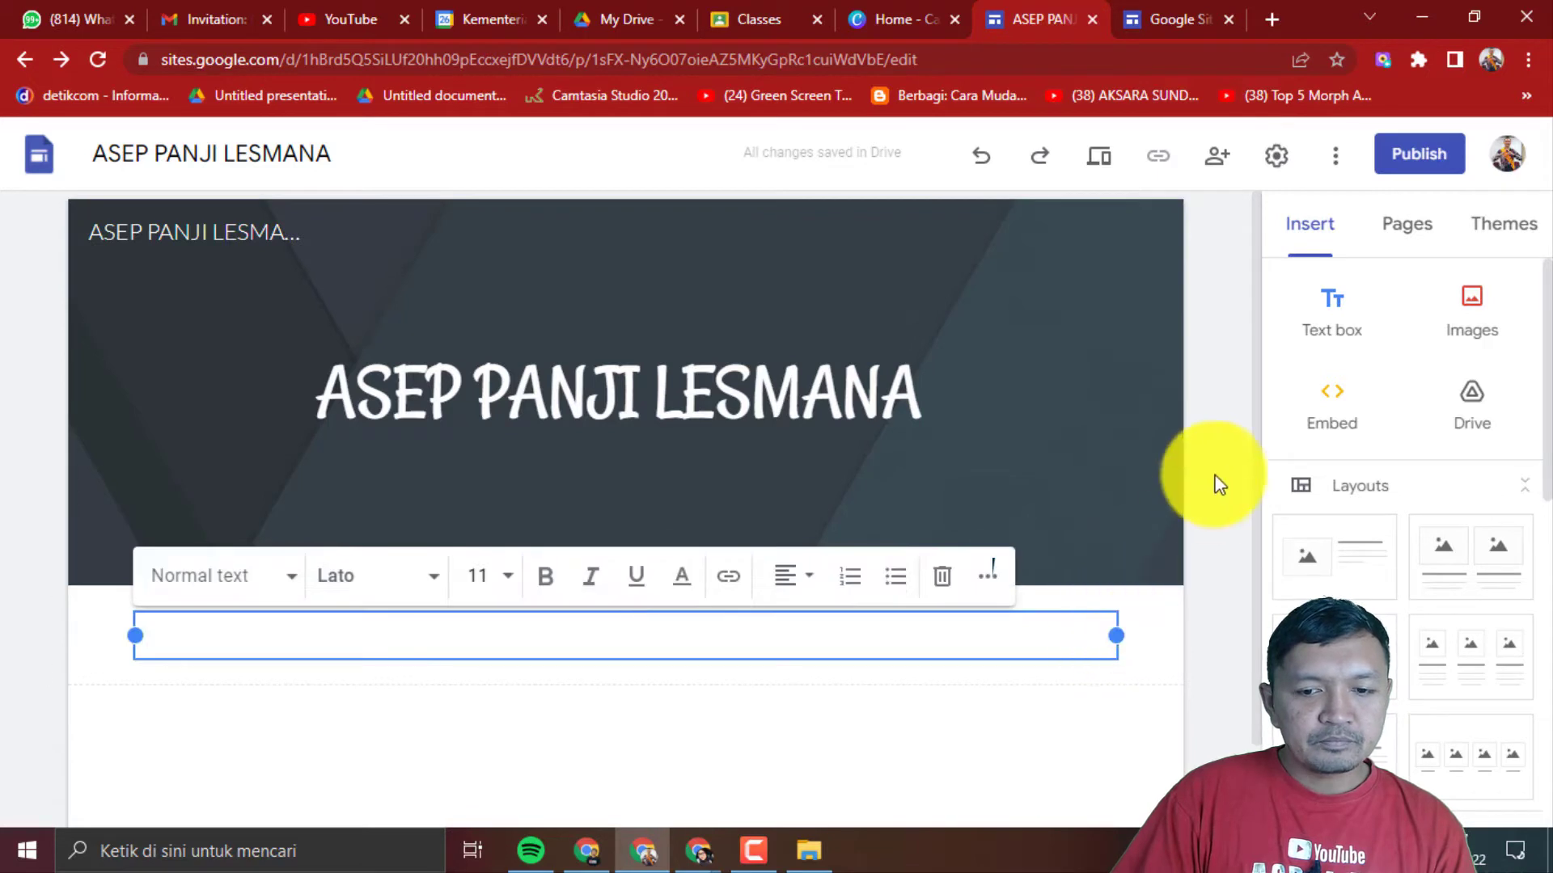
- Replace the header background with the starry night sky picture from the image gallery
left_click(163, 509)
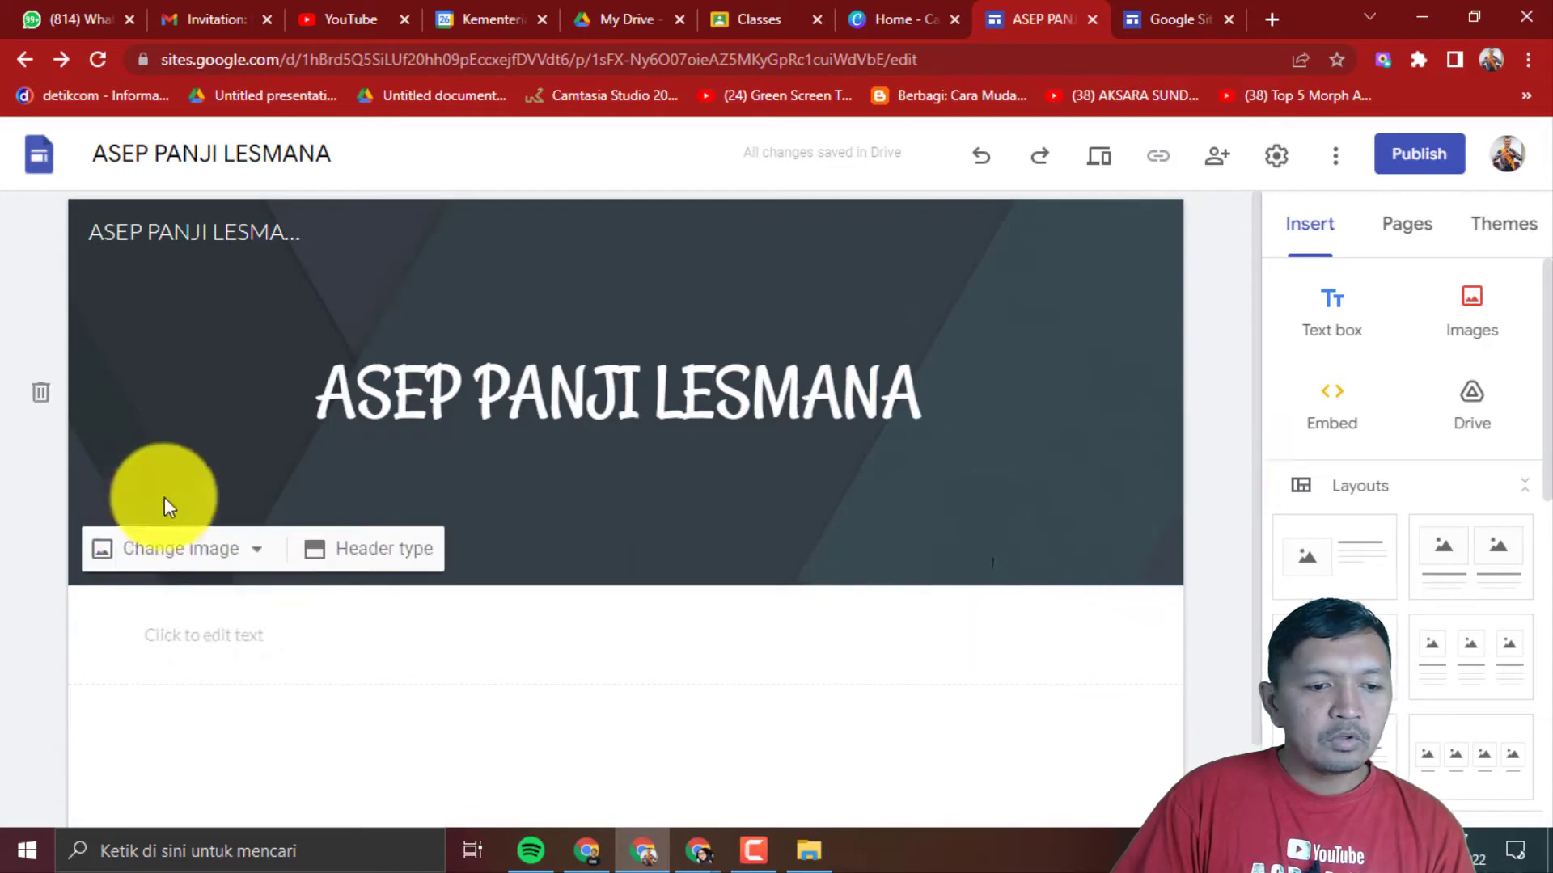
left_click(243, 549)
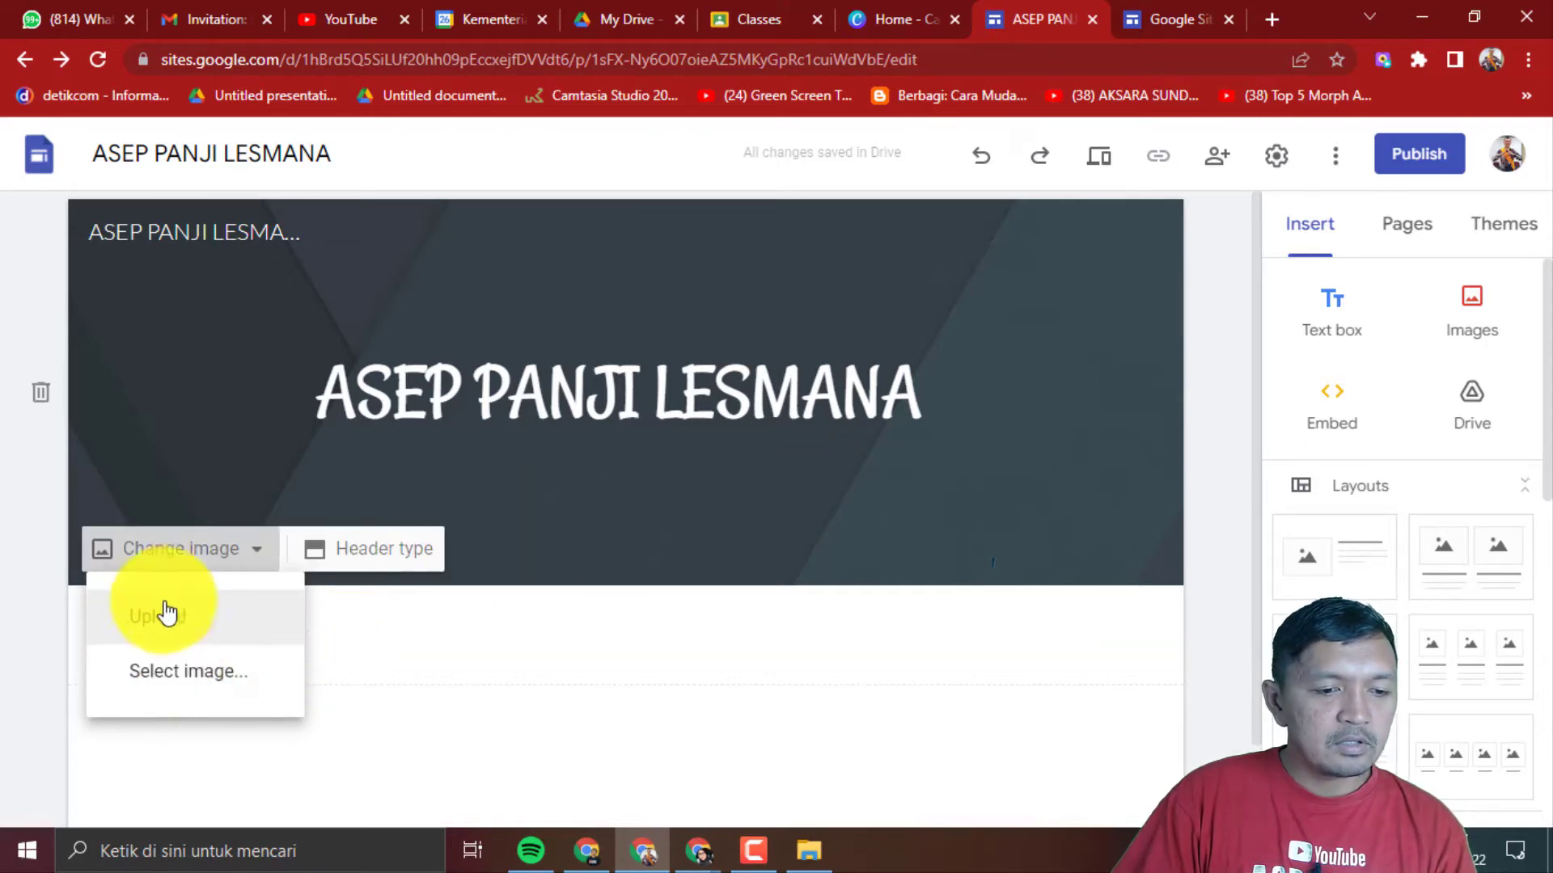
left_click(156, 675)
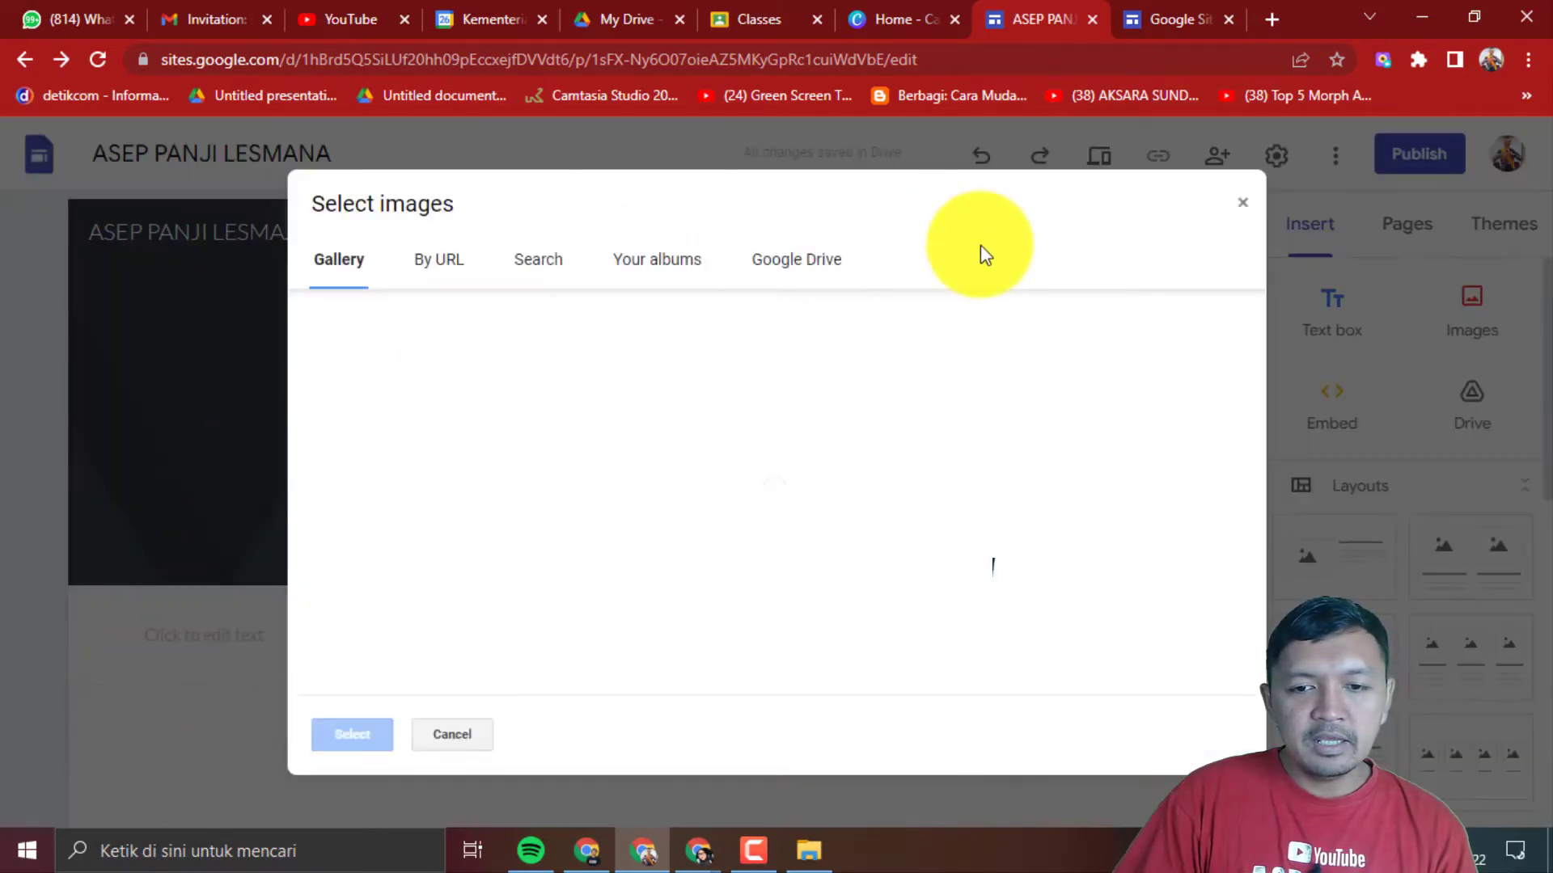
scroll(887, 592, "down", 6)
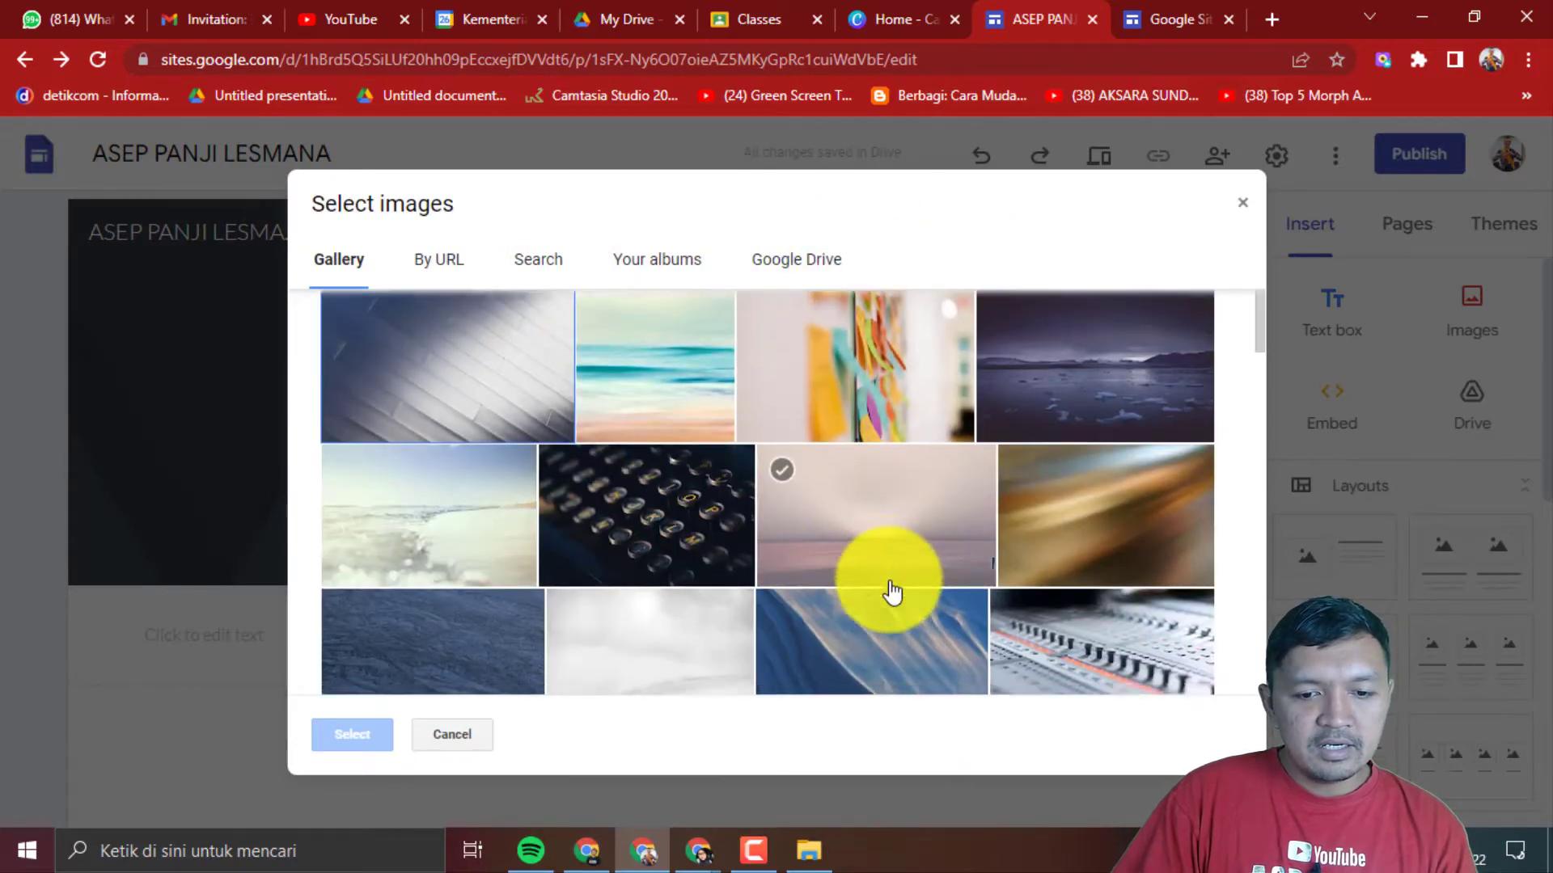
scroll(891, 593, "down", 10)
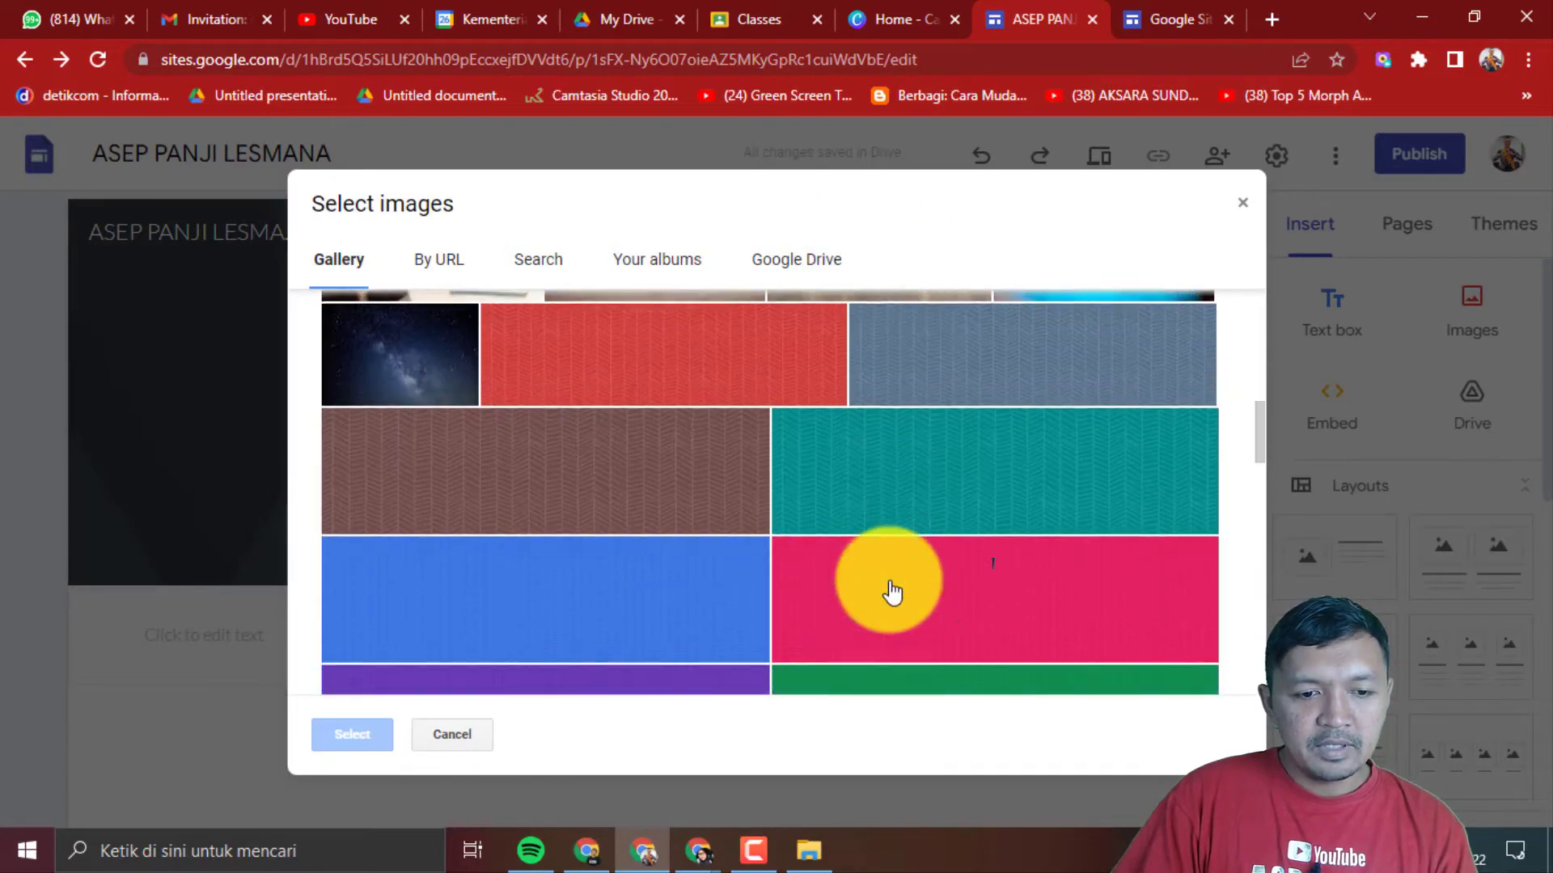
scroll(891, 593, "down", 12)
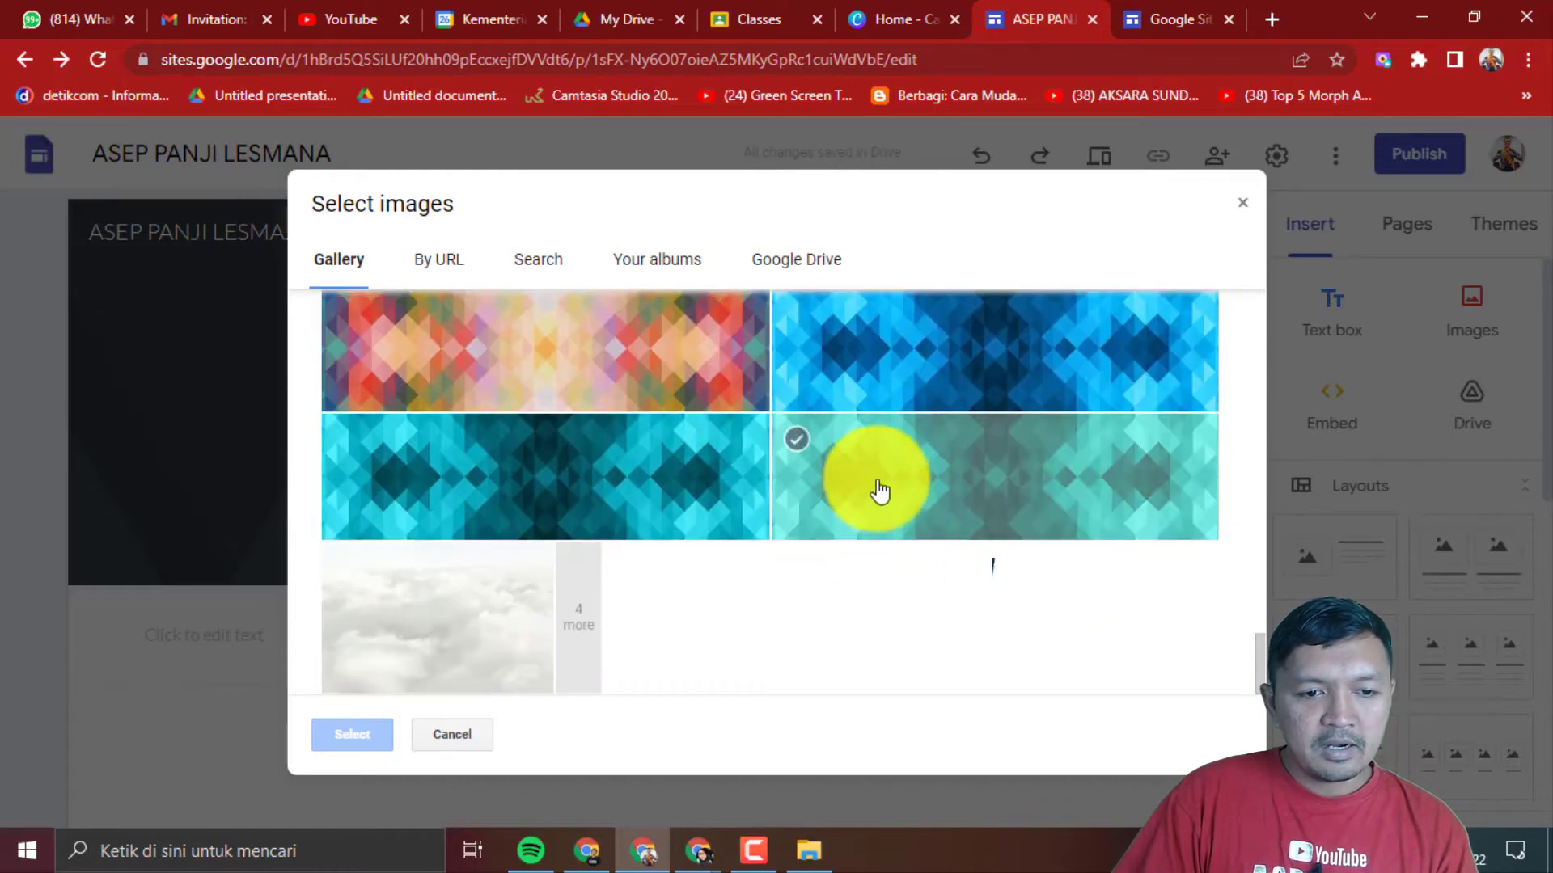
scroll(879, 489, "up", 10)
scroll(880, 489, "up", 2)
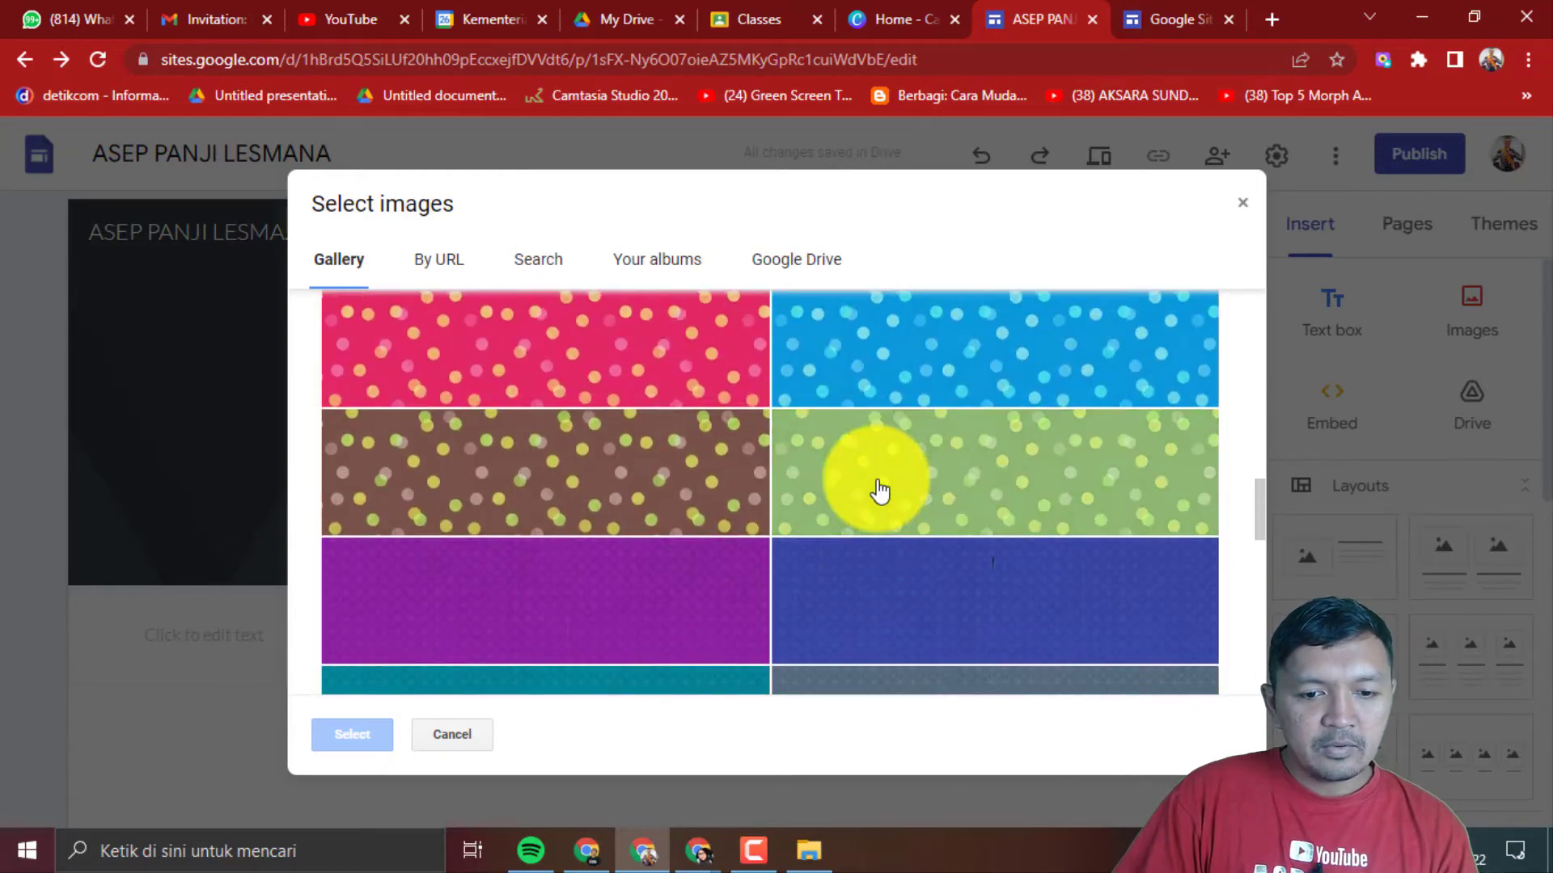
scroll(880, 489, "down", 2)
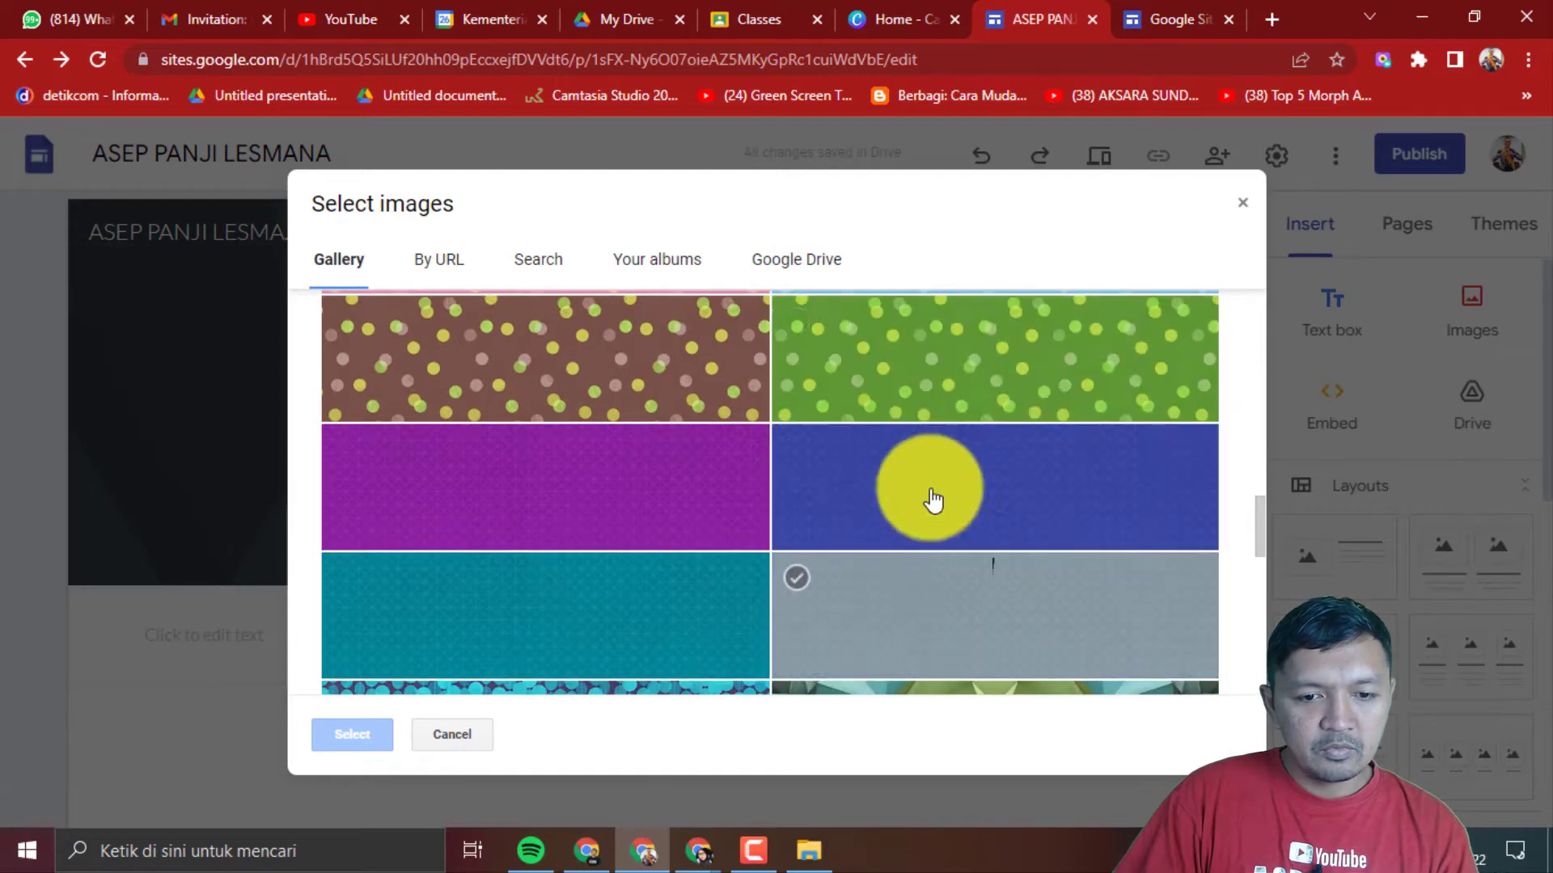
scroll(928, 497, "up", 8)
scroll(925, 488, "up", 10)
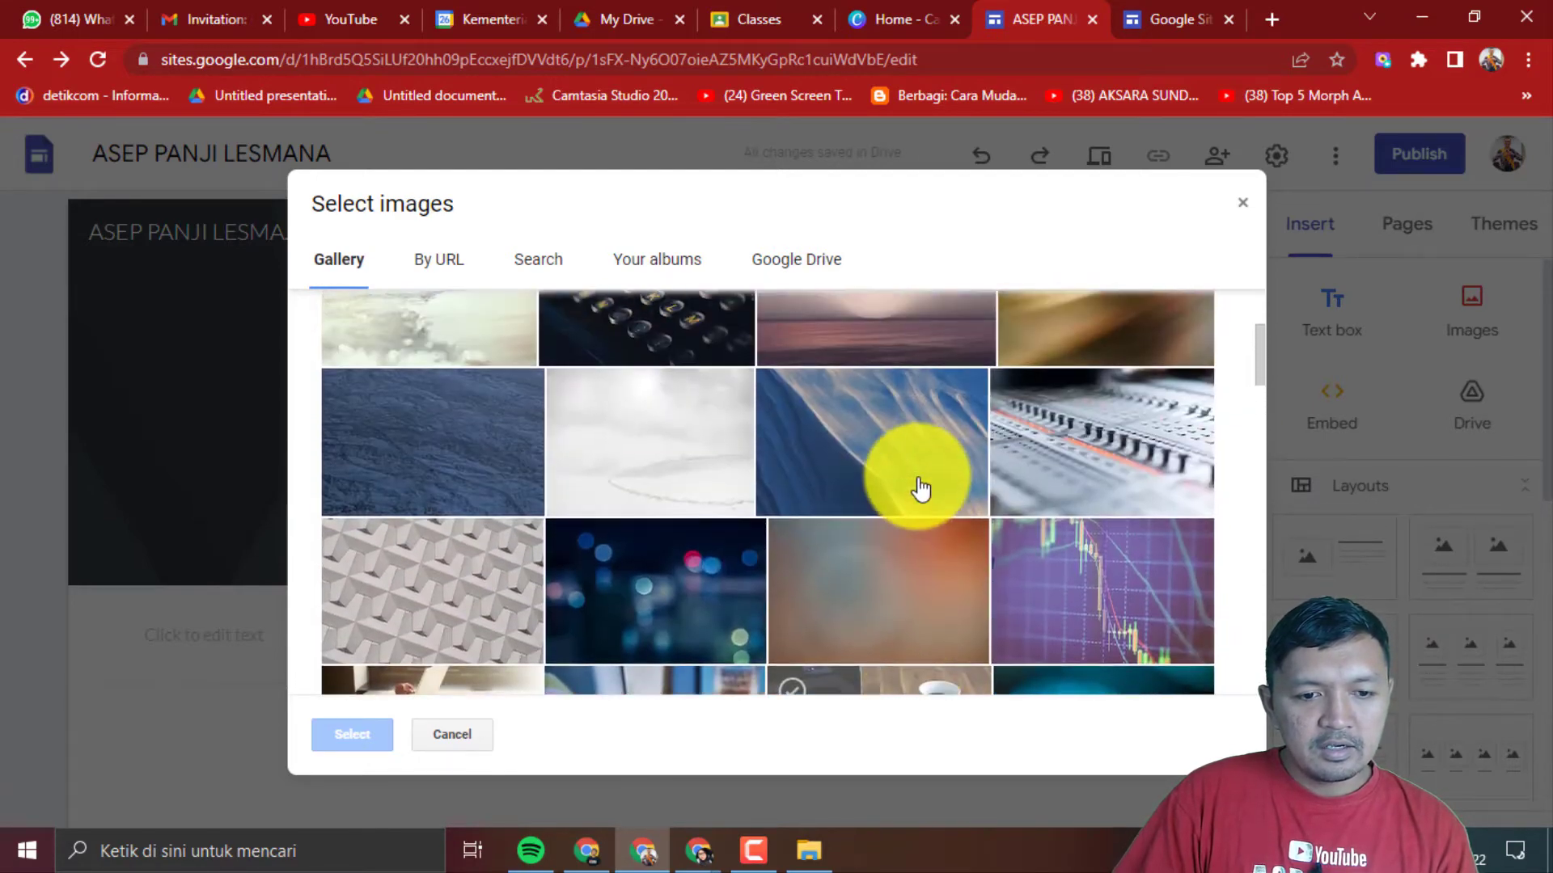
scroll(919, 489, "up", 1)
scroll(919, 489, "down", 2)
scroll(919, 489, "up", 2)
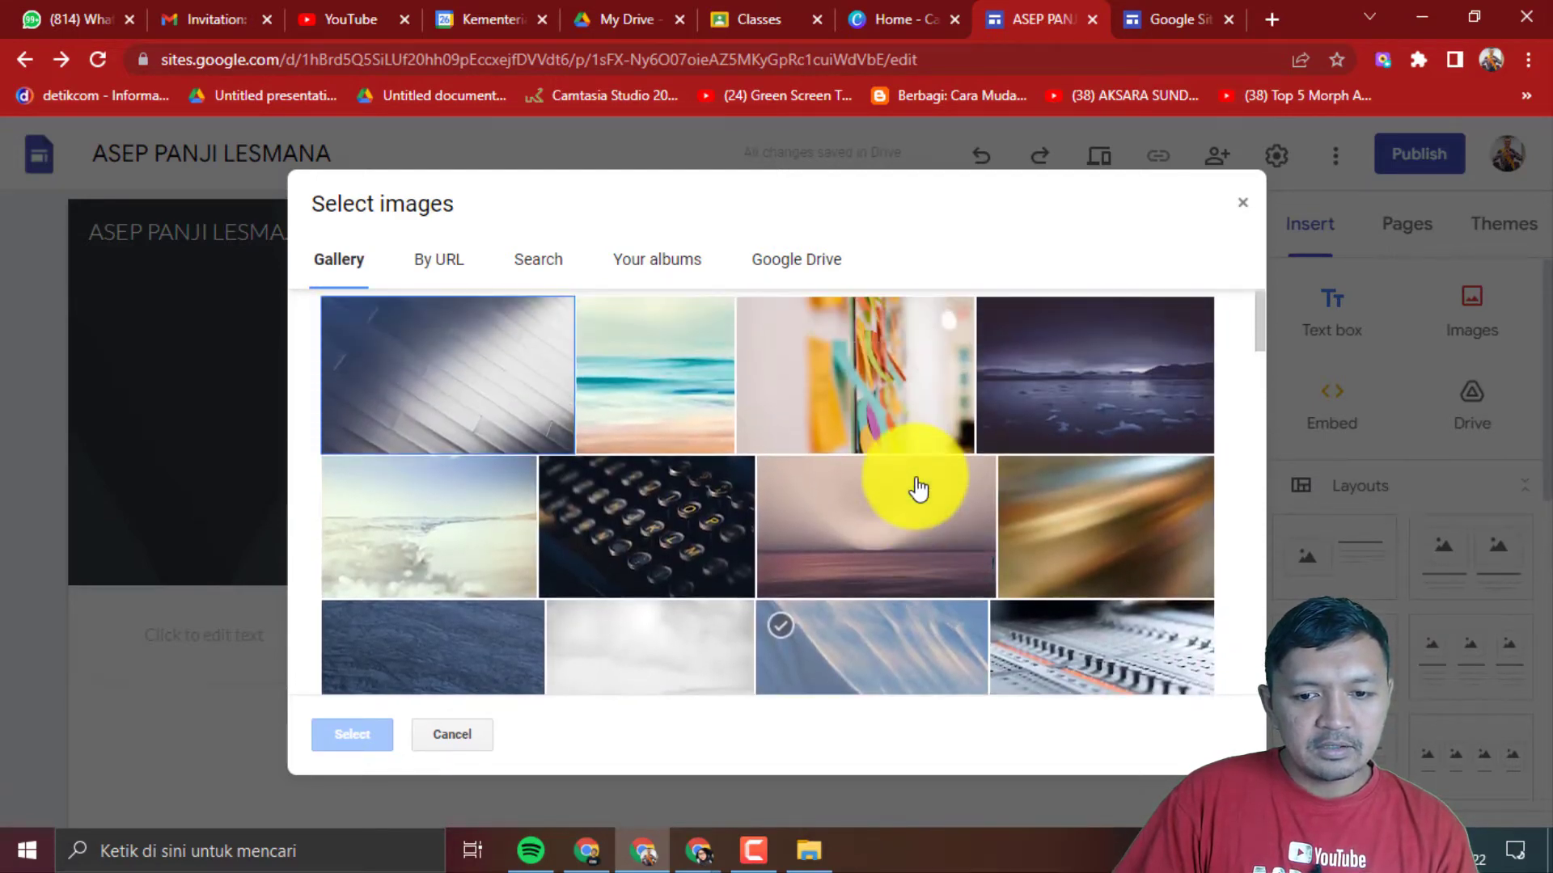
scroll(584, 405, "down", 6)
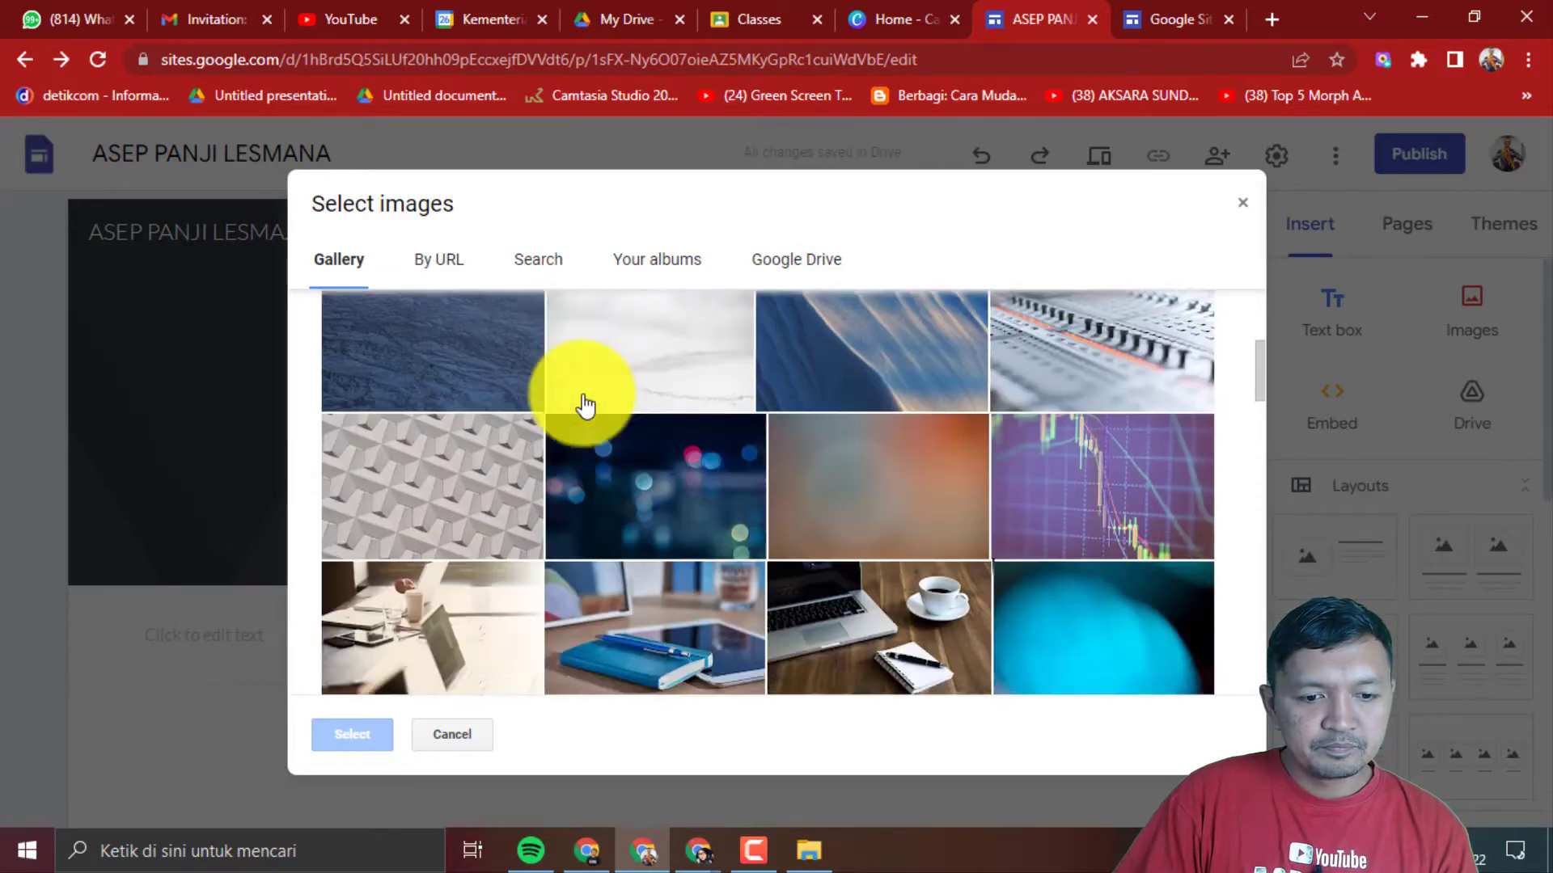
scroll(584, 405, "up", 2)
left_click(407, 524)
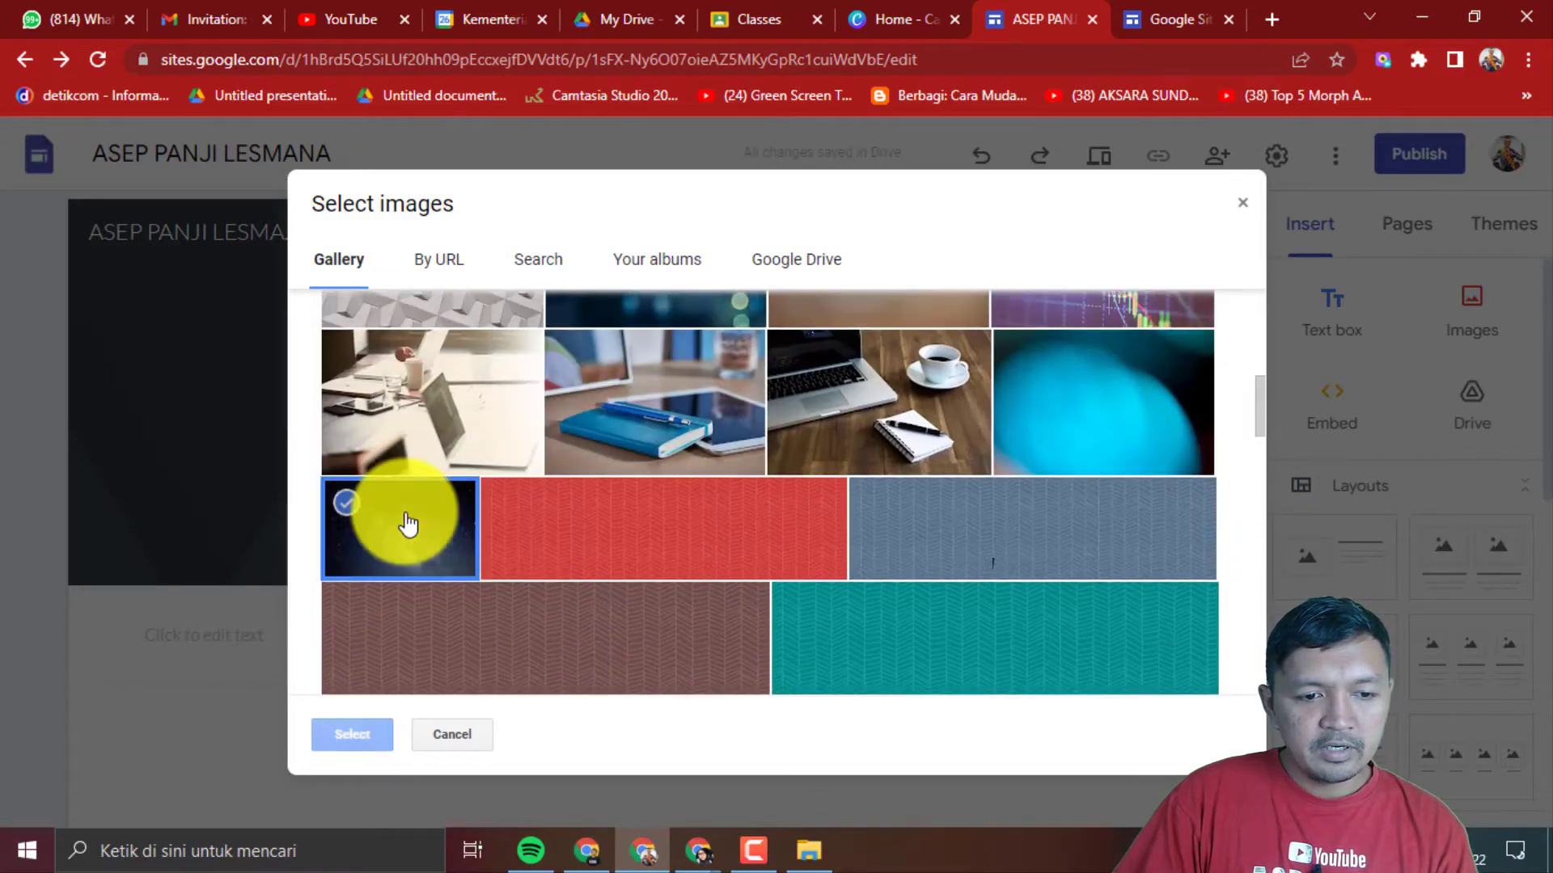
left_click(343, 729)
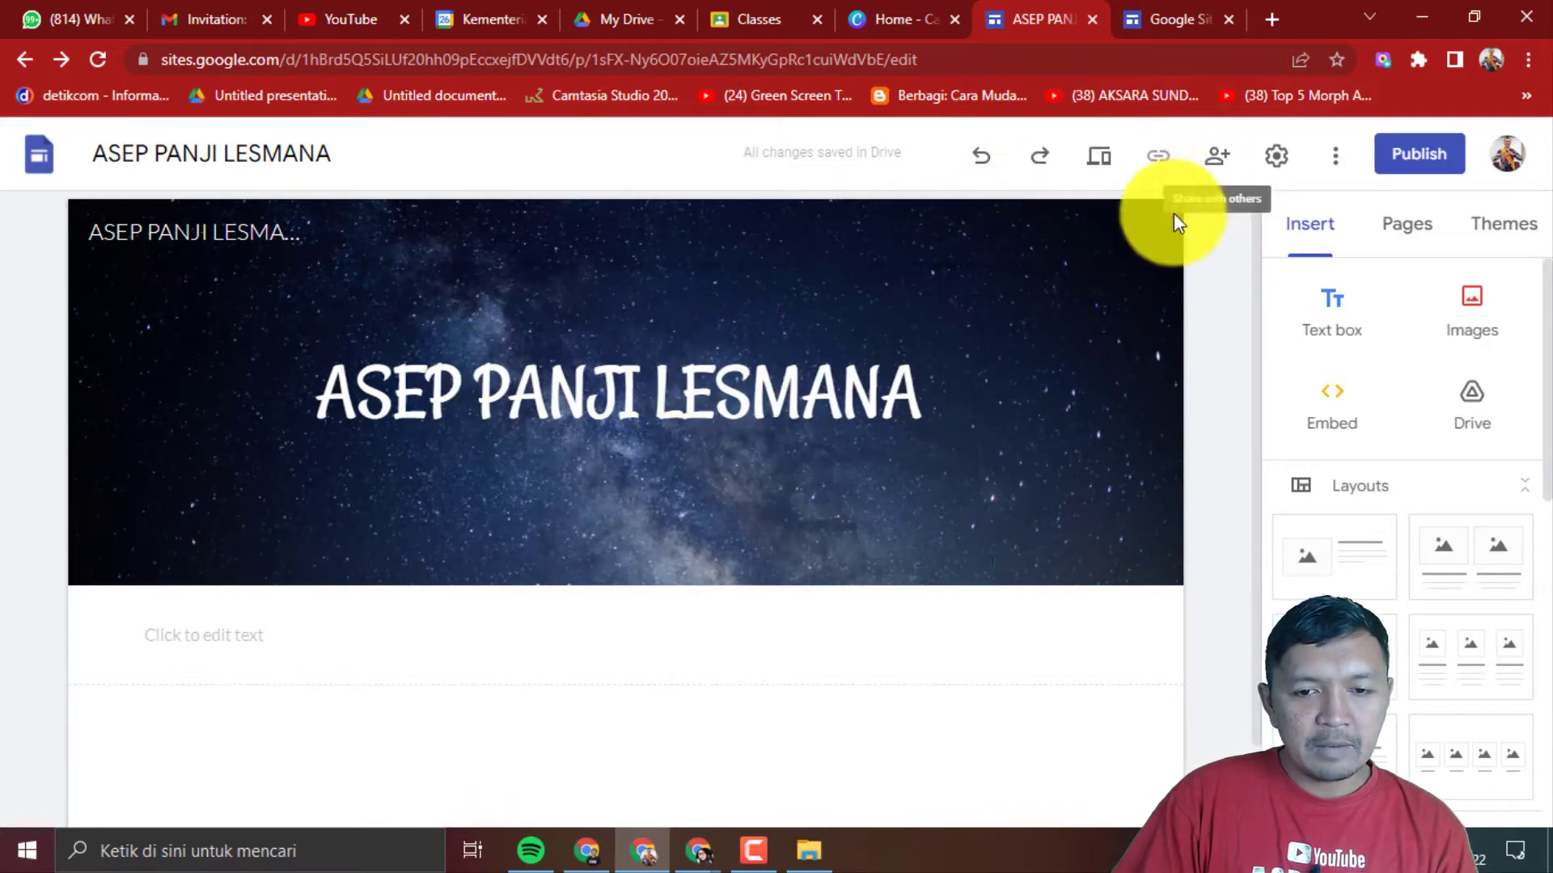
- Preview the site in tablet, large-screen and phone views, and return to the editor
left_click(1099, 156)
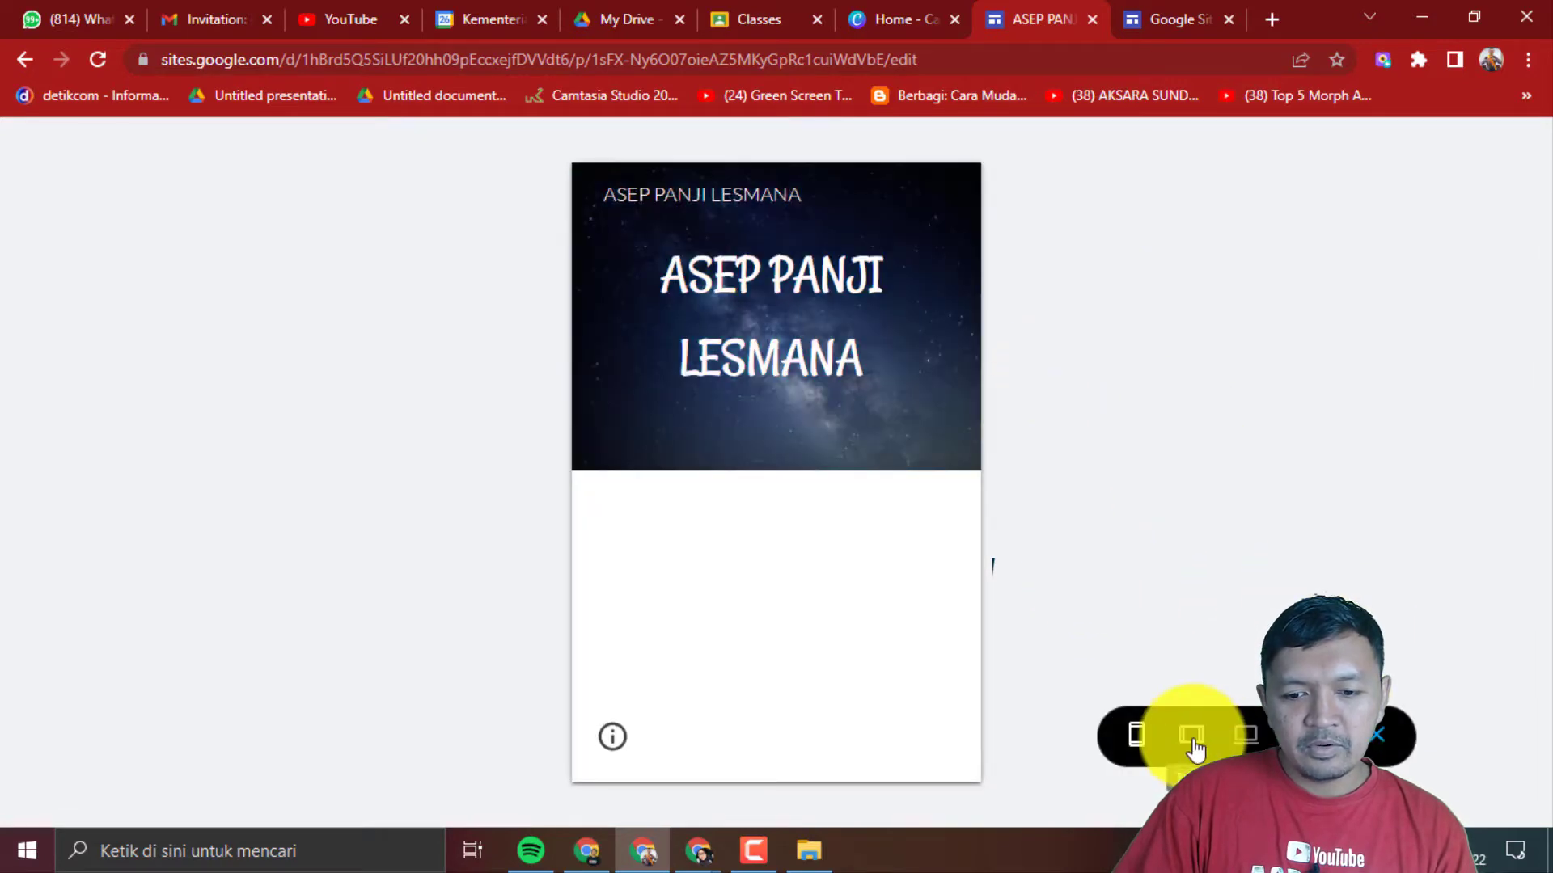
left_click(1191, 737)
left_click(1237, 736)
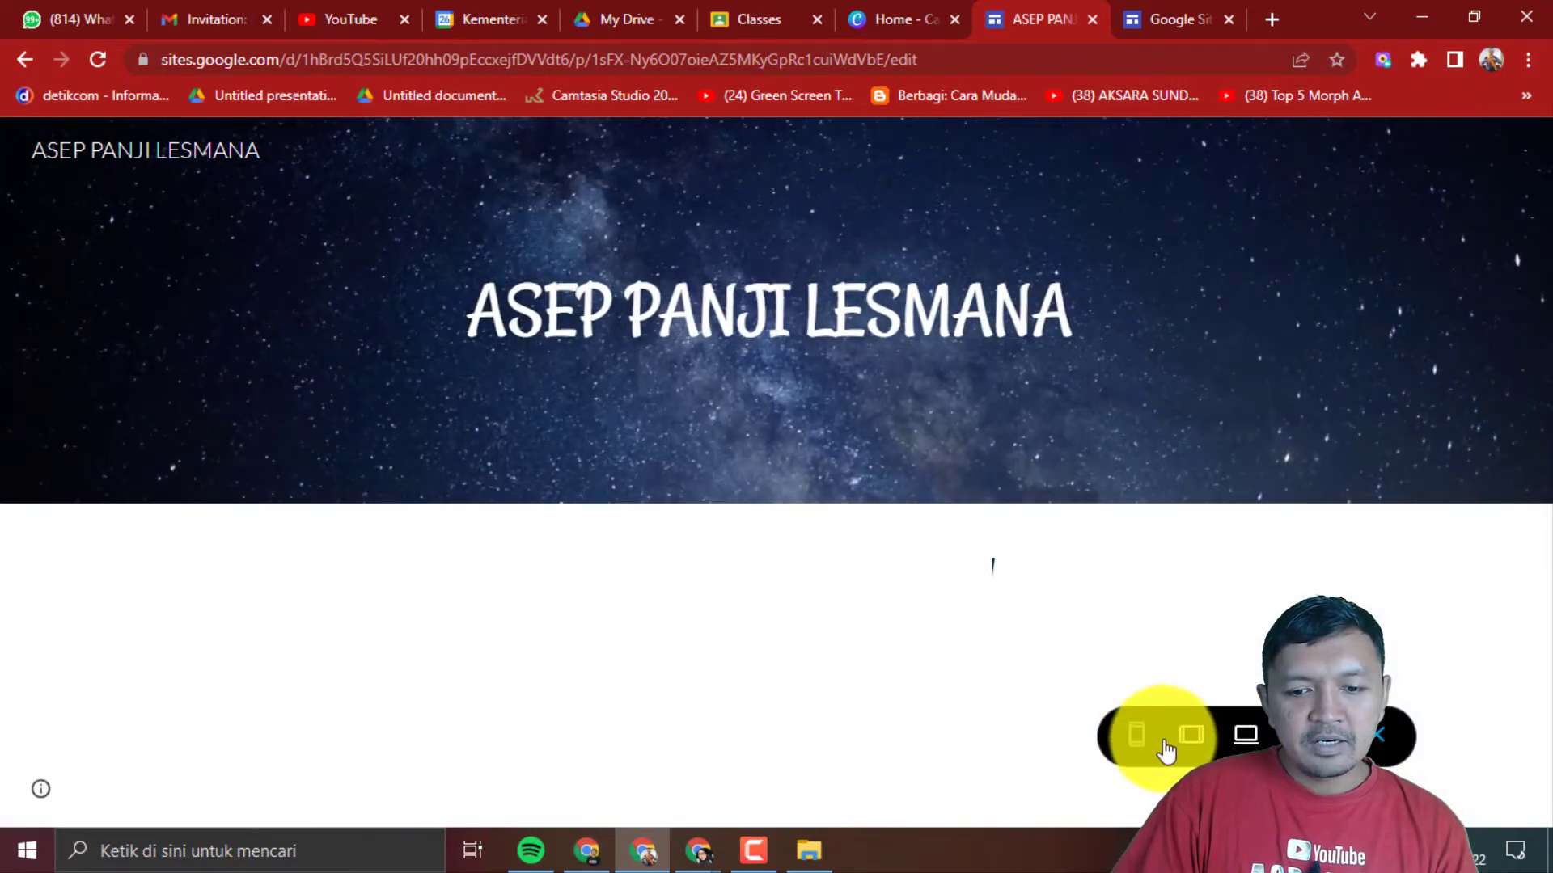
left_click(1140, 740)
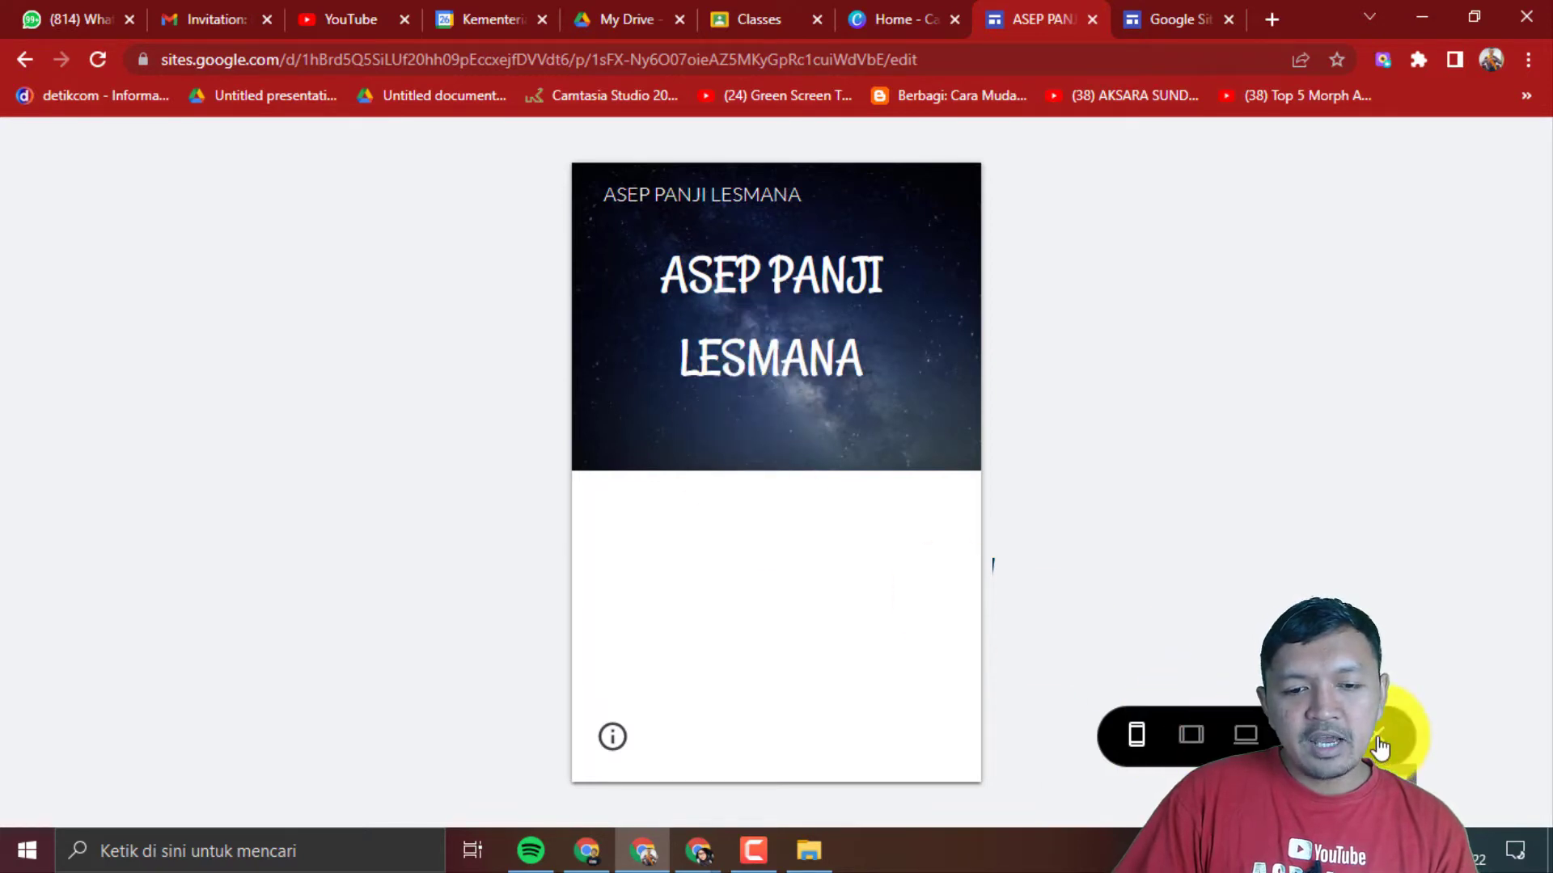
left_click(1380, 740)
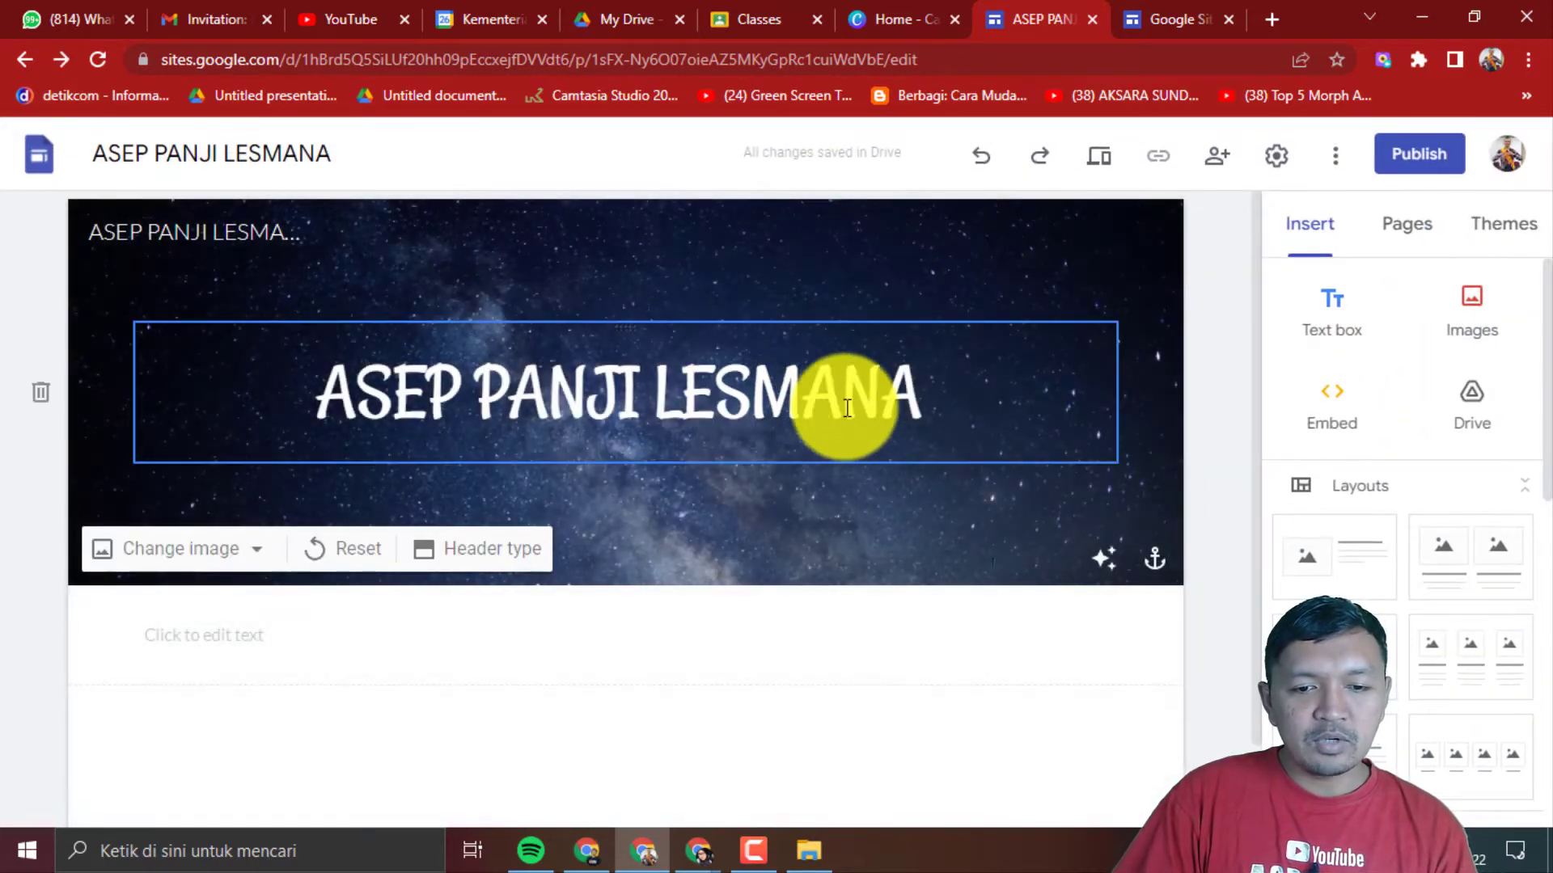
- Set the header title's font size to 30 and check how it fits in the phone preview
left_click(938, 405)
left_click_drag(938, 405, 318, 409)
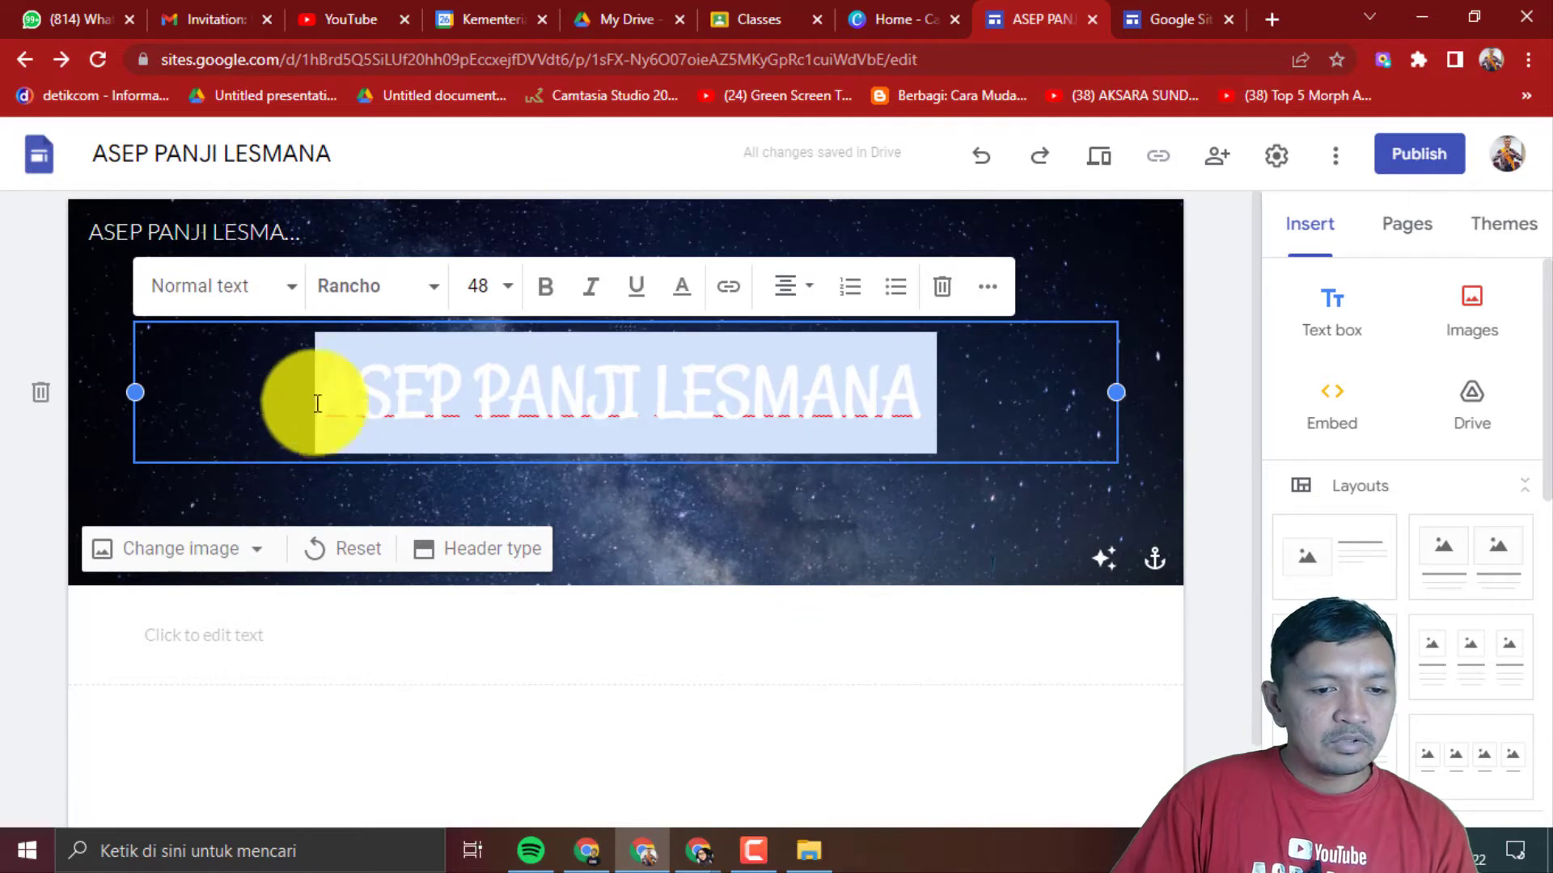
left_click(507, 301)
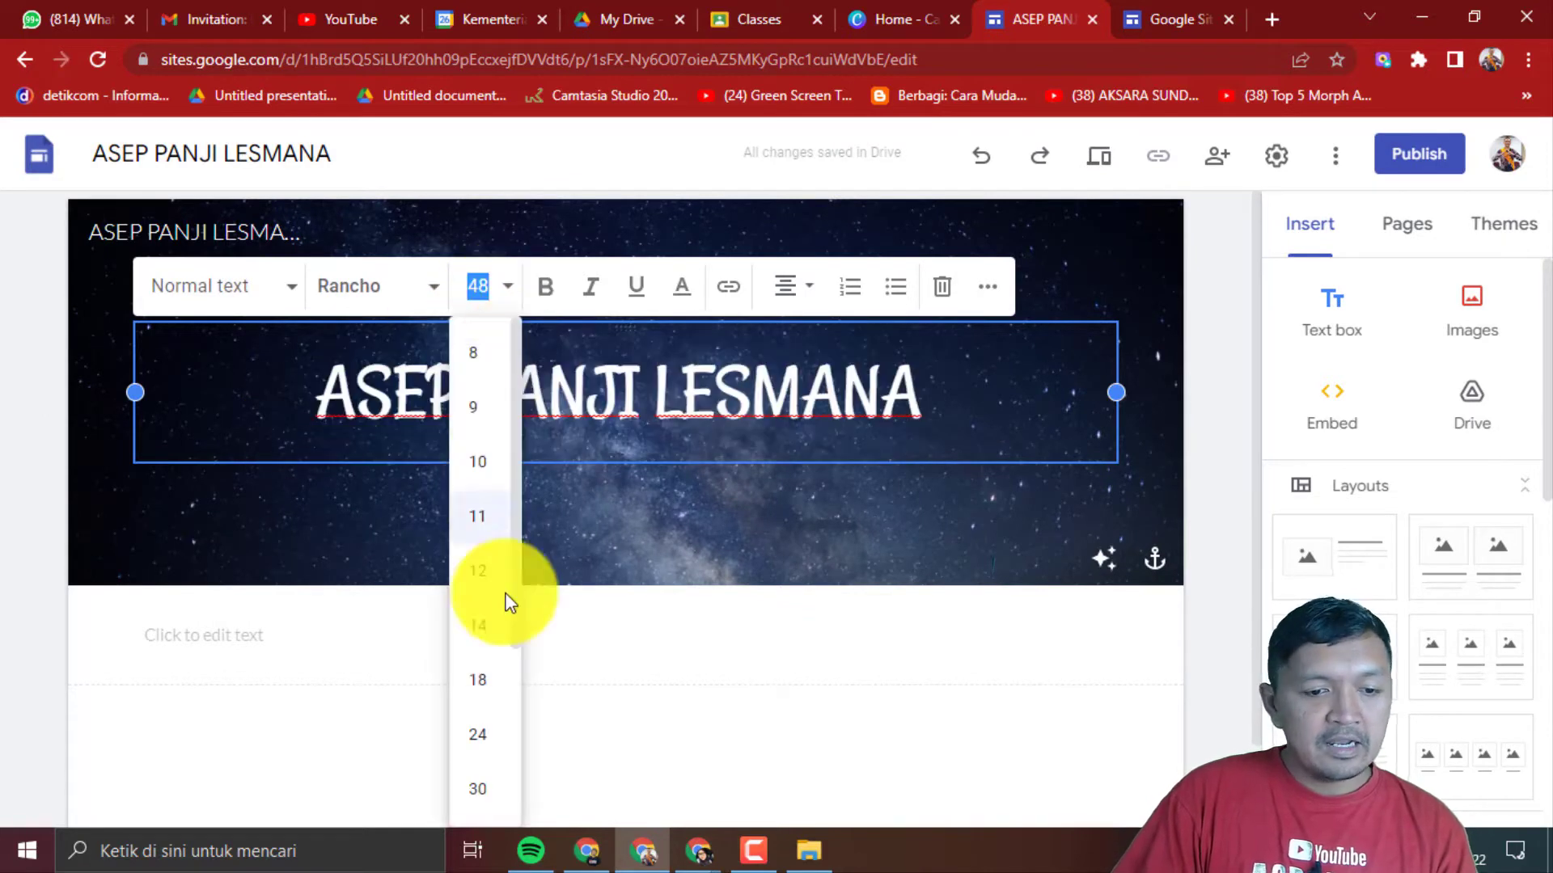
left_click(477, 789)
left_click(798, 487)
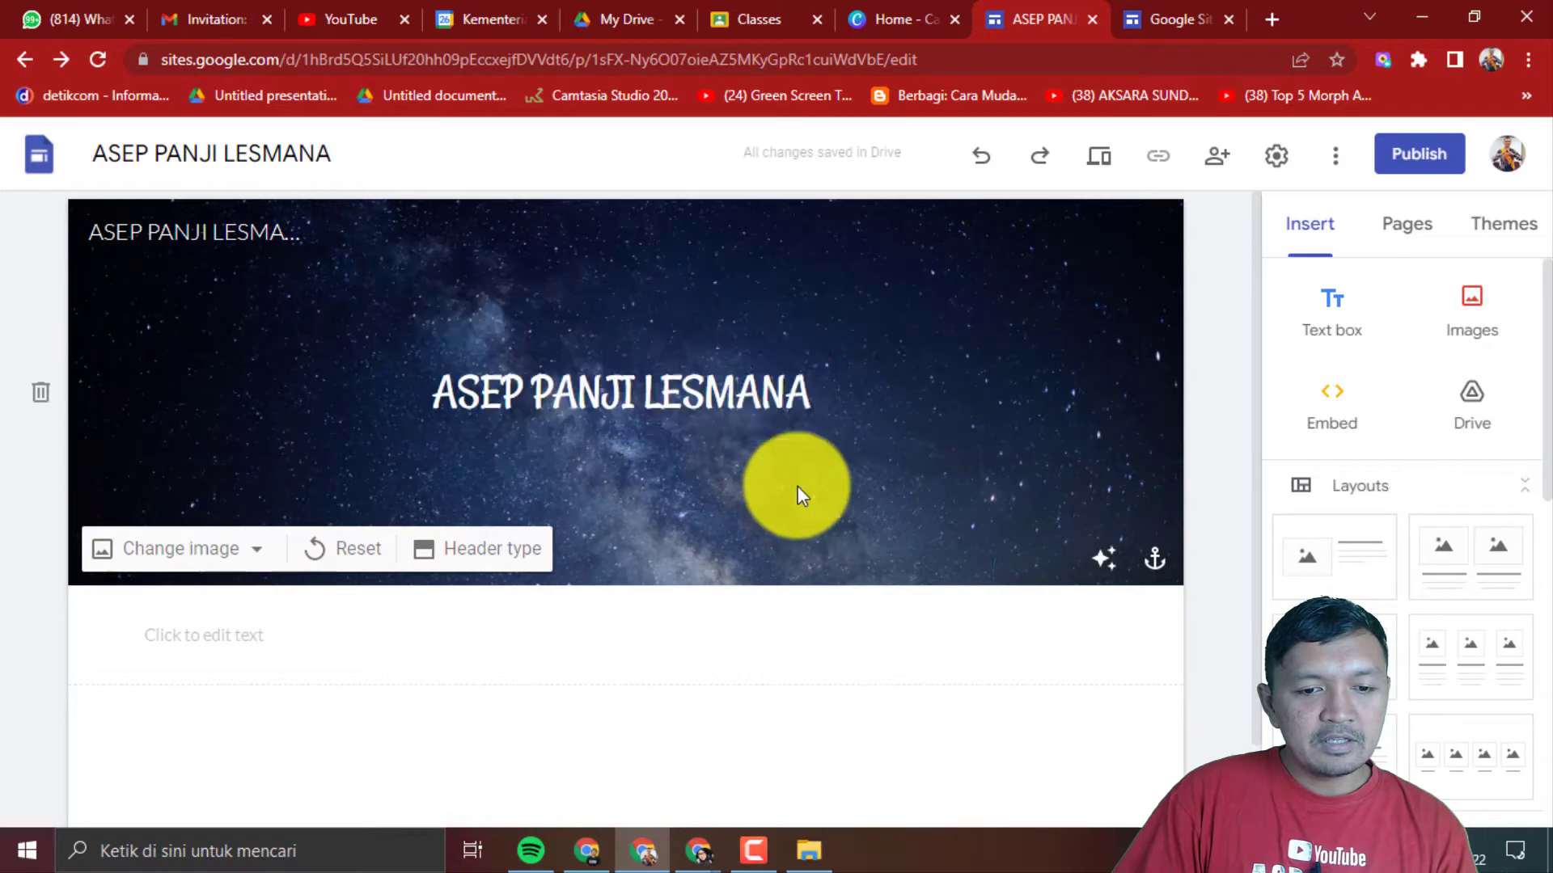
left_click(1100, 156)
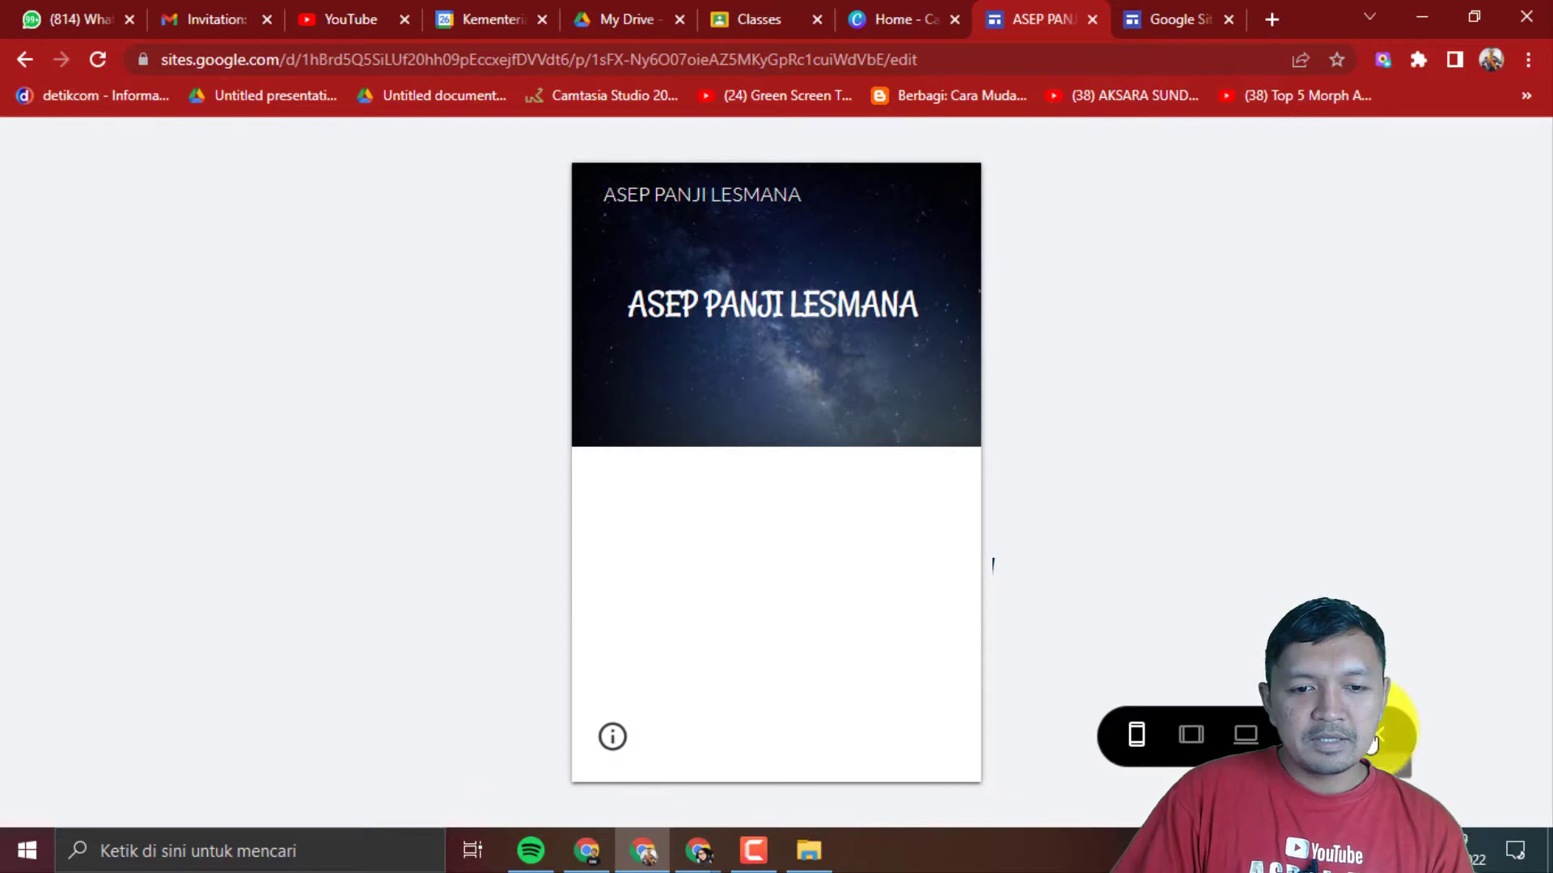
left_click(1374, 736)
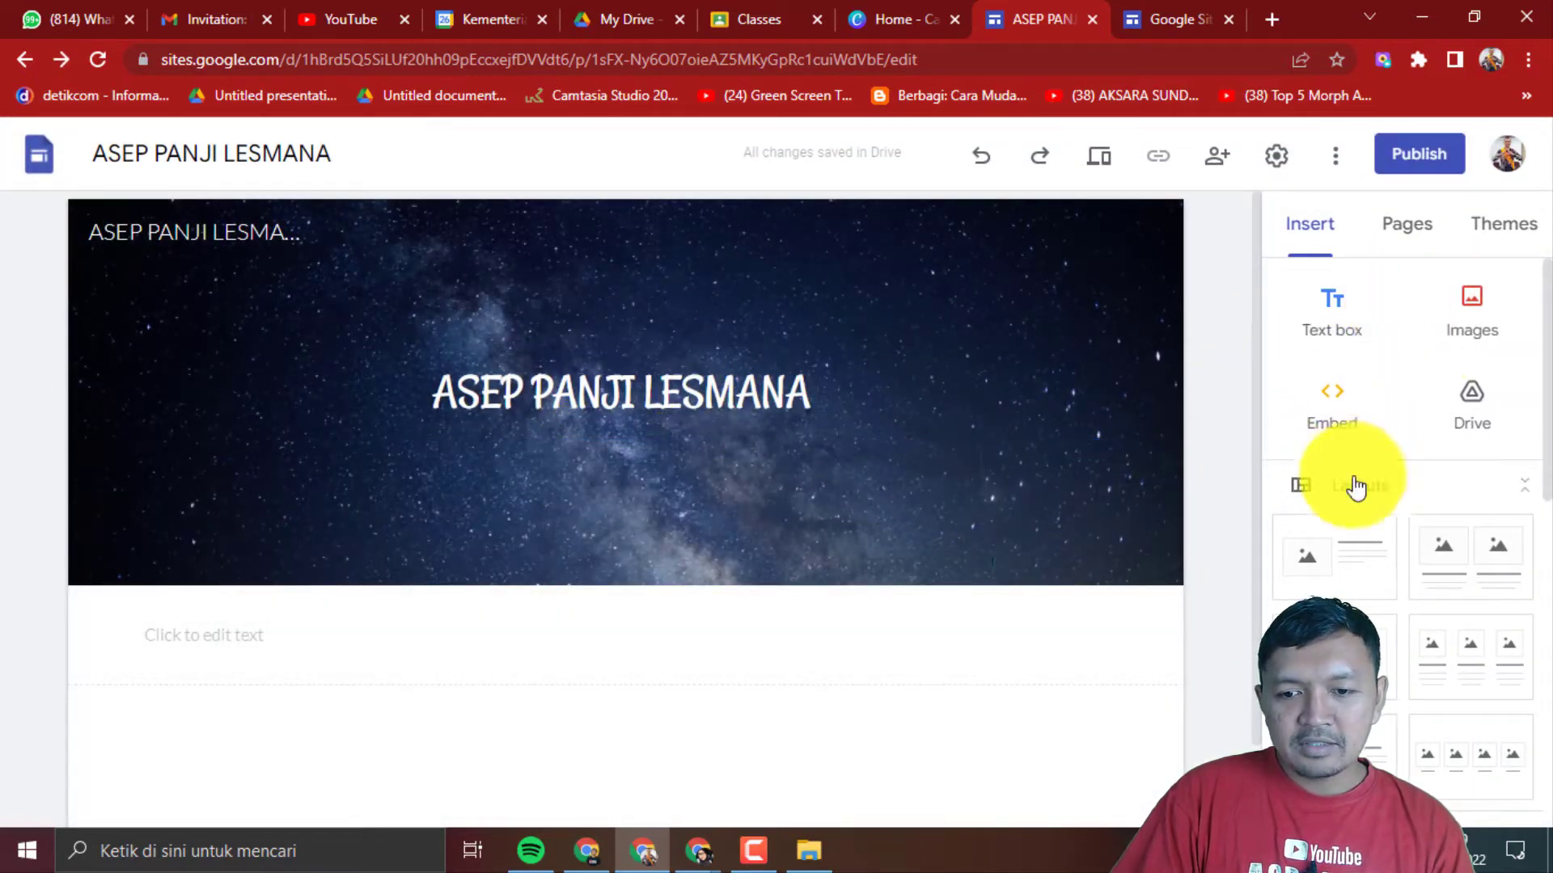
- Insert a new text box directly below the header
left_click(1334, 315)
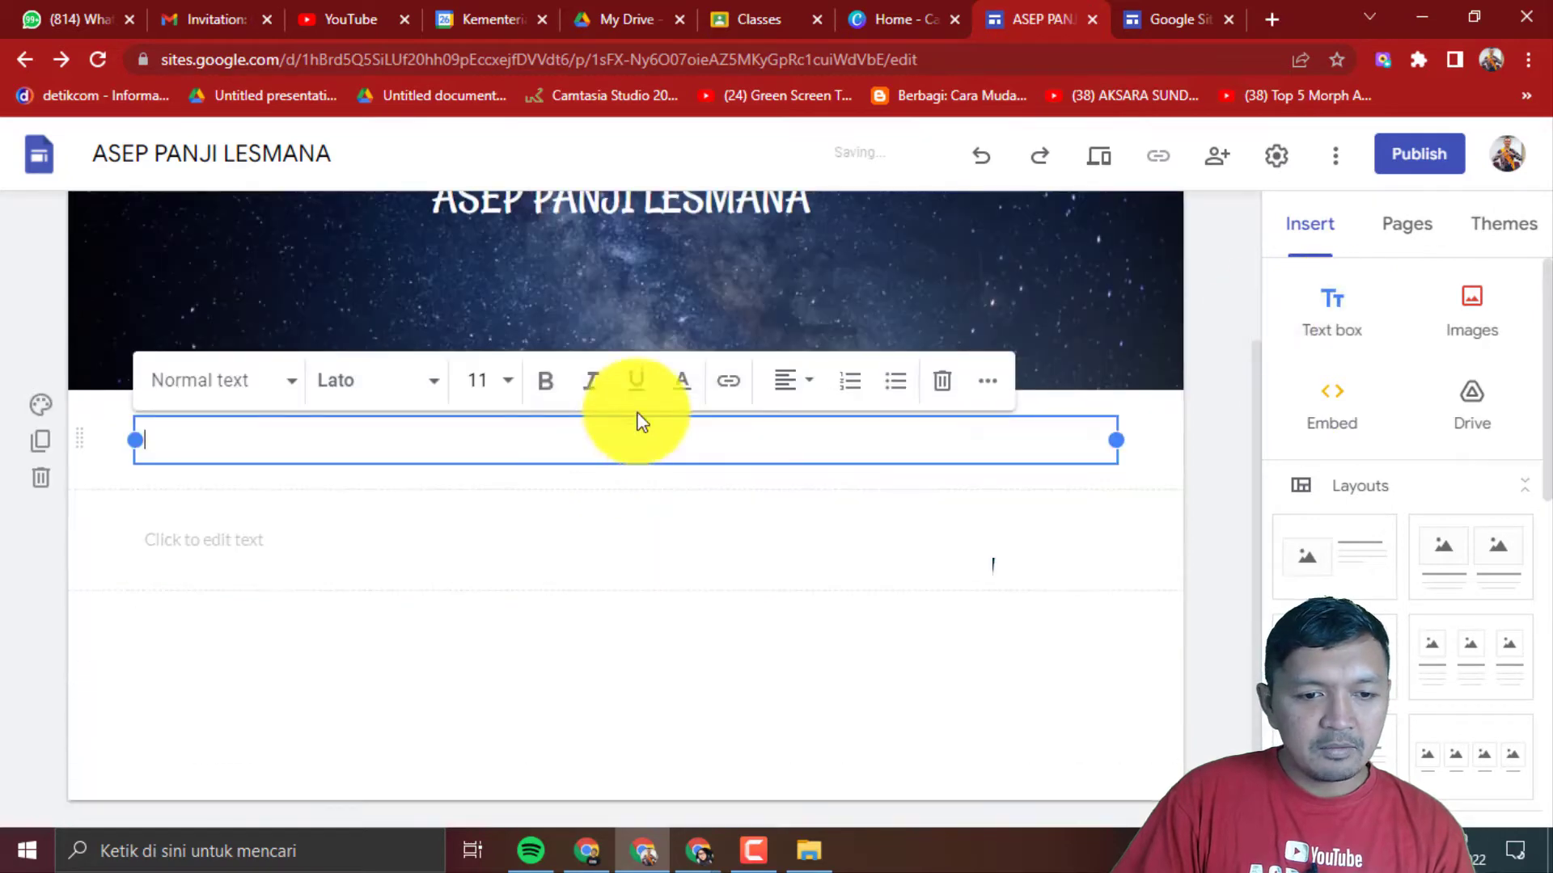
scroll(672, 438, "up", 1)
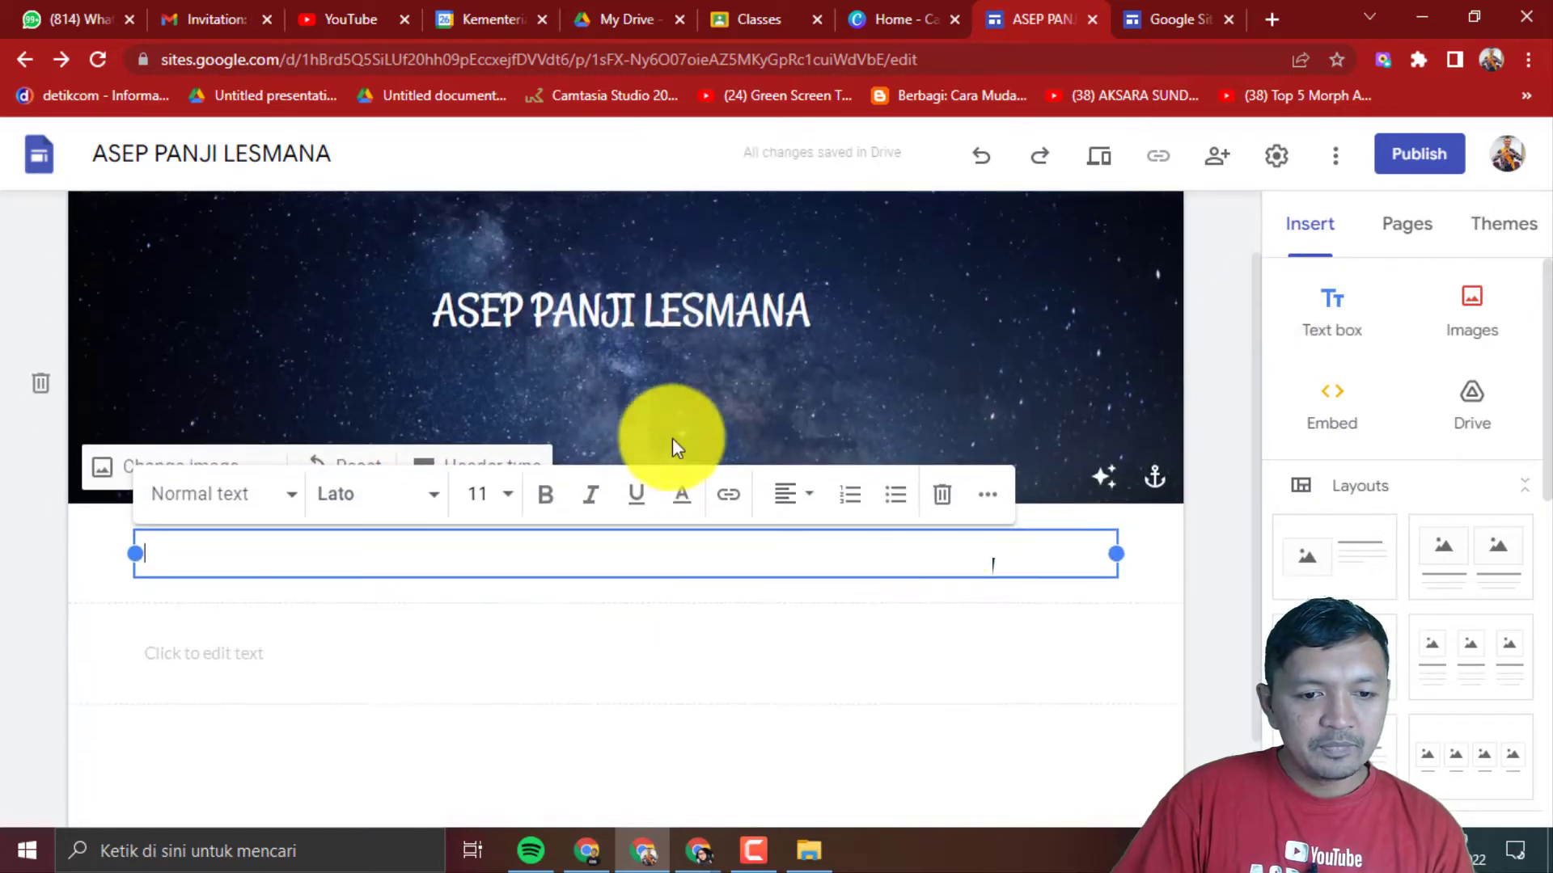
- Replace the empty text box below the header with a centered subtitle inside the header reading "Portofolio Sebagai Calon Guru Penggerak"
left_click(940, 508)
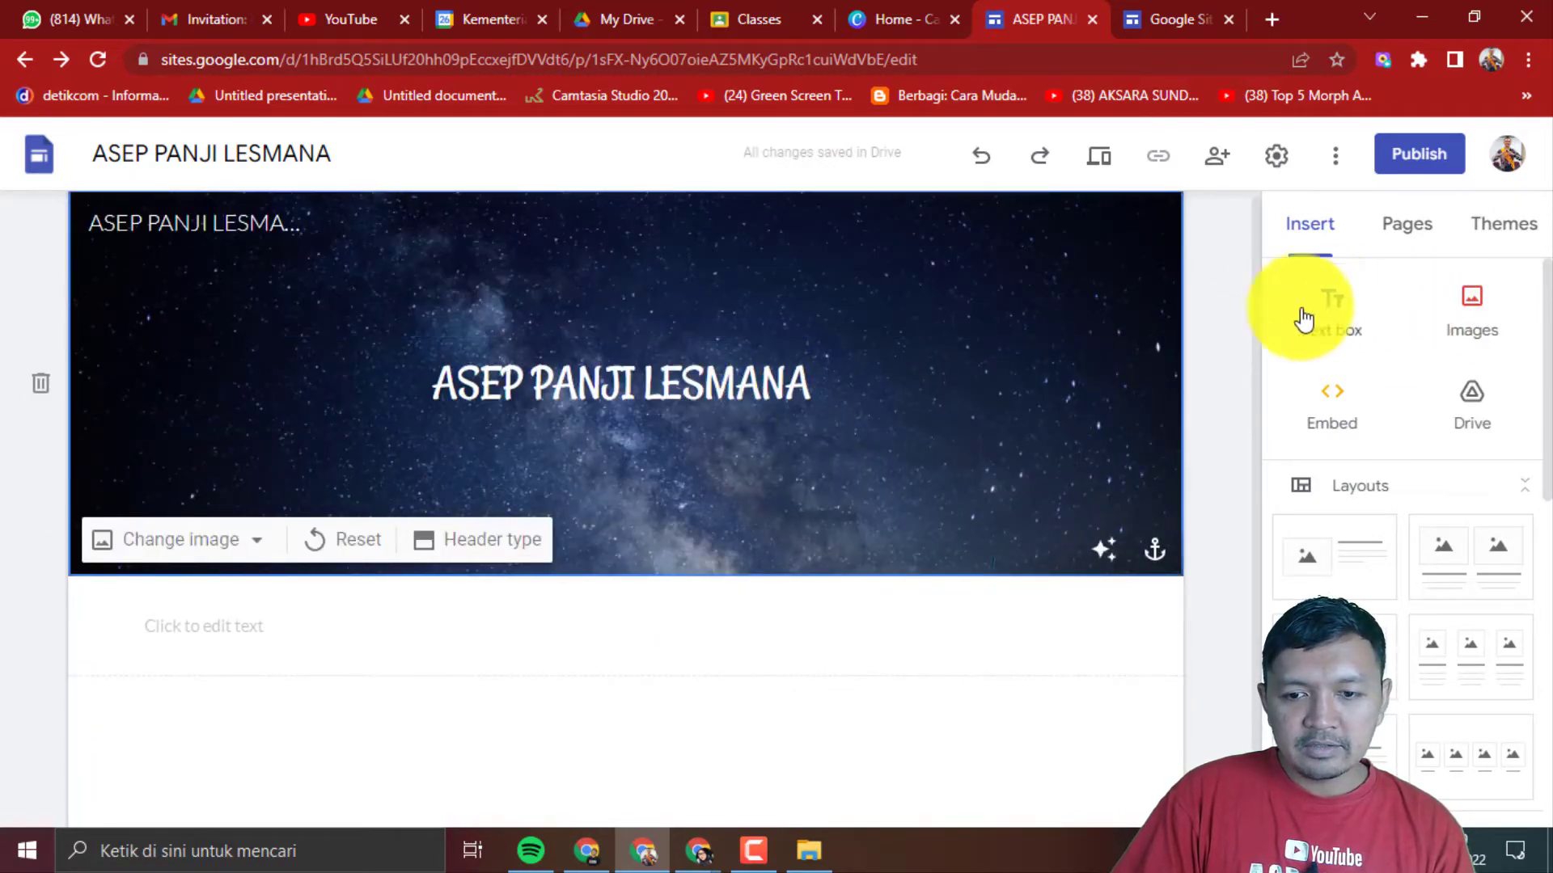
double_click(616, 439)
left_click(617, 439)
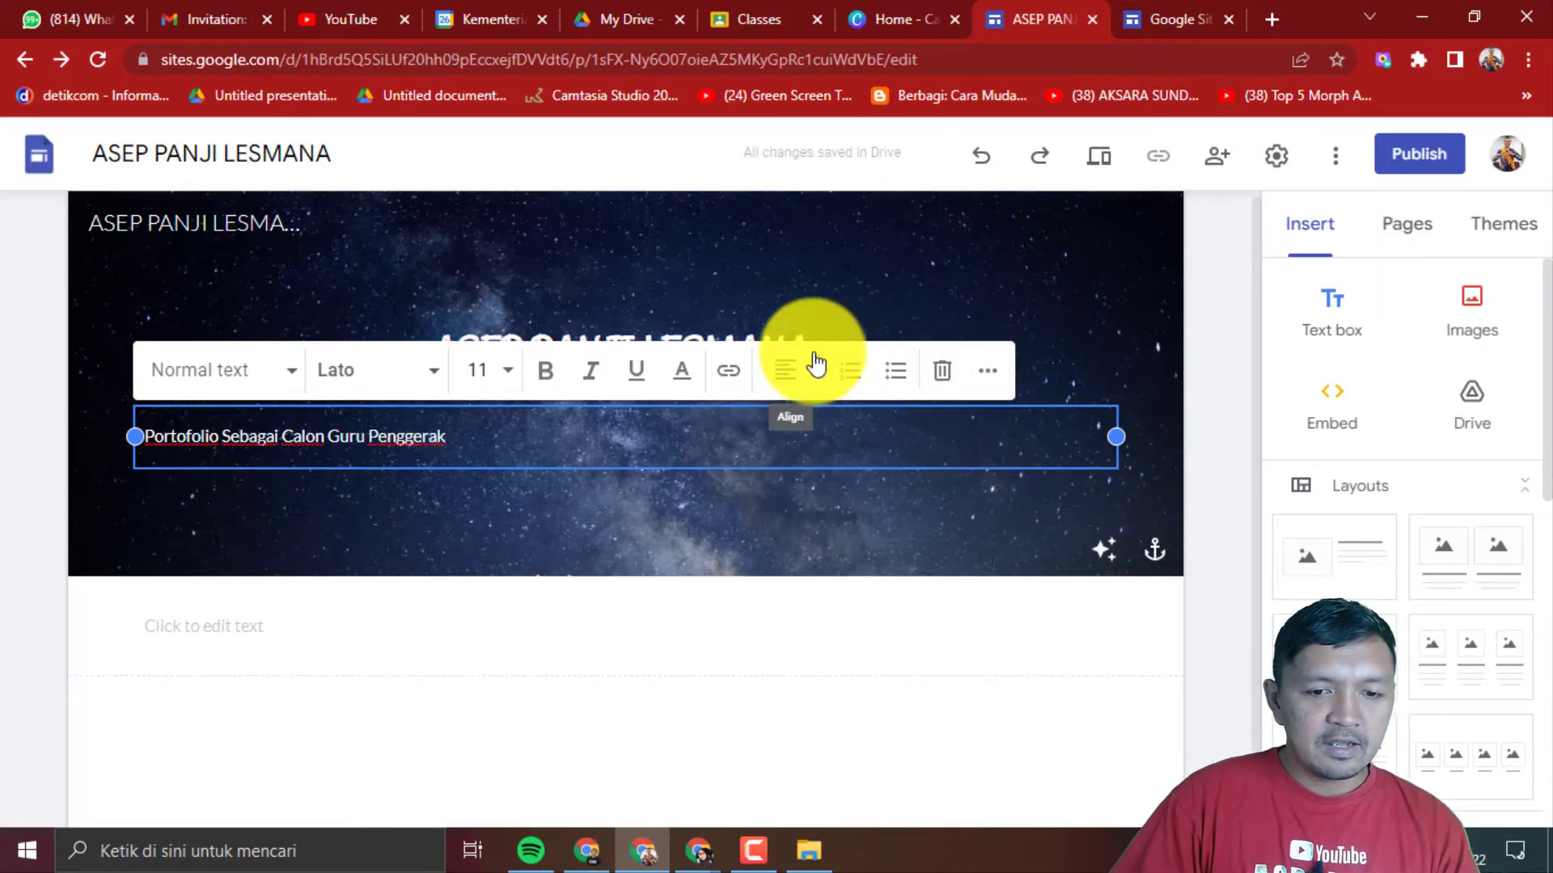
left_click(800, 372)
left_click(778, 440)
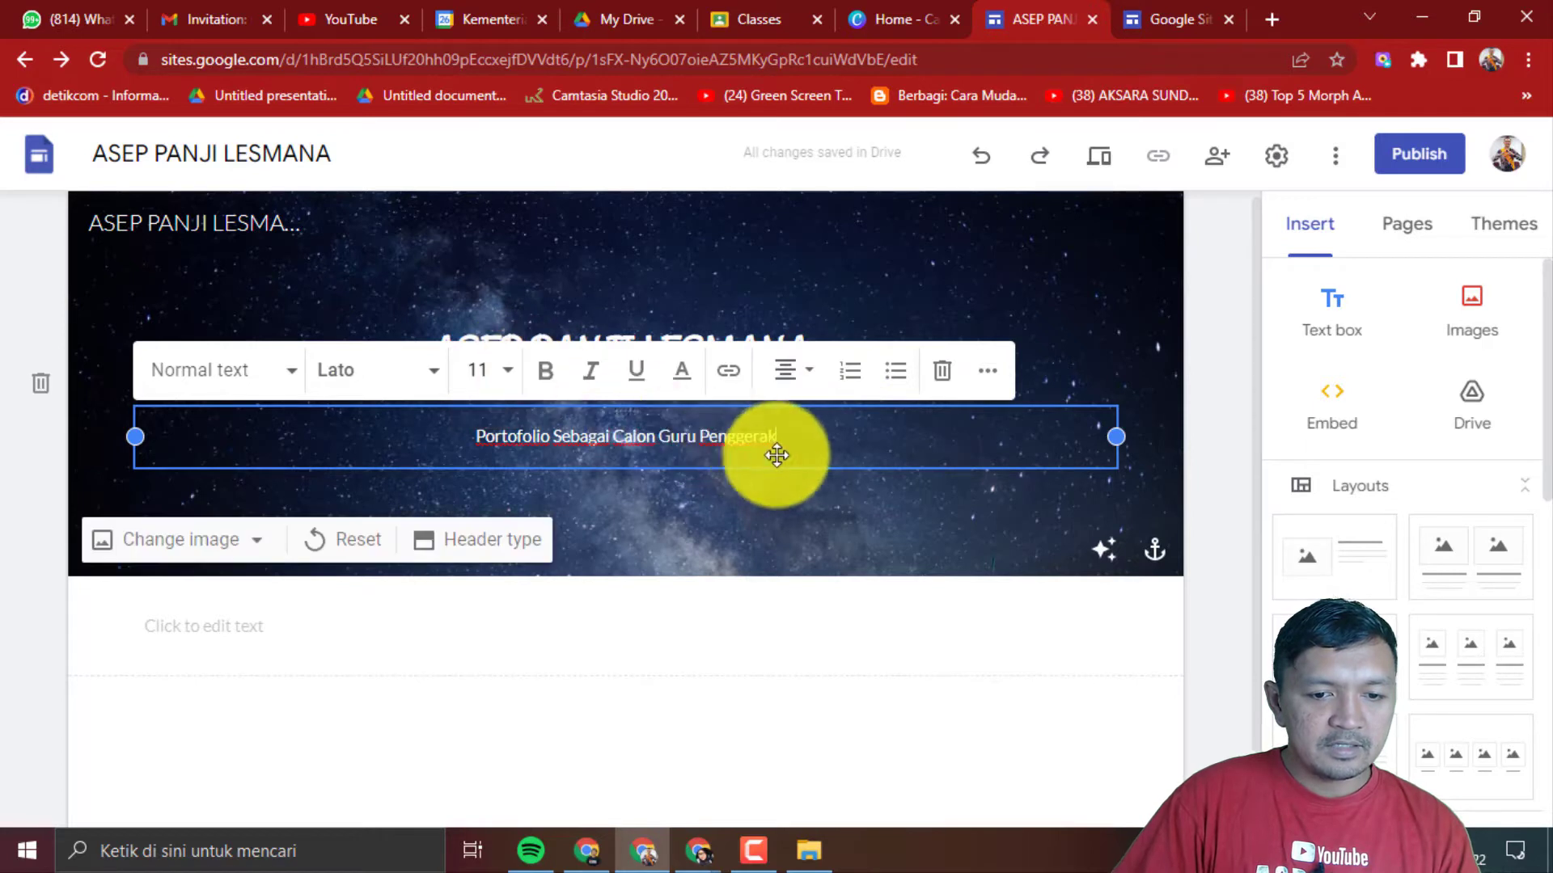
- Set the header subtitle's font size to 18 and check how it fits in the phone preview
left_click_drag(787, 441, 392, 416)
left_click(506, 372)
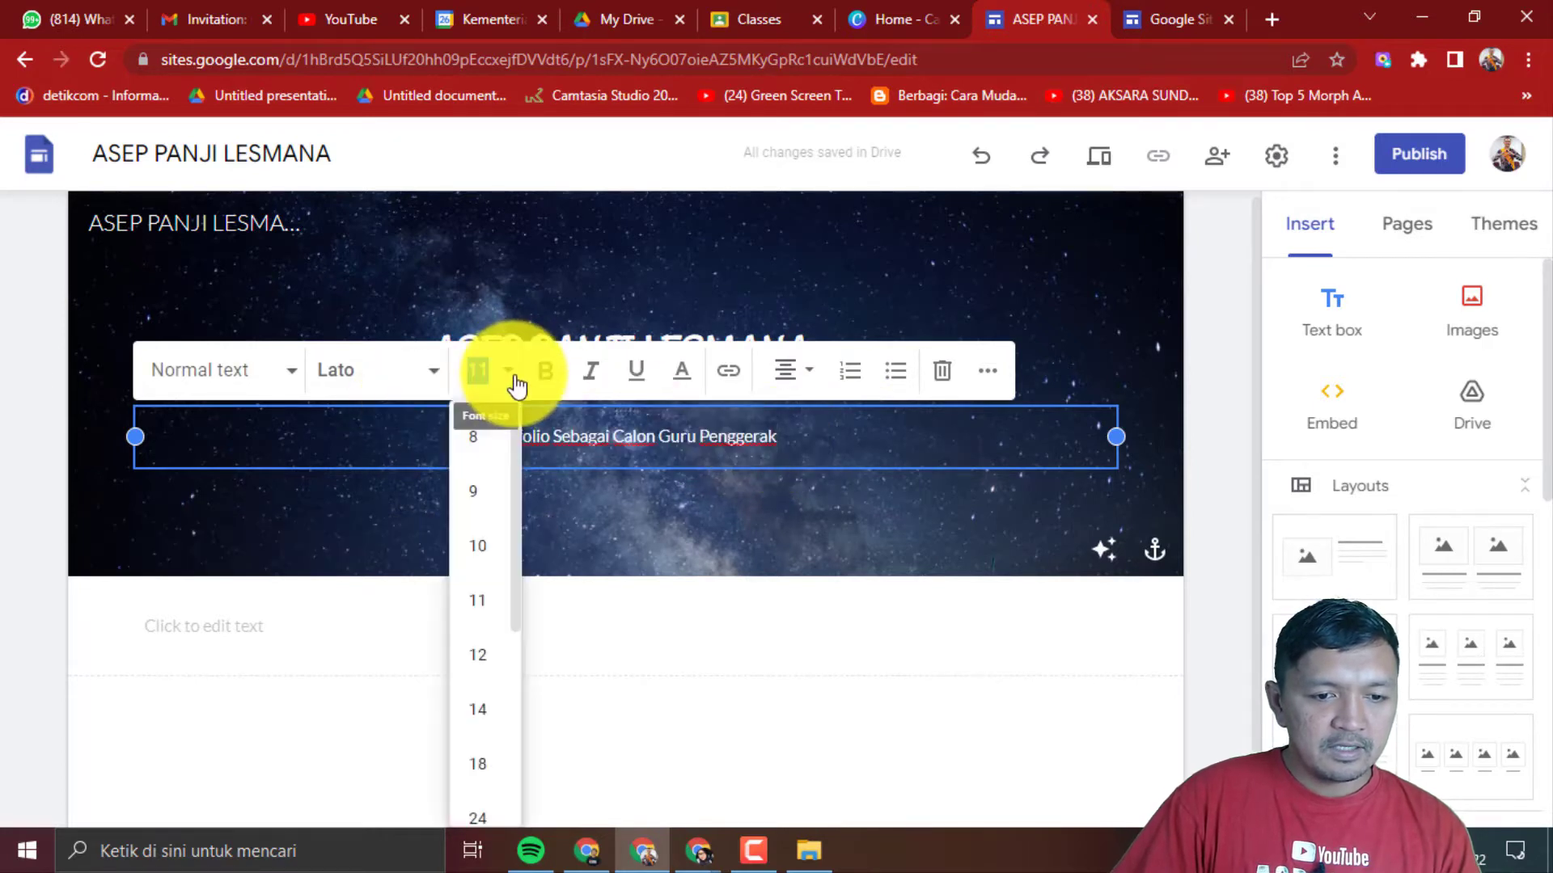
left_click(477, 765)
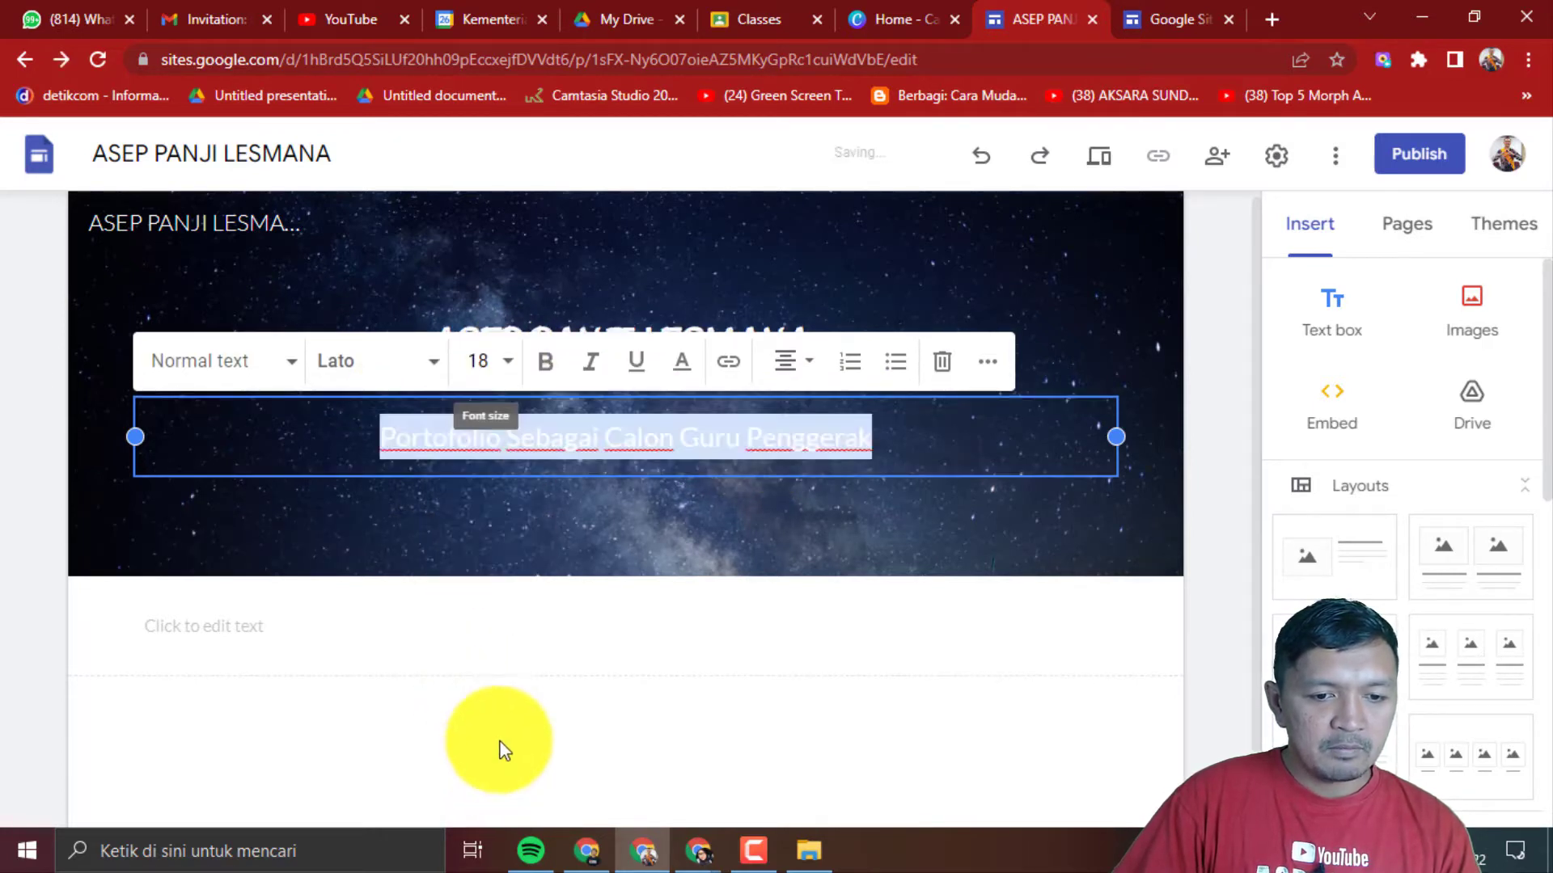
left_click(842, 566)
left_click(686, 404)
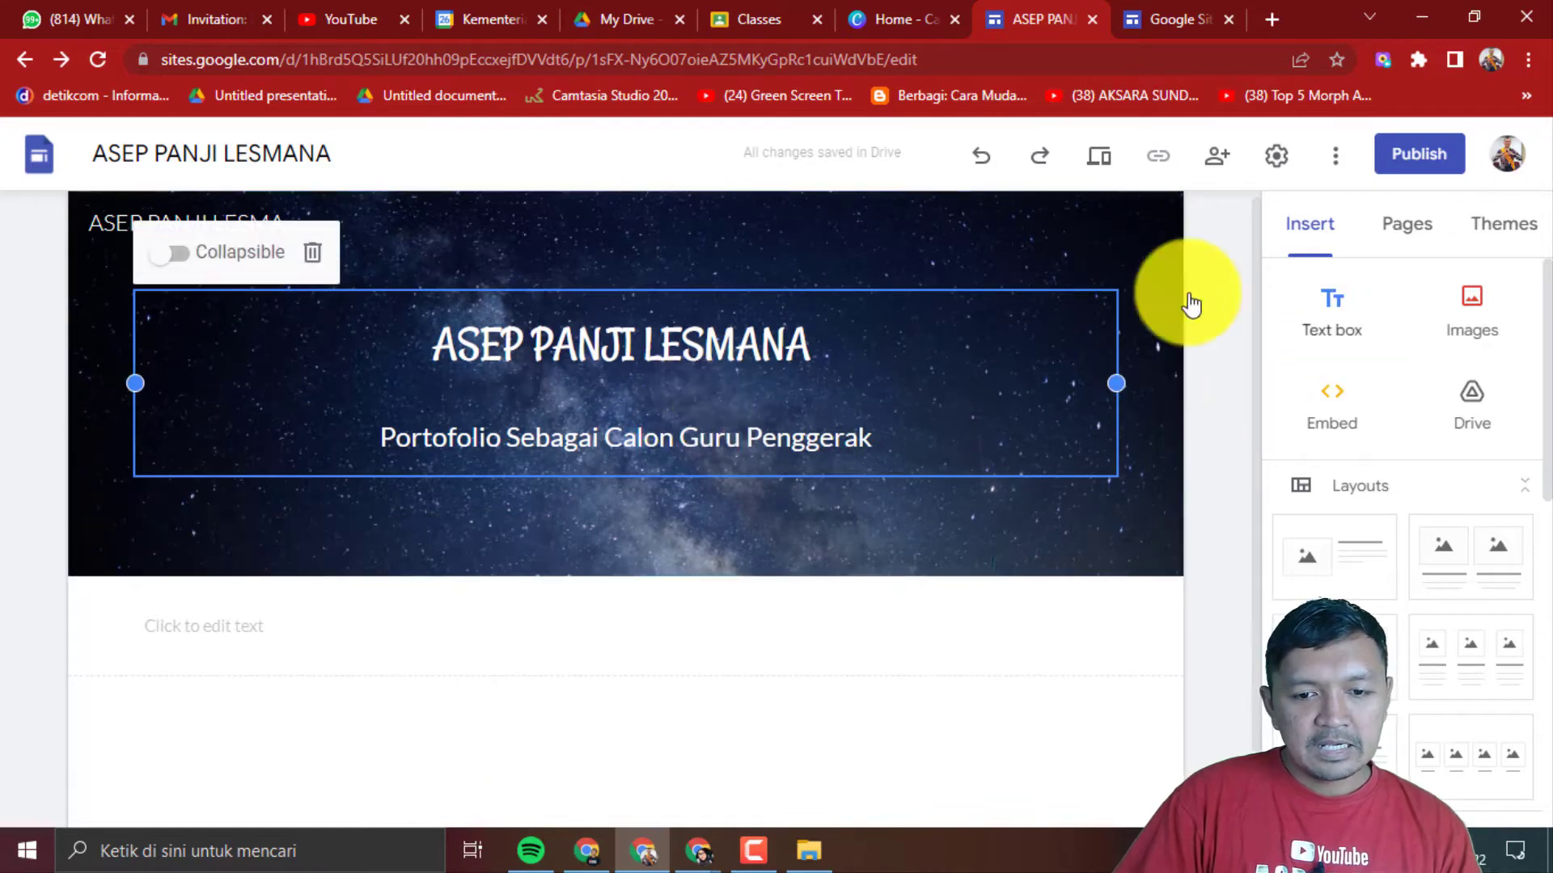
left_click(1101, 161)
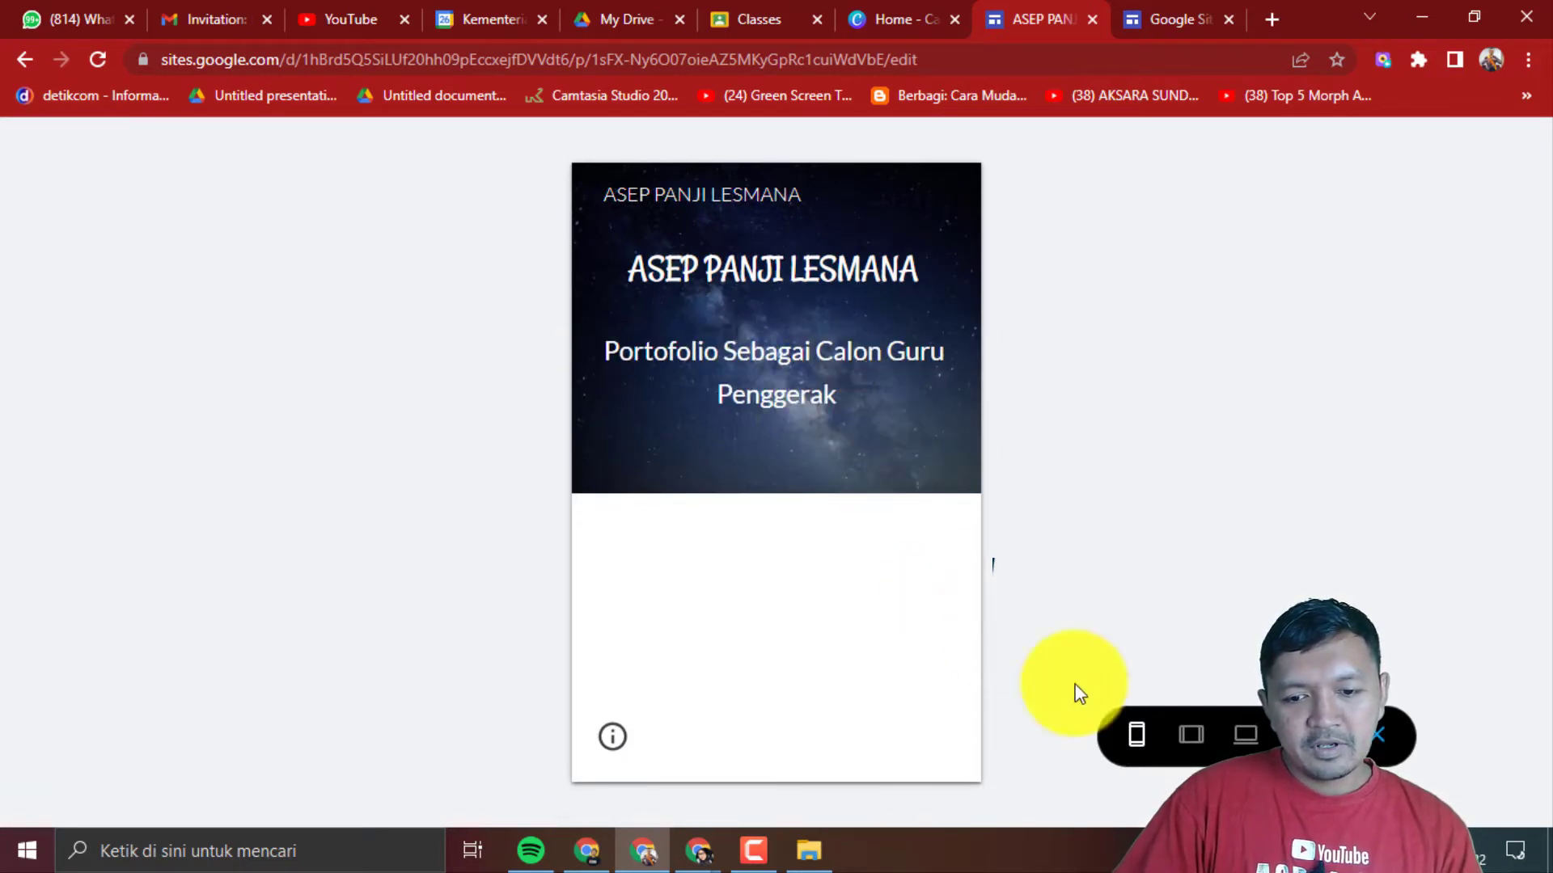
left_click(1379, 736)
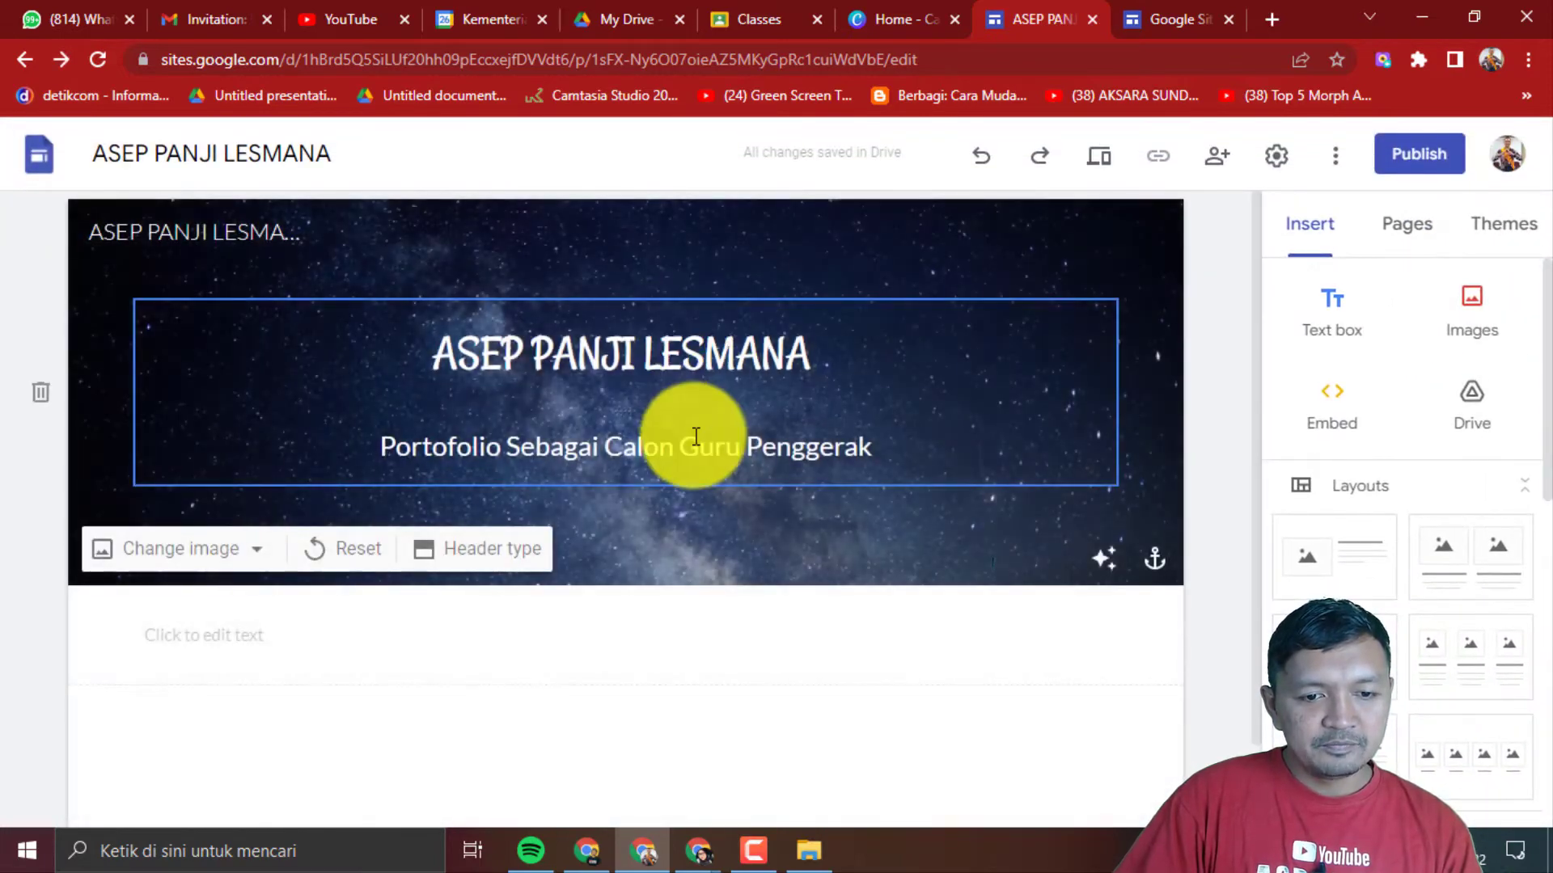
- Set the header subtitle's font size to 14 and check it in the phone and large-screen previews
left_click(691, 445)
triple_click(842, 446)
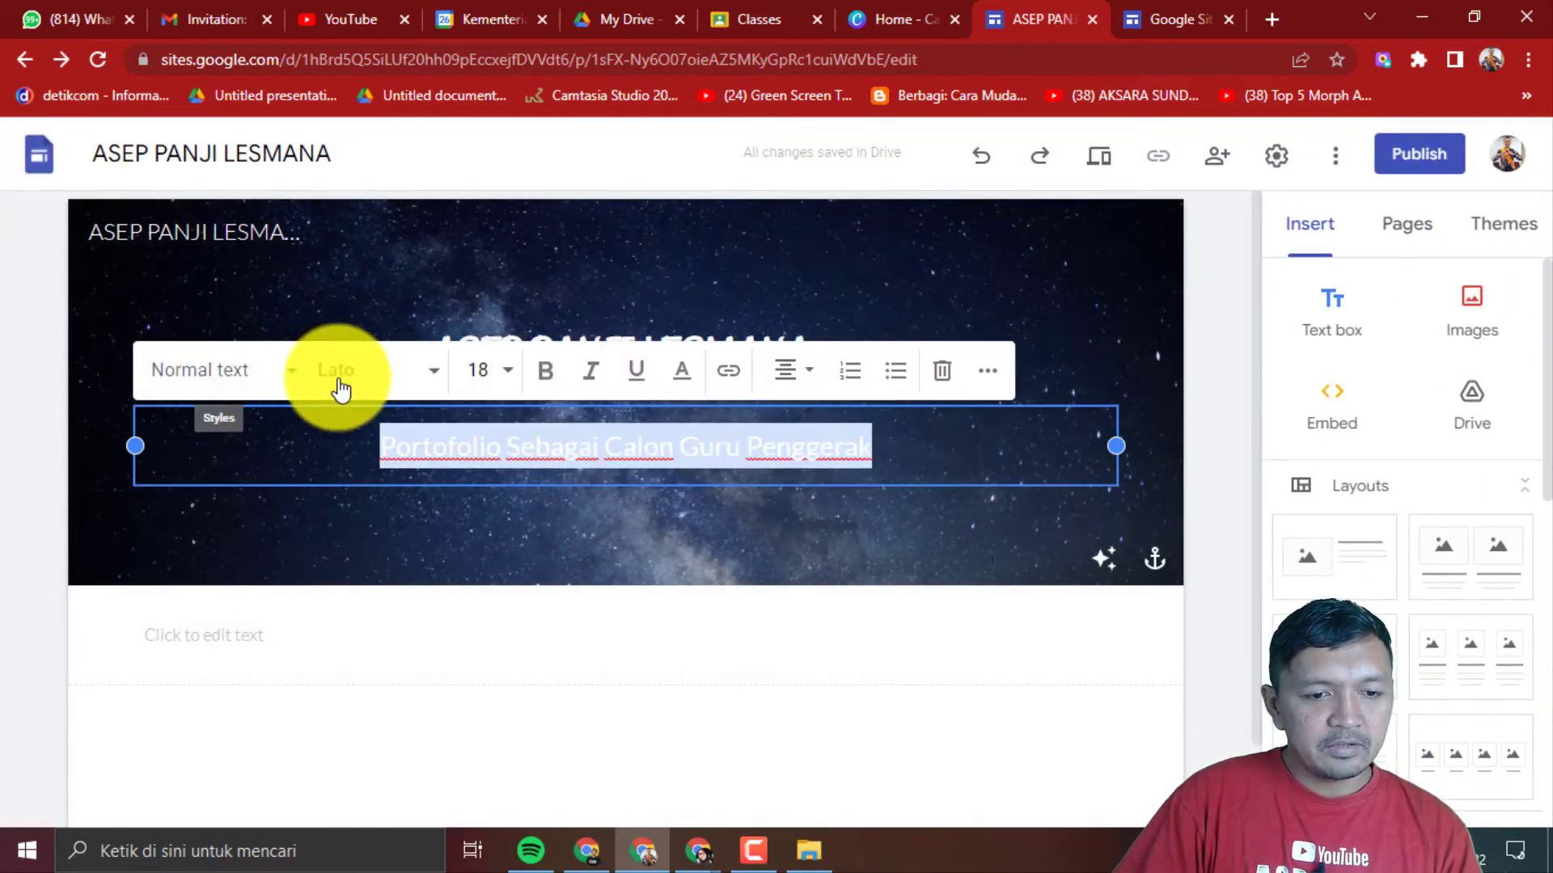
left_click(512, 376)
left_click(490, 715)
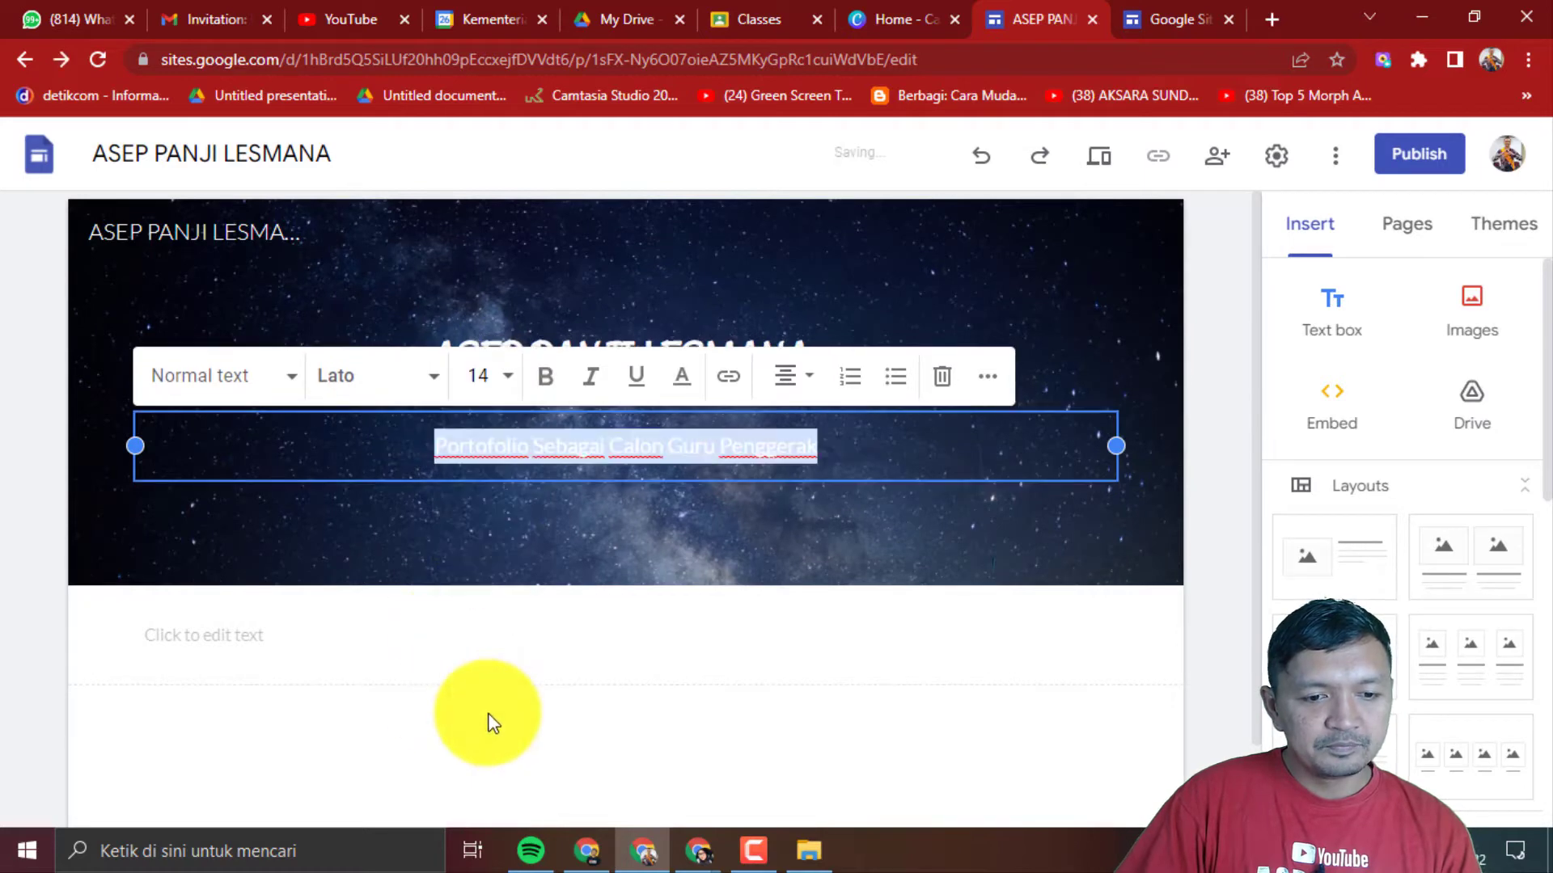
left_click(1034, 302)
left_click(1101, 159)
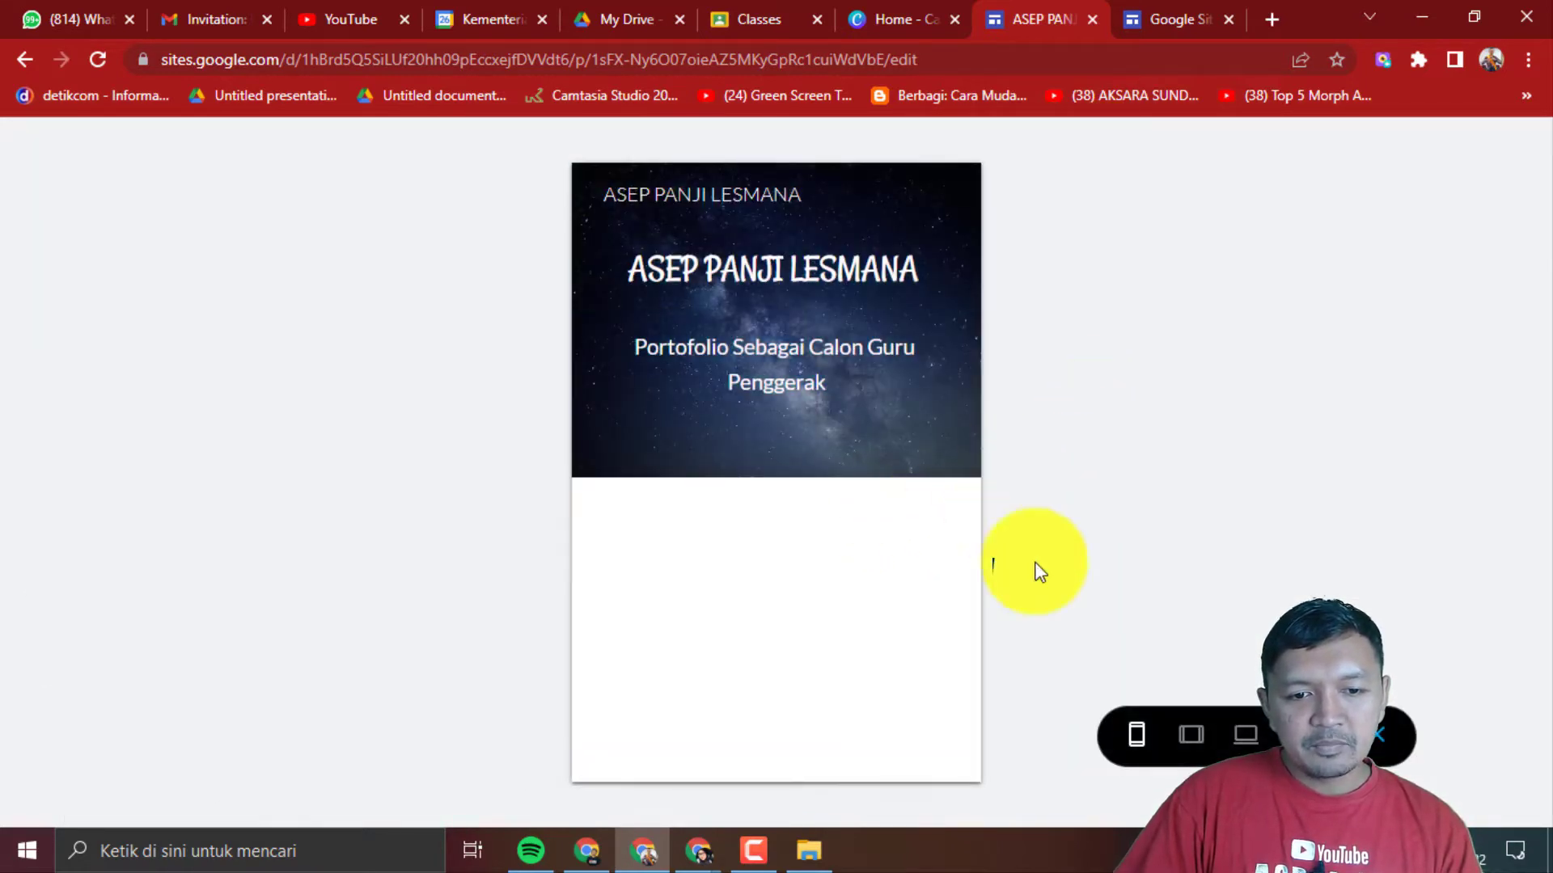
left_click(1250, 735)
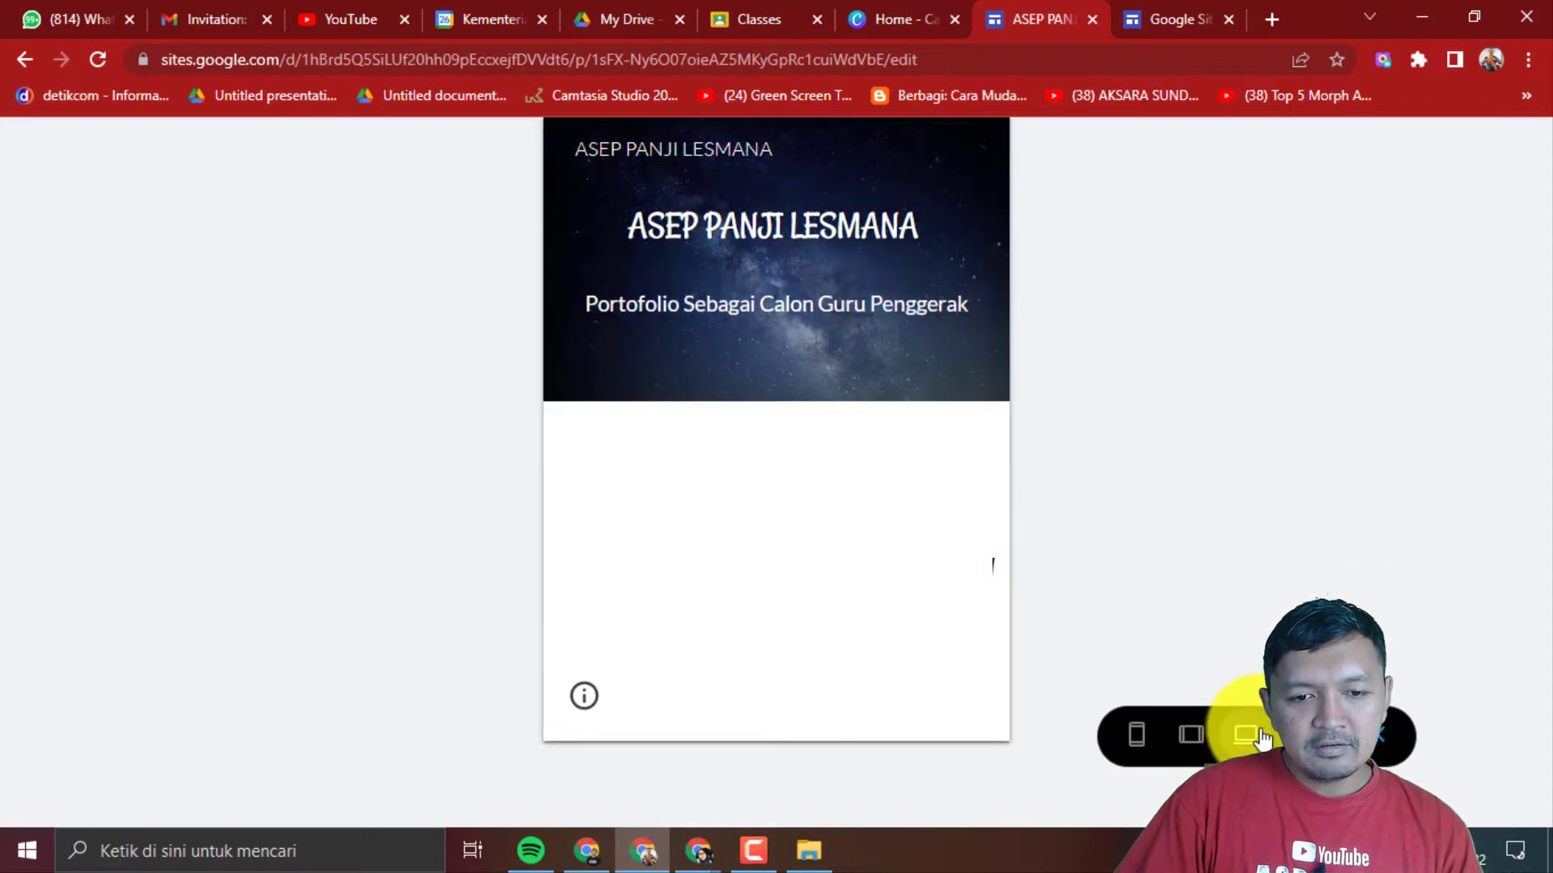
left_click(1149, 752)
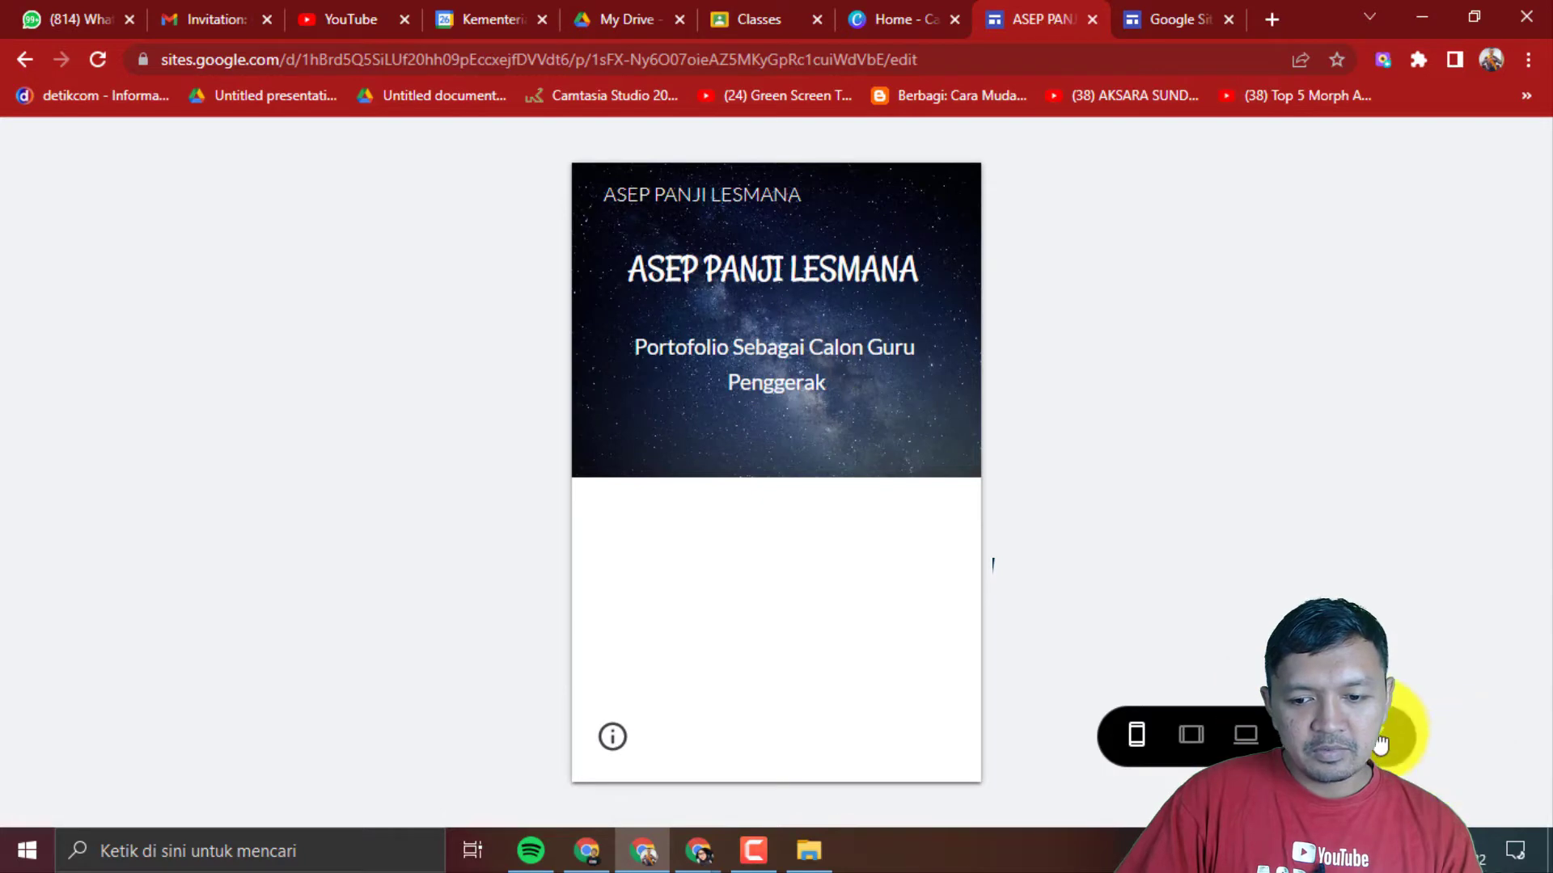
left_click(1379, 744)
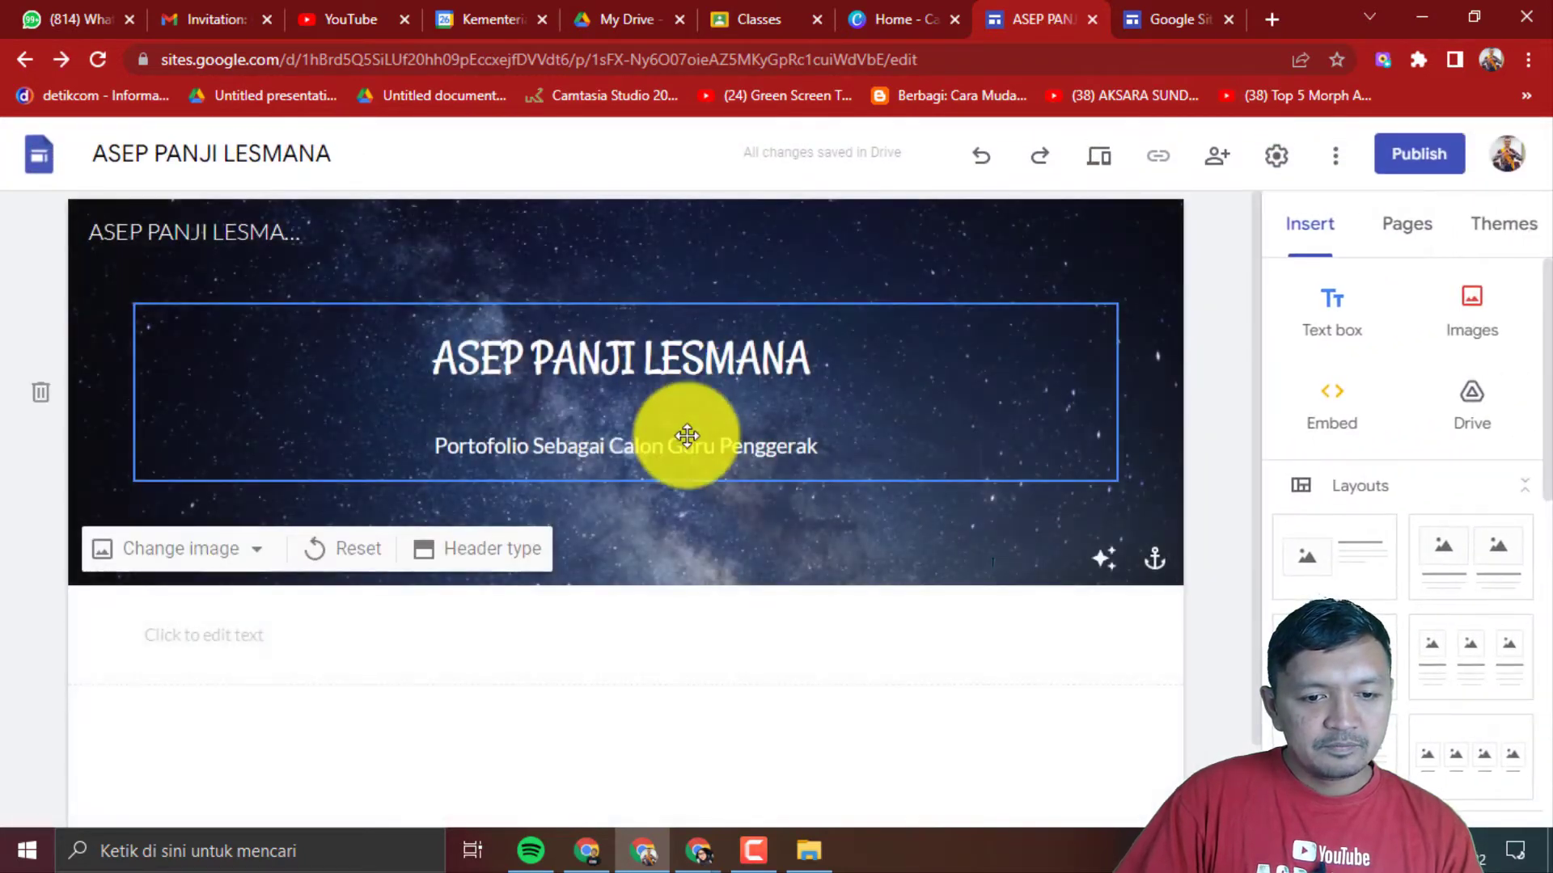
- Set the header subtitle's font size to 10 and check that it fits in the phone preview
left_click(681, 446)
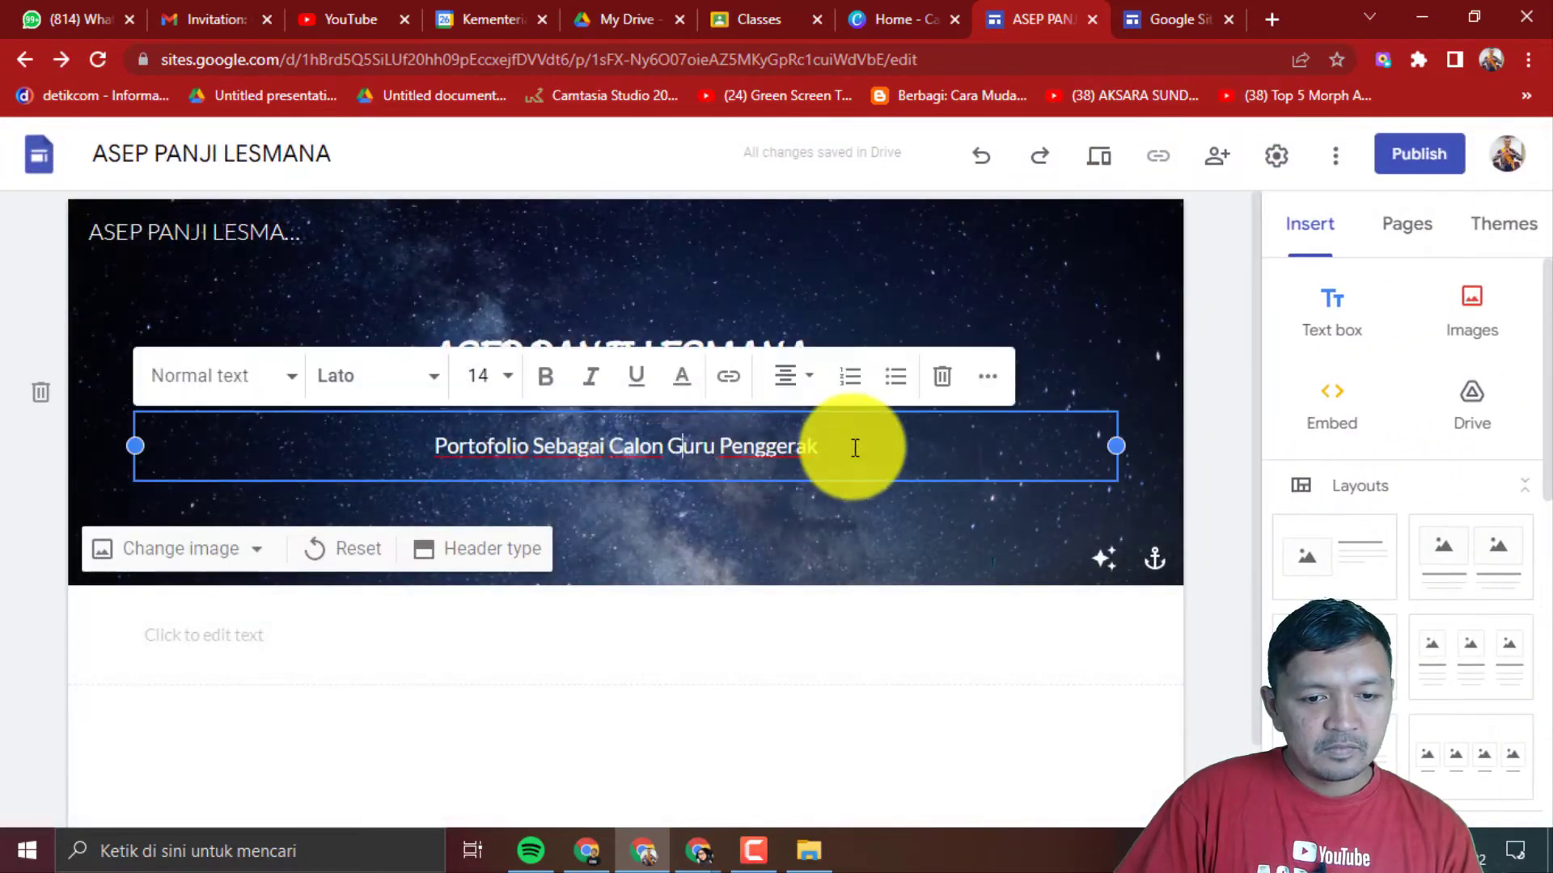
left_click_drag(854, 447, 302, 434)
left_click(495, 377)
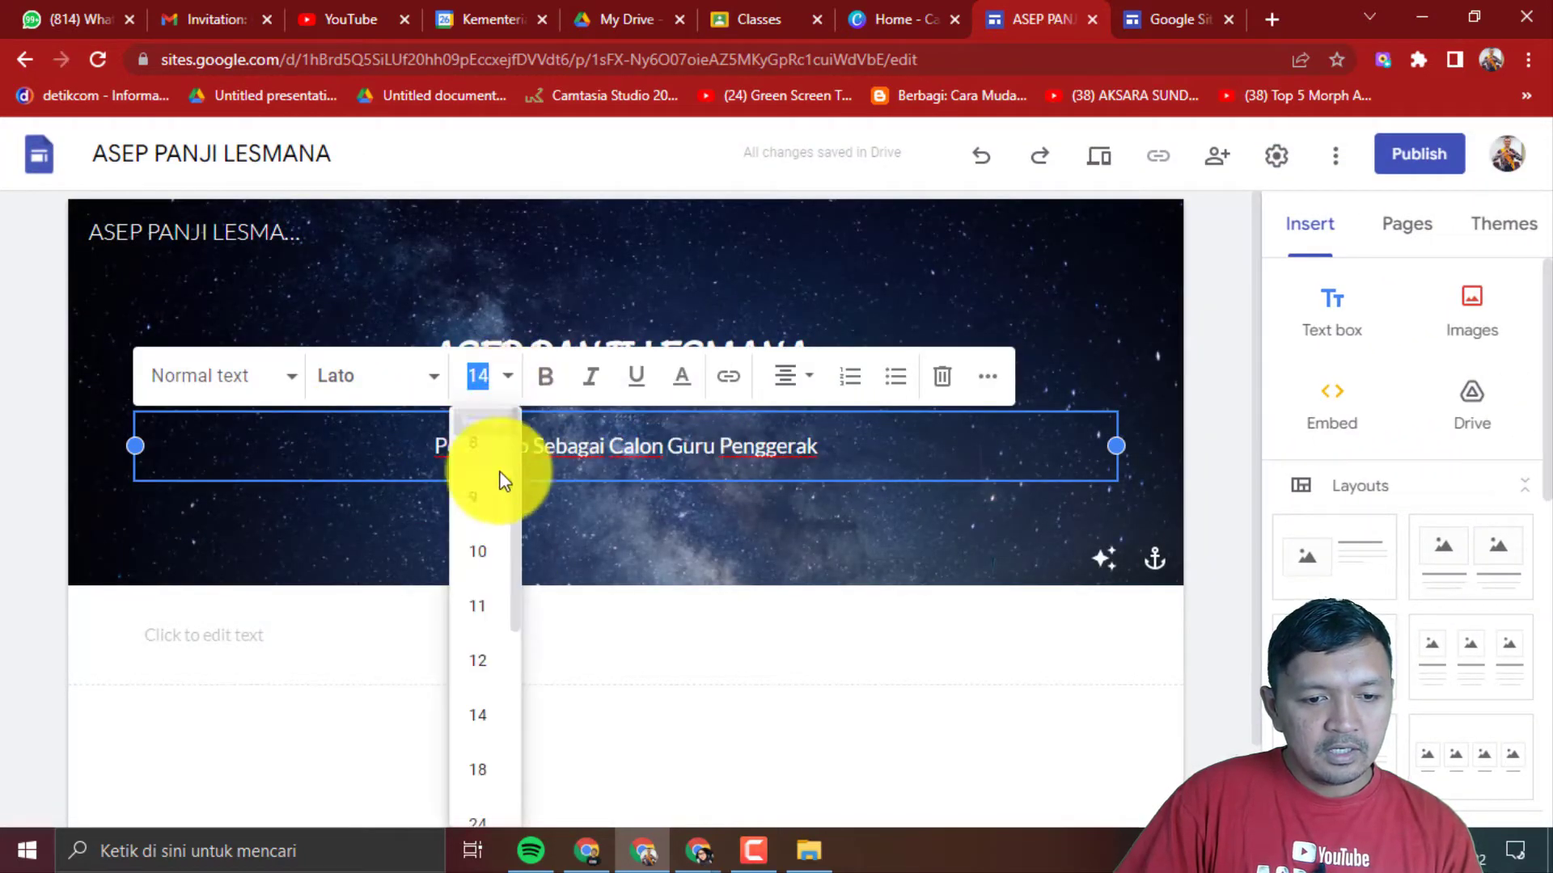
left_click(478, 552)
left_click(842, 513)
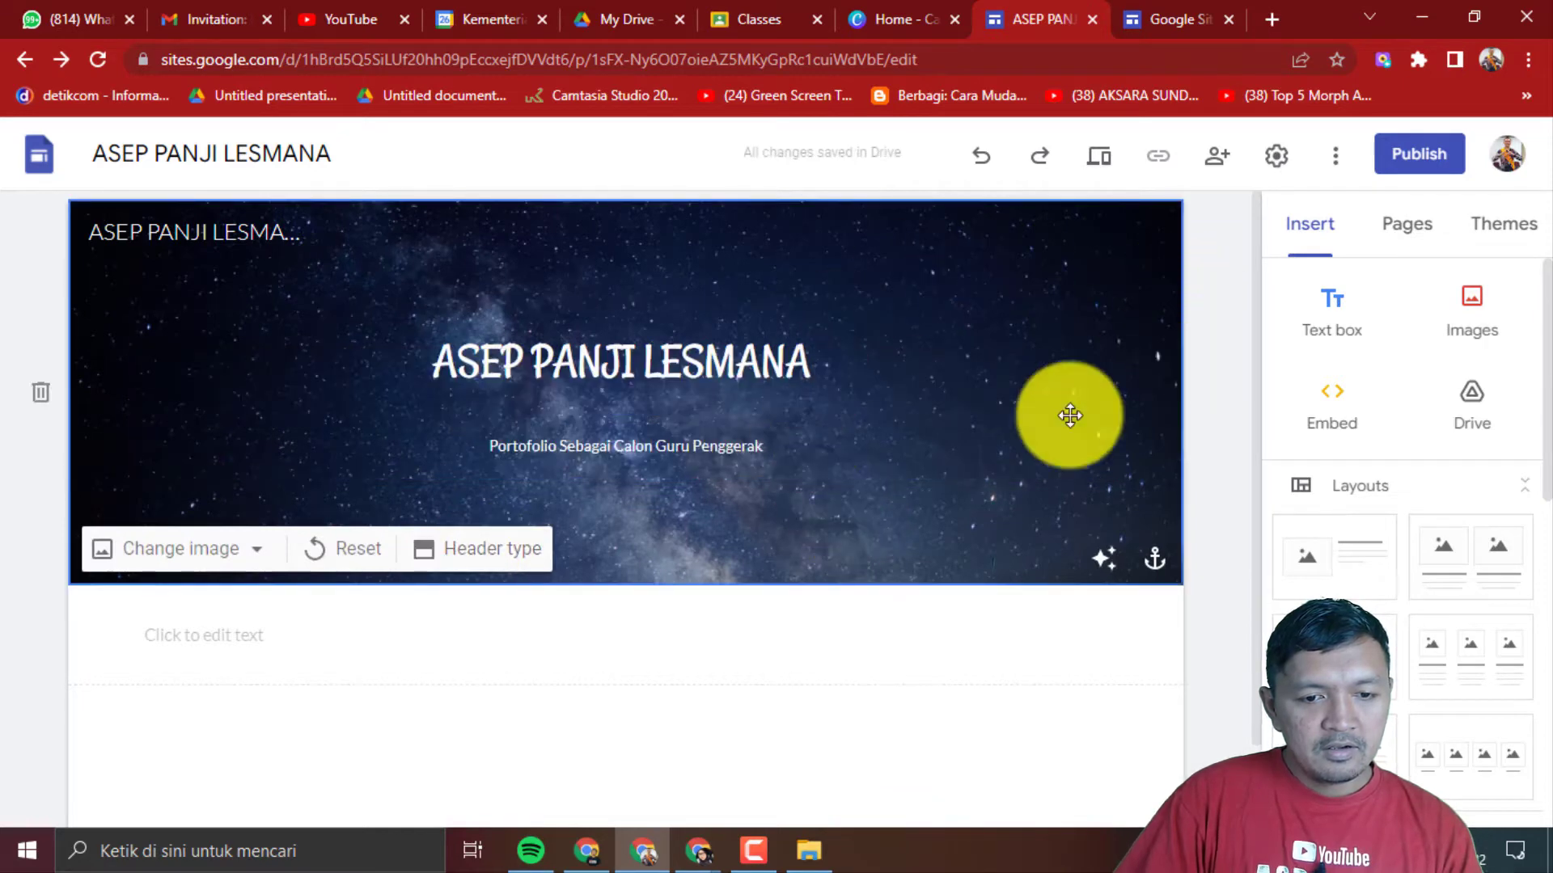
left_click(1096, 171)
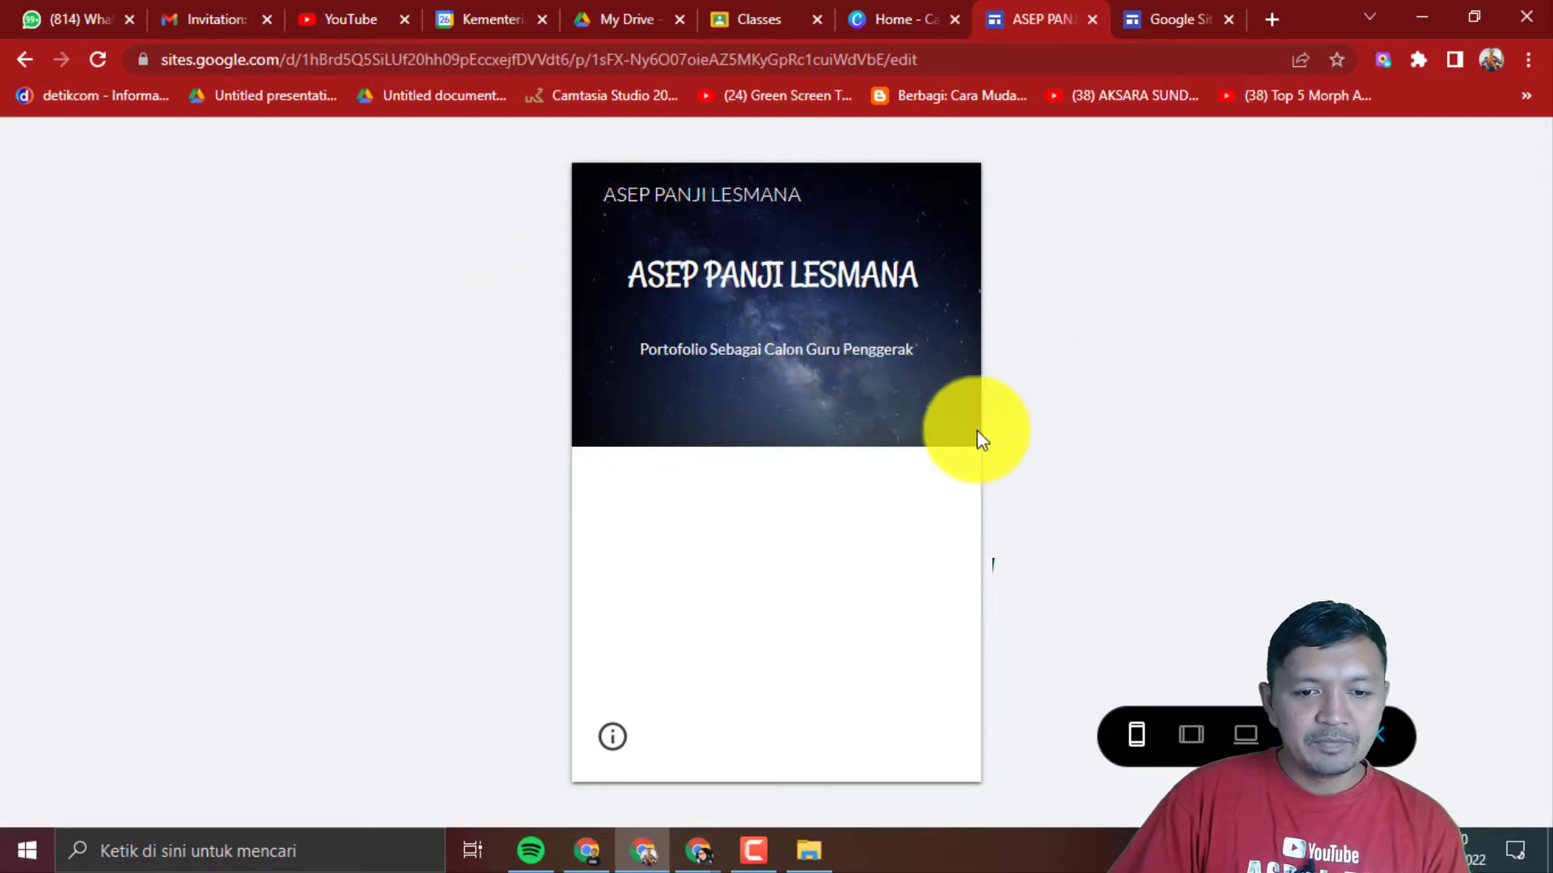
left_click(1381, 750)
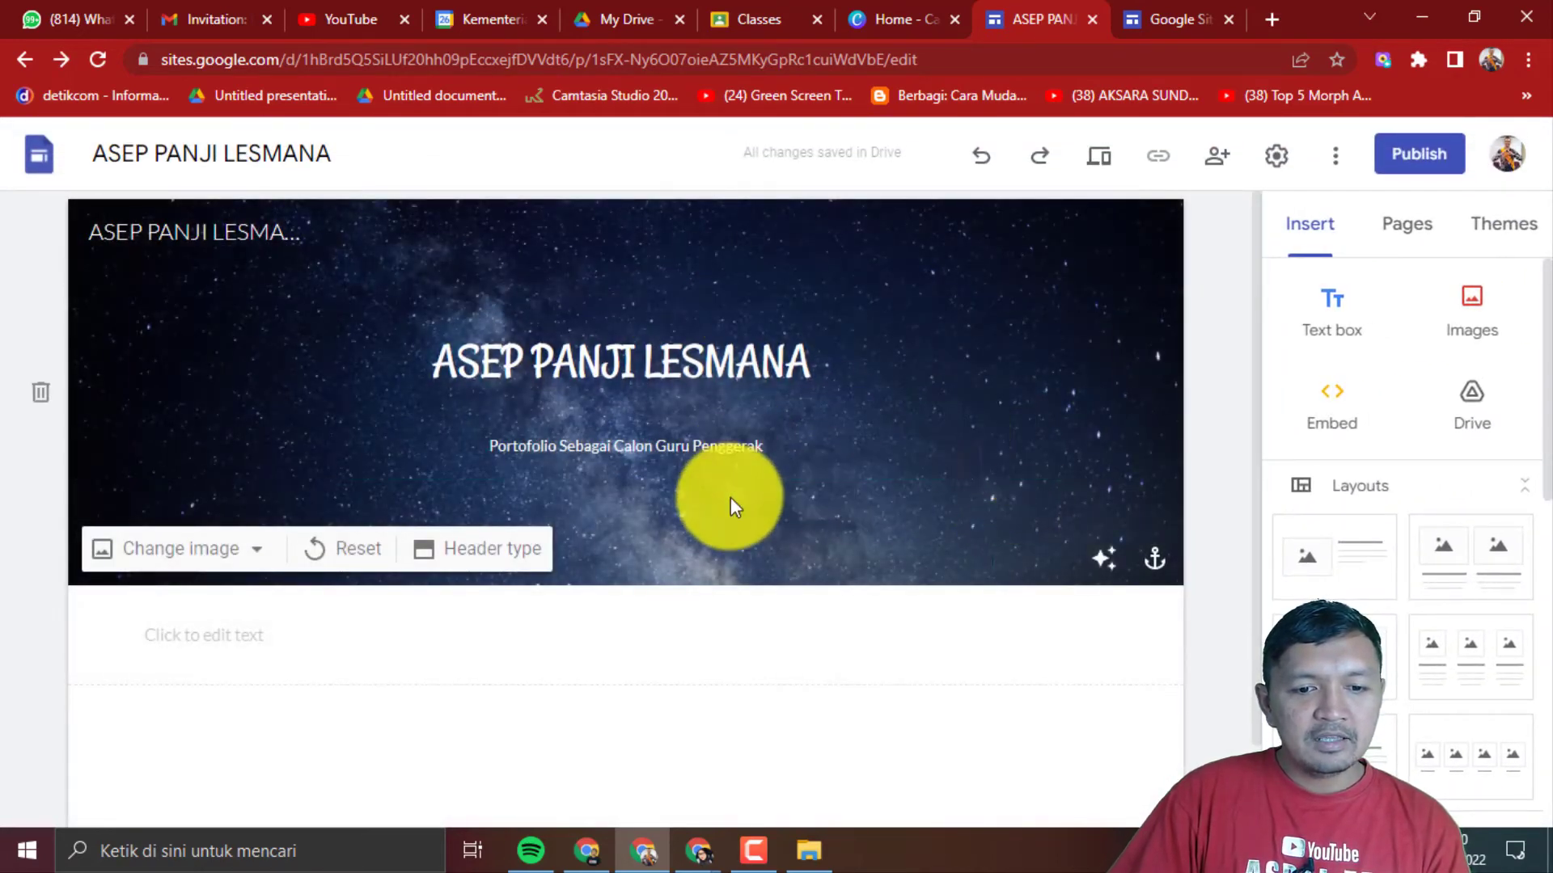
- Delete the empty text section directly below the header
scroll(727, 505, "down", 1)
scroll(694, 508, "up", 1)
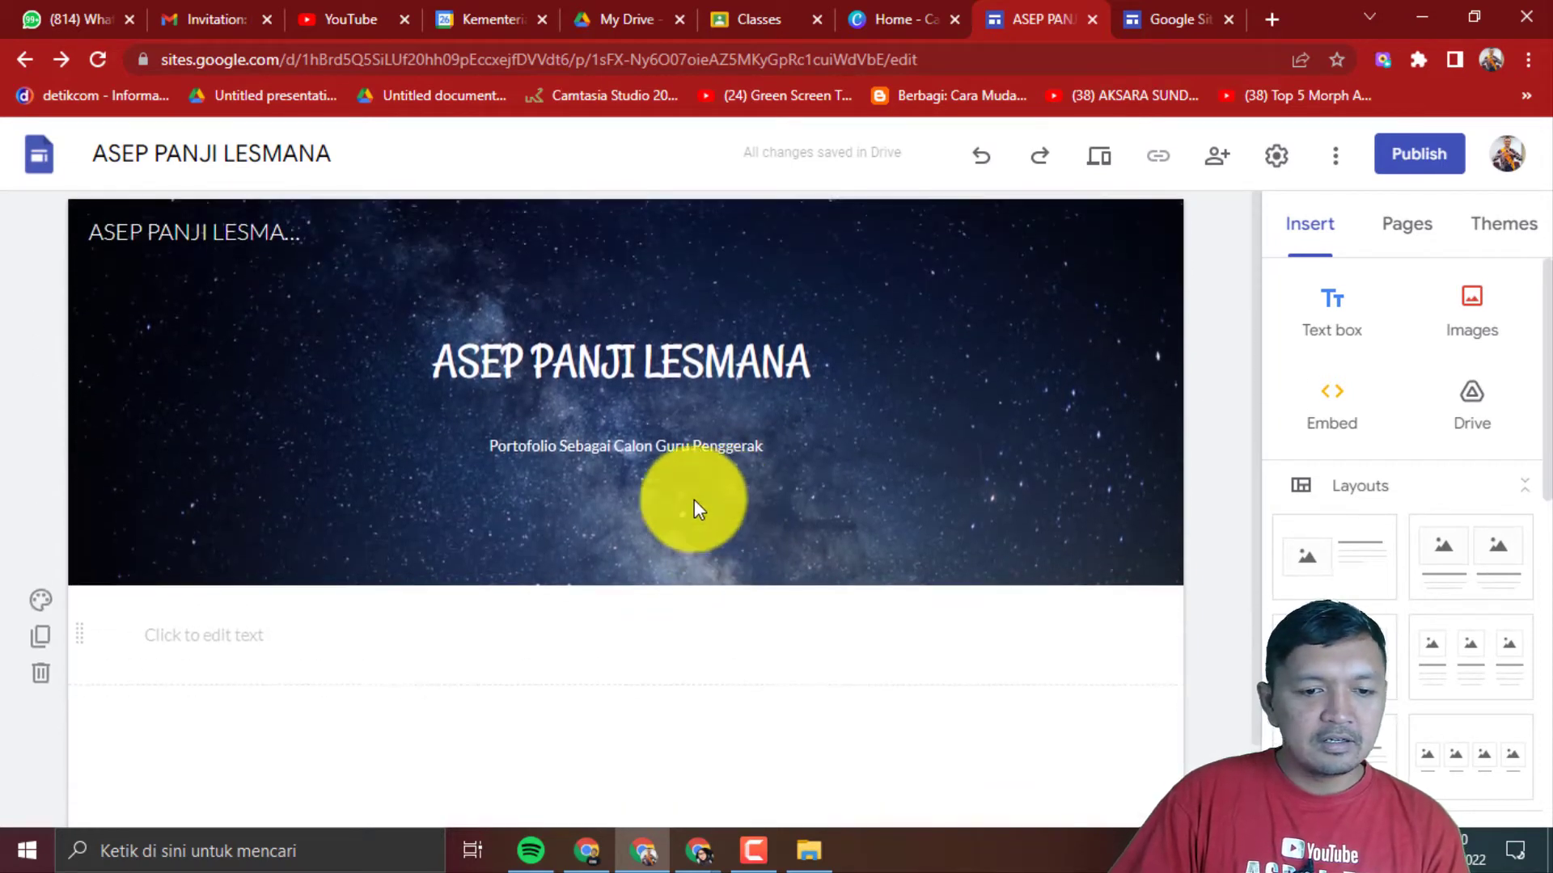
scroll(451, 614, "down", 1)
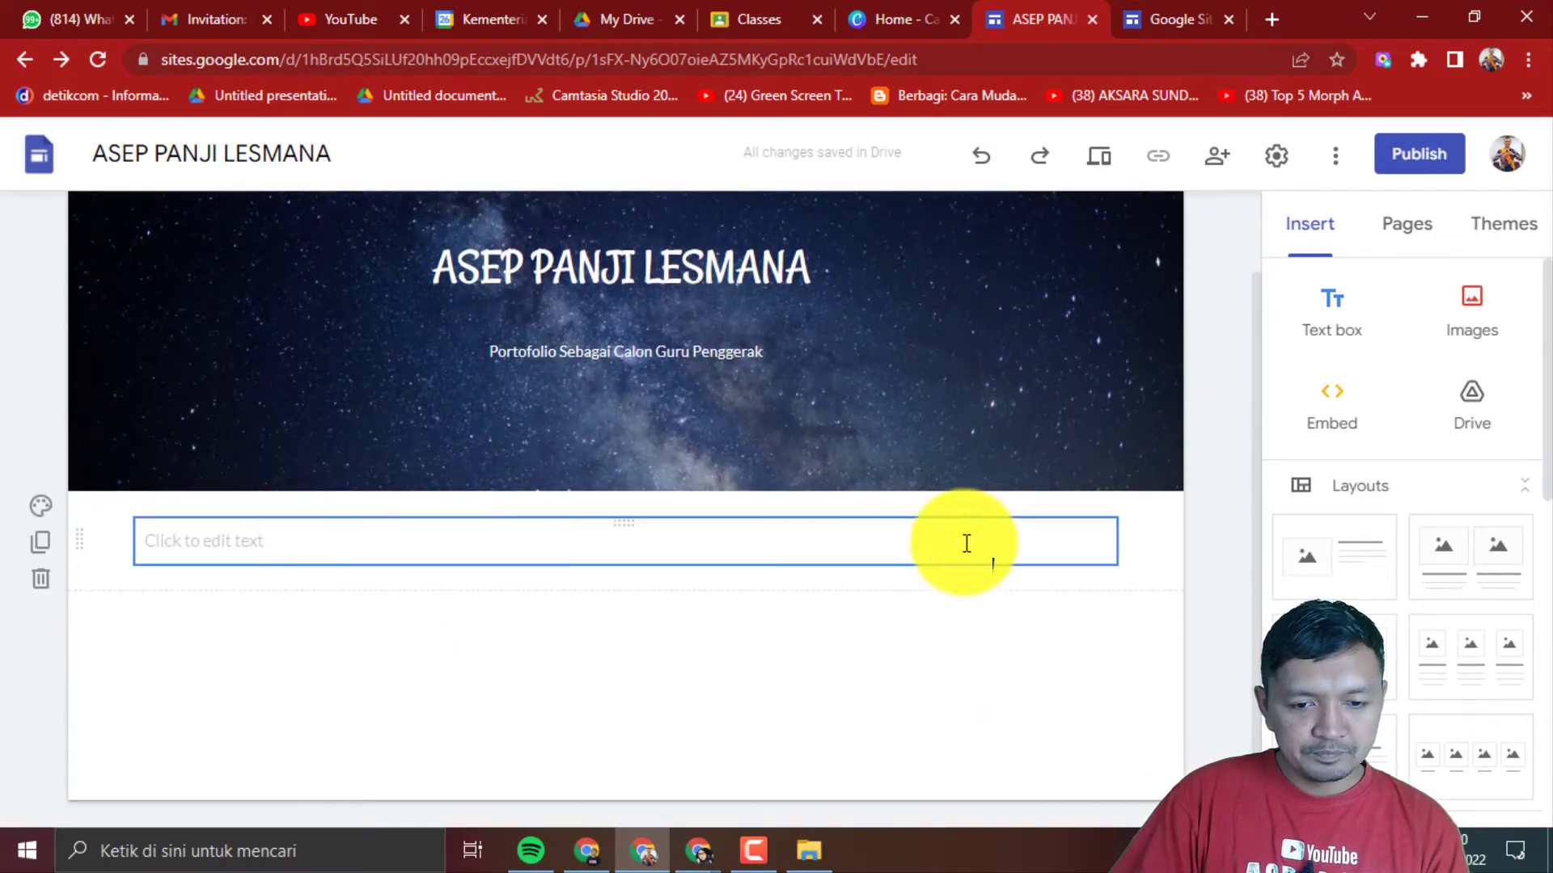
right_click(949, 560)
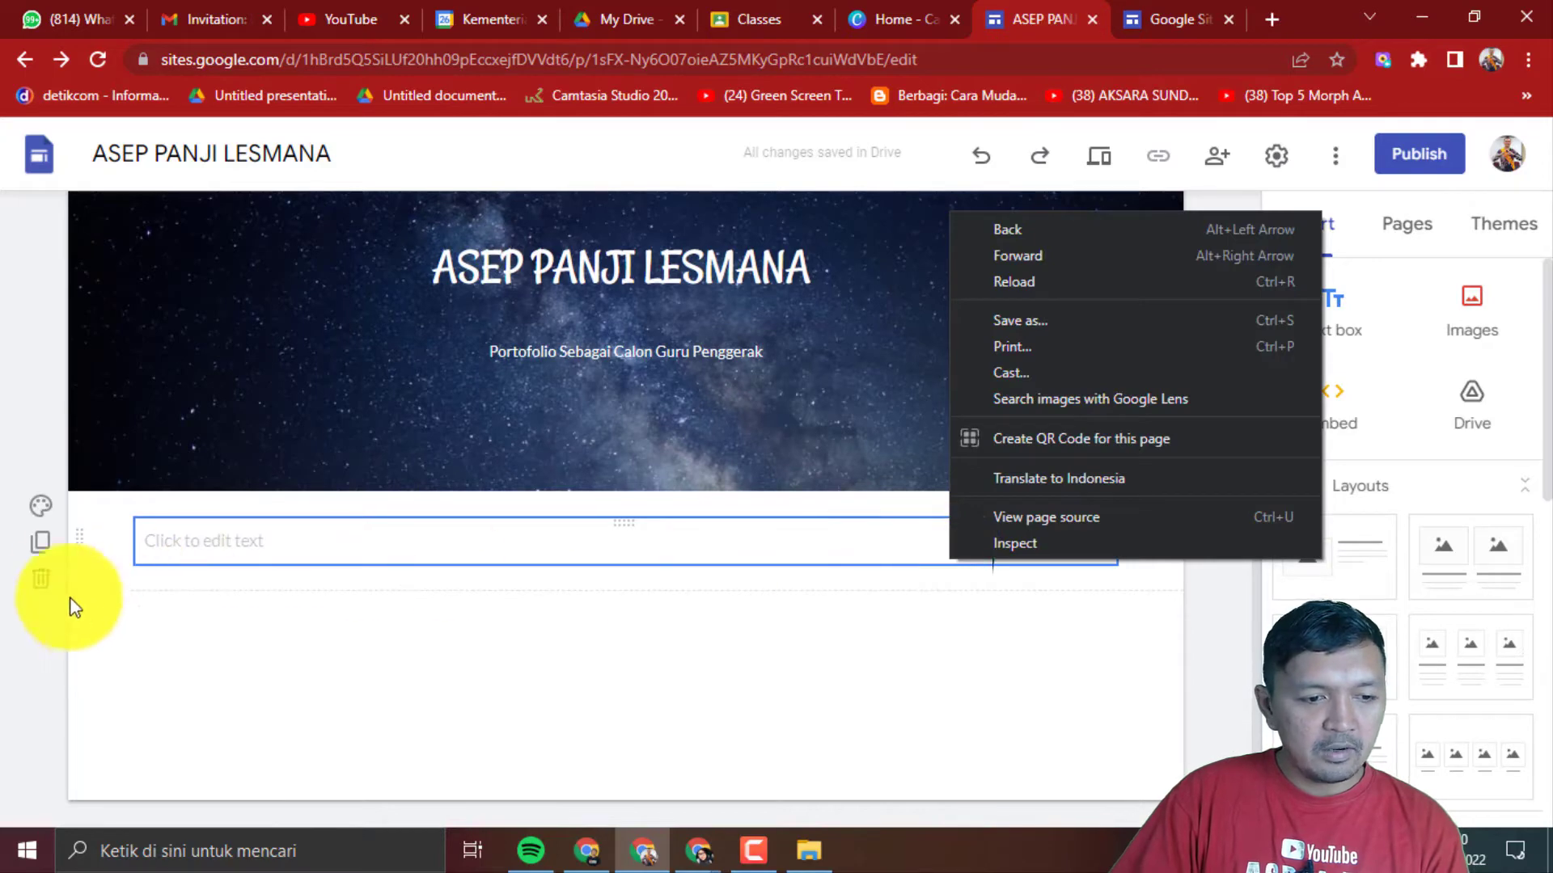
left_click(41, 579)
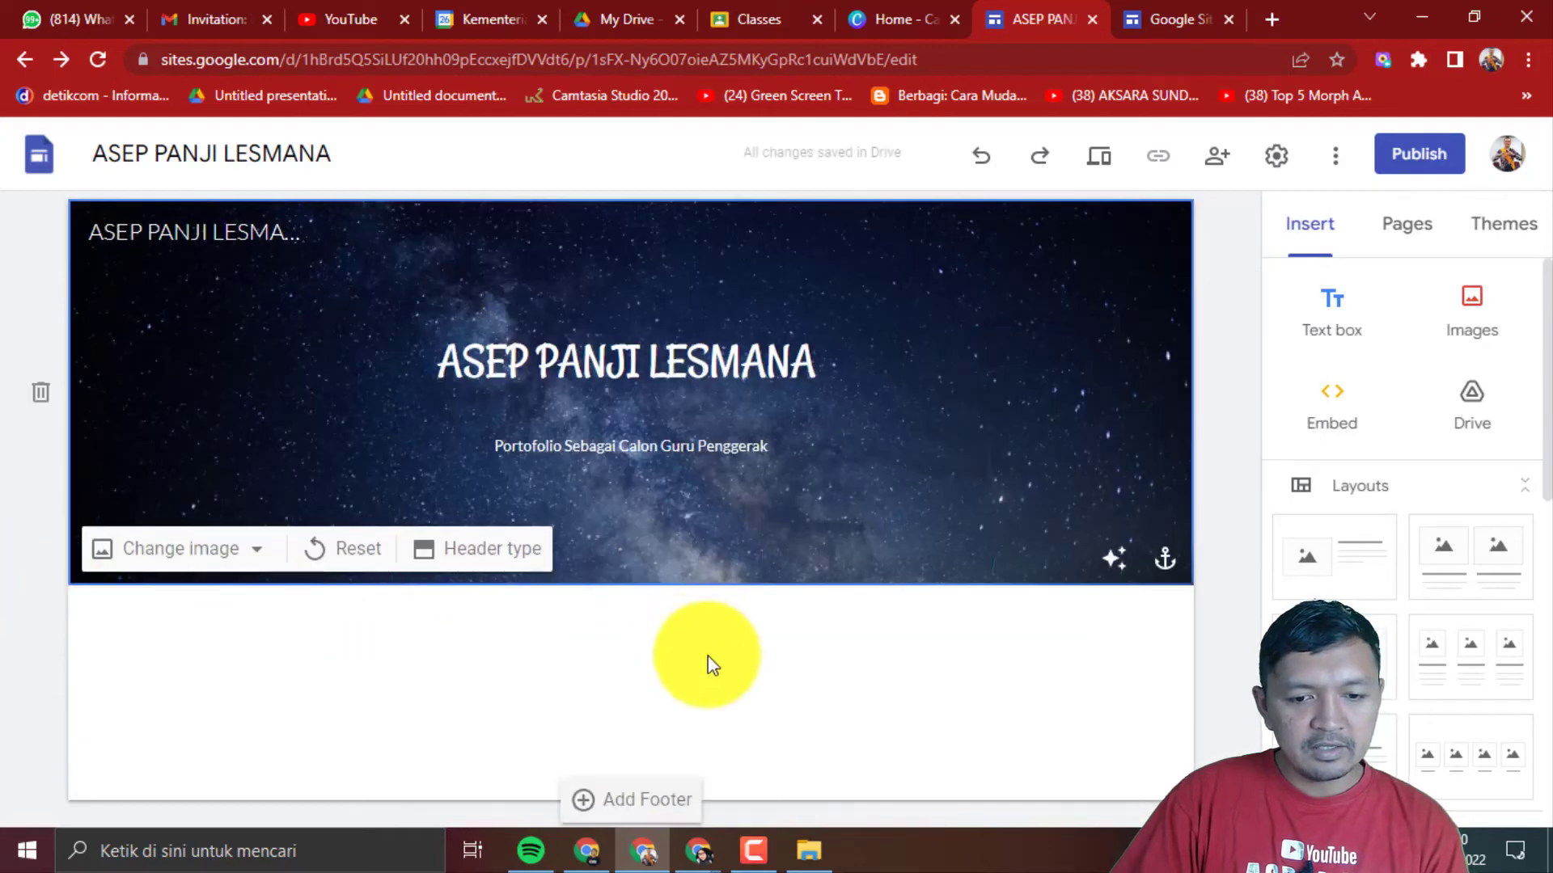
left_click(879, 624)
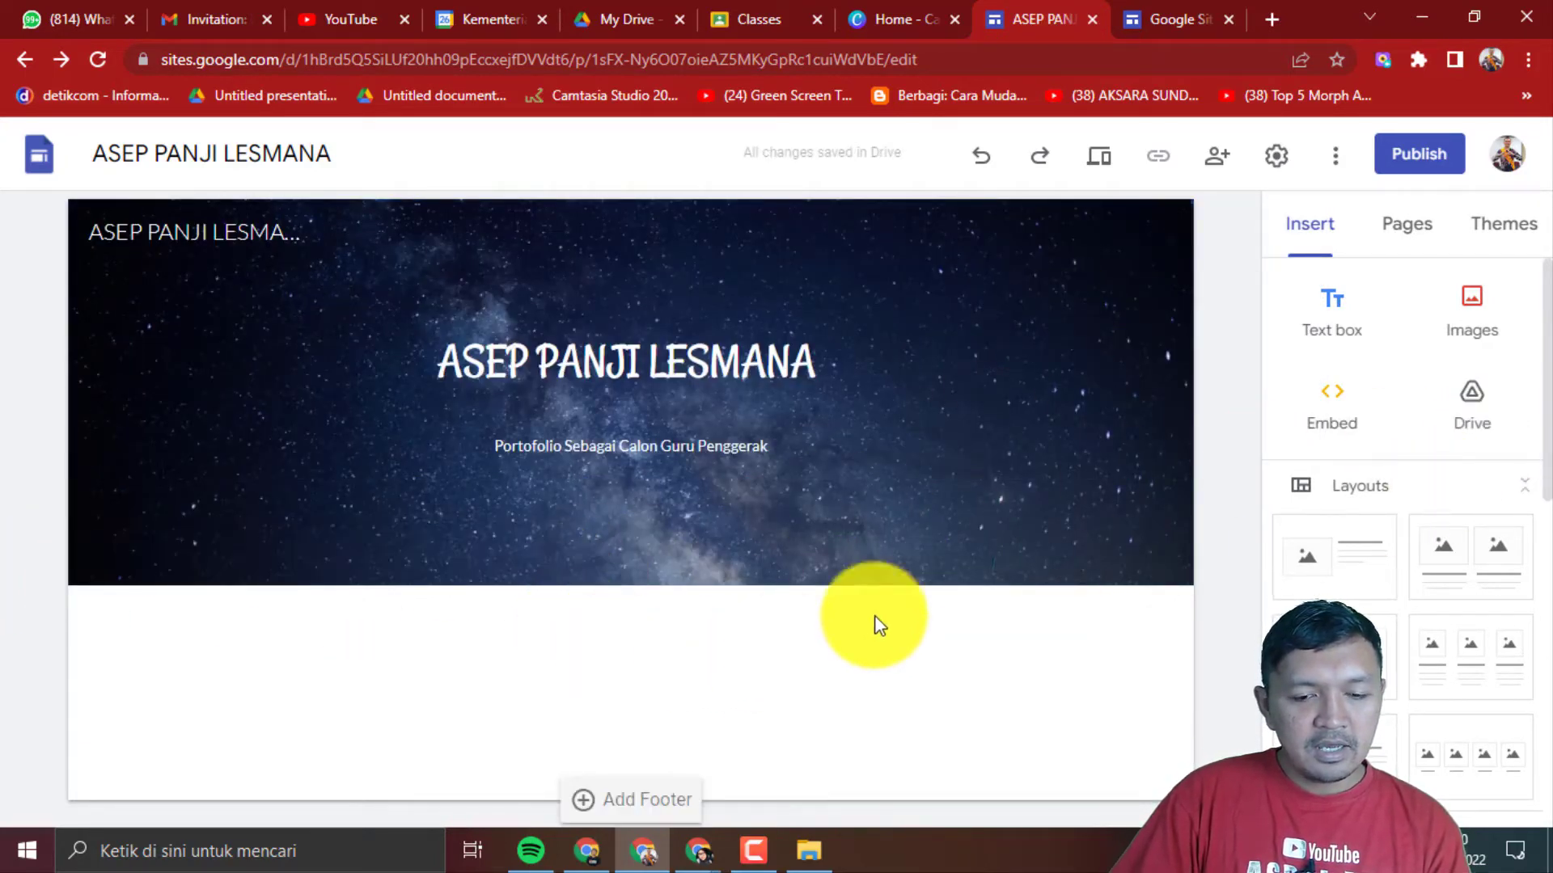
- Insert the three-column image-and-text layout below the header and title its first column "VIDEO PEMBELAJARAN"
mouse_move(1137, 523)
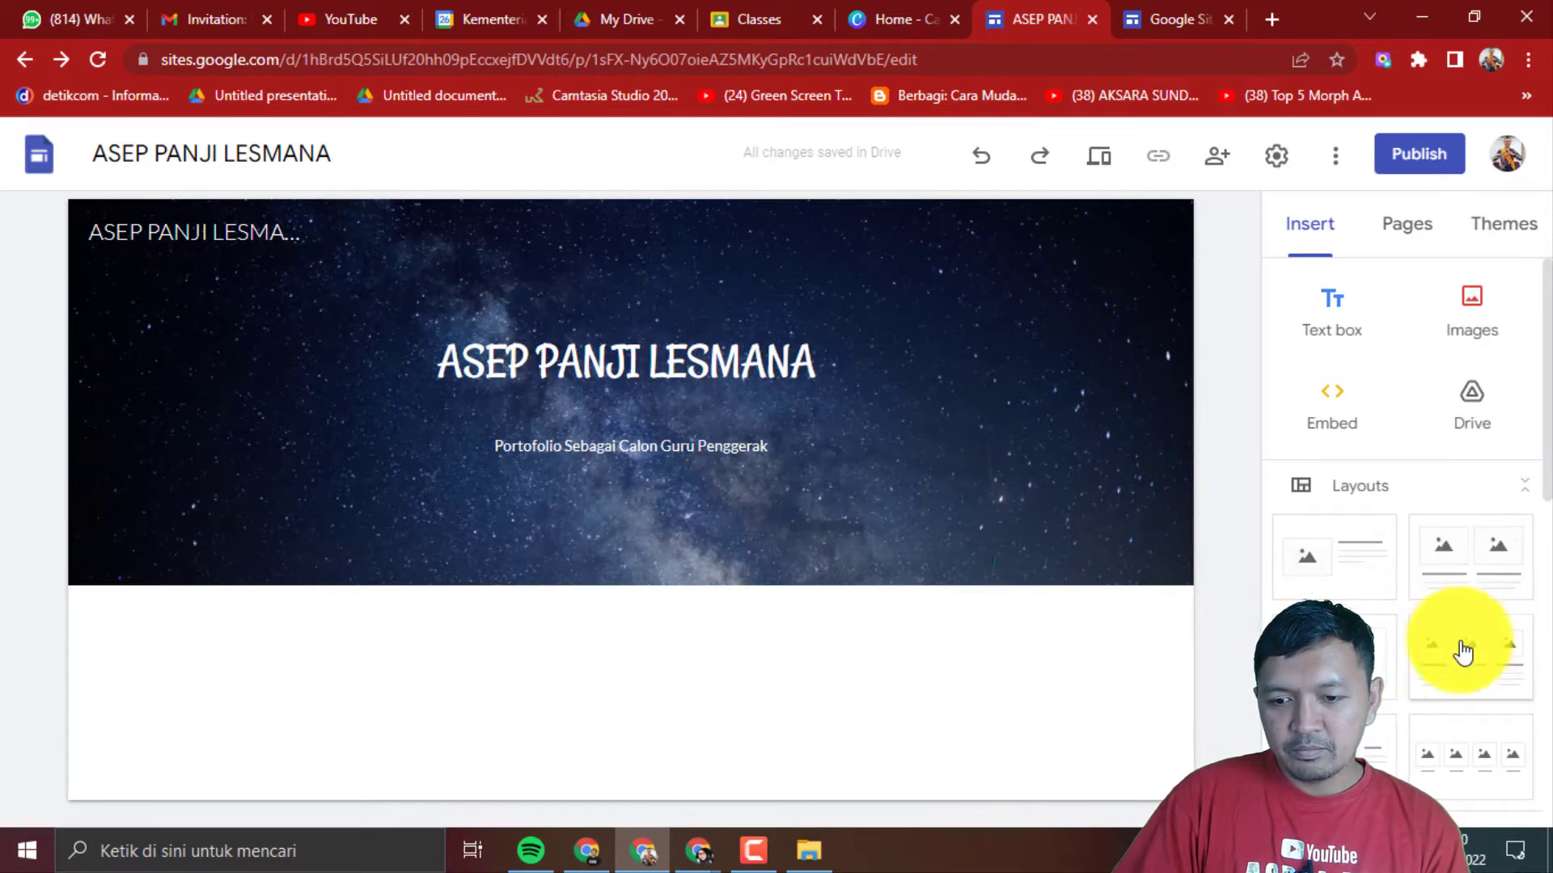
left_click(1462, 656)
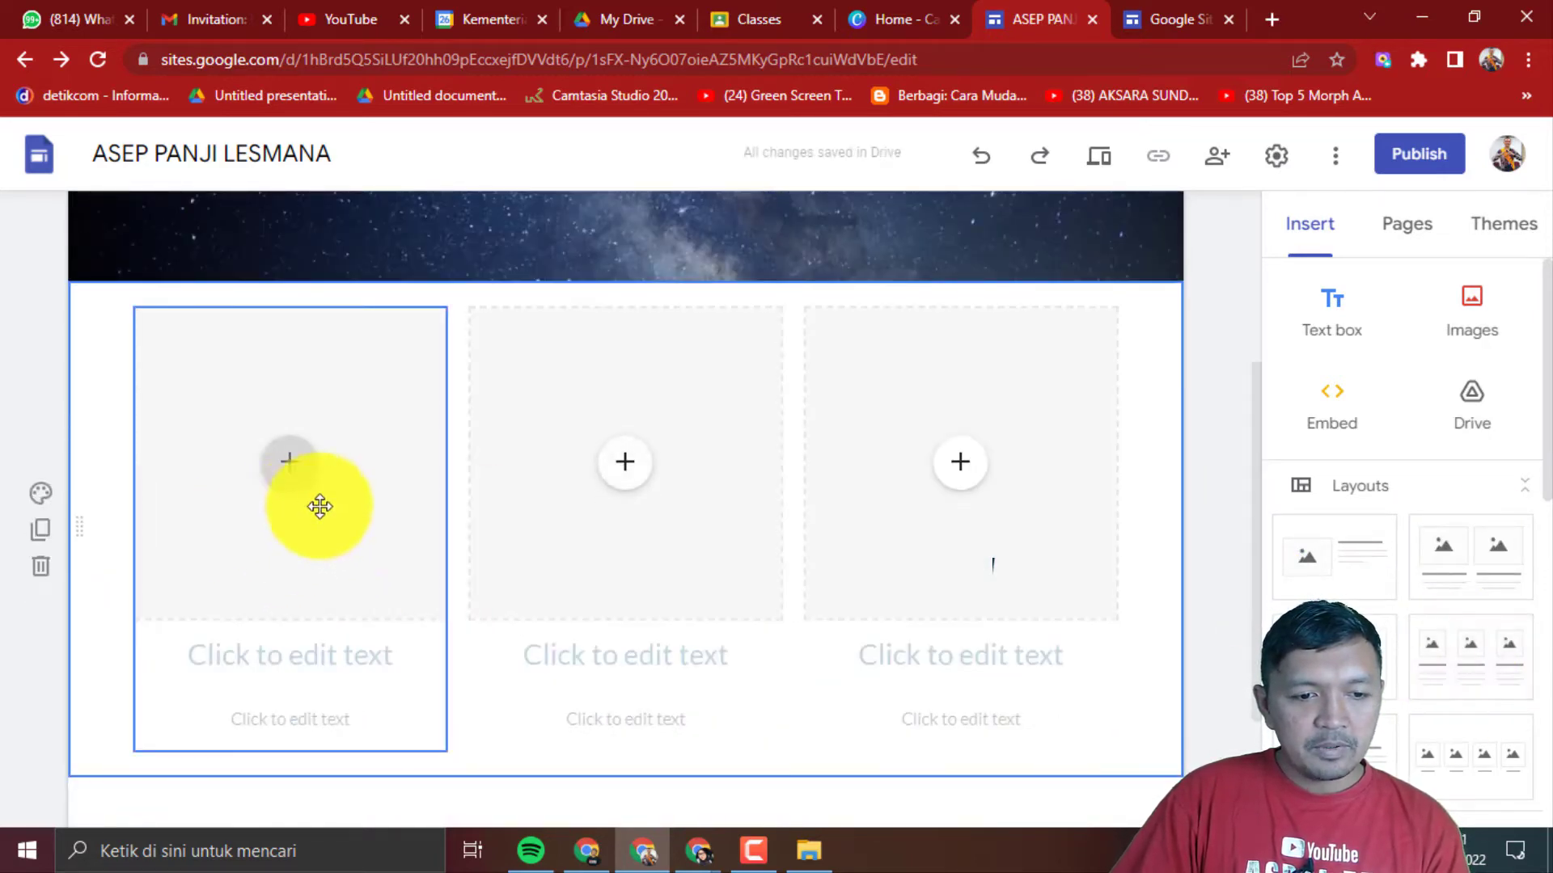
scroll(374, 606, "up", 3)
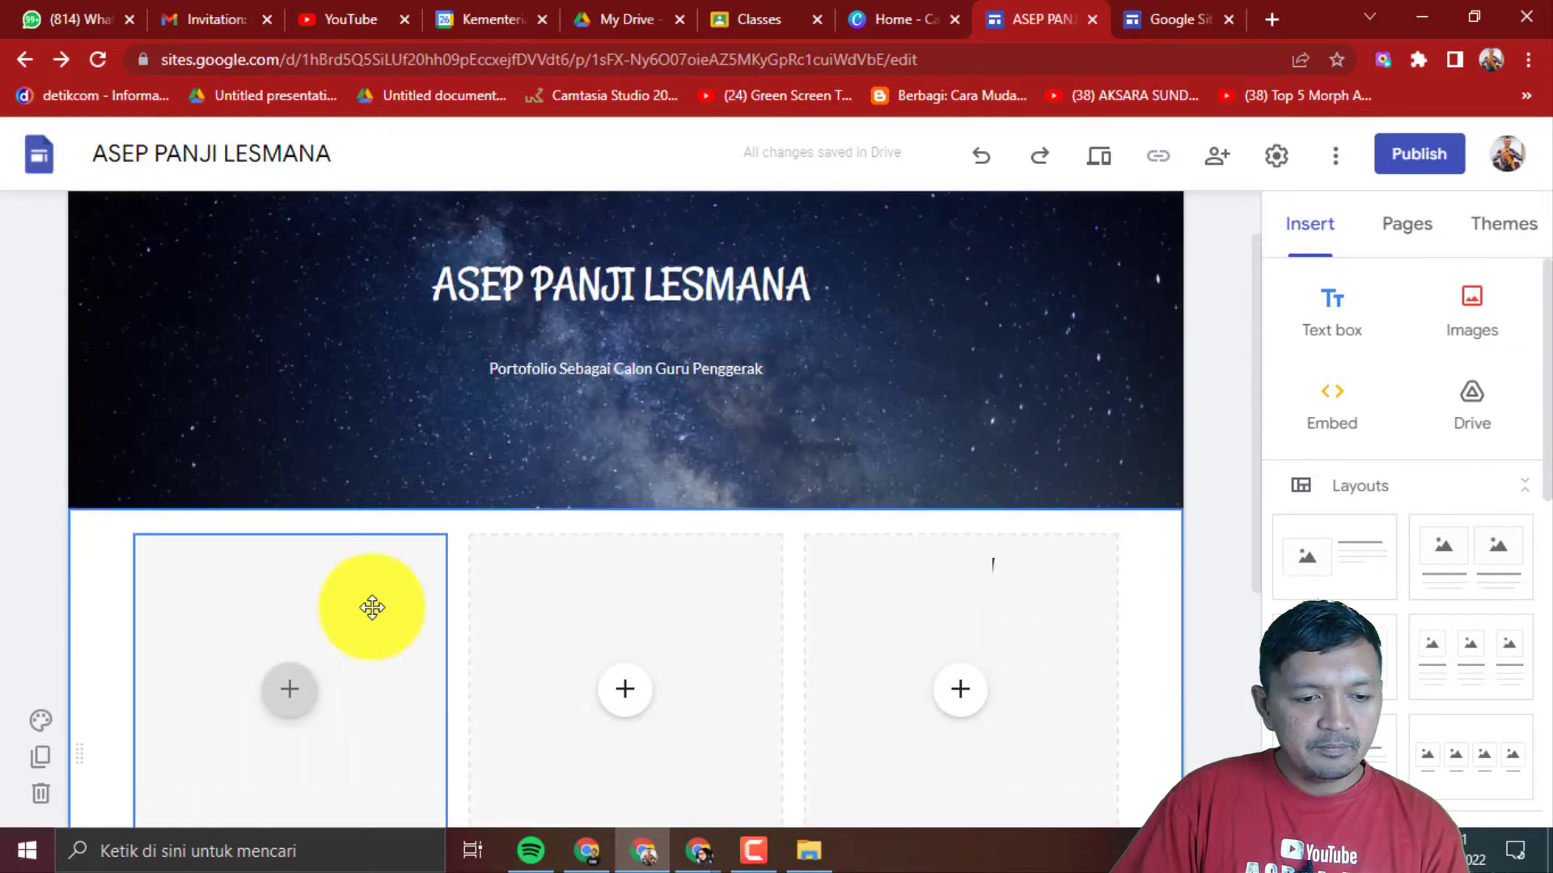
scroll(372, 607, "down", 3)
left_click(244, 651)
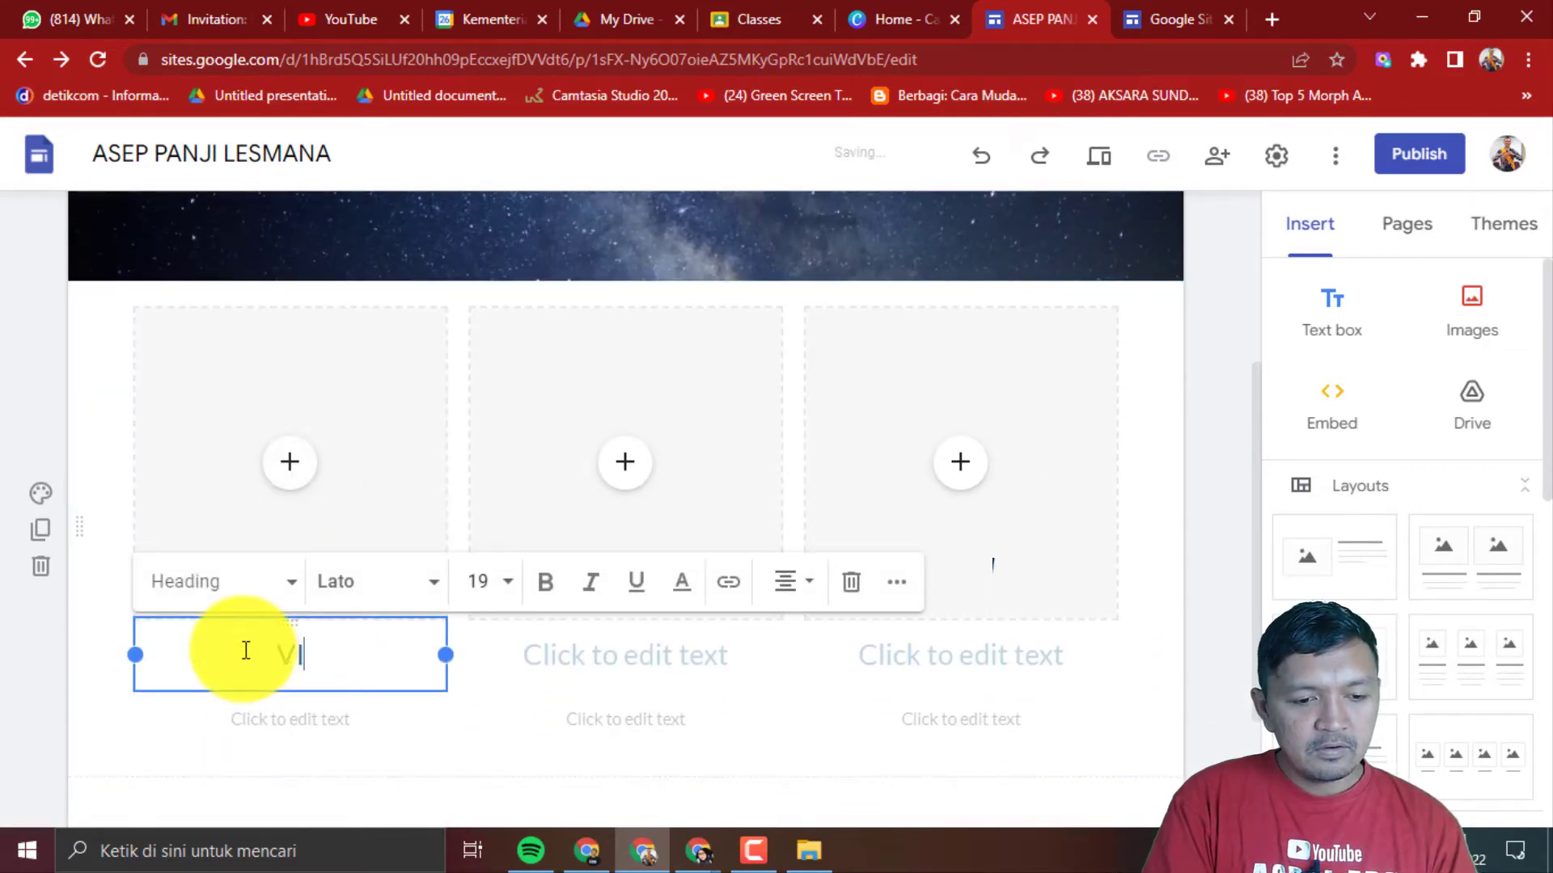
type("VIDEO PEMBELAJARAN")
- Search YouTube for "AKSARA SUNDA" and place the video "BELAJAR AKSARA SUNDA DENGAN MUDAH" in the first column's placeholder
left_click(274, 468)
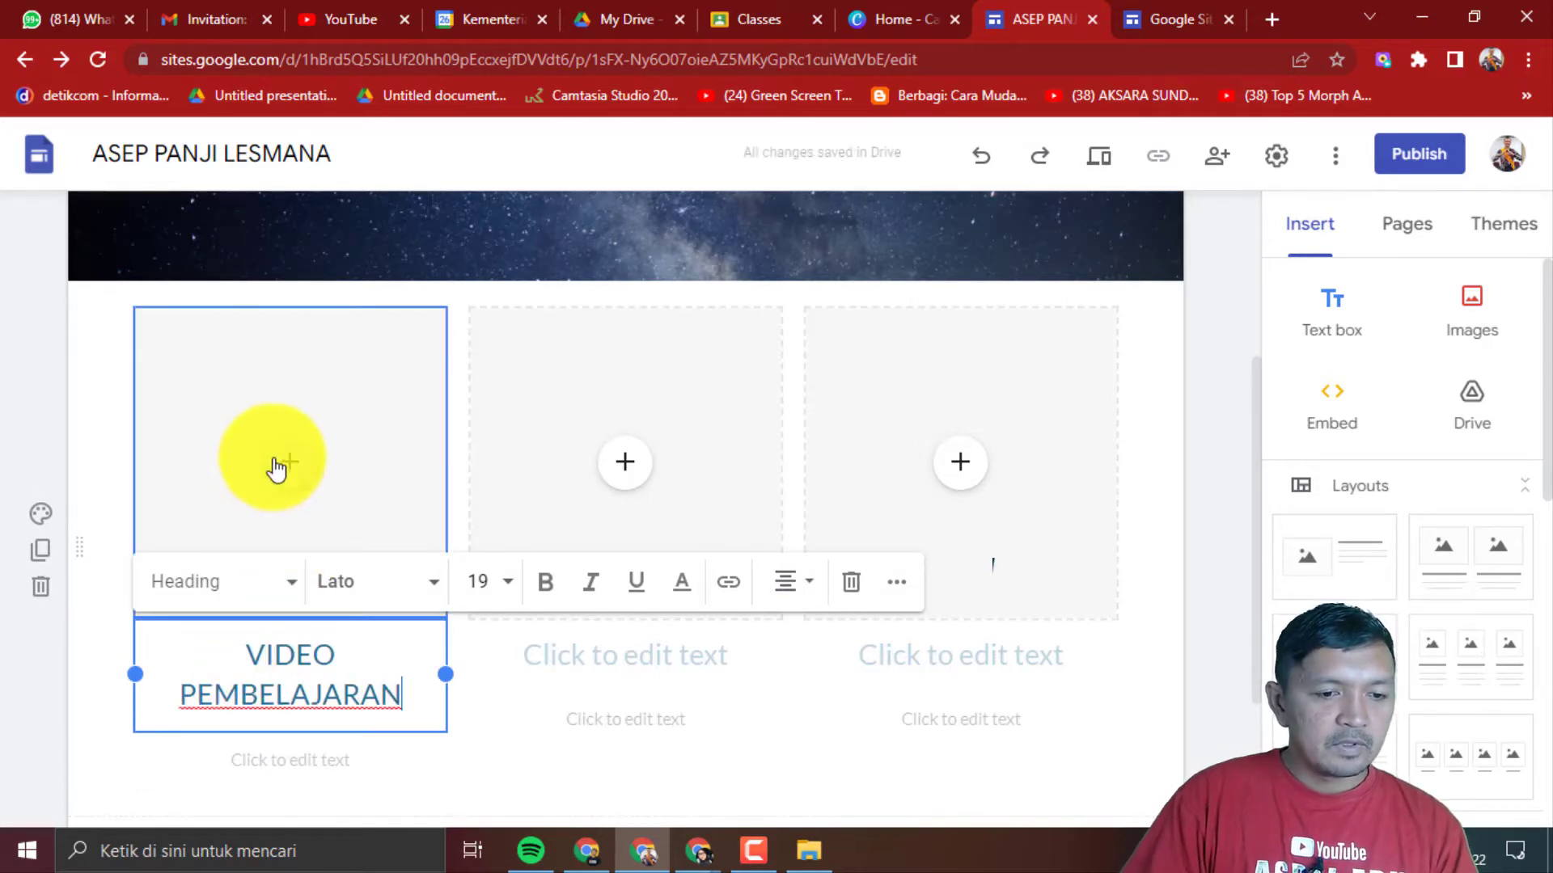
left_click(291, 464)
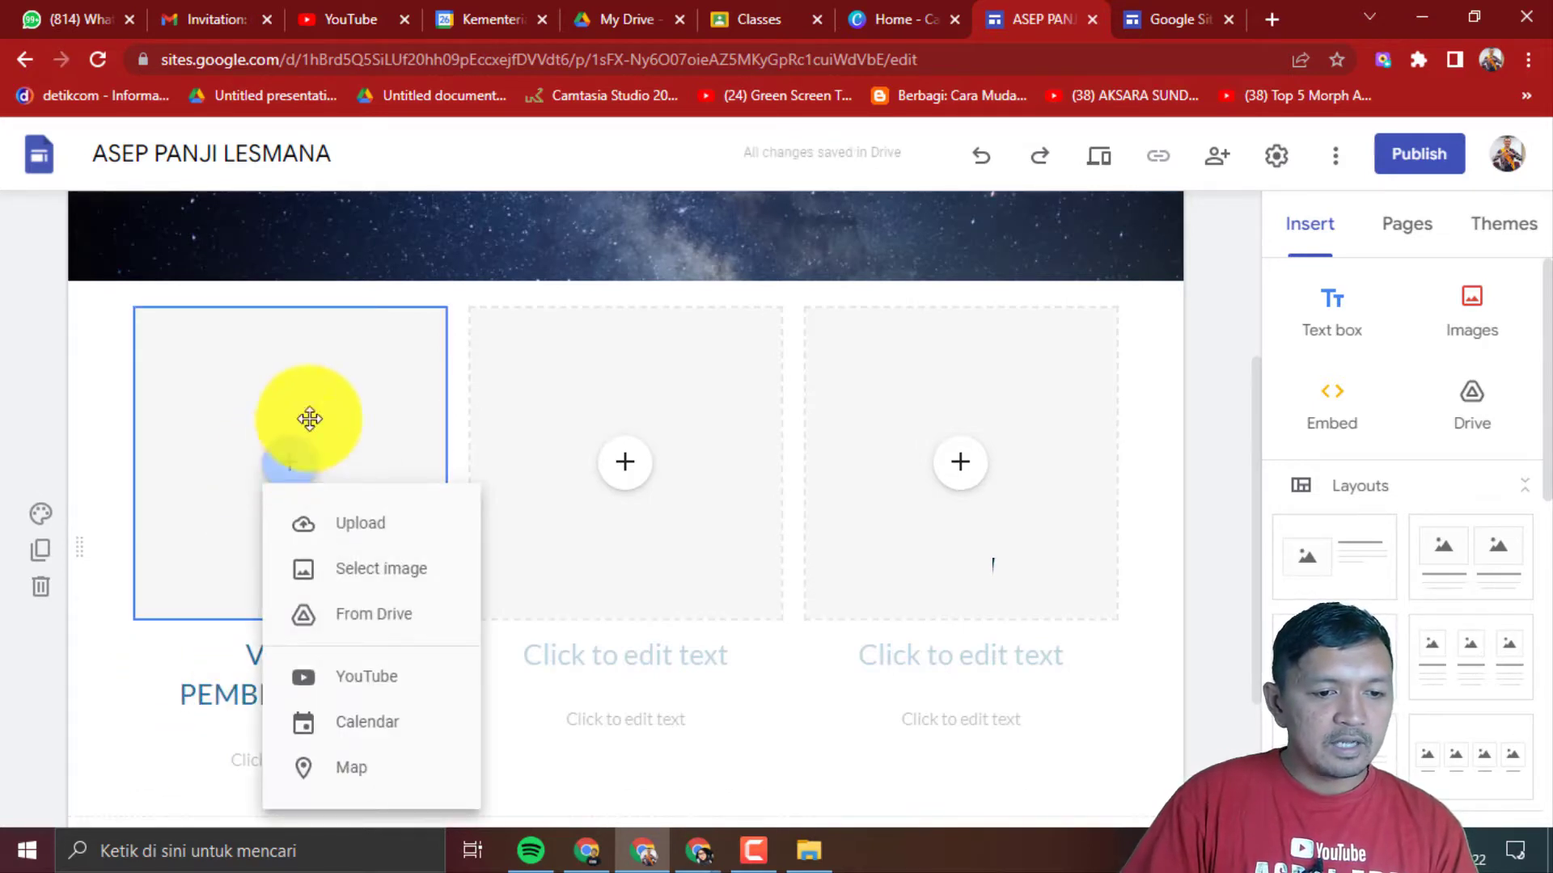
left_click(381, 682)
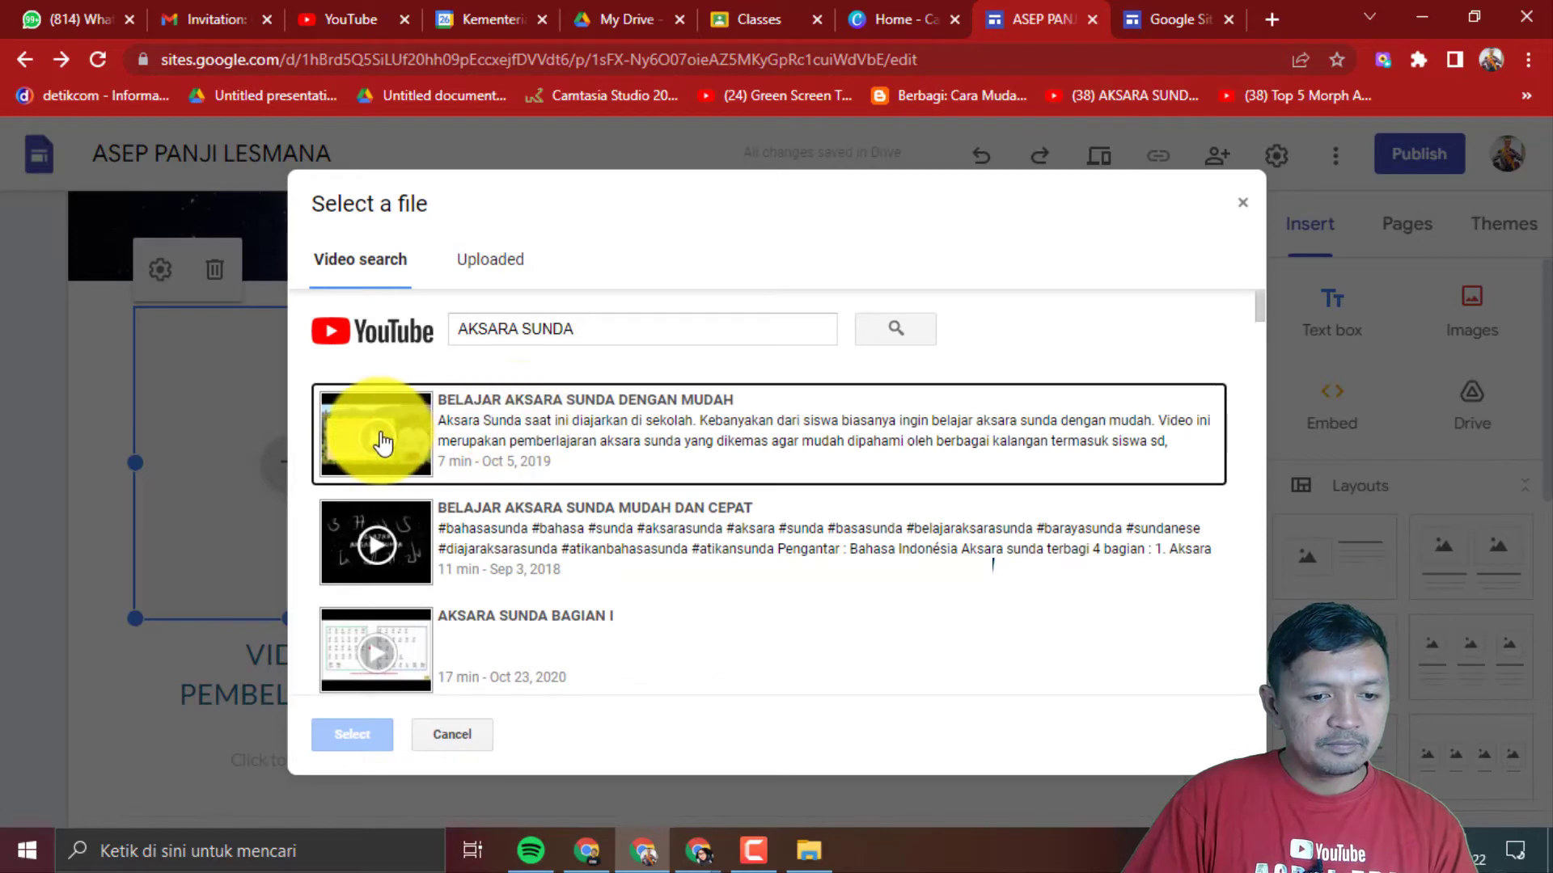
left_click(376, 438)
left_click(354, 735)
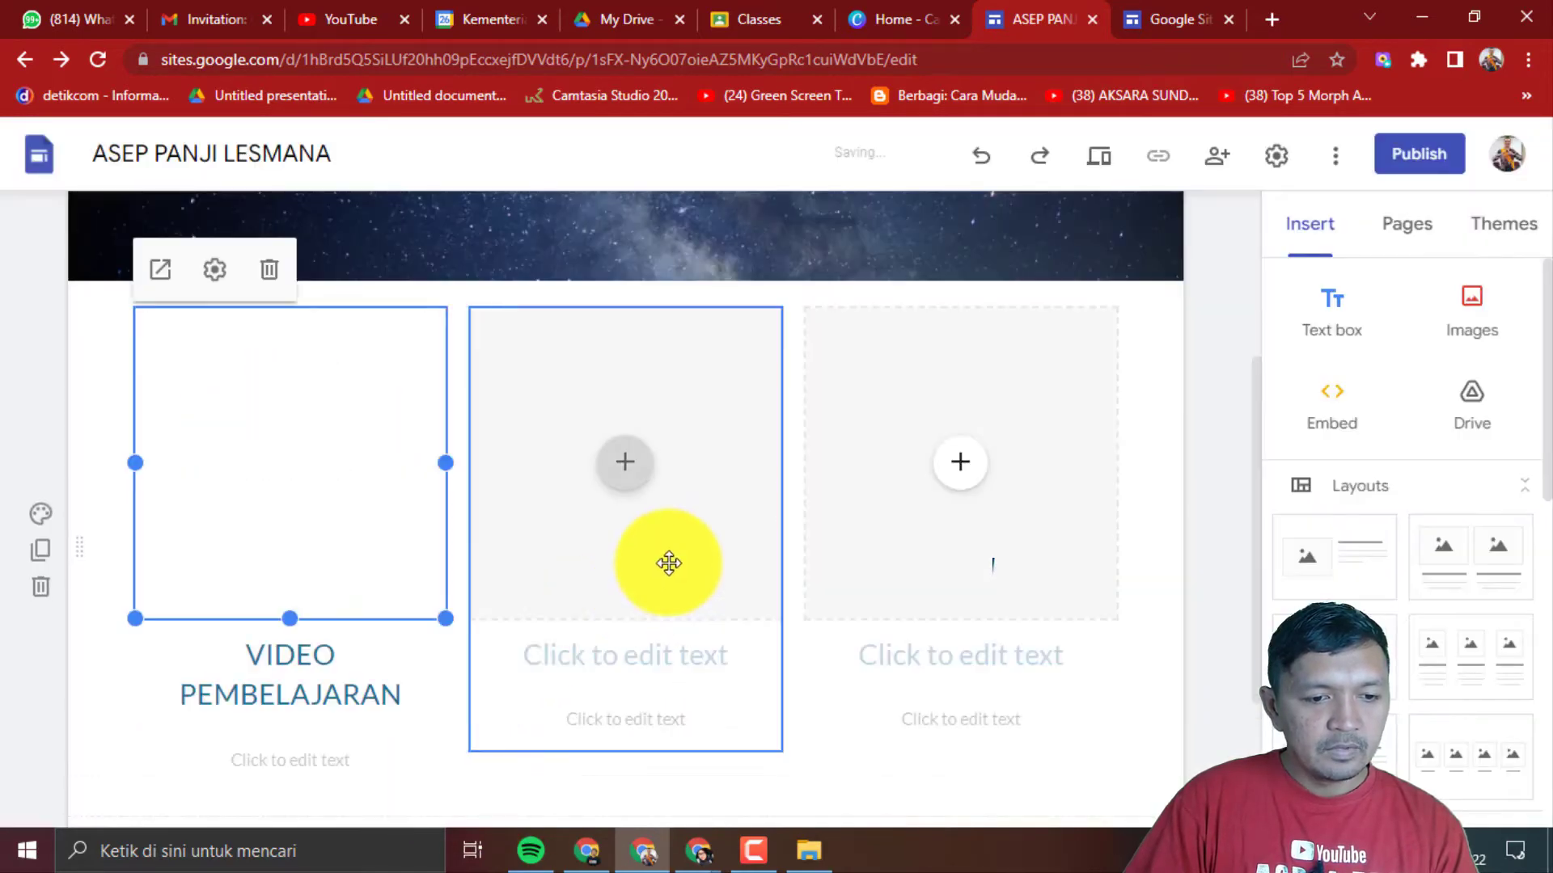
- Title the second column "VIDEO TUTORIAL" and place the YouTube video "CARA DAFTAR CANVA FOR EDUCATION DENGAN AKUN BELAJAR.ID" in its placeholder
left_click(615, 666)
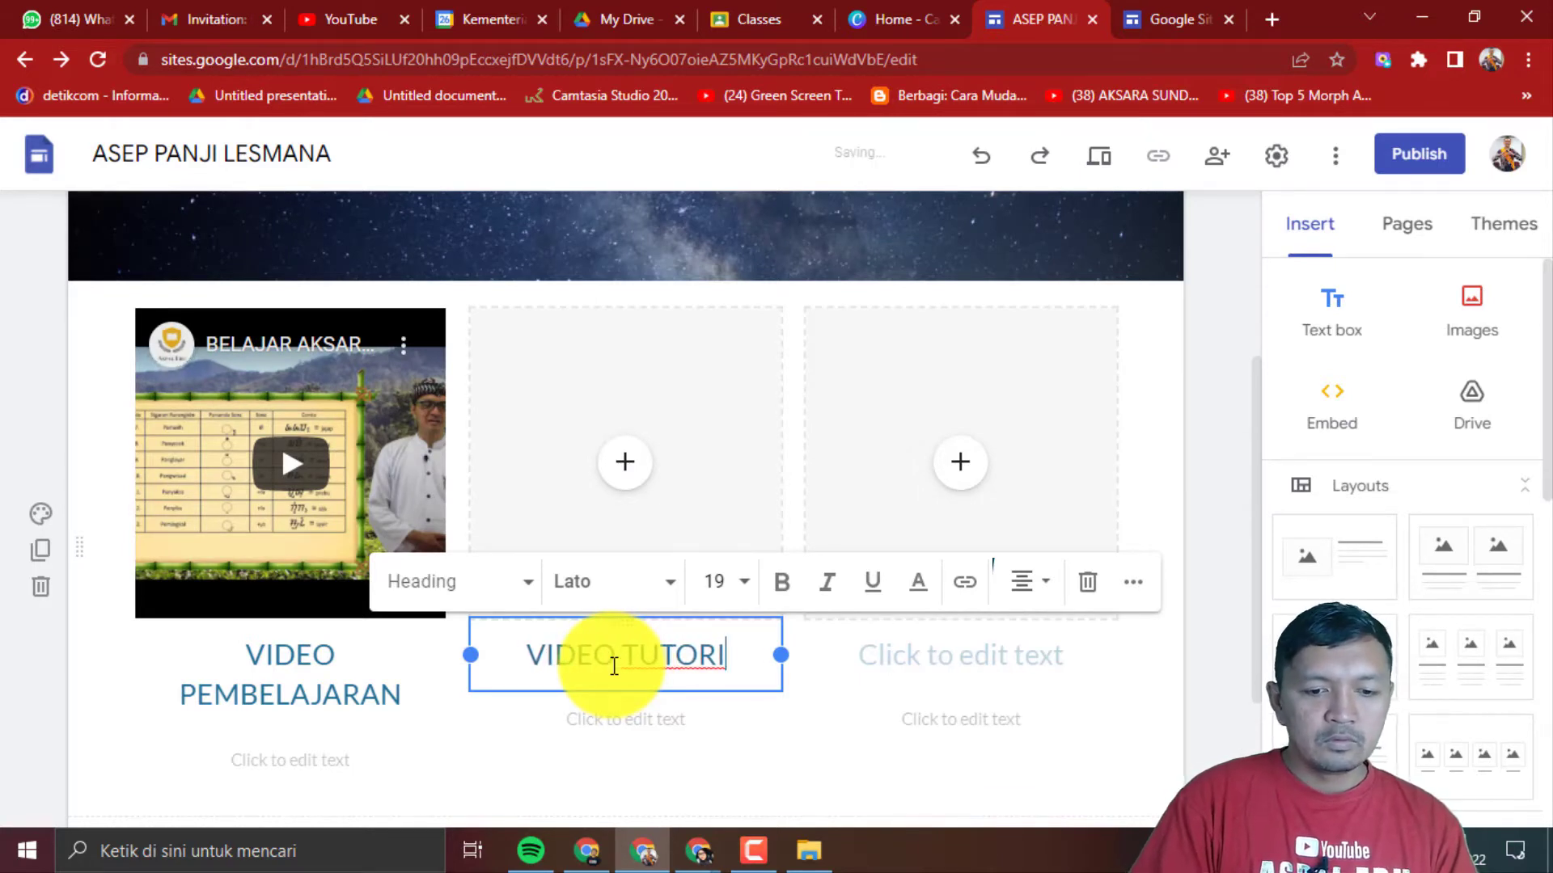
left_click(625, 462)
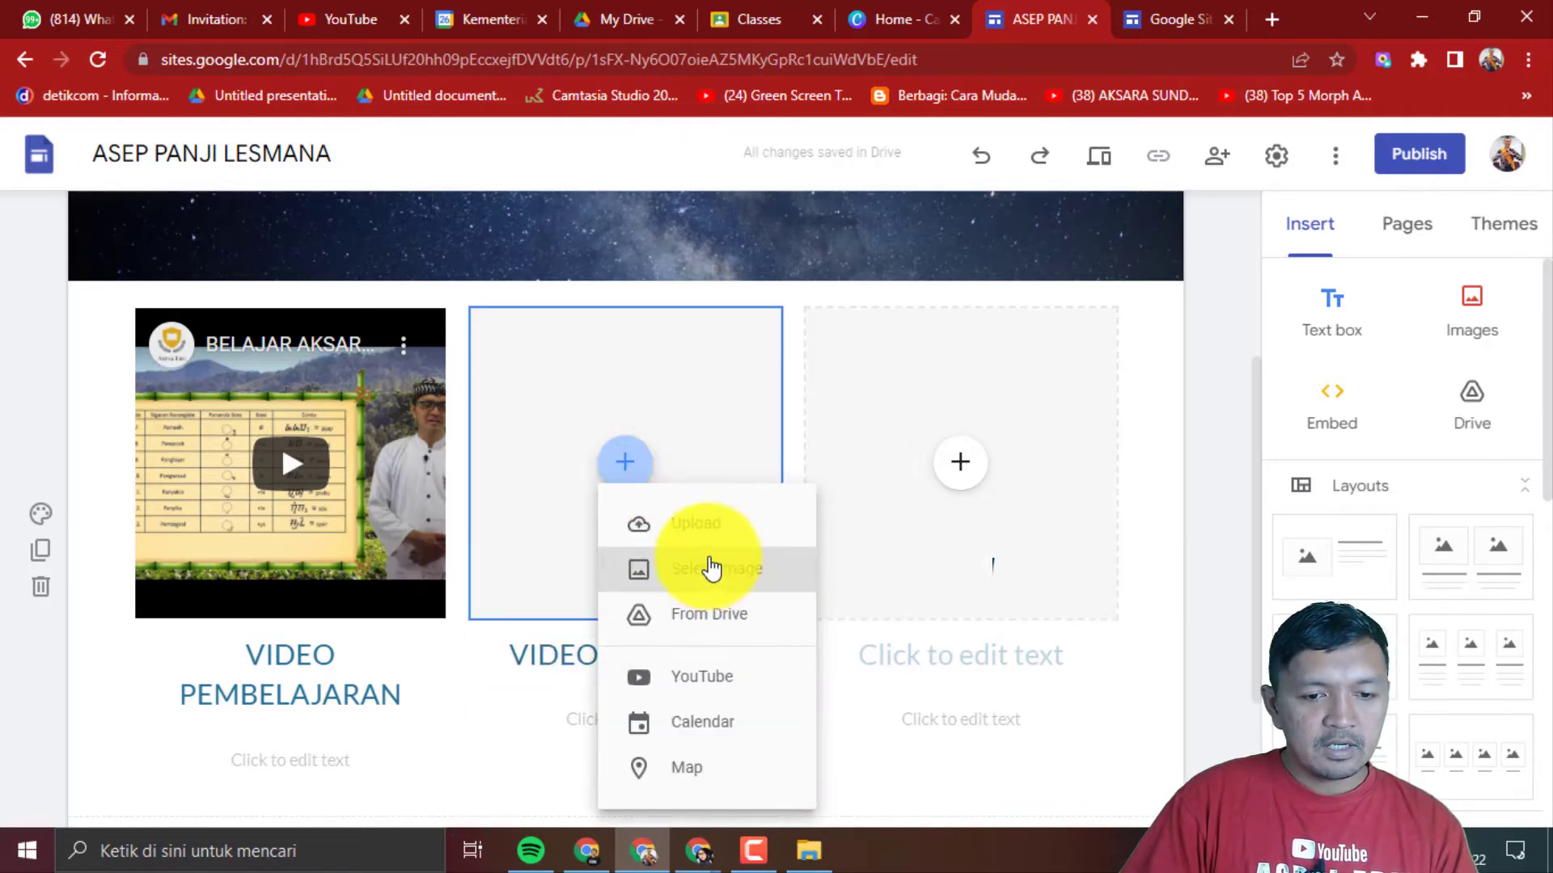
left_click(716, 677)
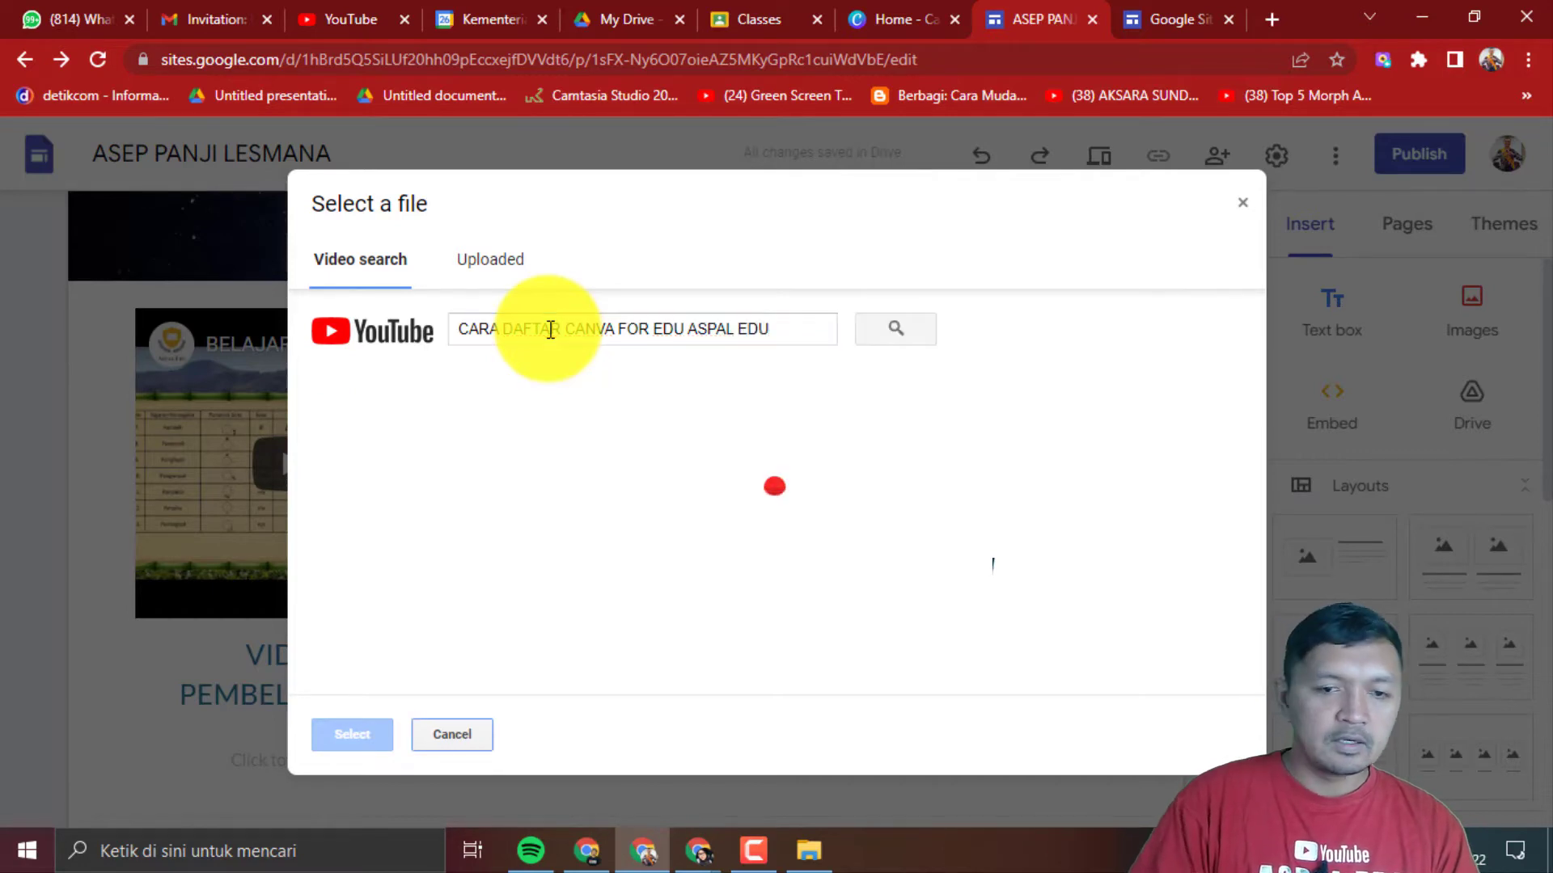
left_click(463, 459)
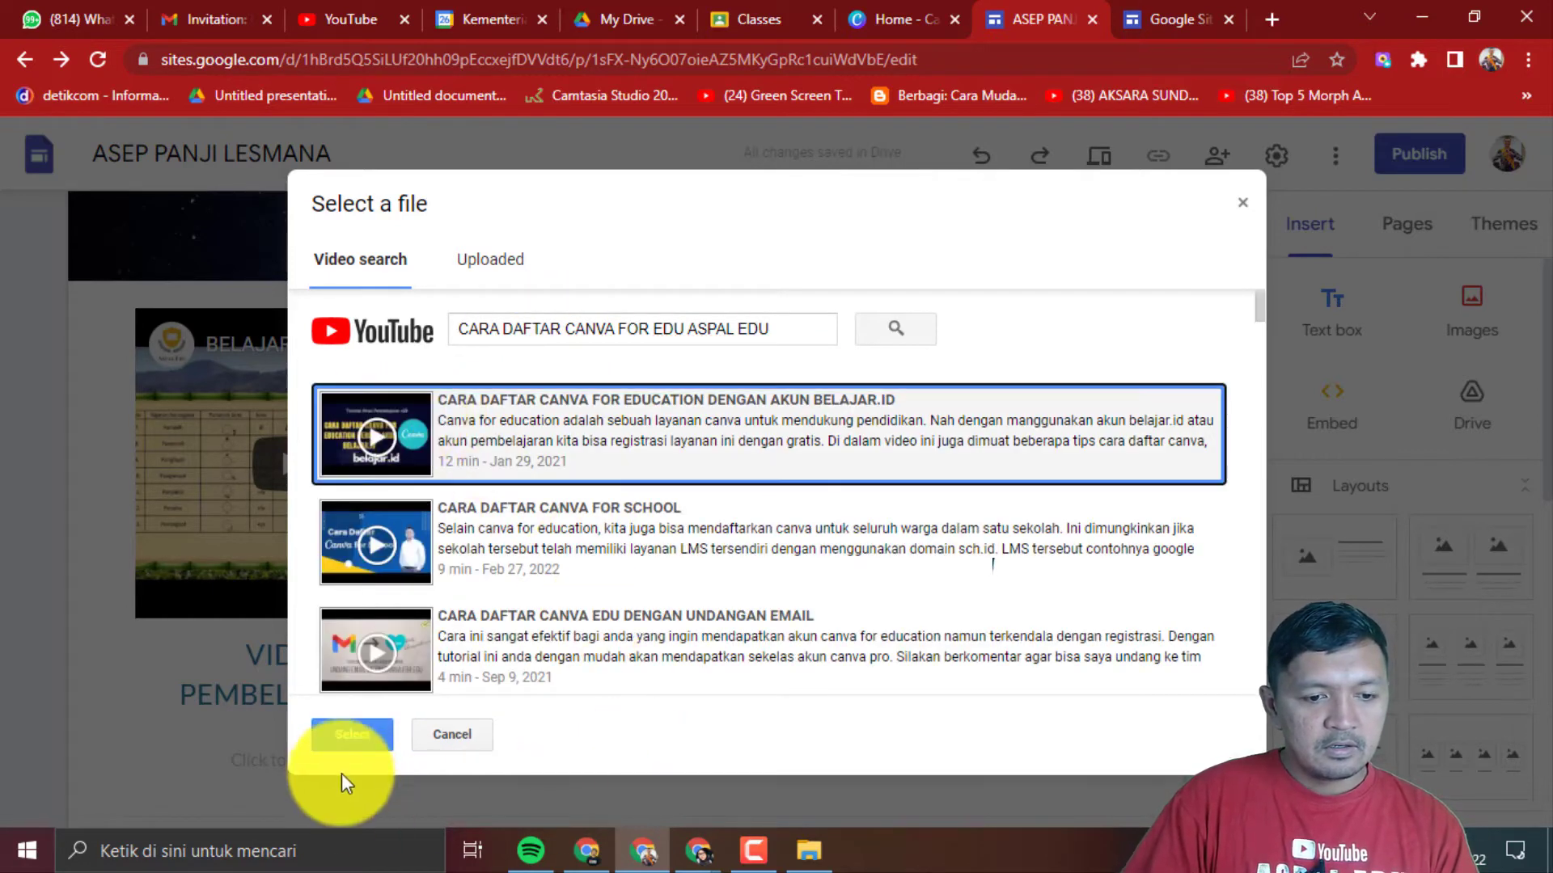
left_click(350, 736)
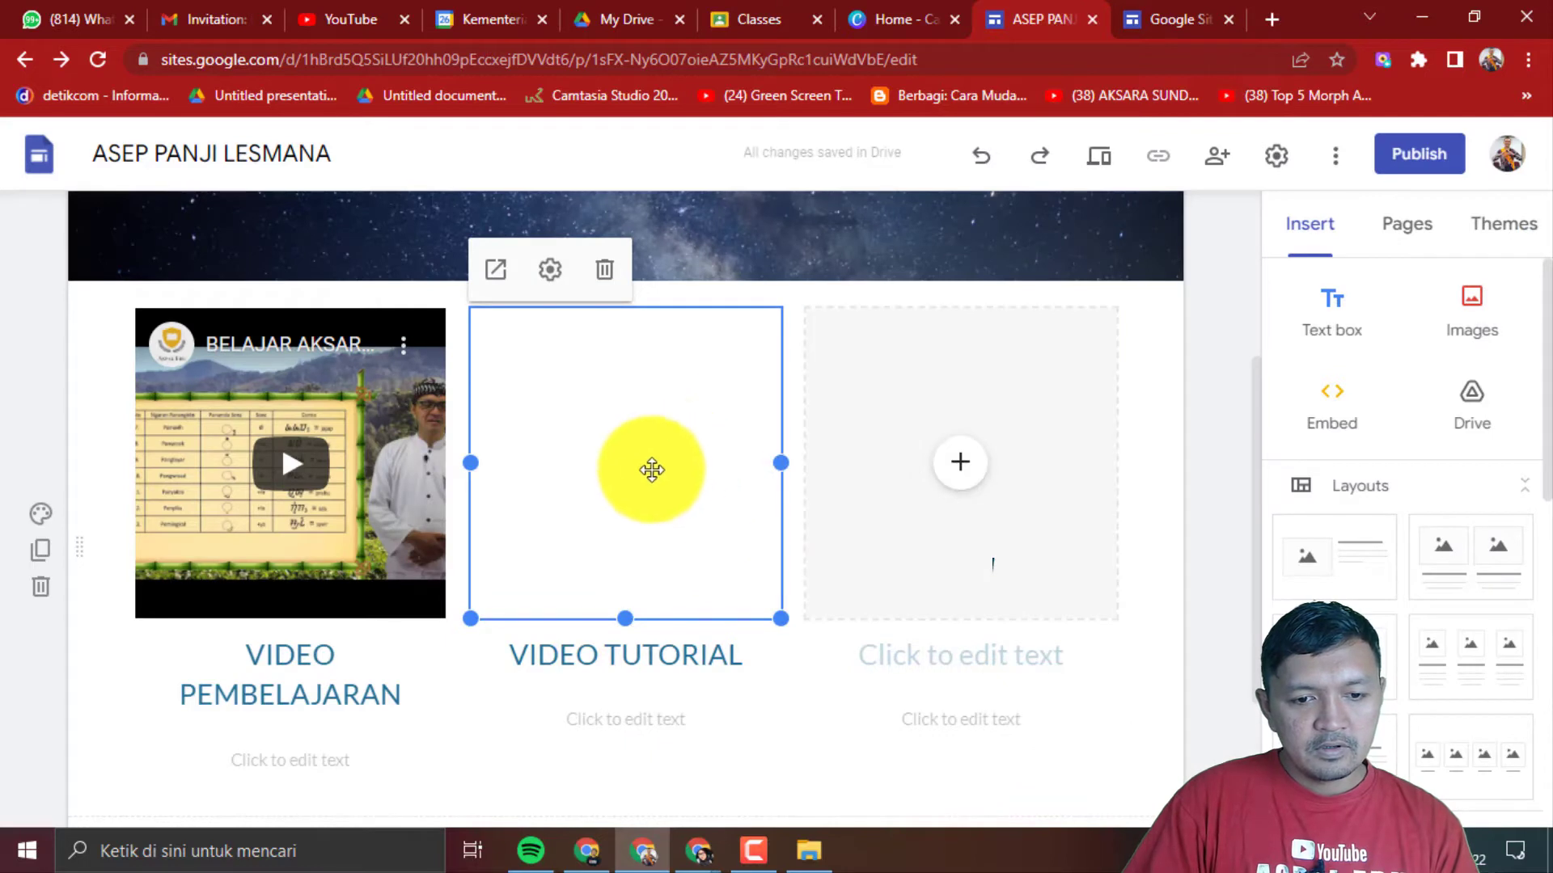
- Search YouTube for "WEBINAR ASPAL EDU" from the third column's placeholder and look through the results for a suitable webinar
left_click(966, 468)
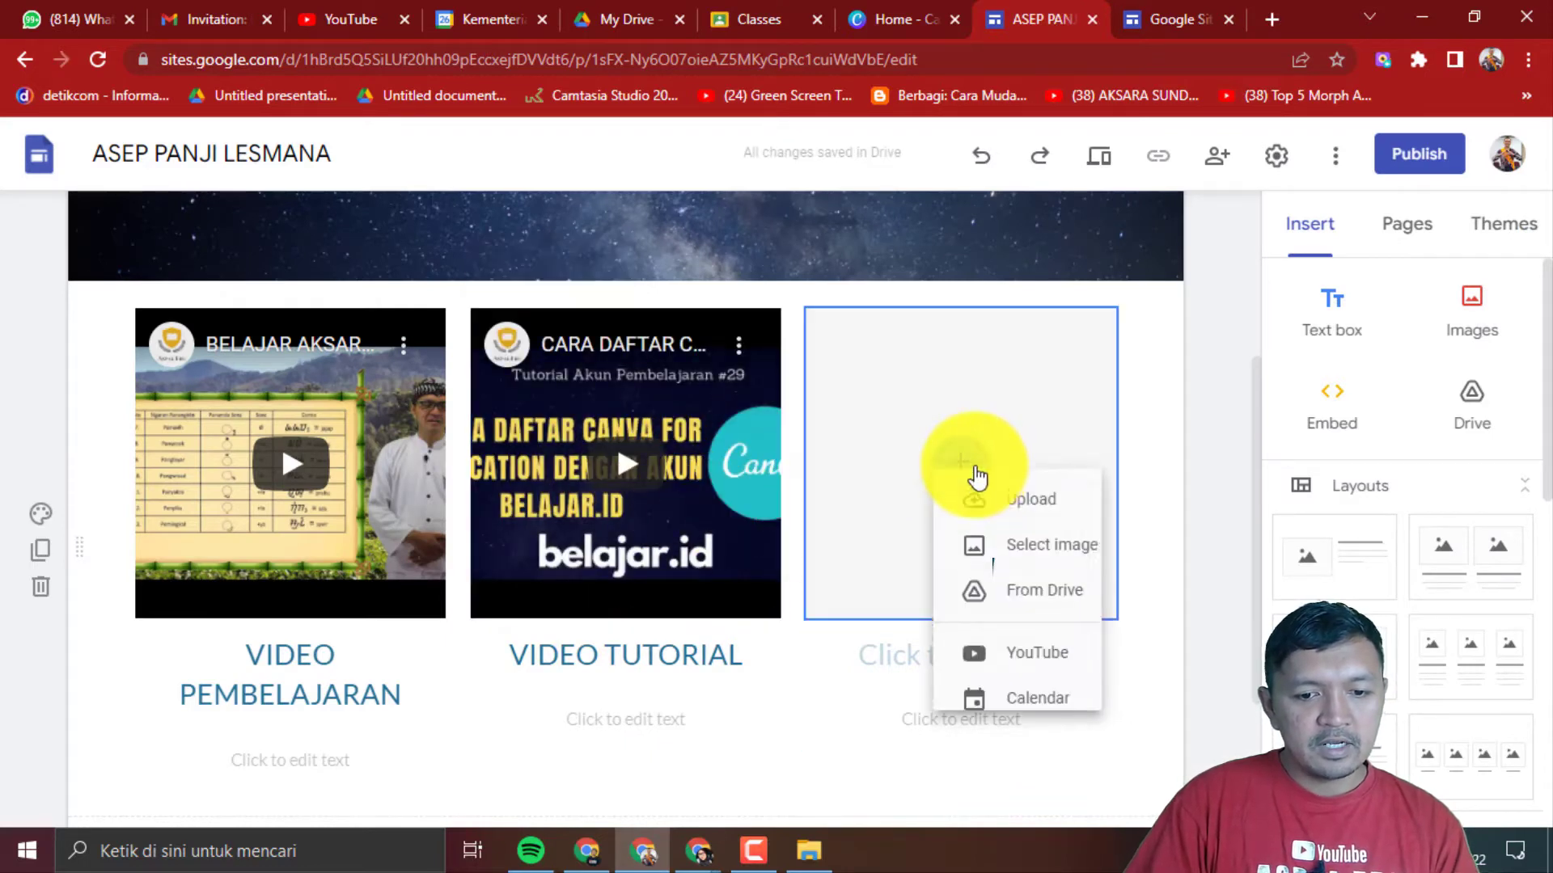
left_click(1039, 689)
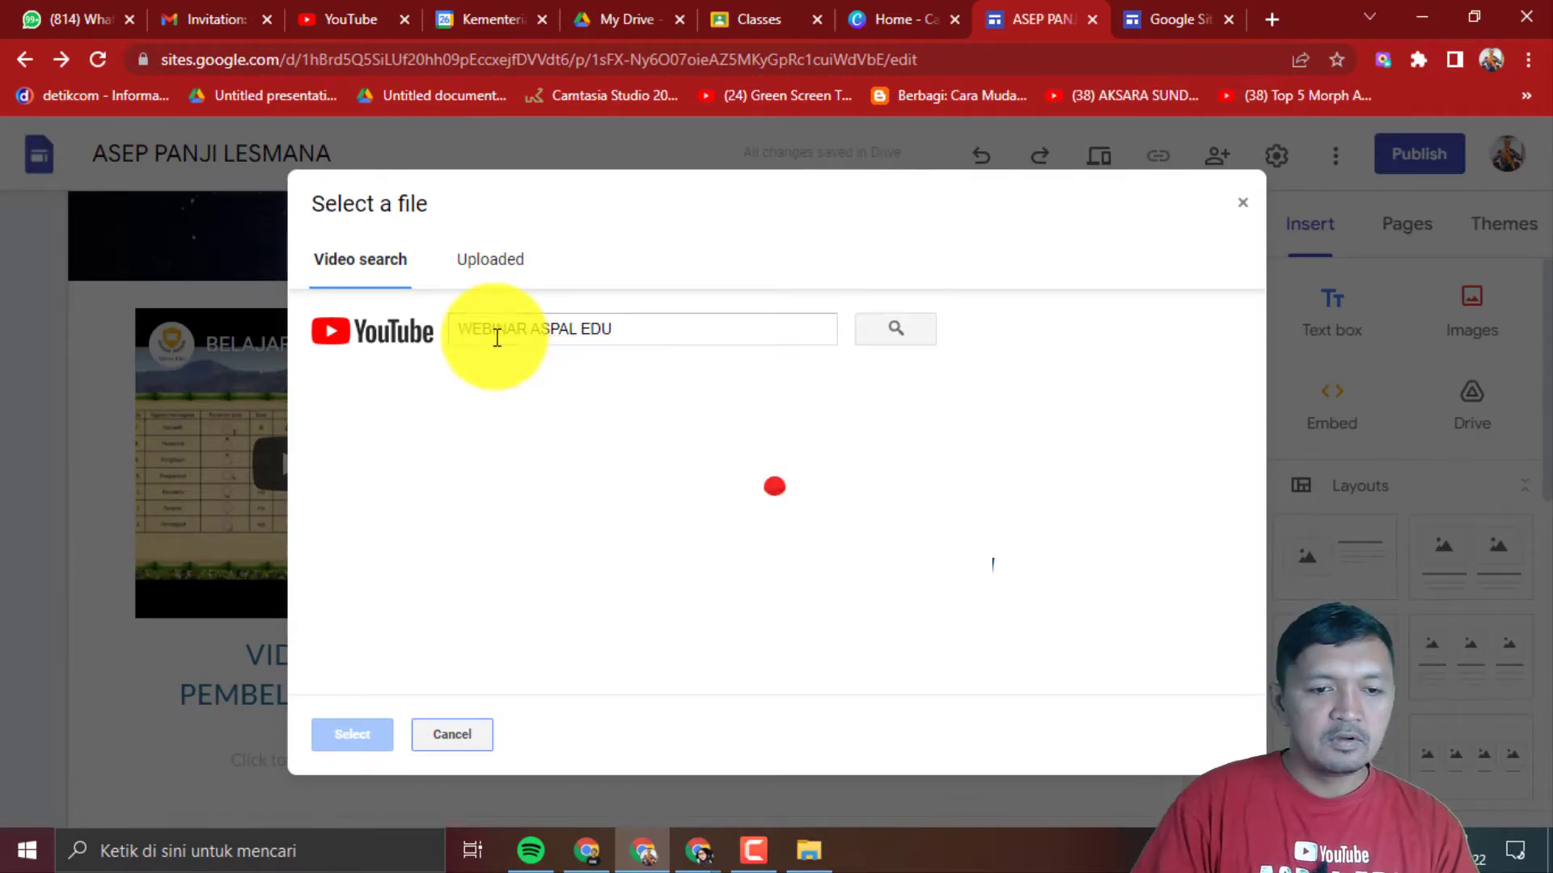
scroll(532, 548, "down", 1)
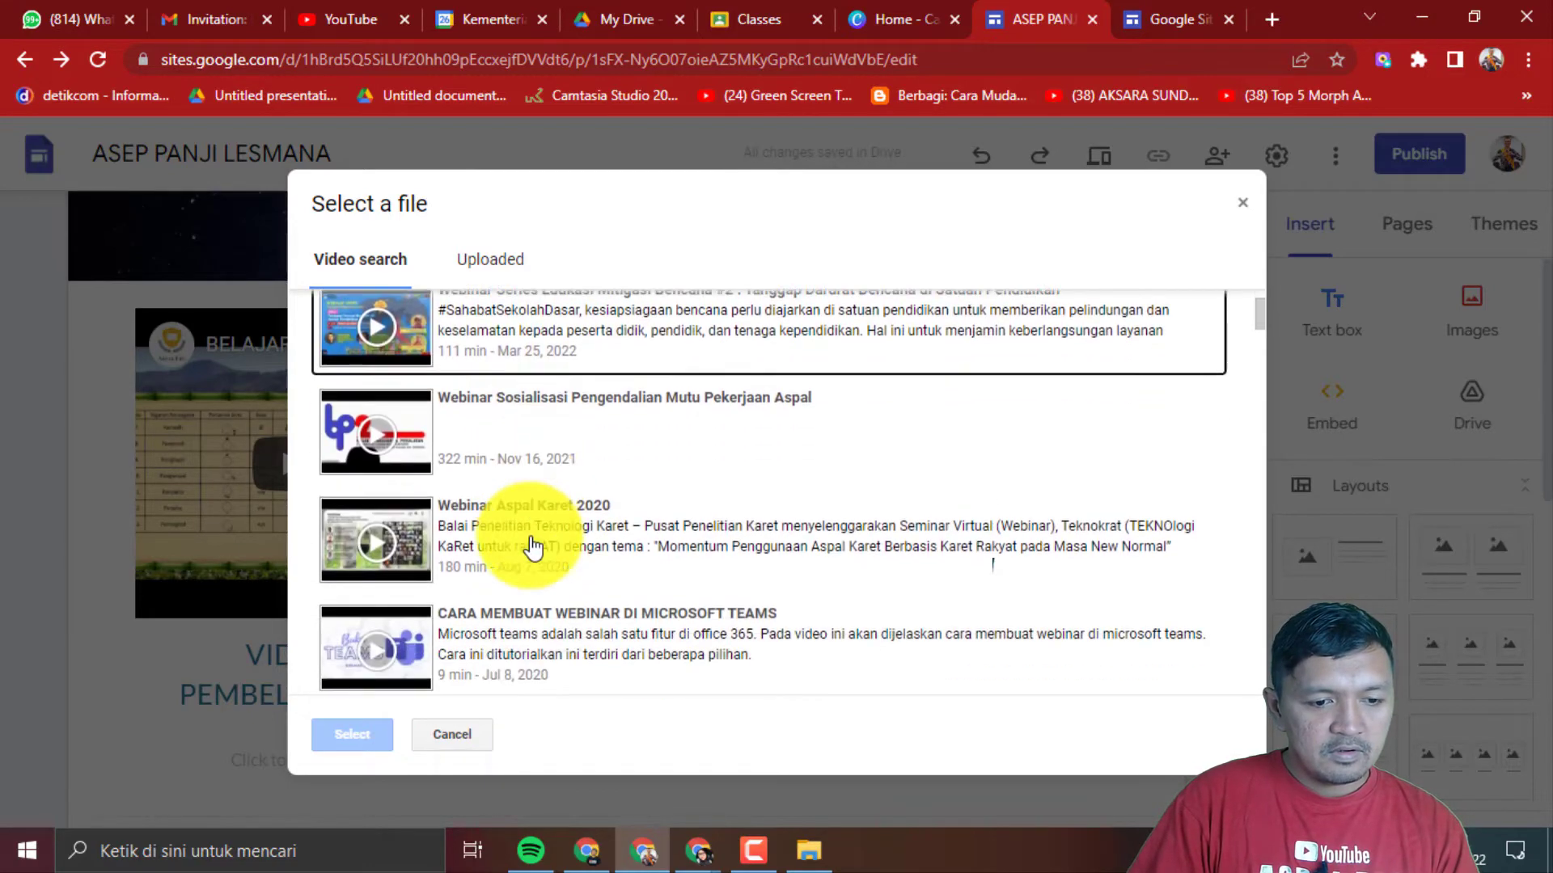
scroll(532, 547, "down", 10)
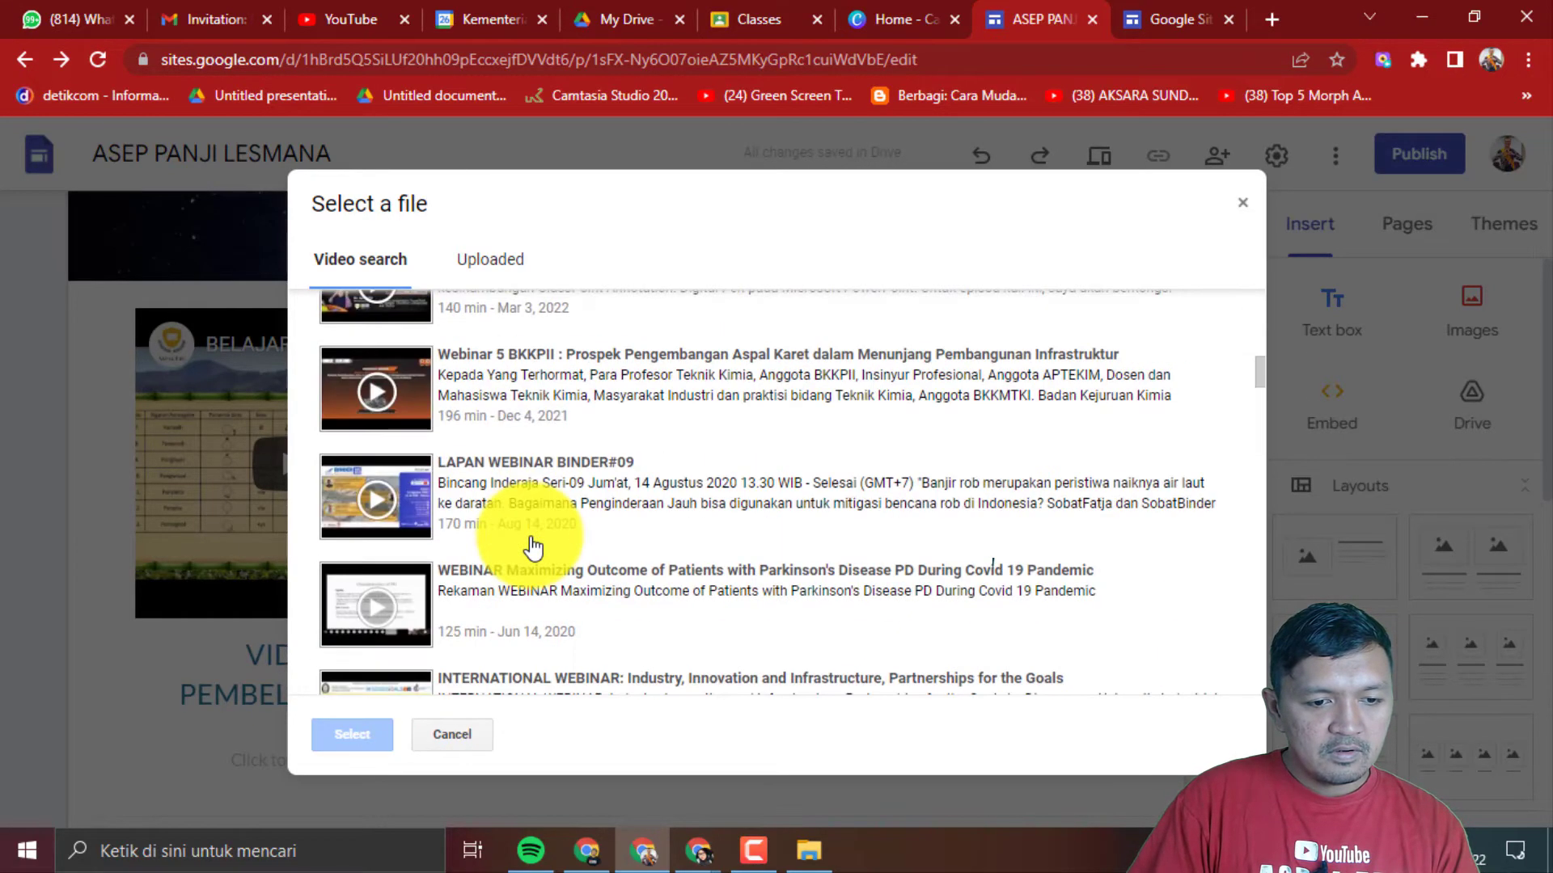
scroll(532, 547, "down", 5)
scroll(532, 547, "up", 3)
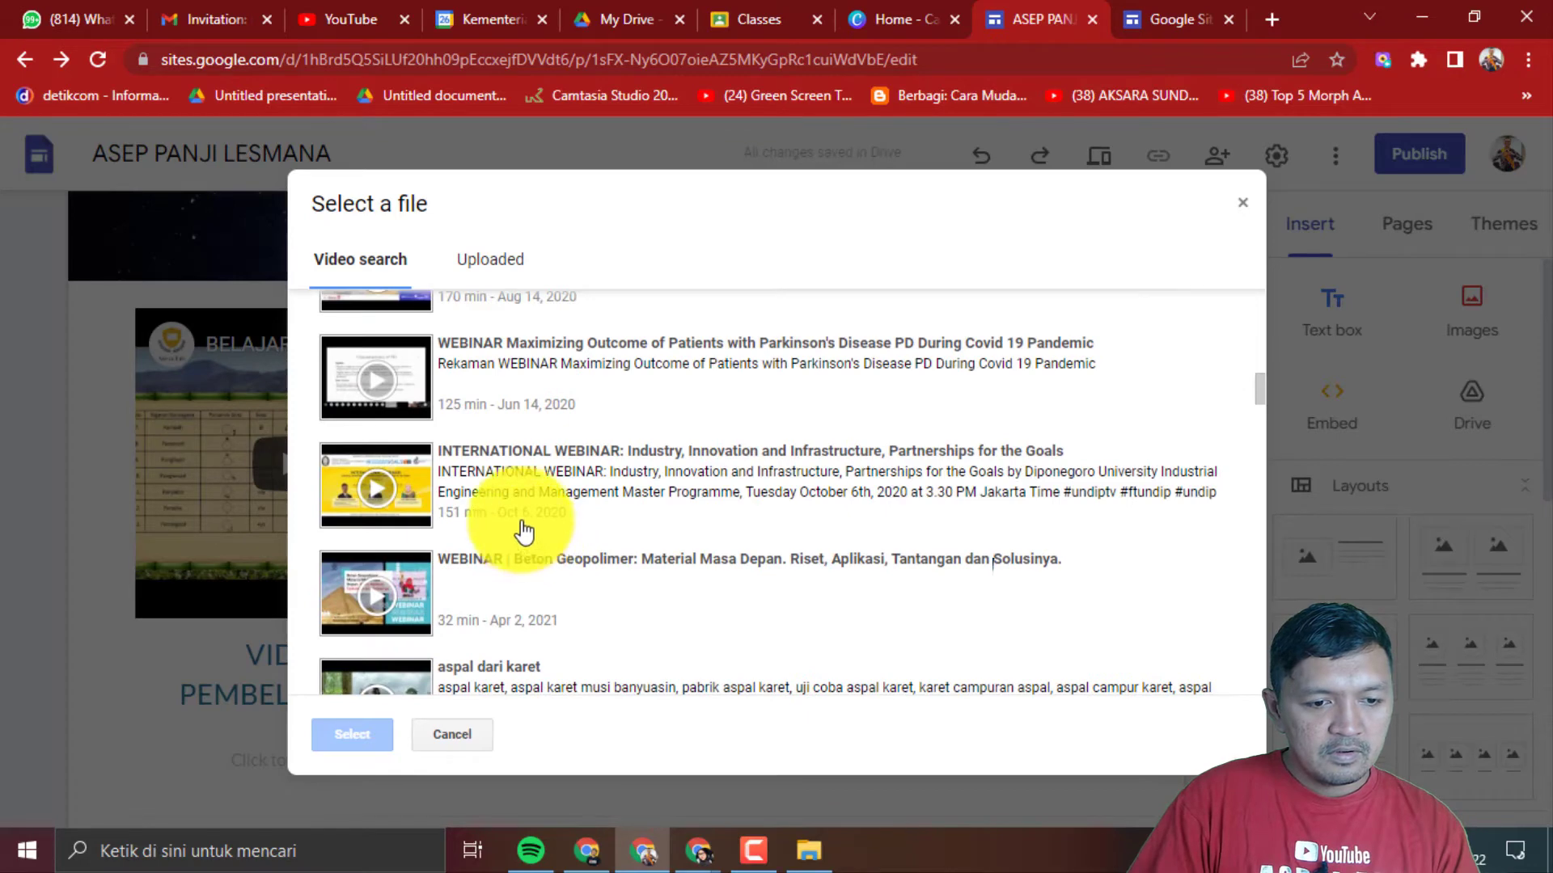
scroll(564, 388, "up", 10)
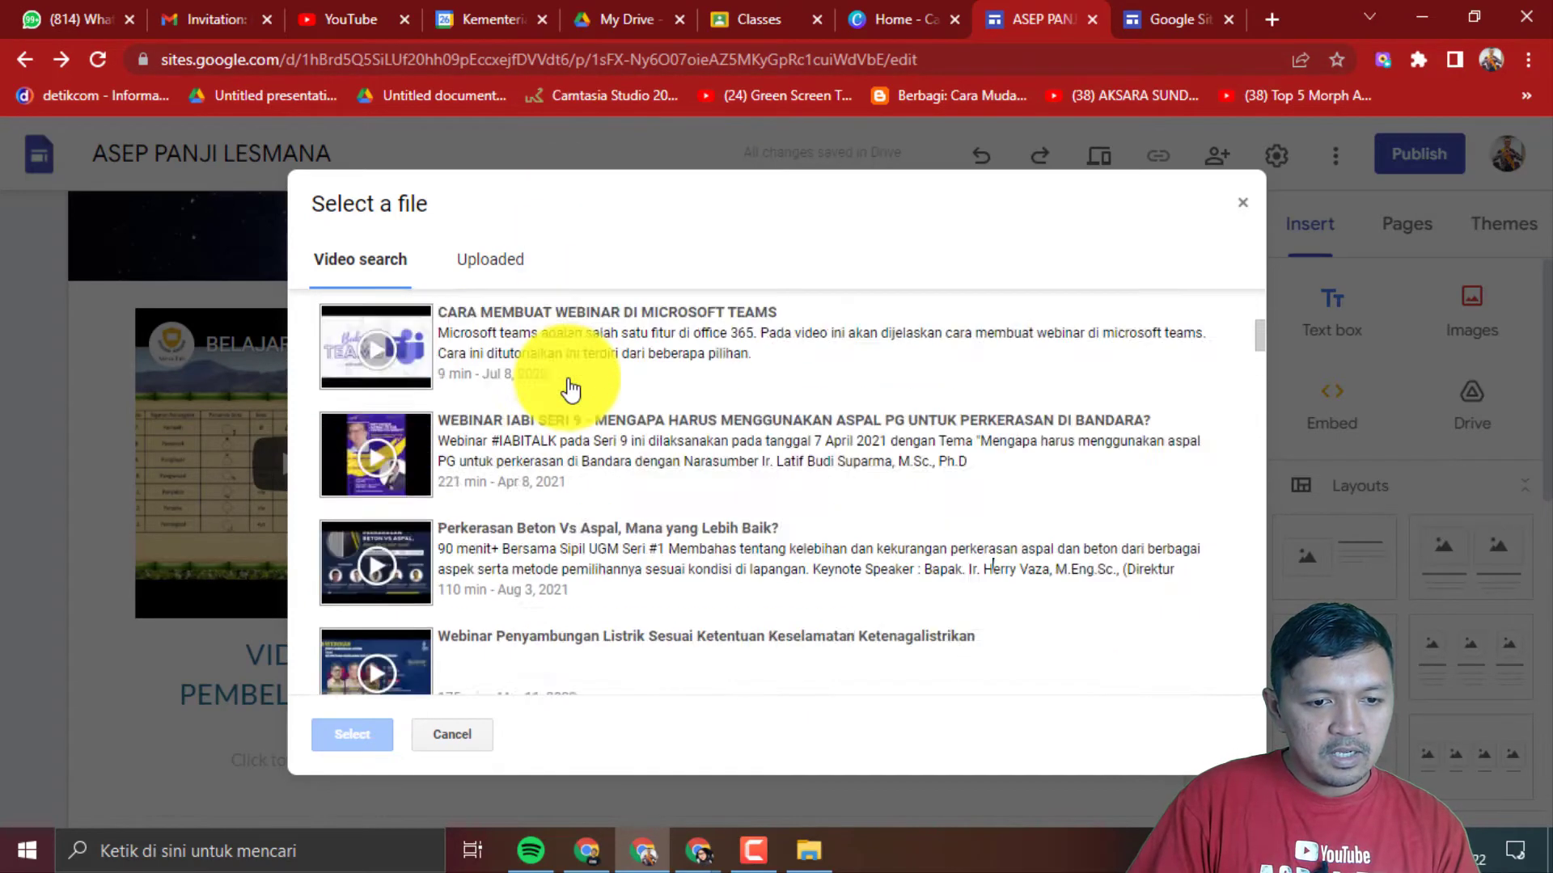
- Search "WEBINAR EDPUZZLE" plus the presenter's name, place "PEMBELAJARAN INTERAKTIF DENGAN EDPUZZLE" in the third column and title it "WEBINAR EDPUZZLE"
left_click_drag(633, 329, 548, 329)
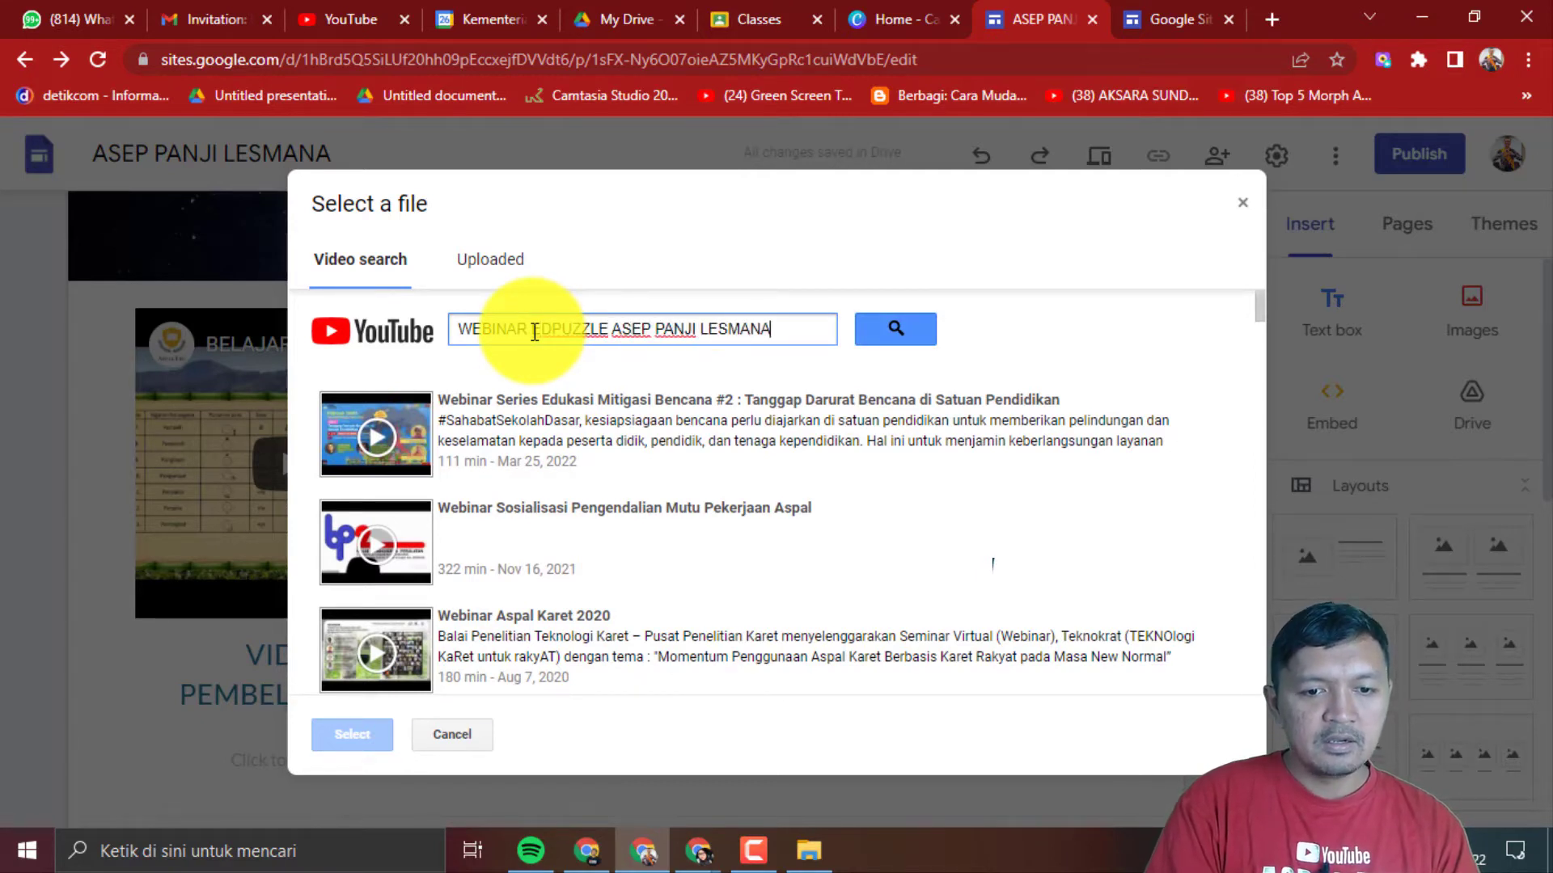
key("Return")
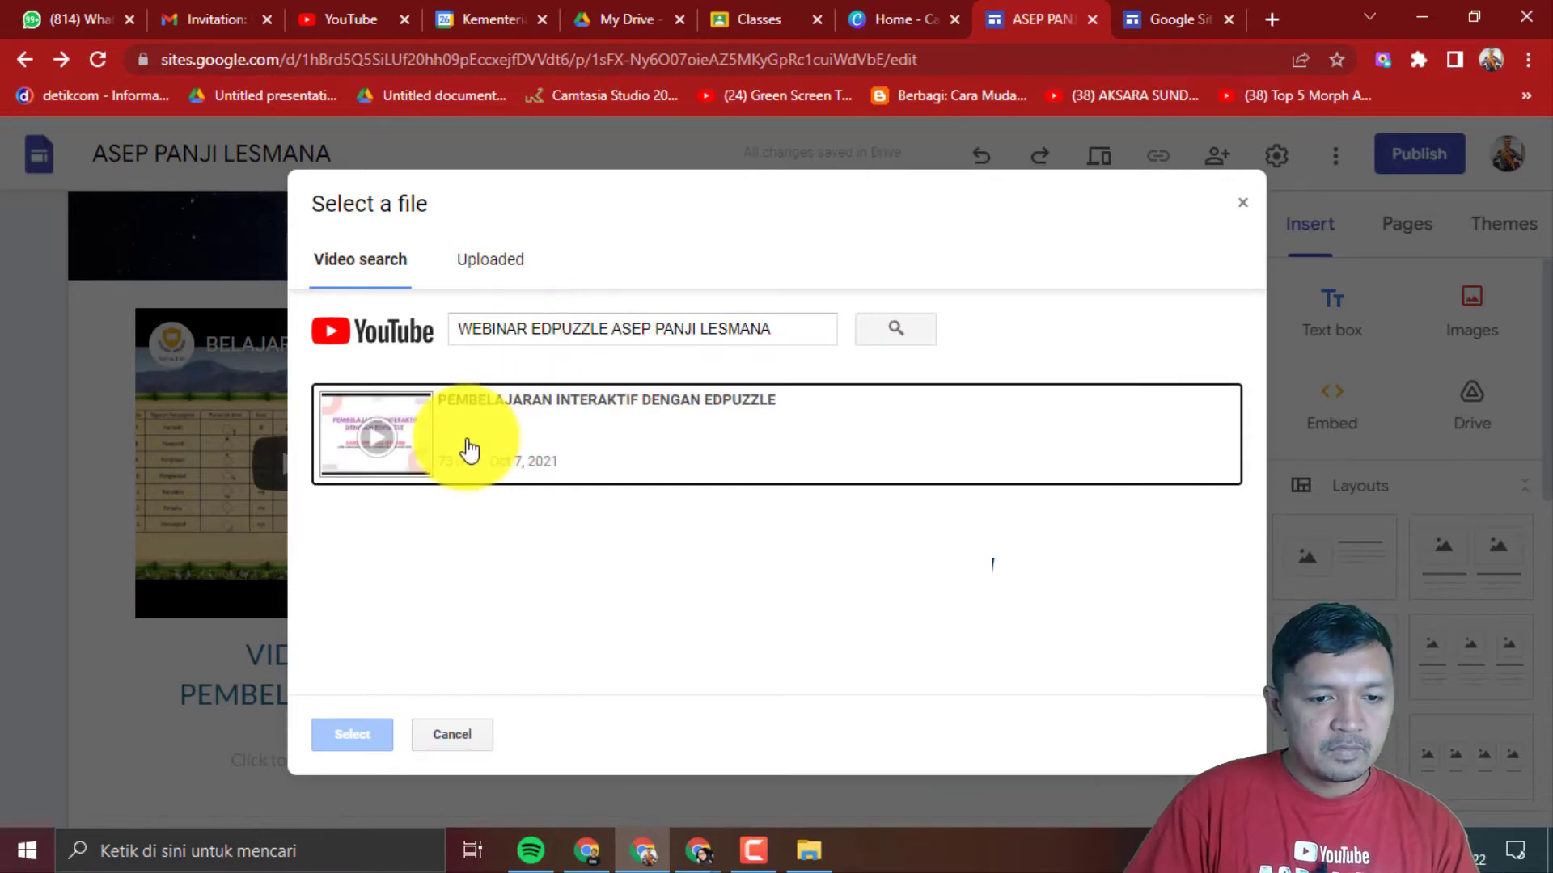
left_click(392, 443)
left_click(368, 735)
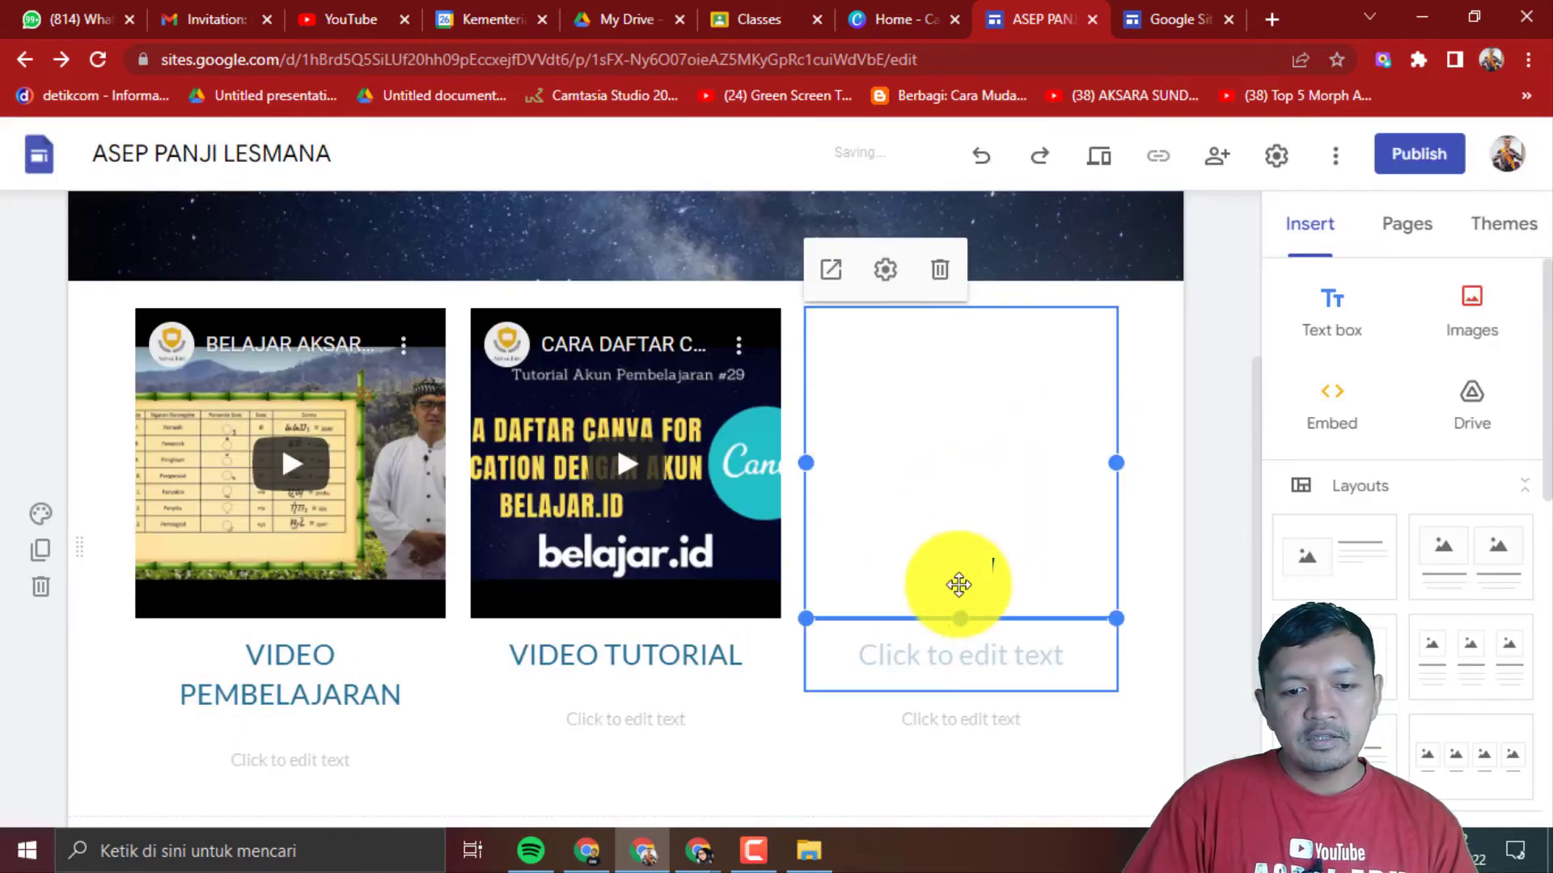
left_click(955, 651)
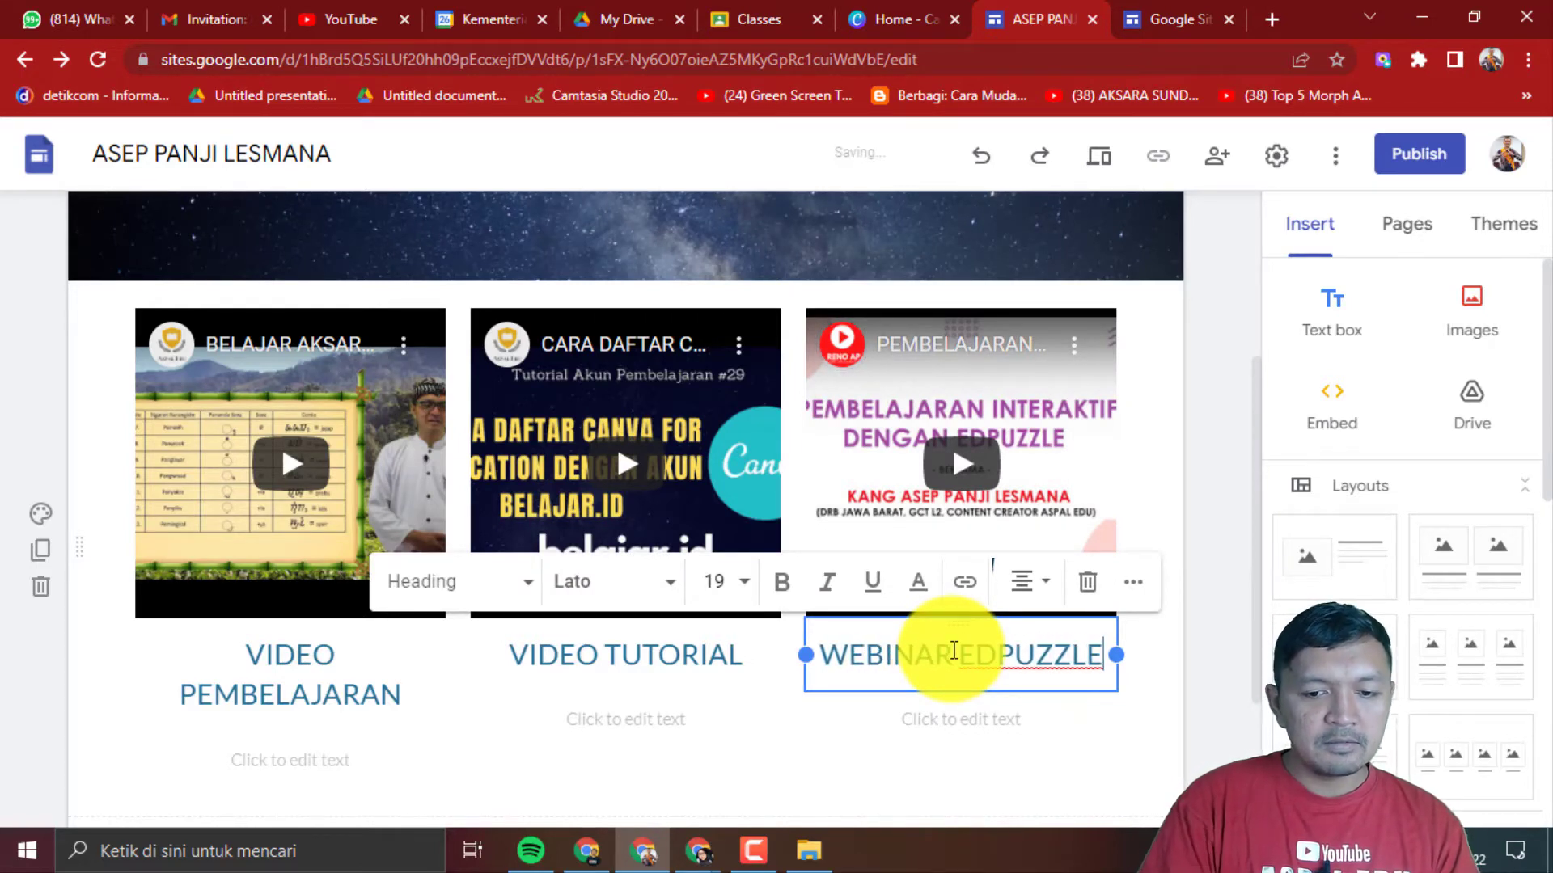
left_click(739, 719)
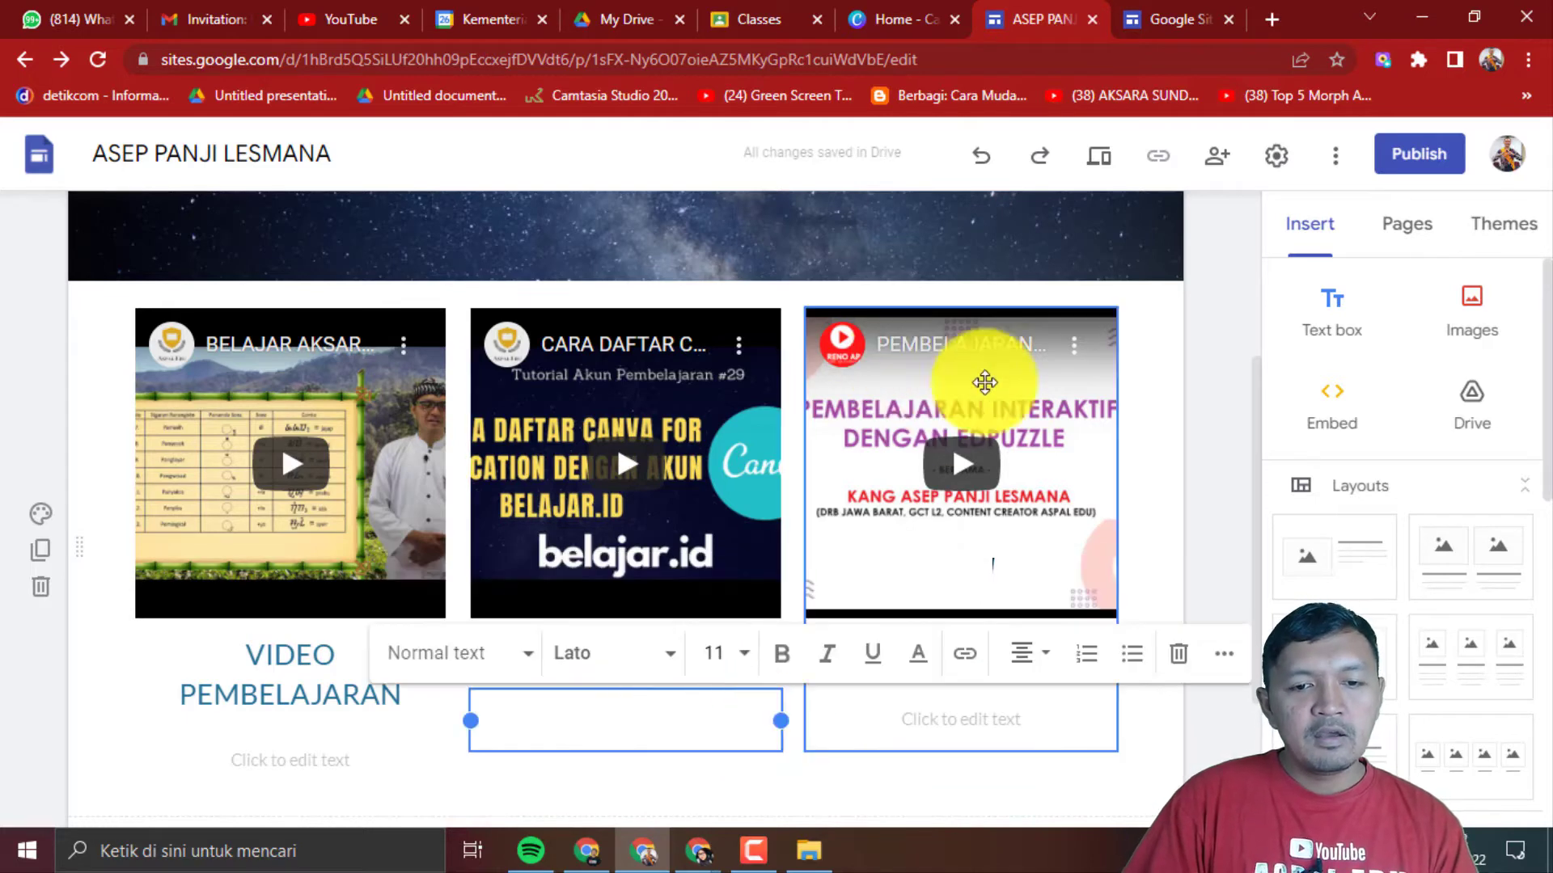
- Preview the page in the phone layout and check how the header and the titled videos stack
scroll(1164, 449, "up", 4)
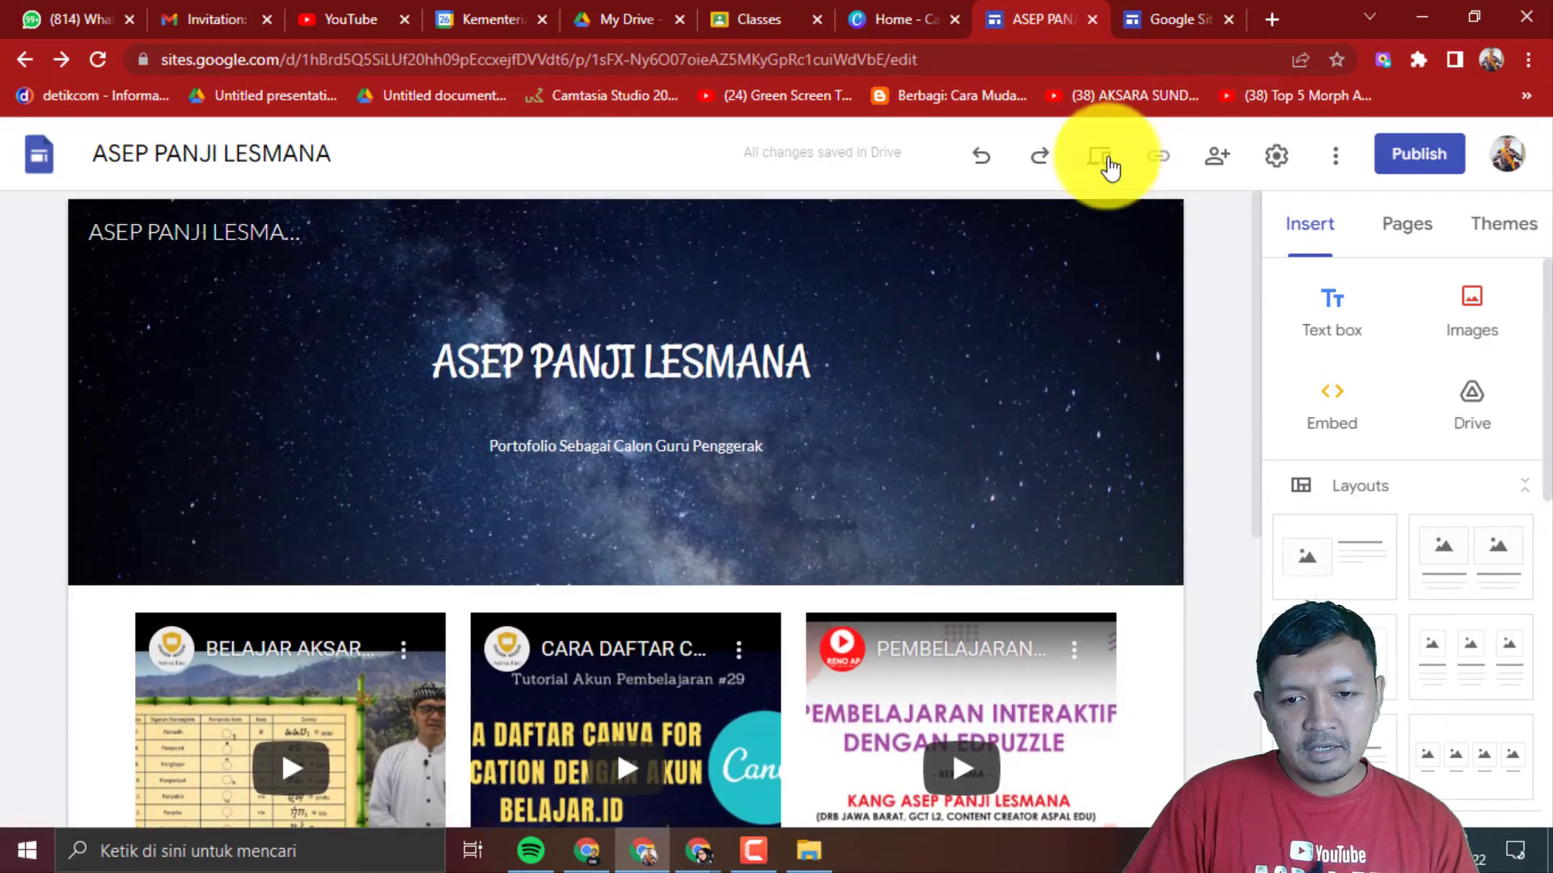
left_click(1102, 160)
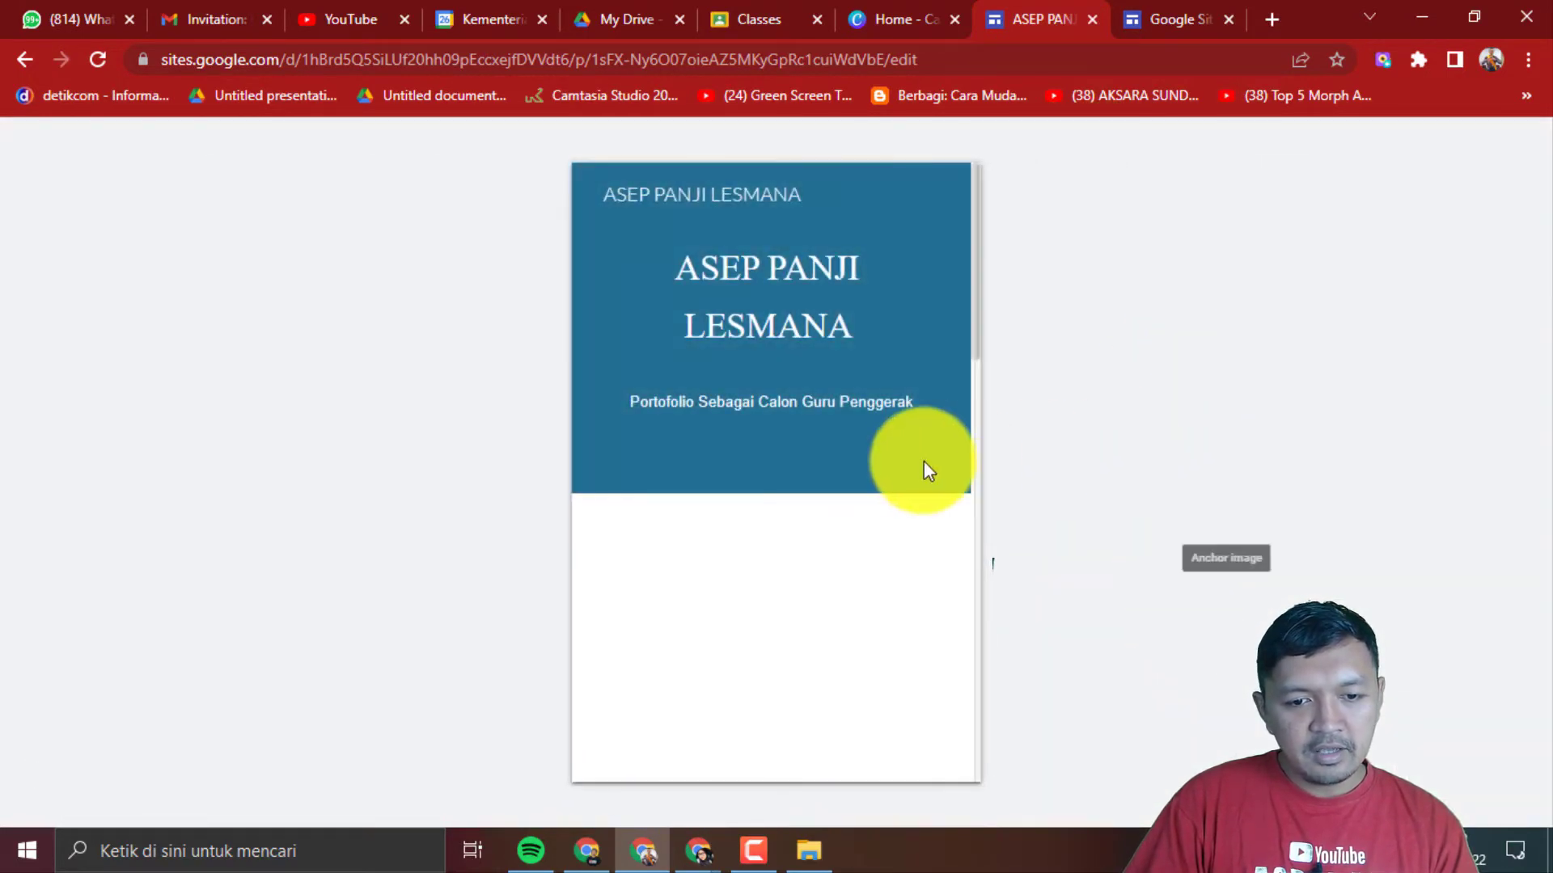
scroll(890, 578, "down", 3)
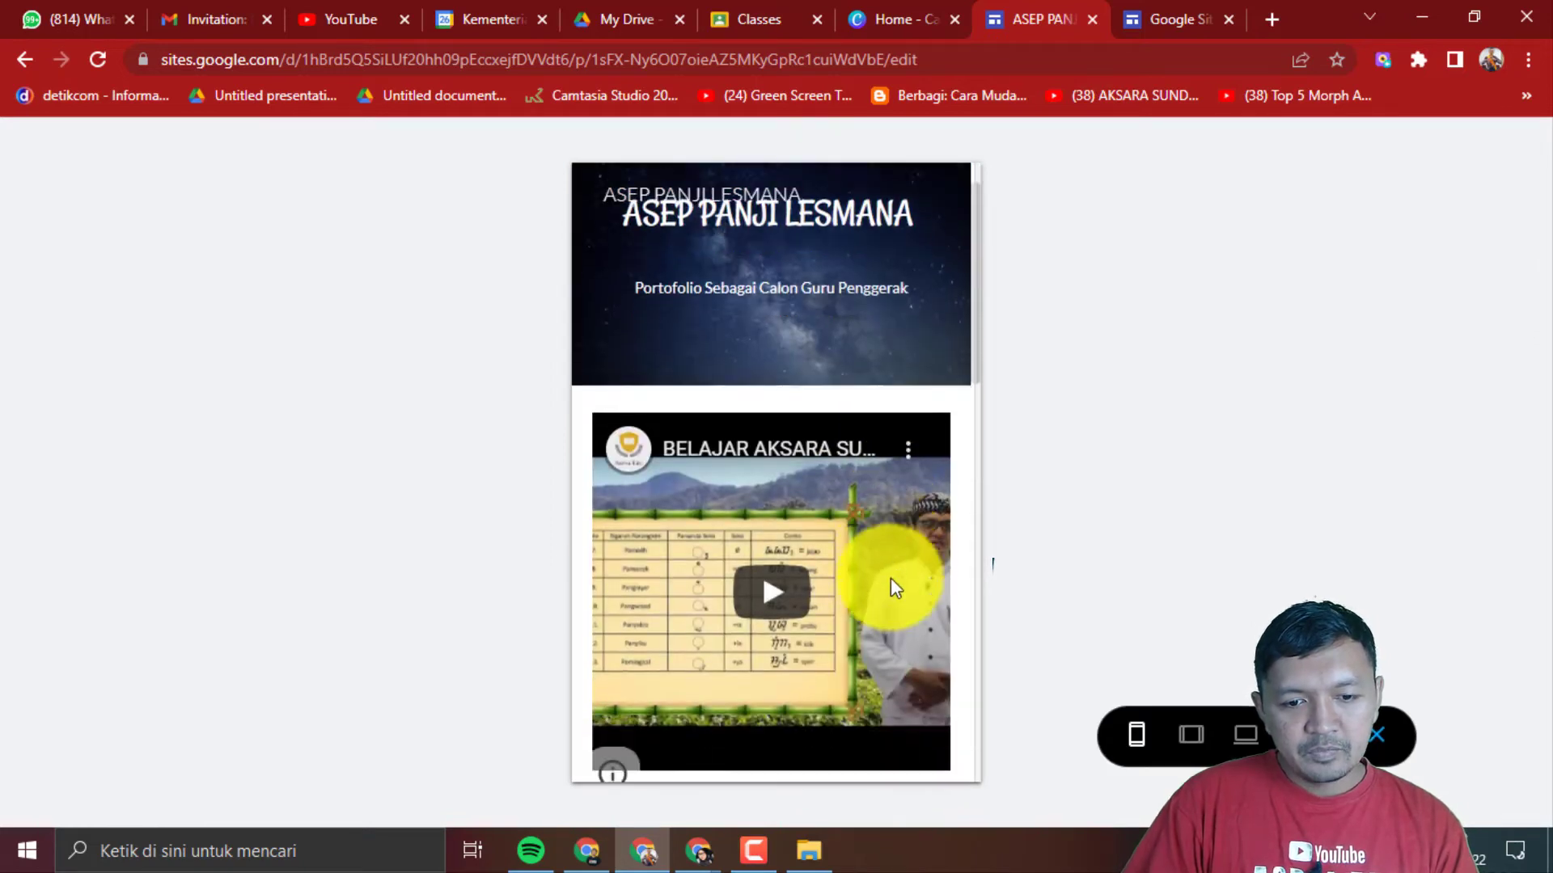
scroll(890, 577, "down", 5)
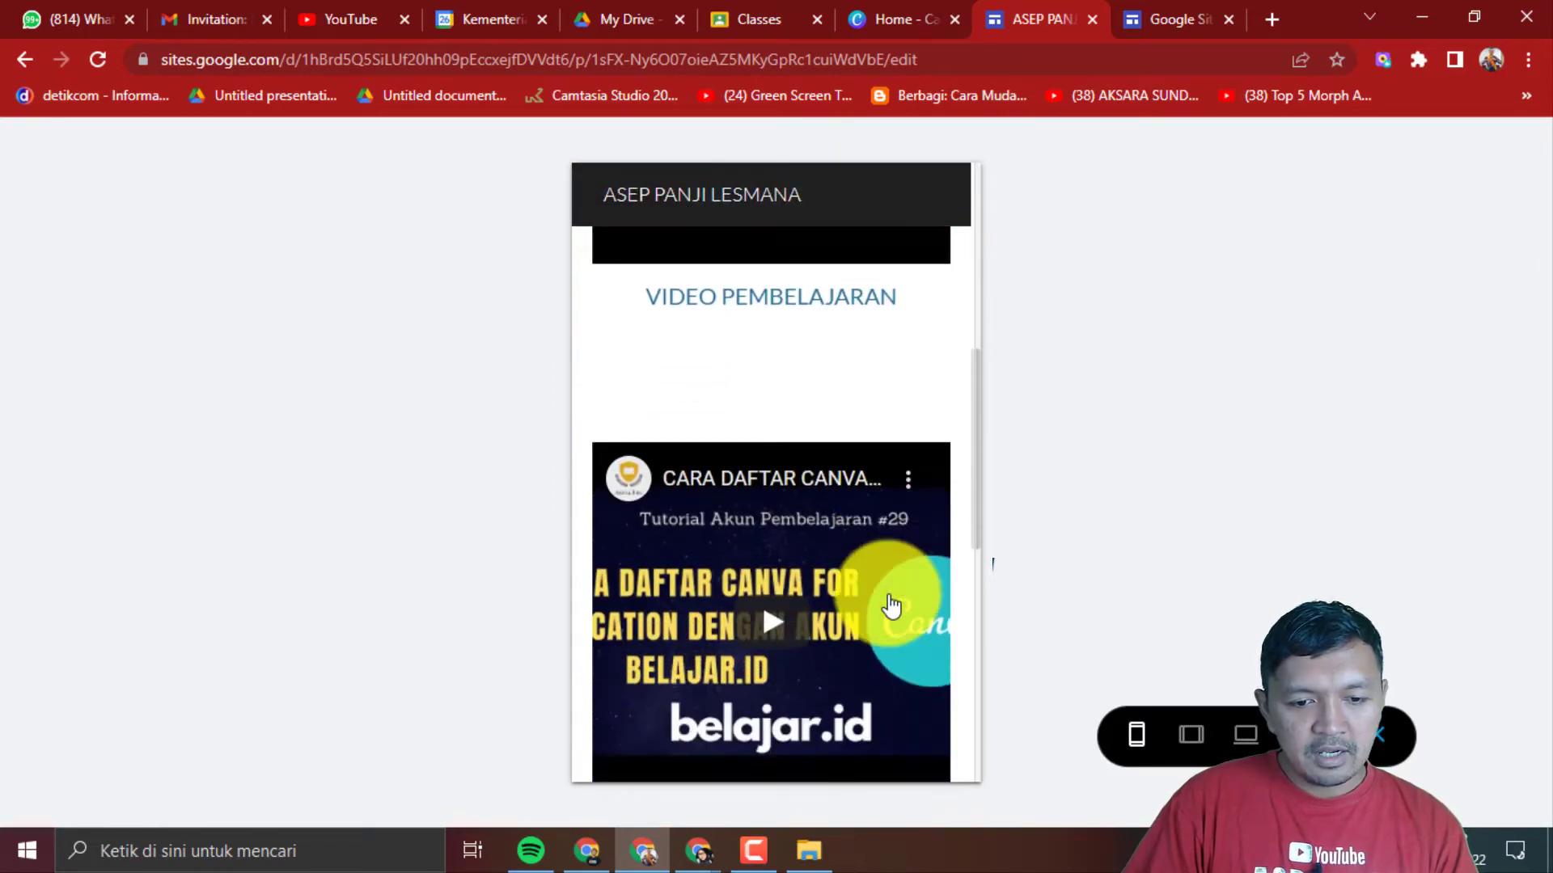
scroll(890, 605, "up", 5)
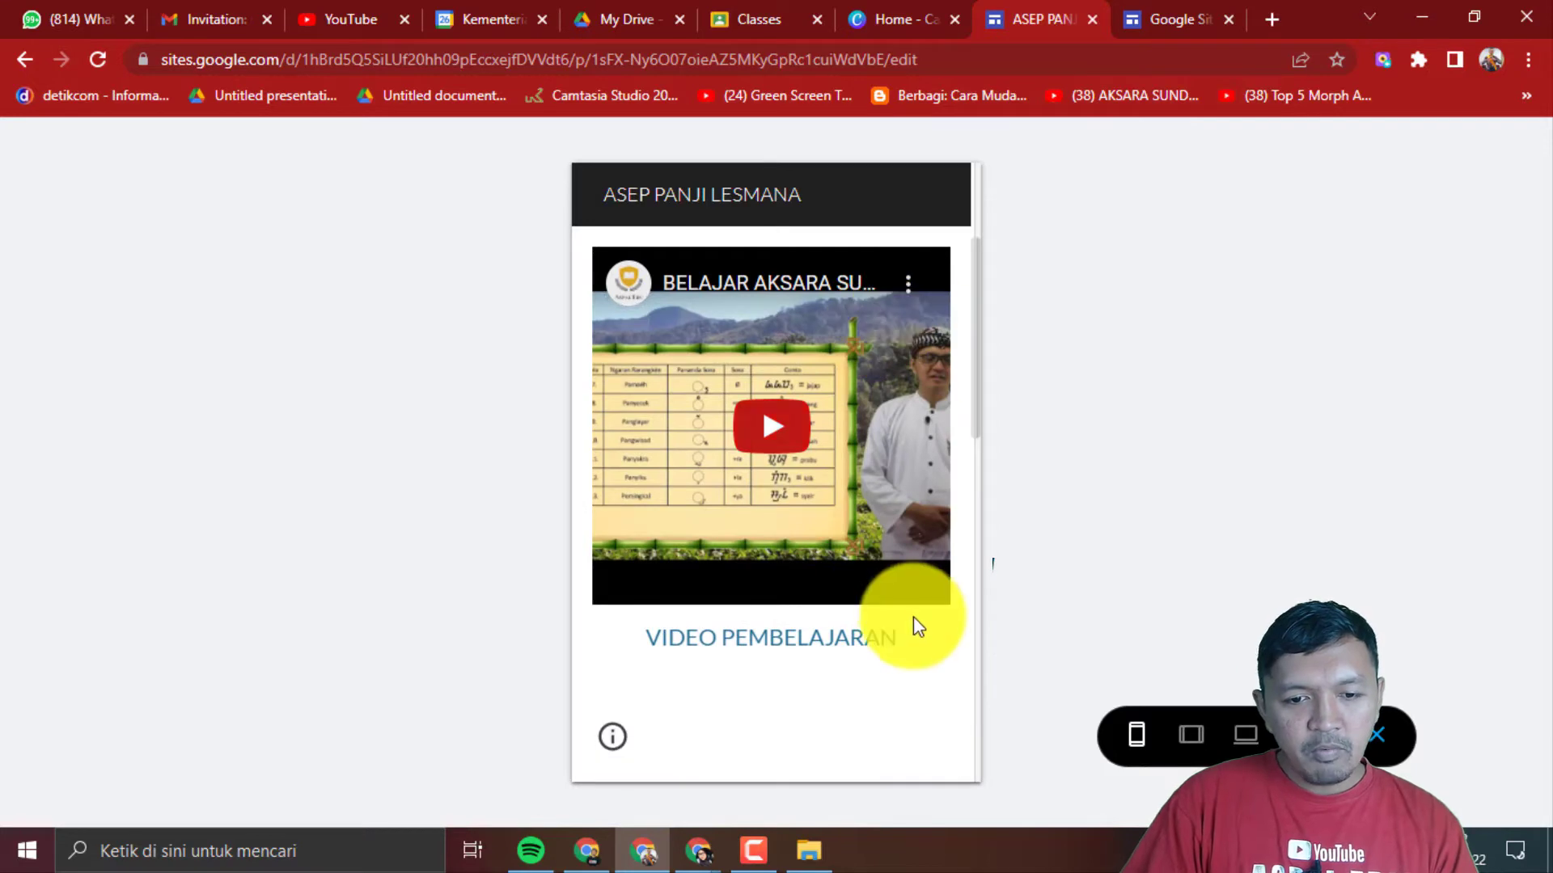
scroll(833, 636, "down", 5)
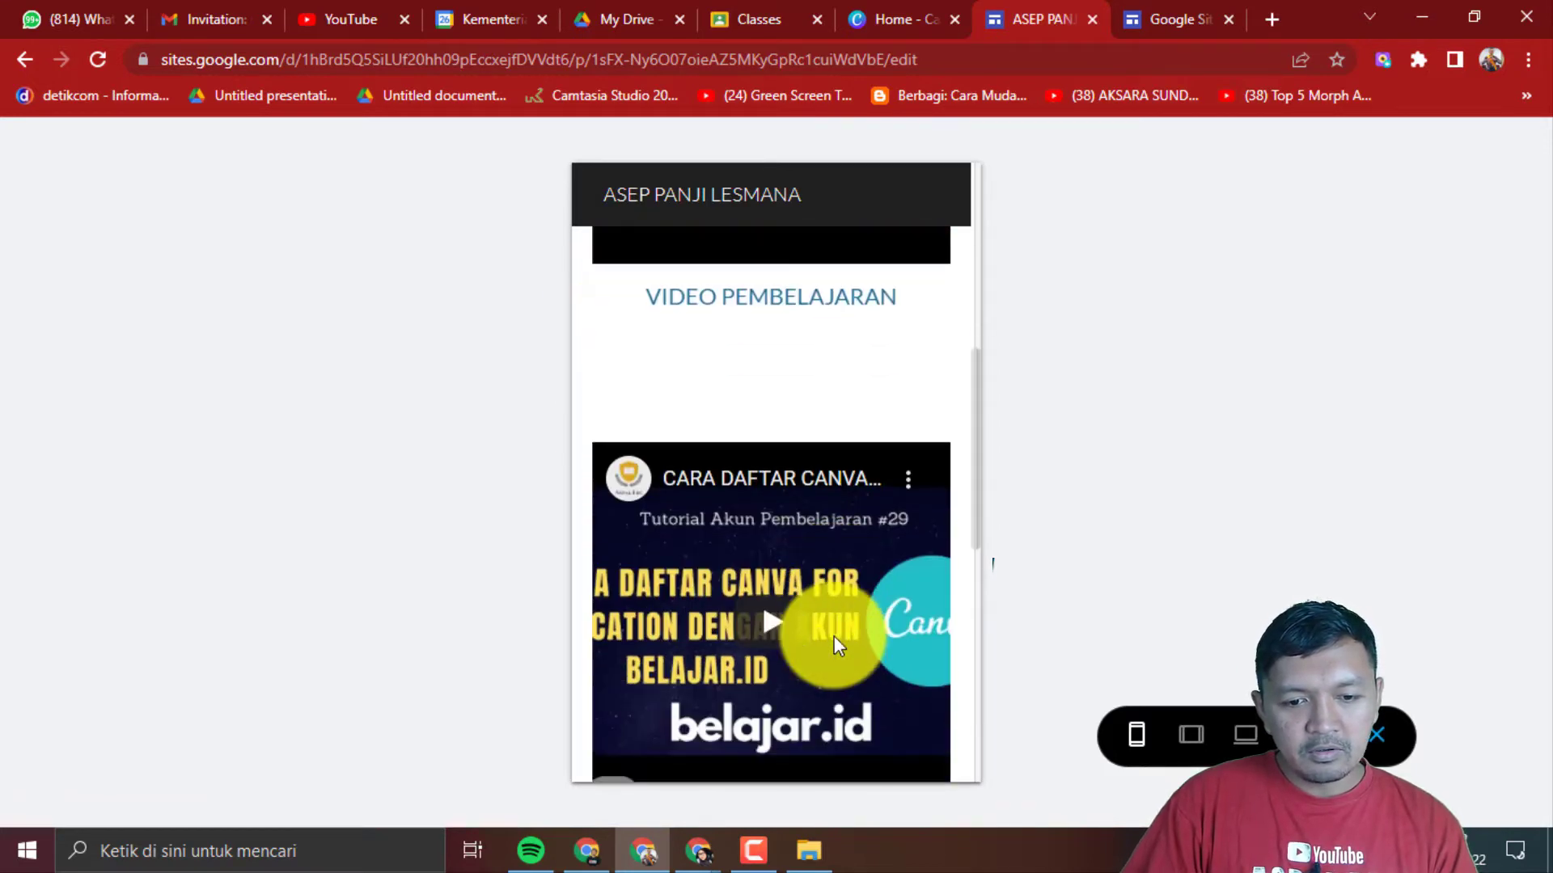
scroll(833, 636, "down", 3)
scroll(833, 631, "up", 8)
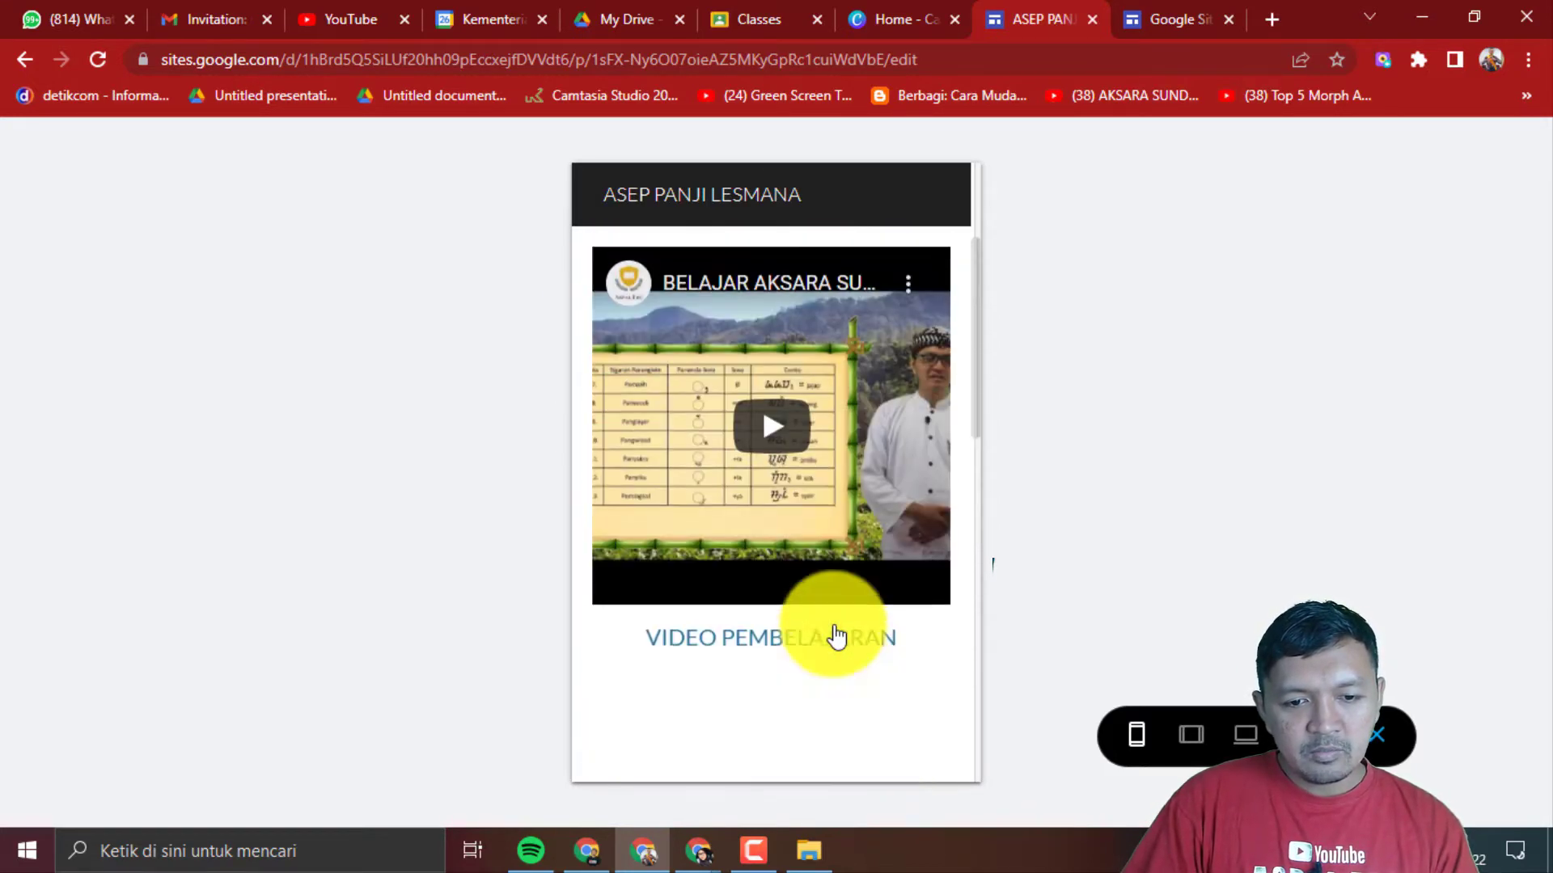
scroll(836, 636, "down", 5)
scroll(832, 630, "down", 3)
scroll(833, 626, "up", 8)
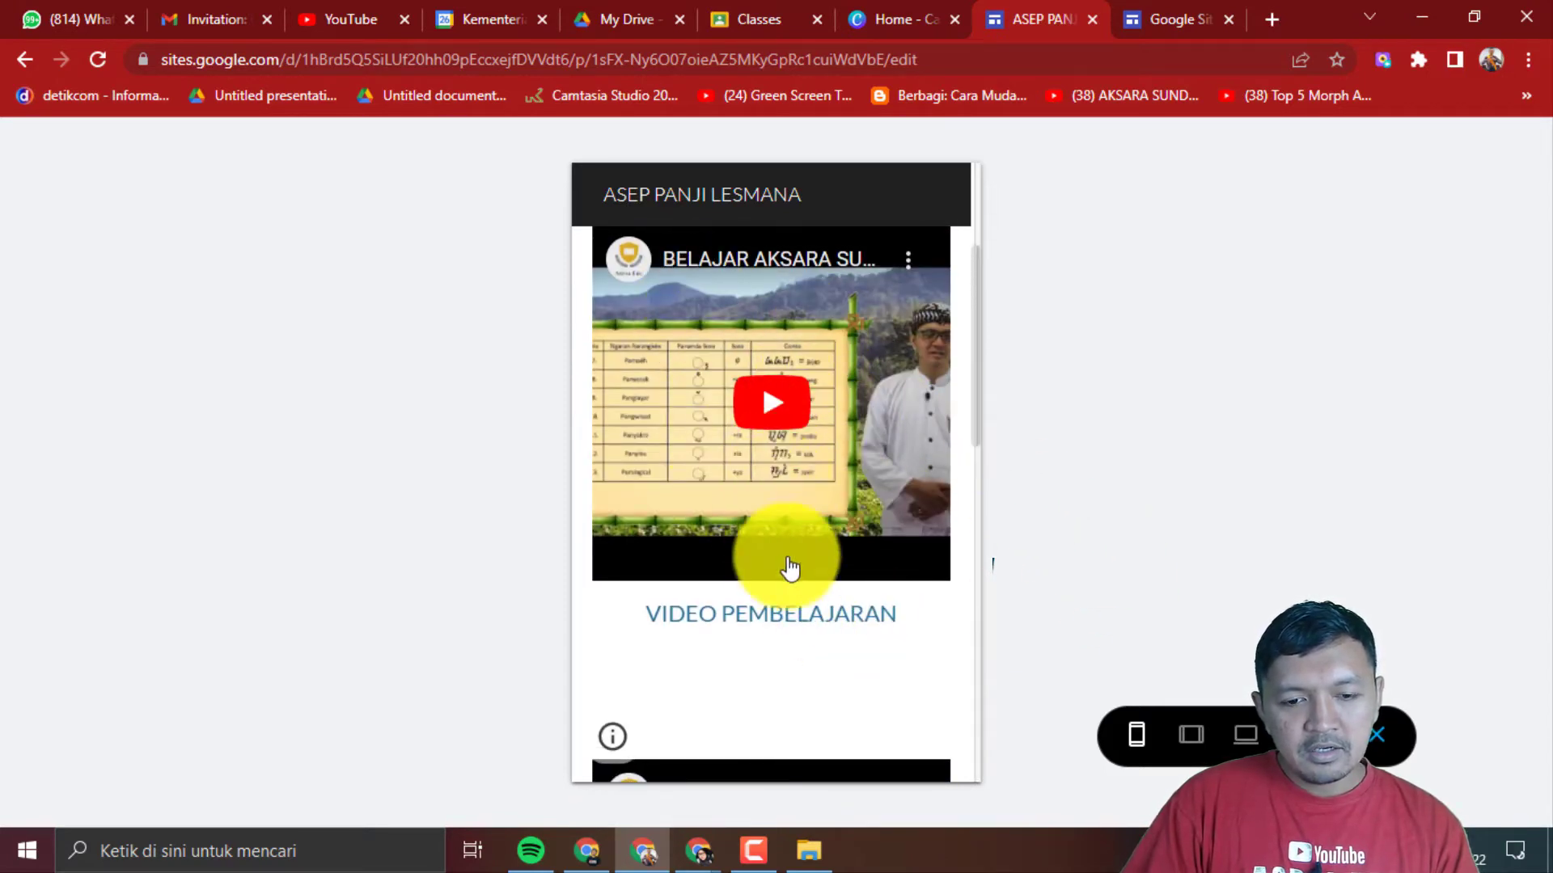
left_click(1380, 736)
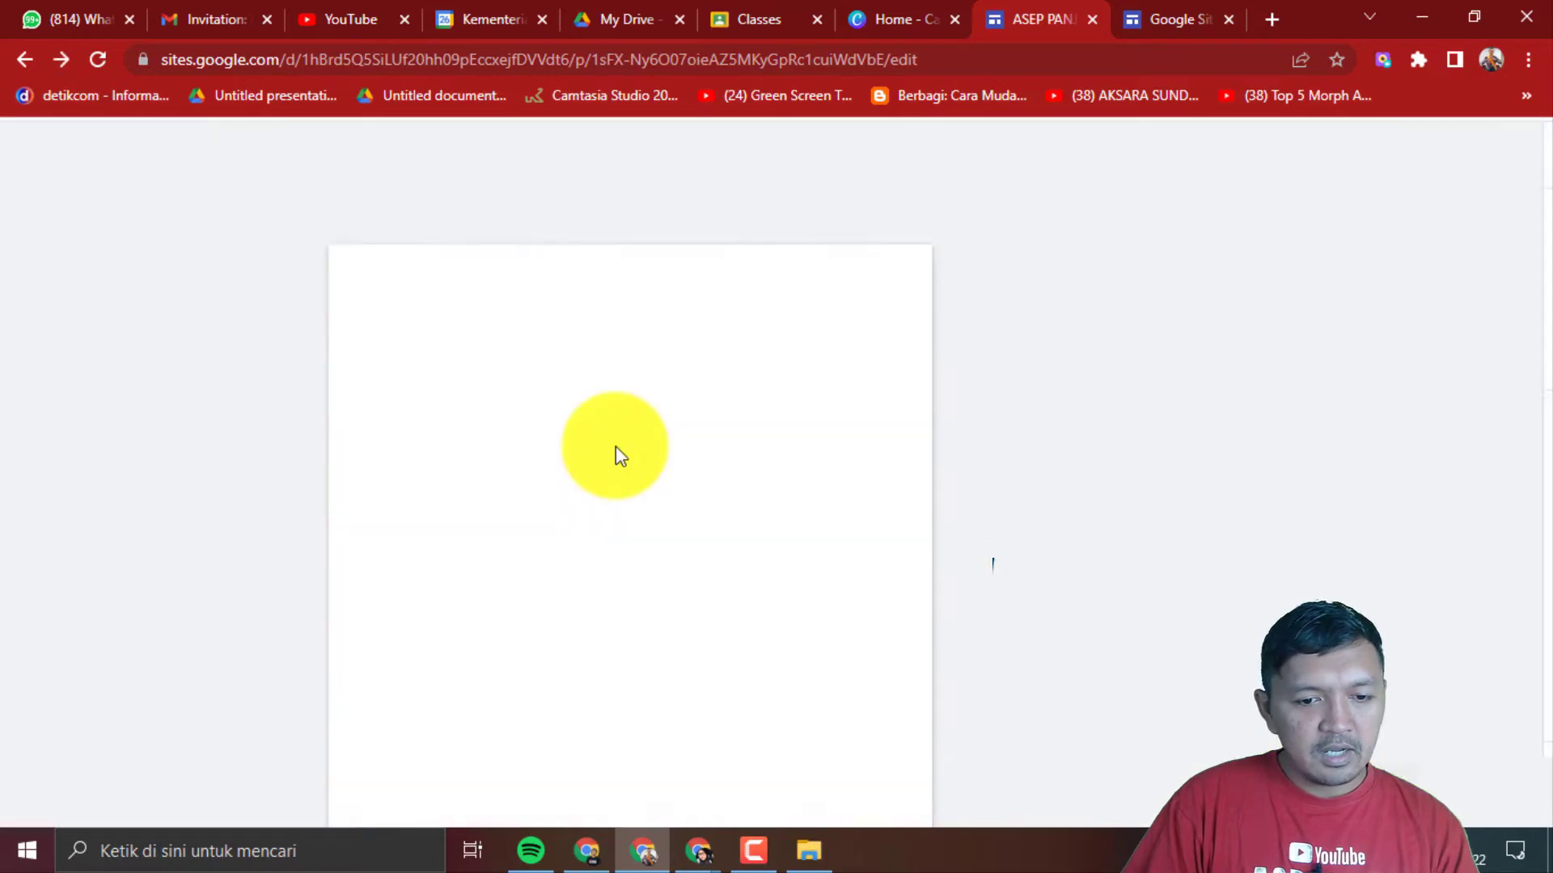
- Delete the "WEBINAR EDPUZZLE" column and move the "VIDEO TUTORIAL" column into the freed third position
scroll(566, 639, "down", 3)
scroll(548, 629, "down", 3)
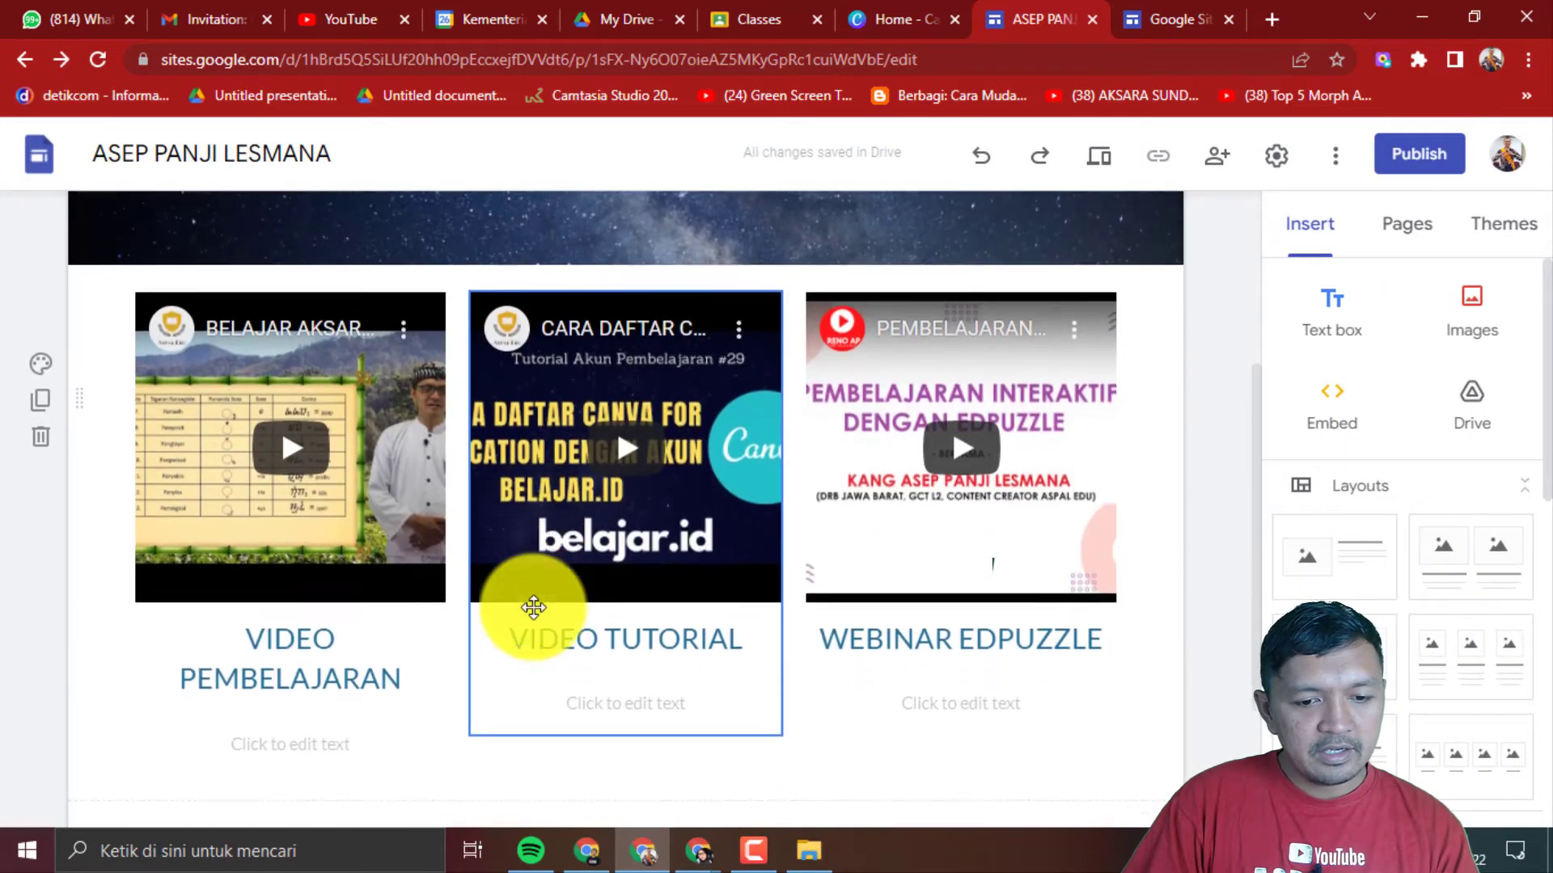
scroll(628, 467, "up", 1)
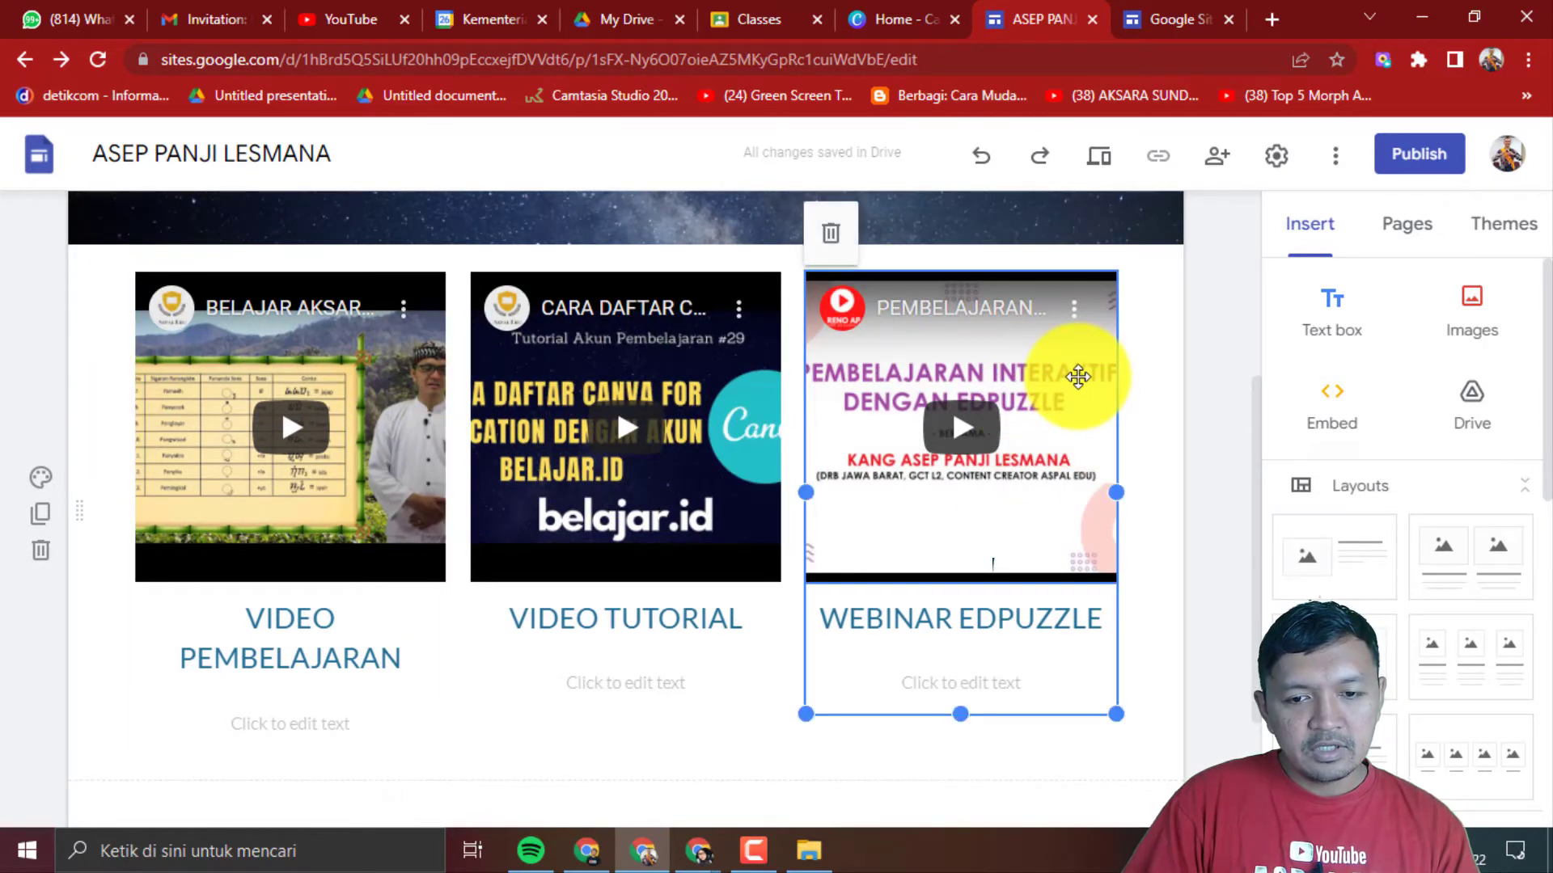
left_click(830, 235)
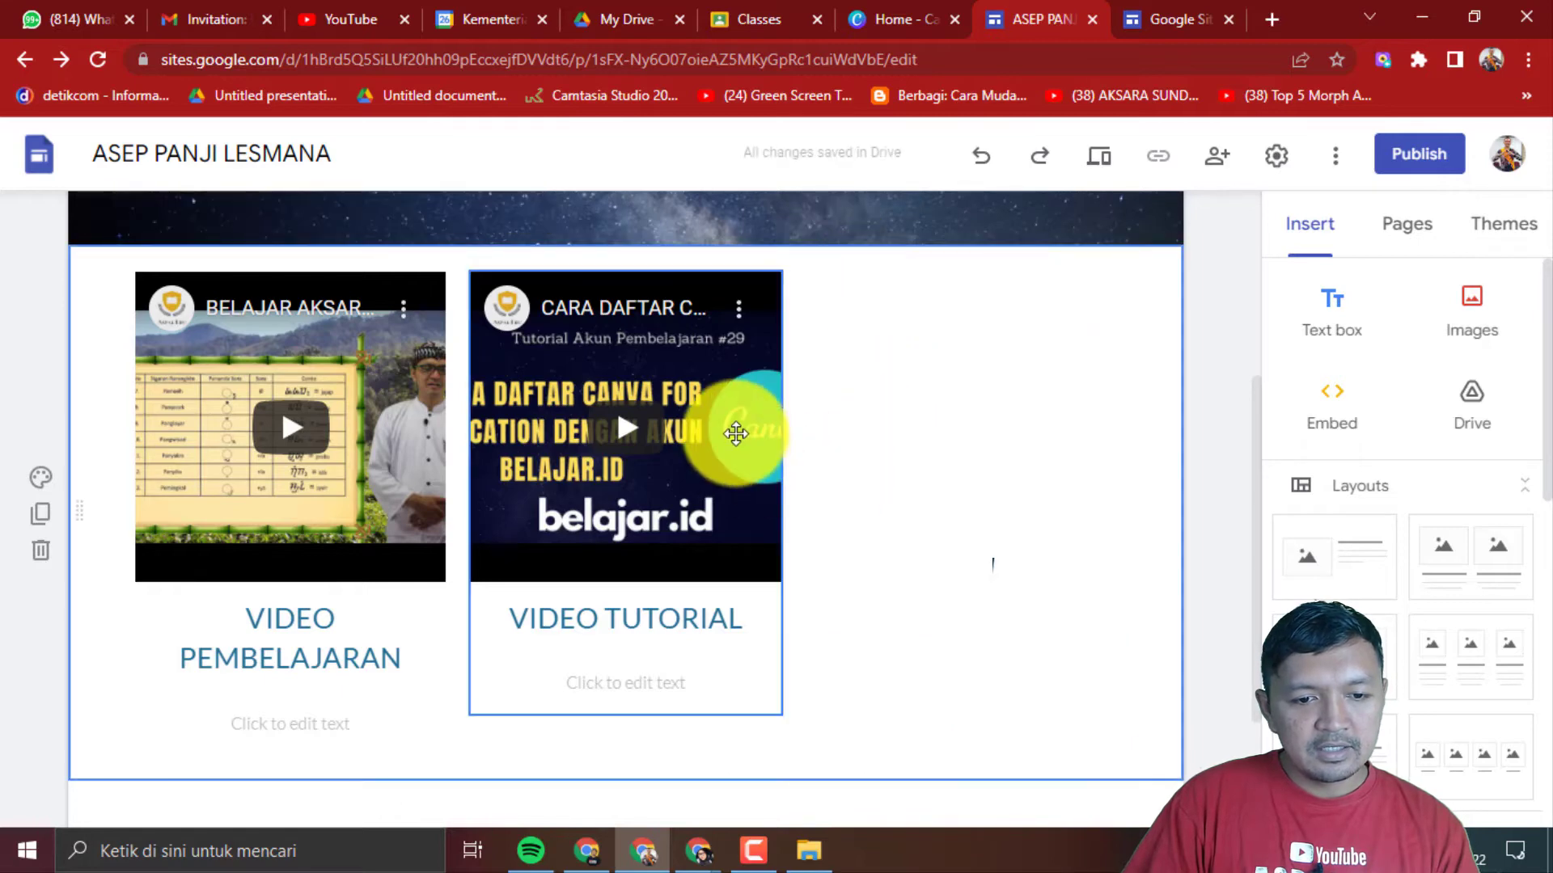
left_click_drag(711, 472, 978, 469)
- Widen the "VIDEO PEMBELAJARAN" column to the right so it fills nearly half of the section
scroll(427, 531, "up", 2)
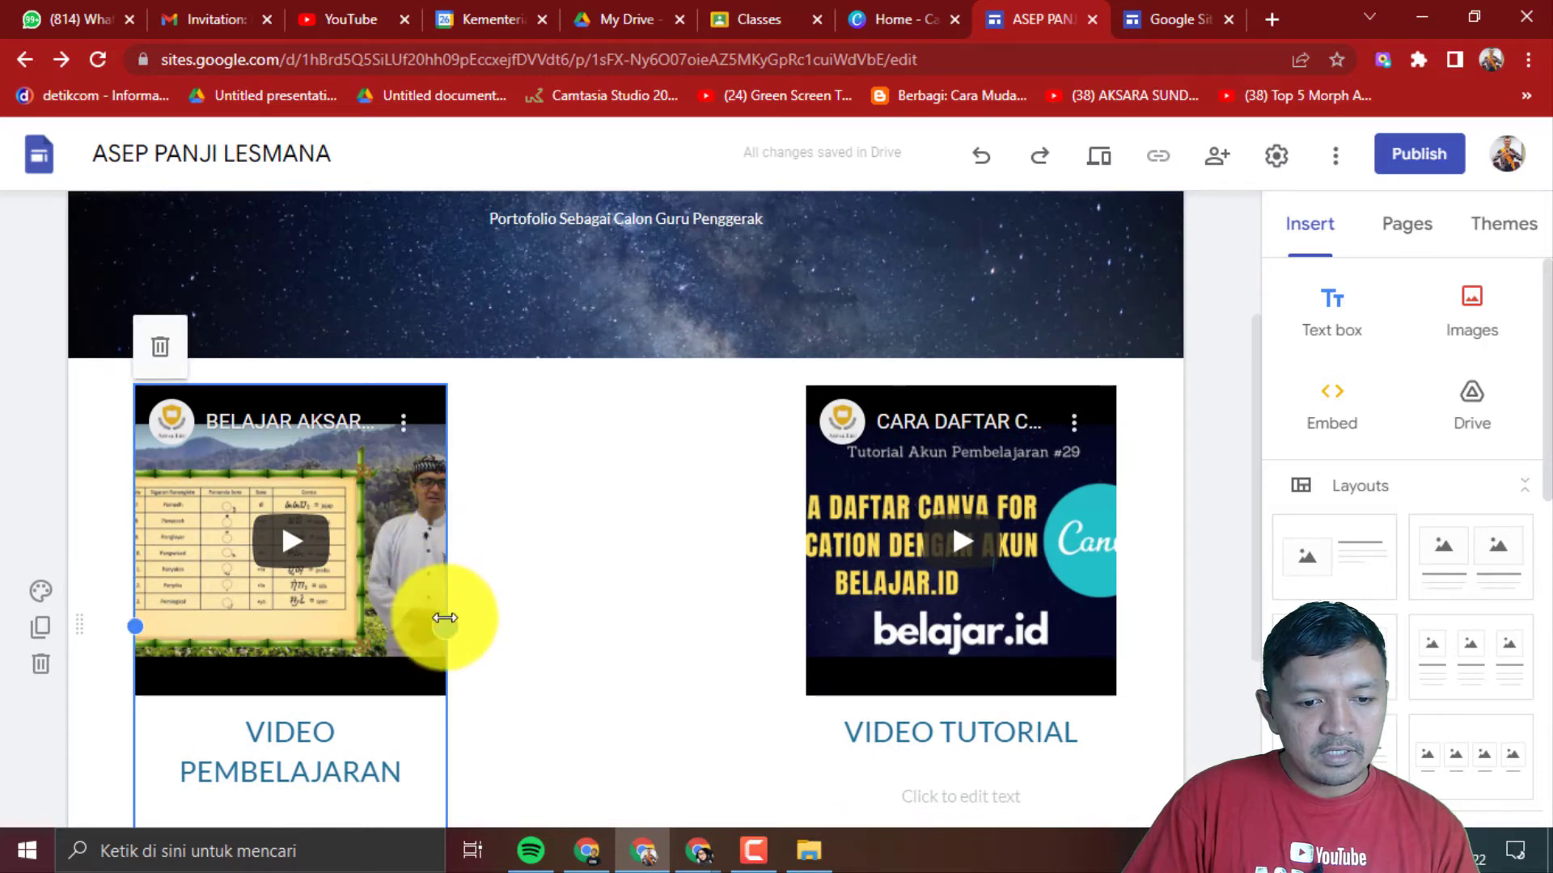
left_click_drag(451, 617, 728, 649)
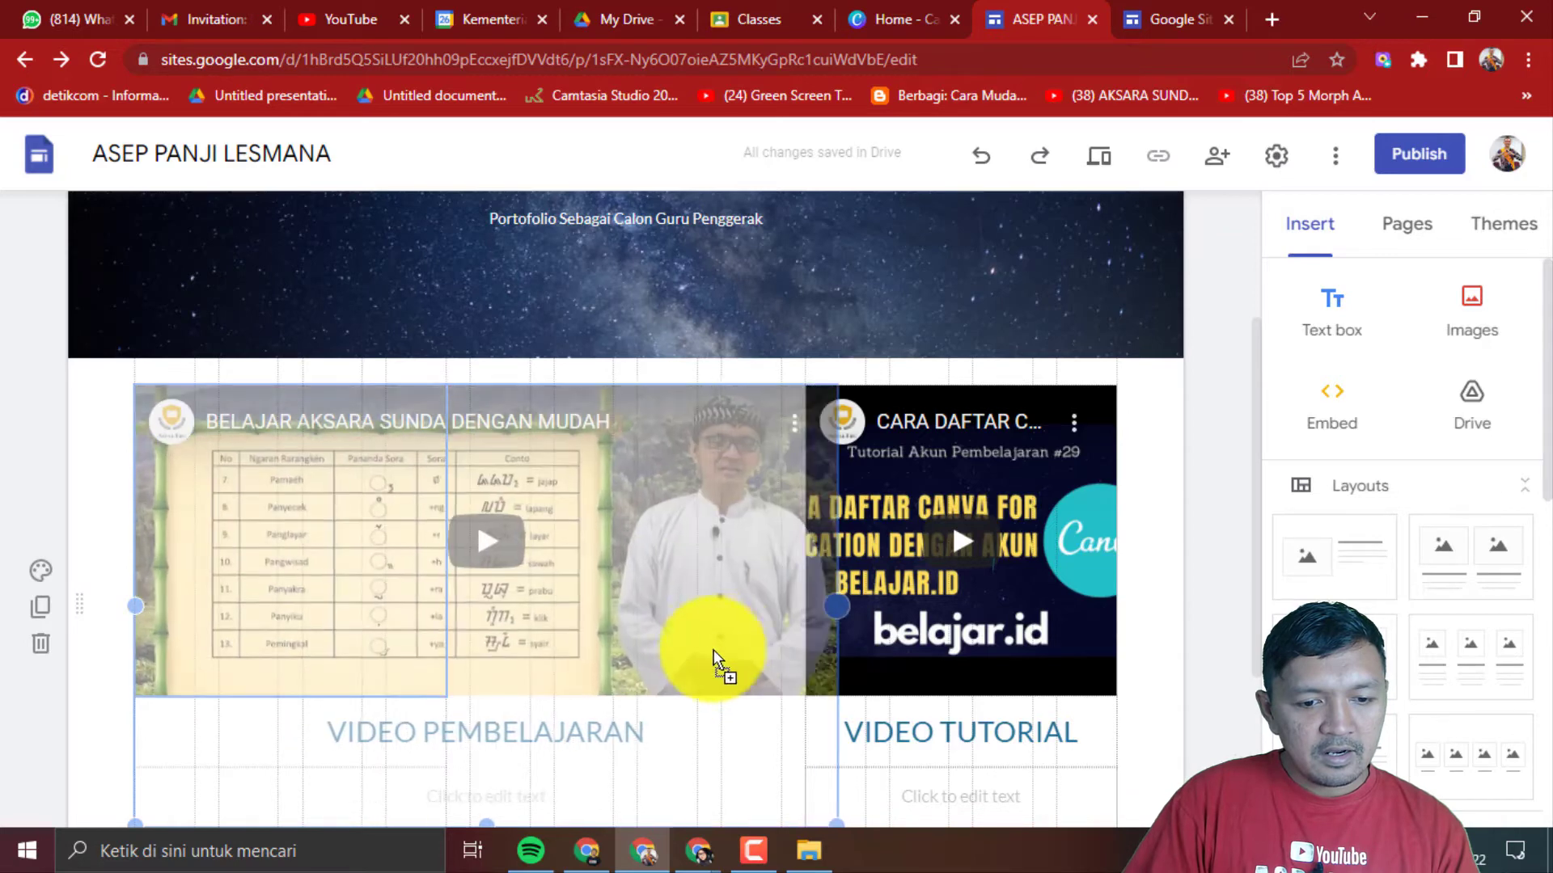
left_click_drag(609, 641, 520, 665)
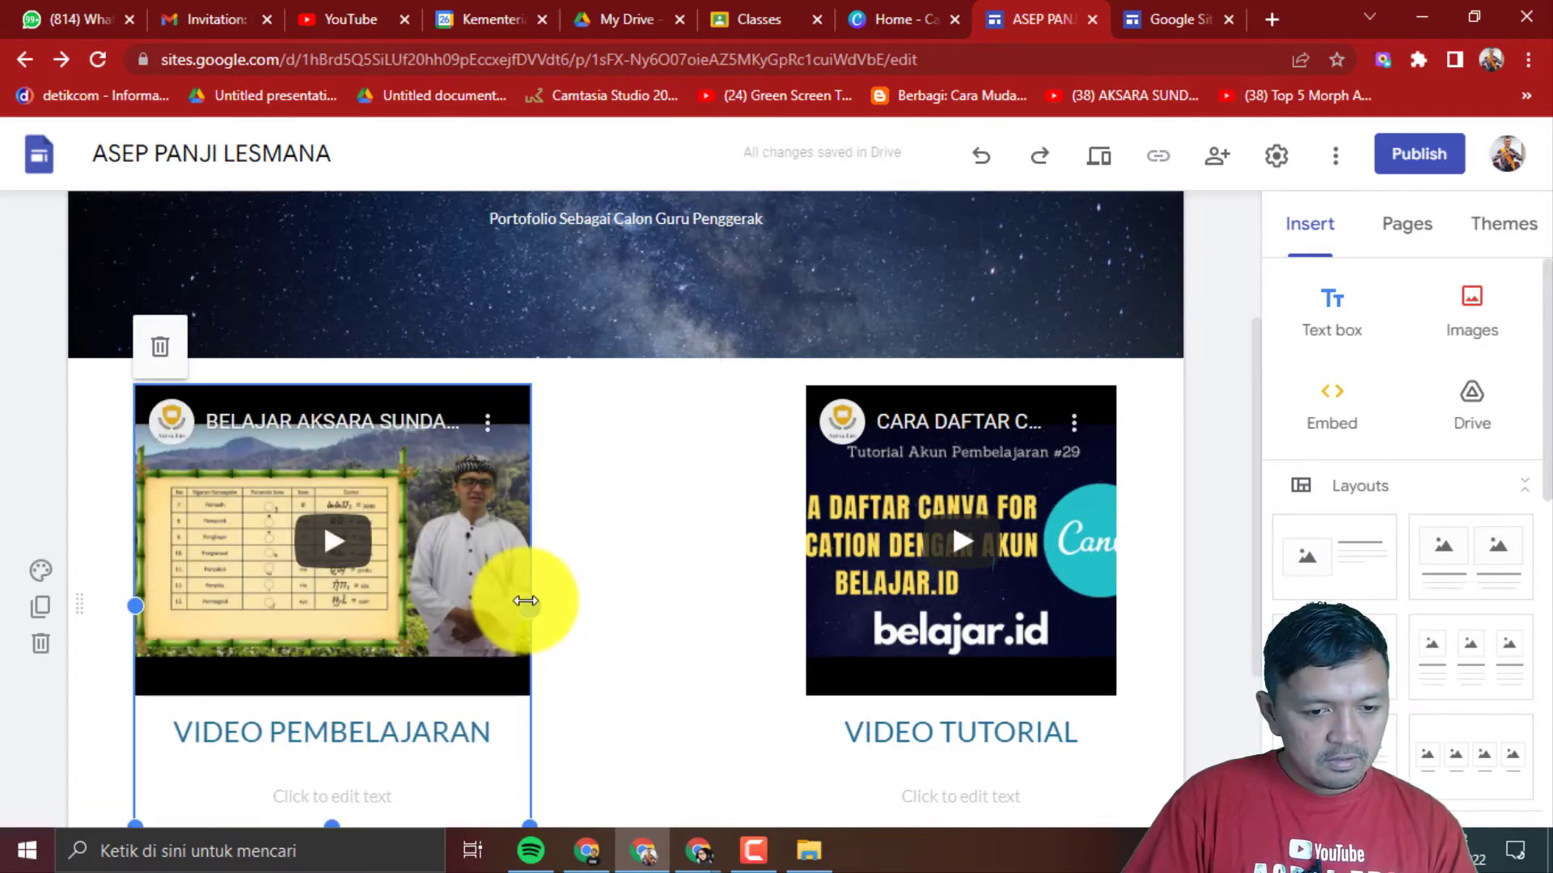
left_click_drag(527, 605, 592, 613)
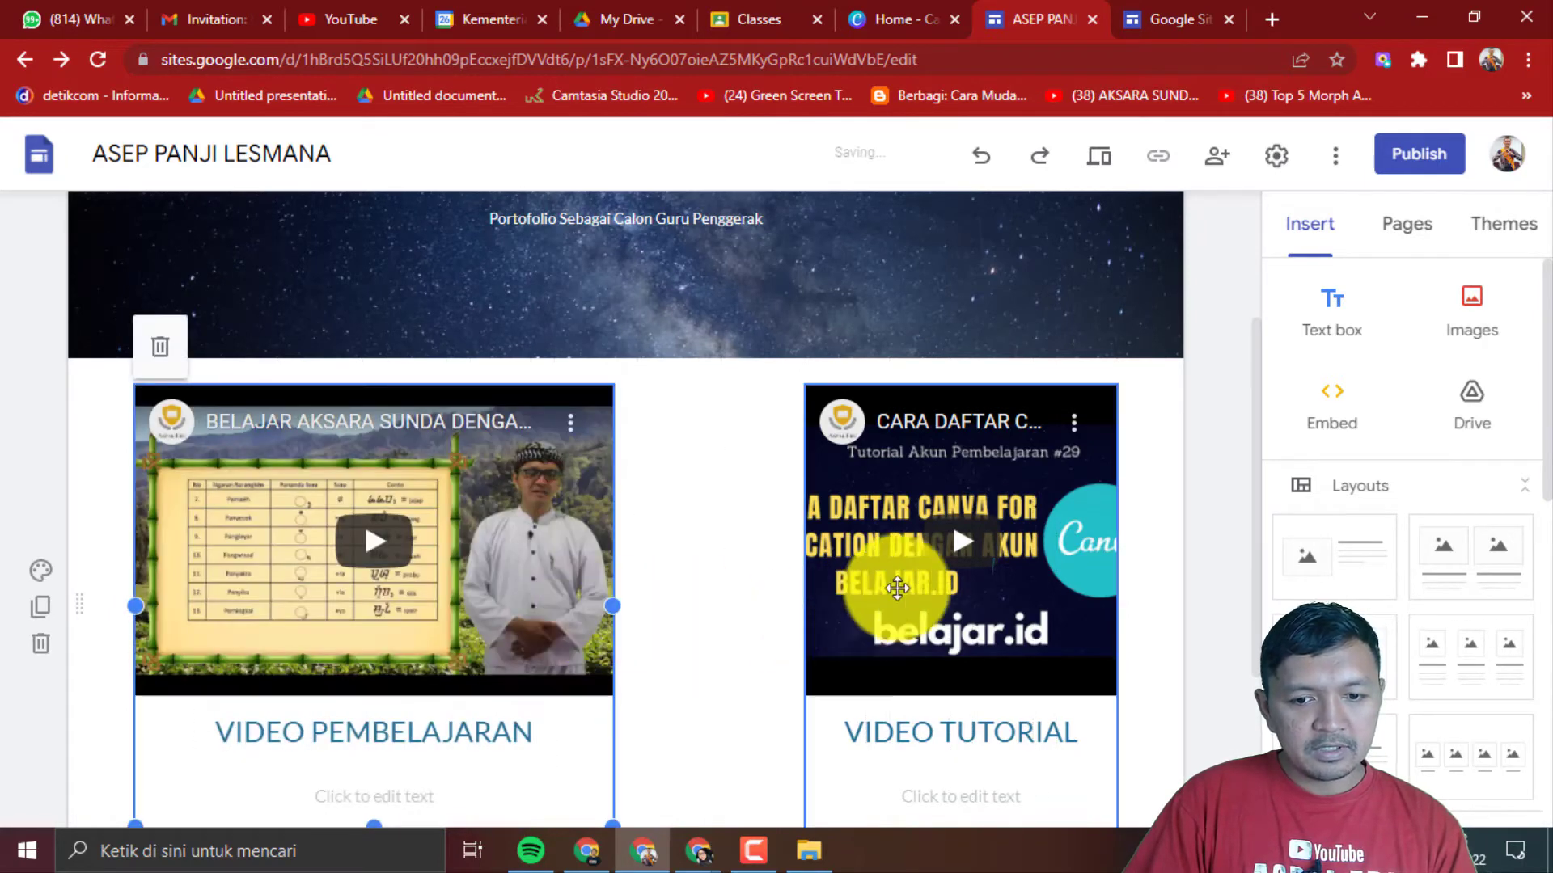
- Widen the "VIDEO TUTORIAL" column to the left to match the width of the "VIDEO PEMBELAJARAN" column
left_click(888, 591)
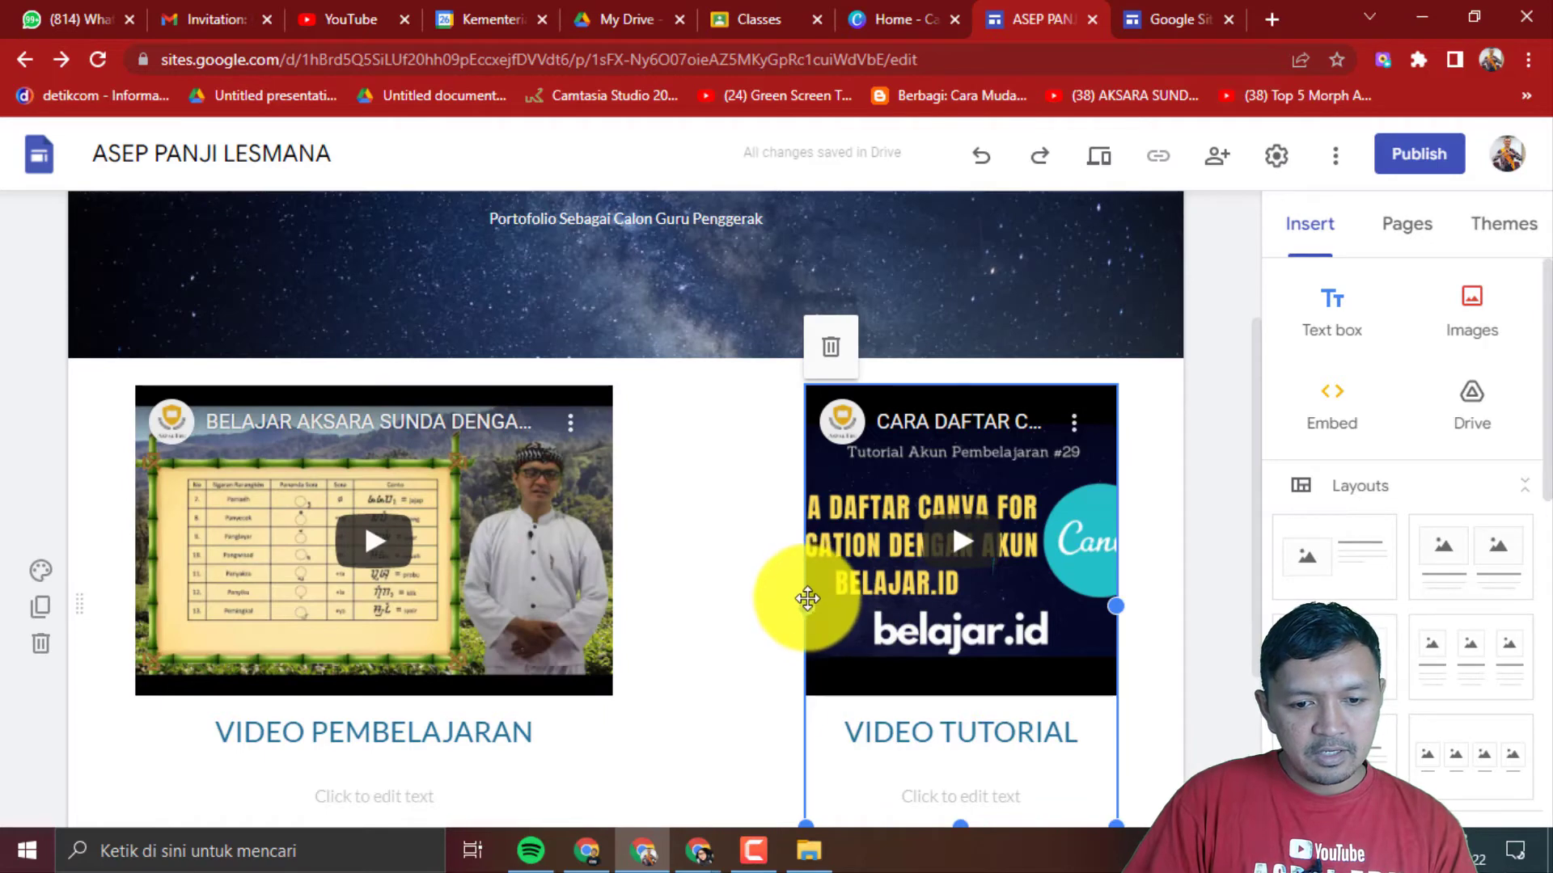
left_click_drag(807, 599, 627, 596)
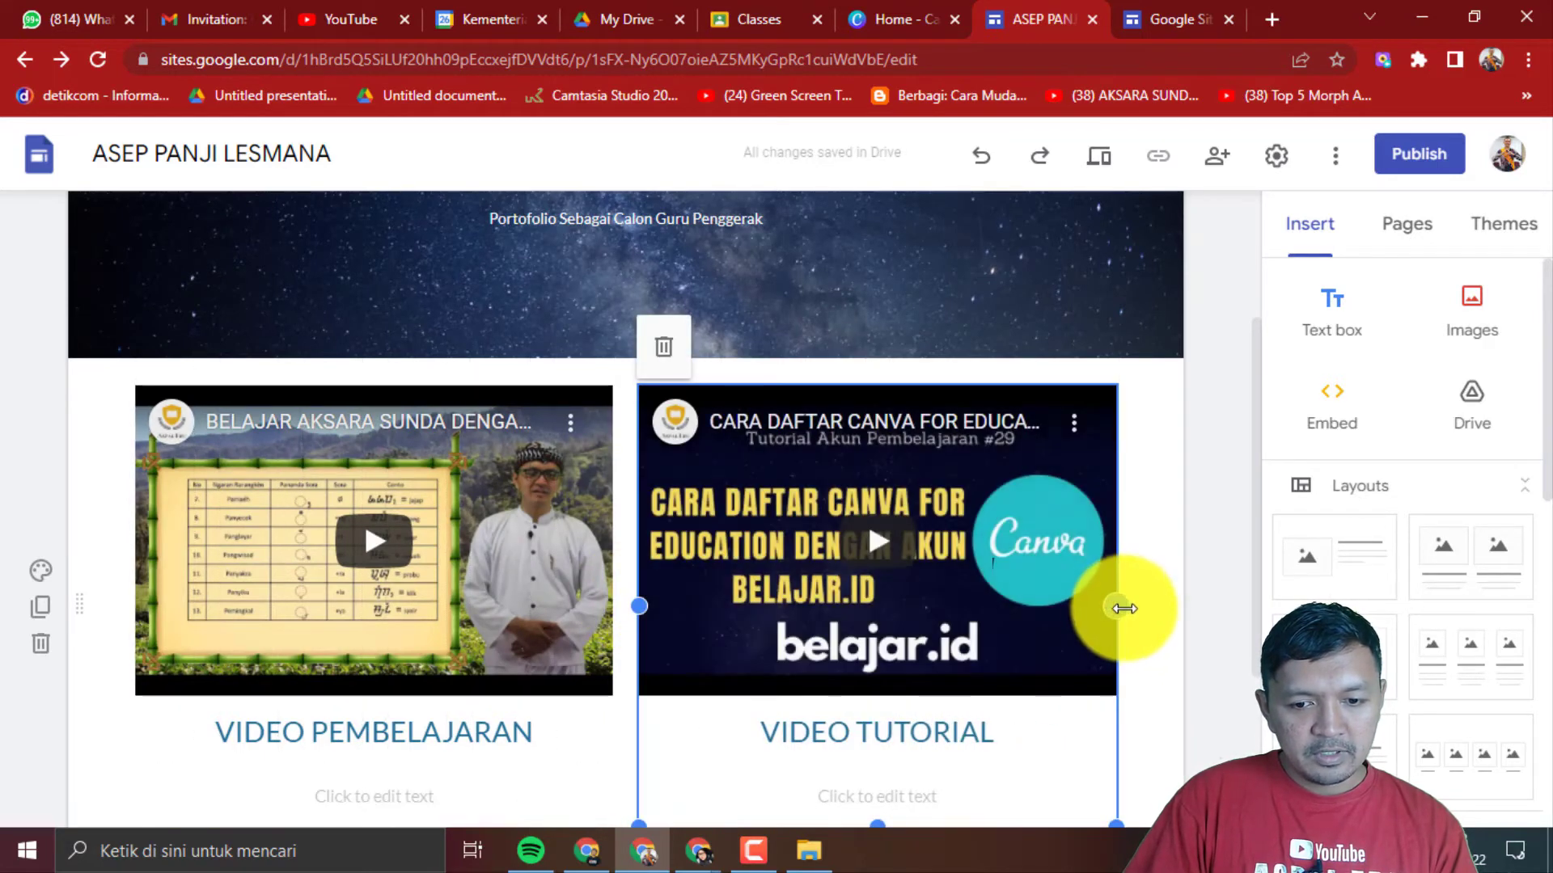
mouse_move(1124, 608)
left_mouse_down()
mouse_move(1146, 608)
mouse_move(1117, 624)
left_mouse_up()
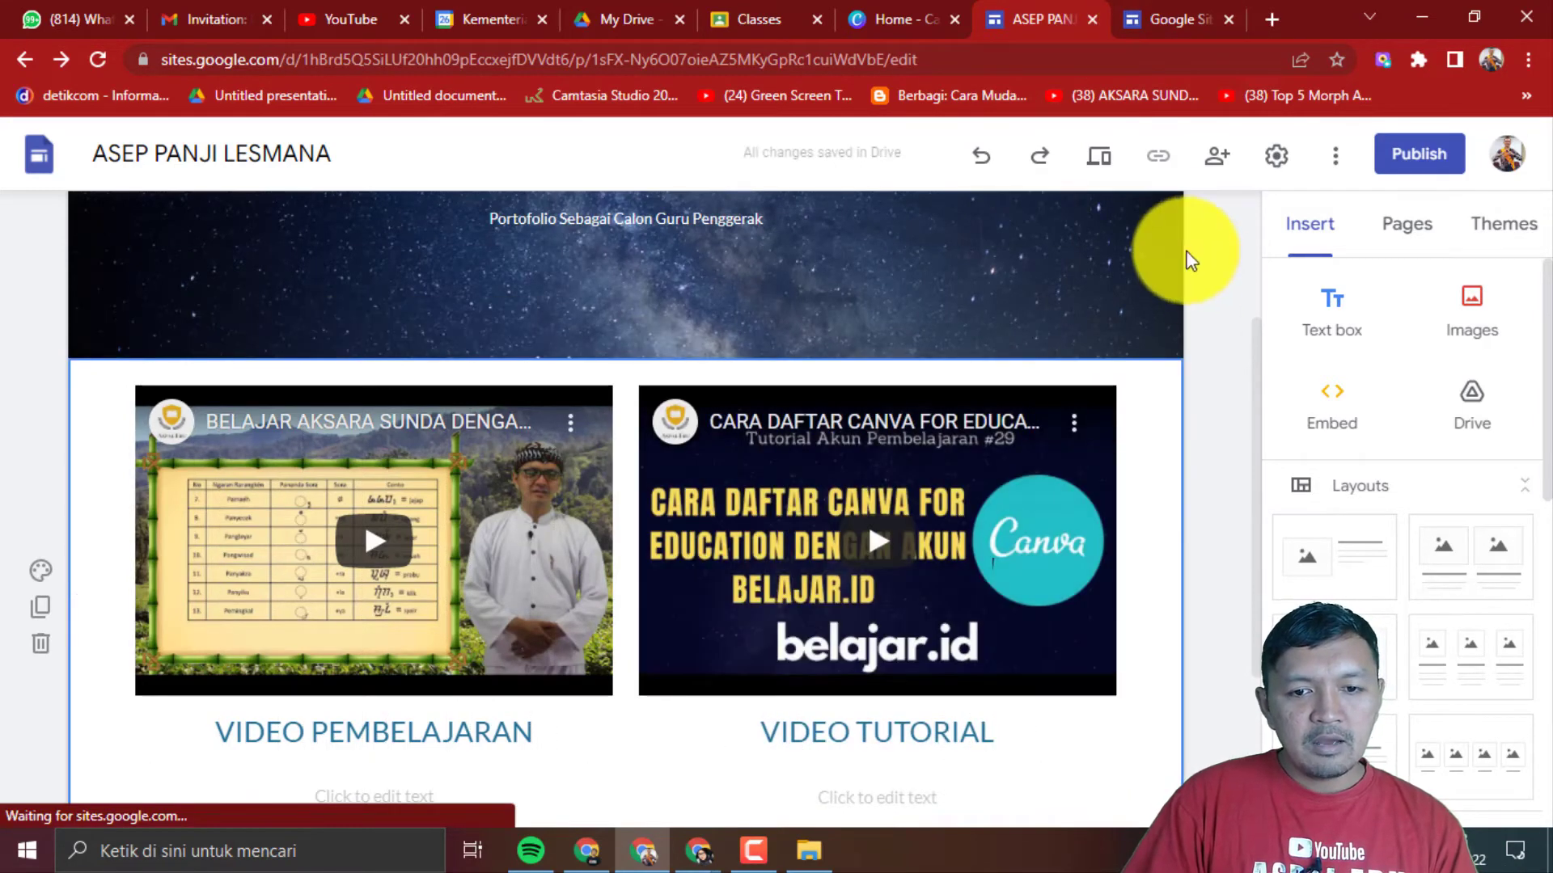
- Preview the page in the phone layout, check how the two resized video columns stack, and return to the editor
left_click(1099, 155)
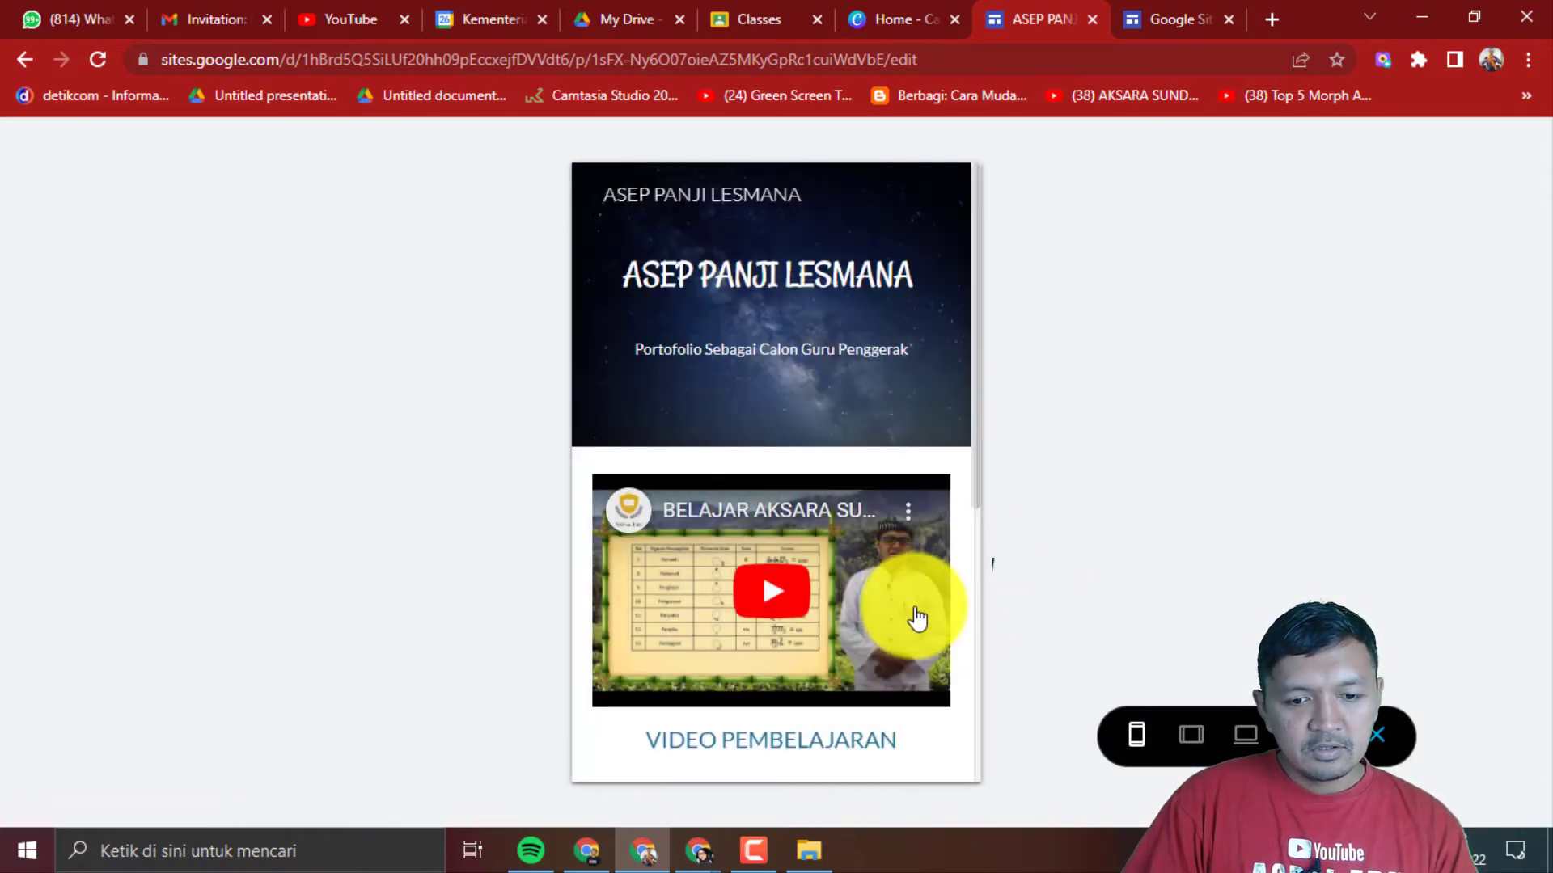
scroll(916, 619, "down", 5)
scroll(916, 620, "up", 2)
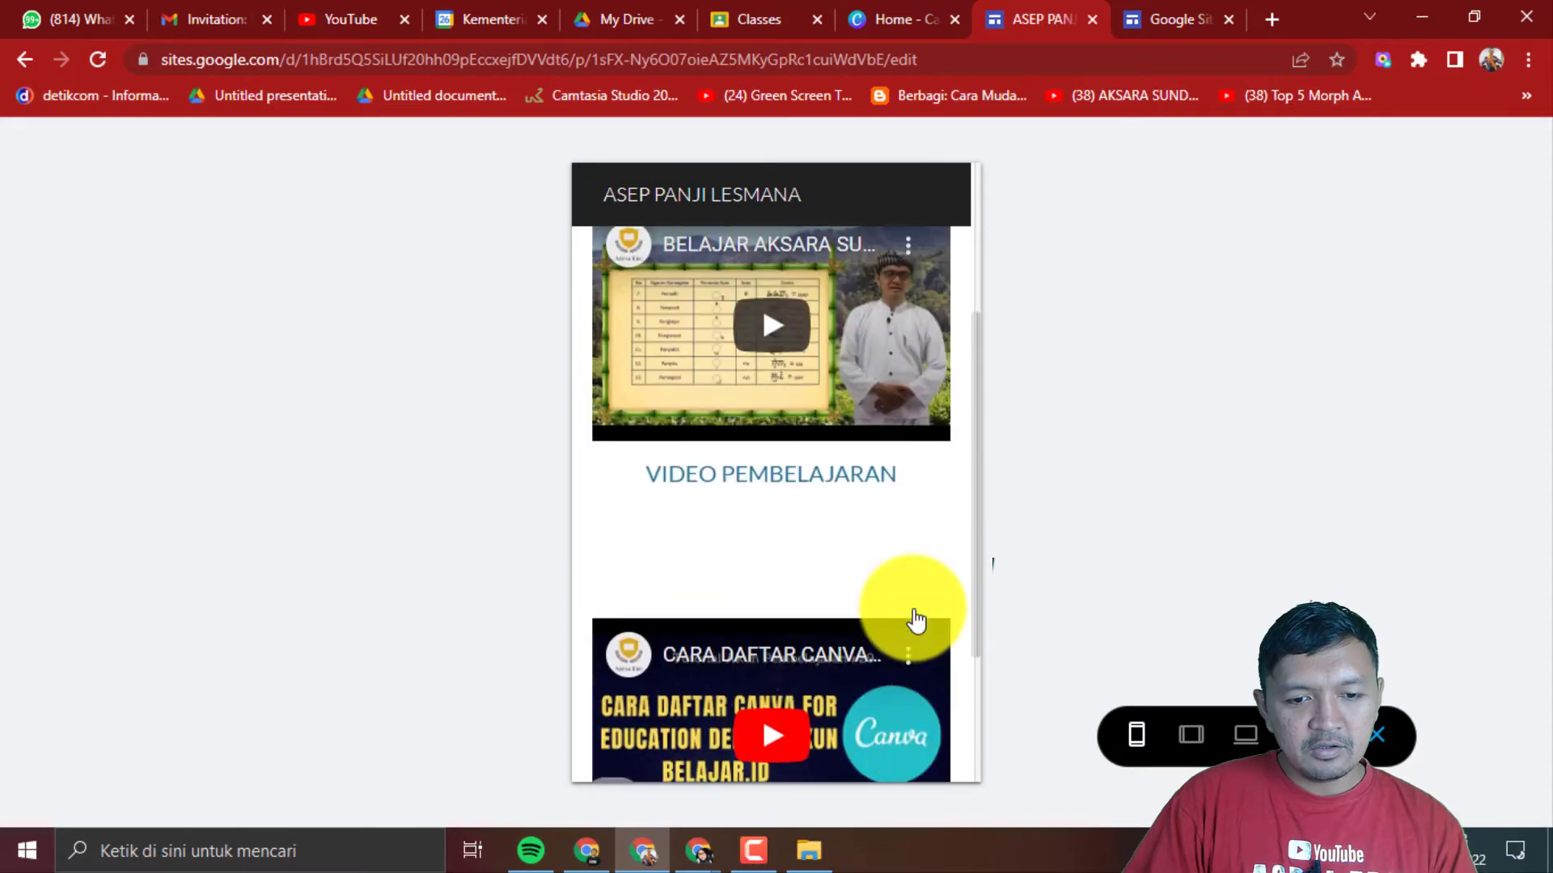
scroll(887, 558, "up", 4)
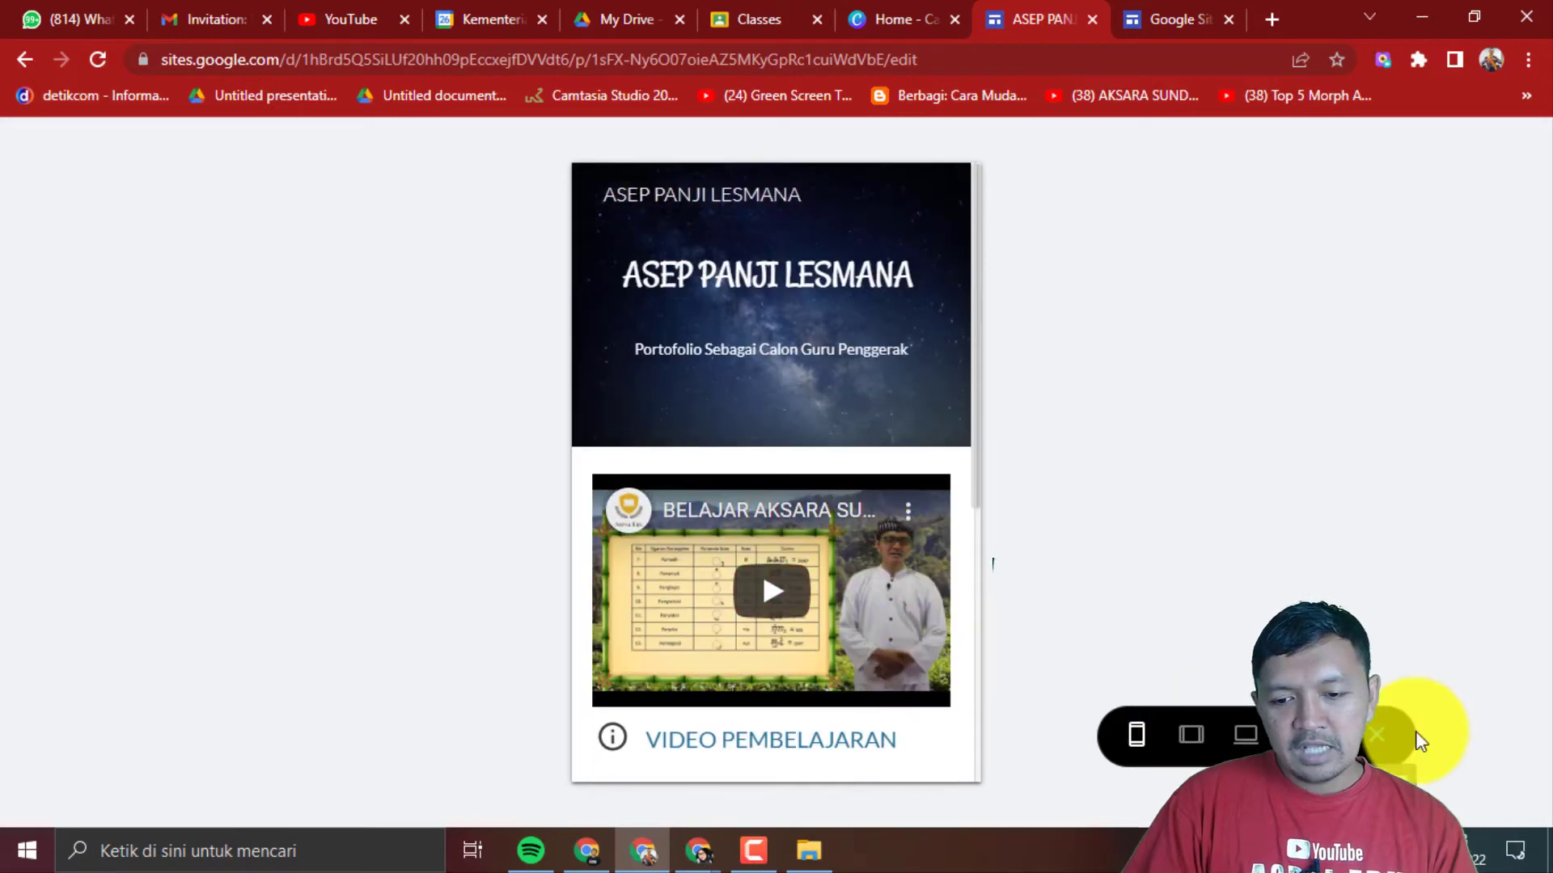
left_click(1377, 736)
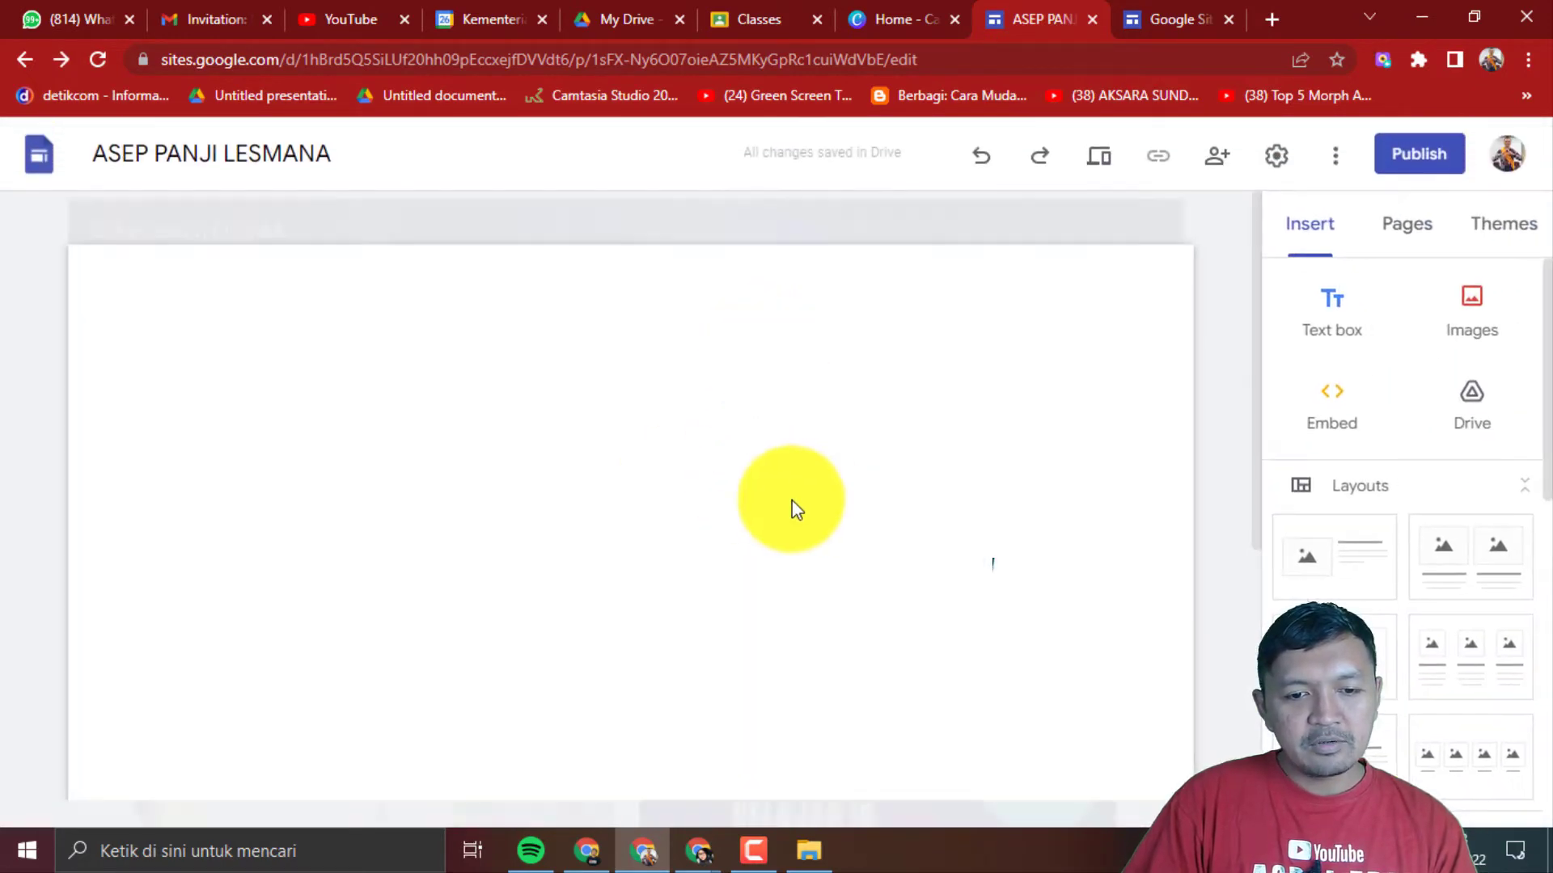
- Review the two video columns and the empty area beneath them in the page editor
scroll(736, 562, "down", 5)
scroll(736, 562, "up", 4)
scroll(736, 562, "down", 3)
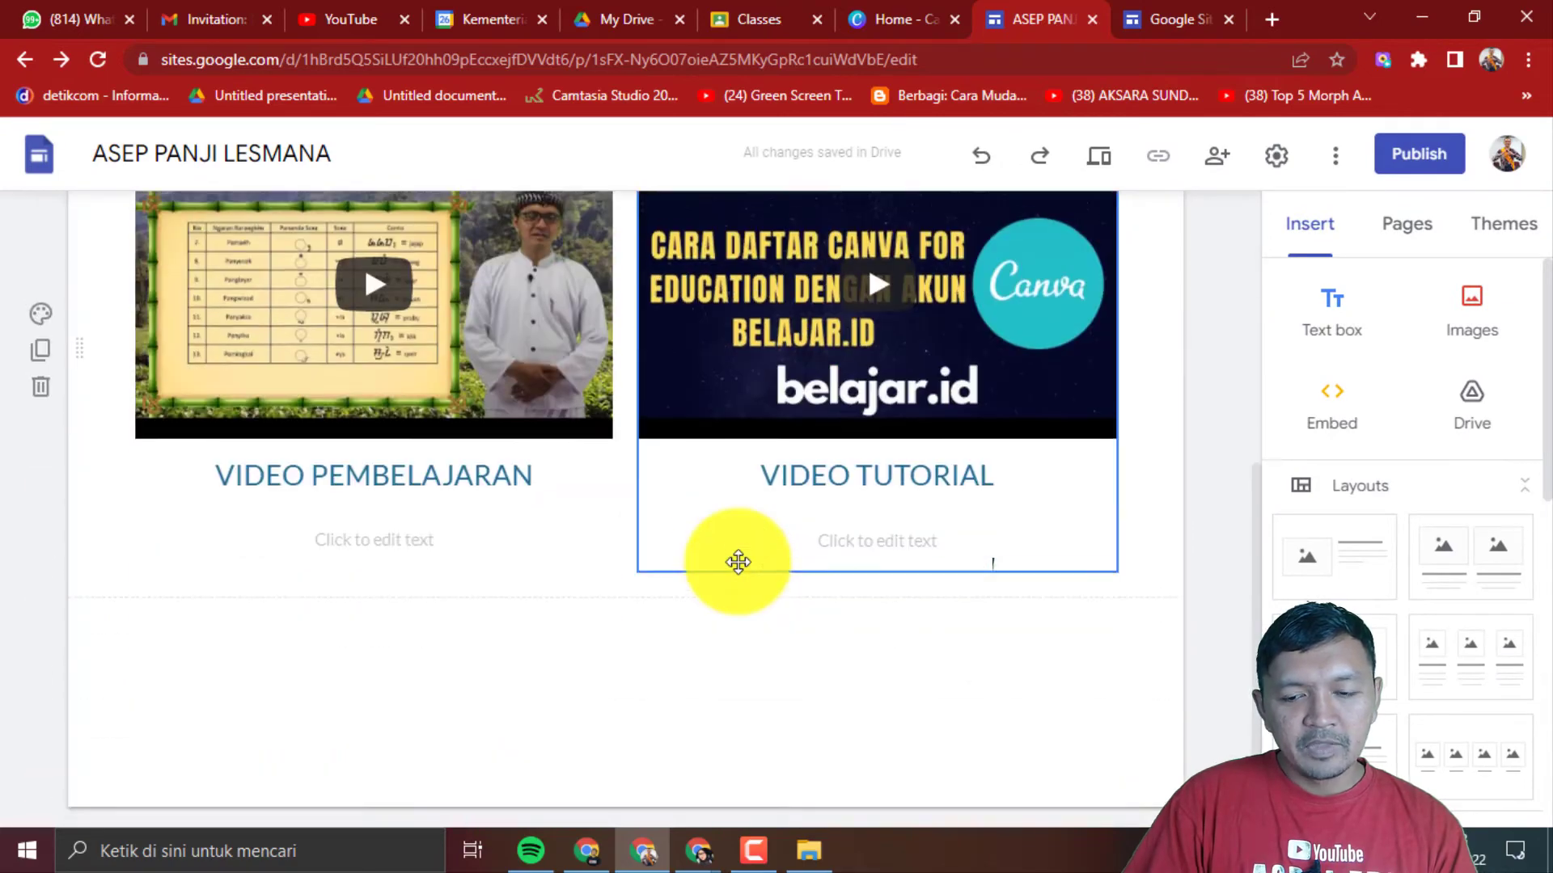
scroll(735, 562, "up", 6)
scroll(736, 559, "down", 5)
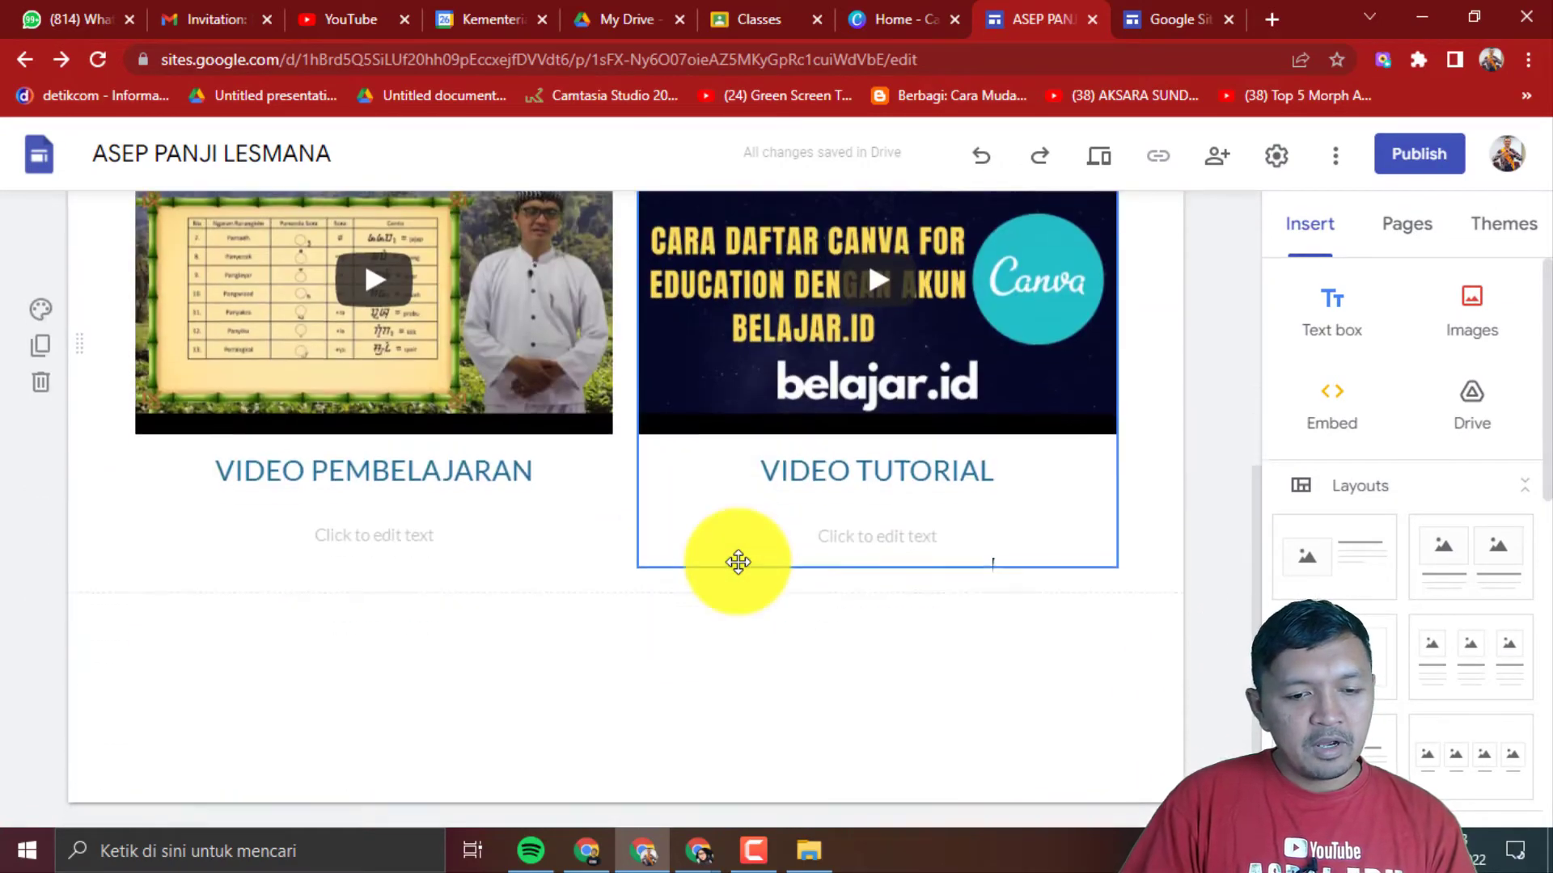
scroll(736, 559, "up", 5)
scroll(142, 617, "down", 5)
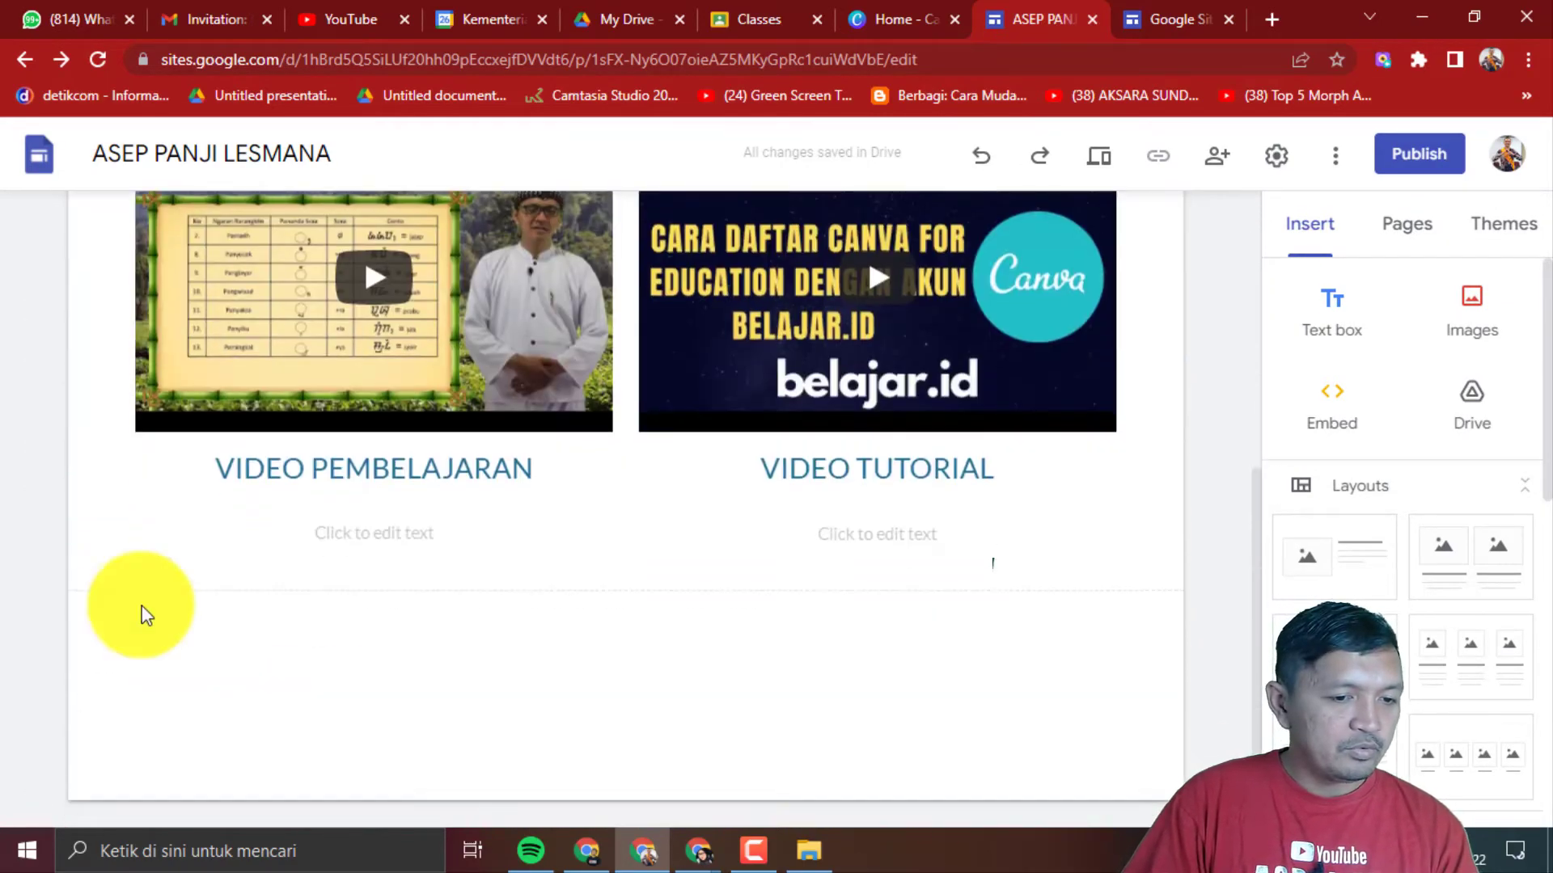
scroll(629, 619, "up", 5)
scroll(627, 628, "down", 5)
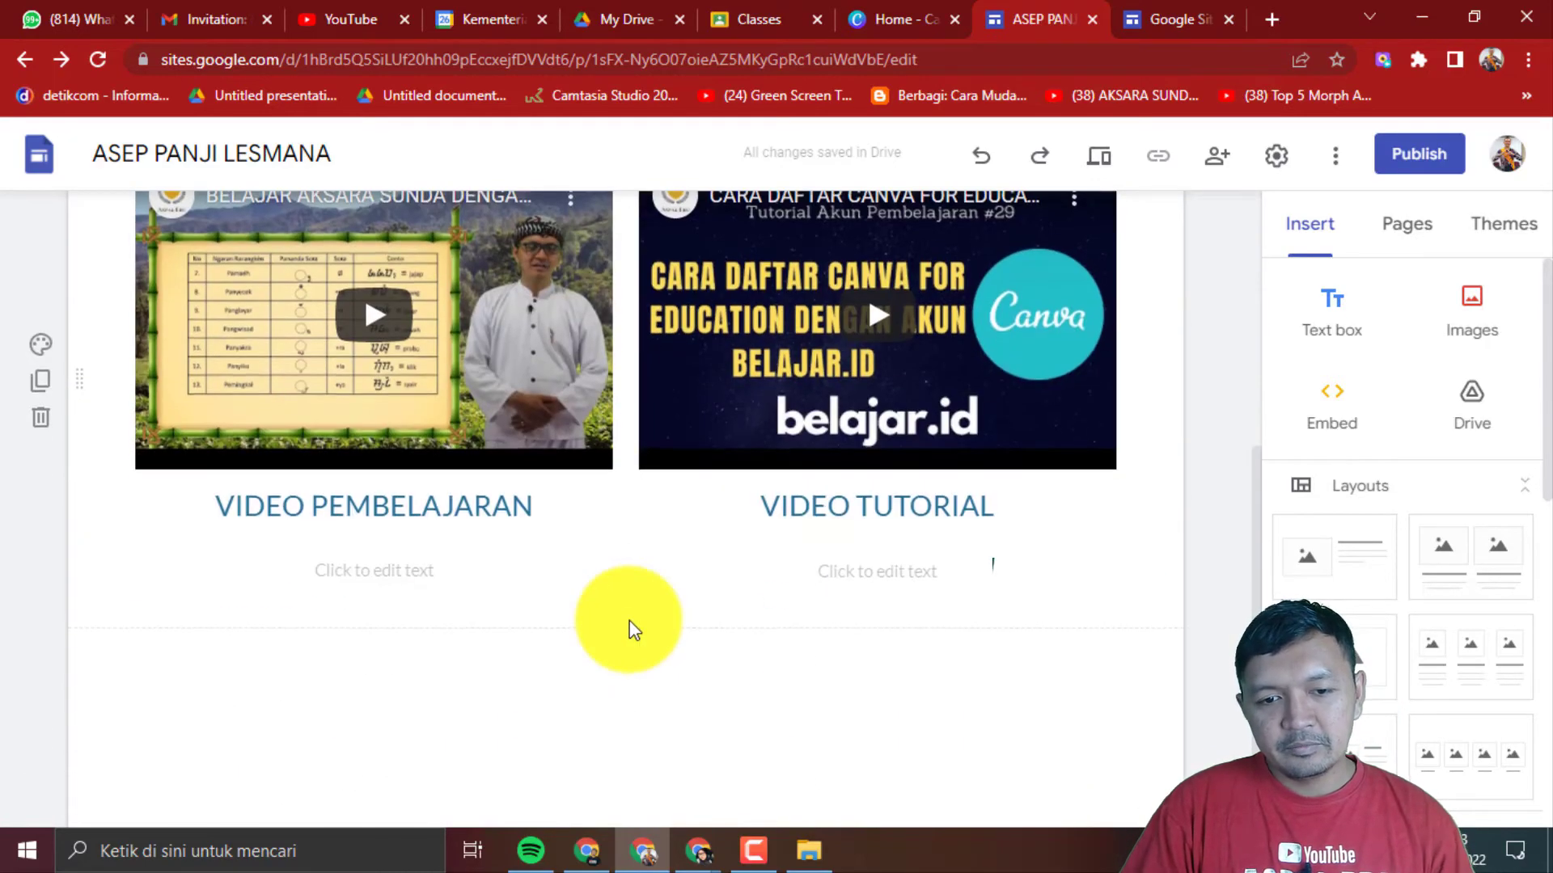
scroll(627, 628, "up", 4)
scroll(511, 583, "down", 5)
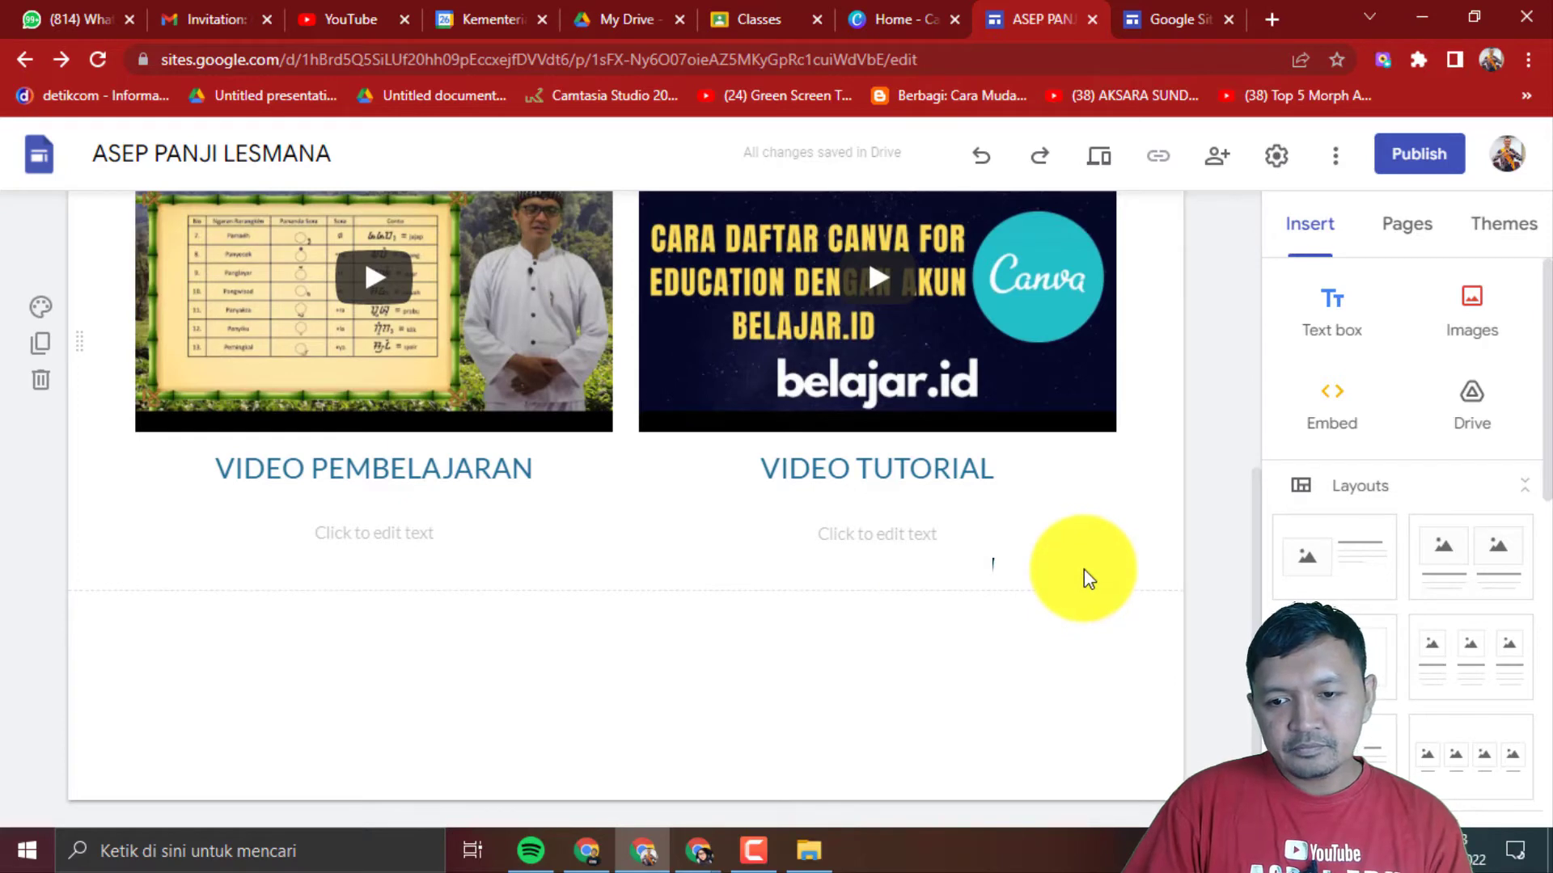
- Insert an empty text box in the blank area below the two video columns
scroll(506, 672, "up", 4)
scroll(502, 658, "up", 2)
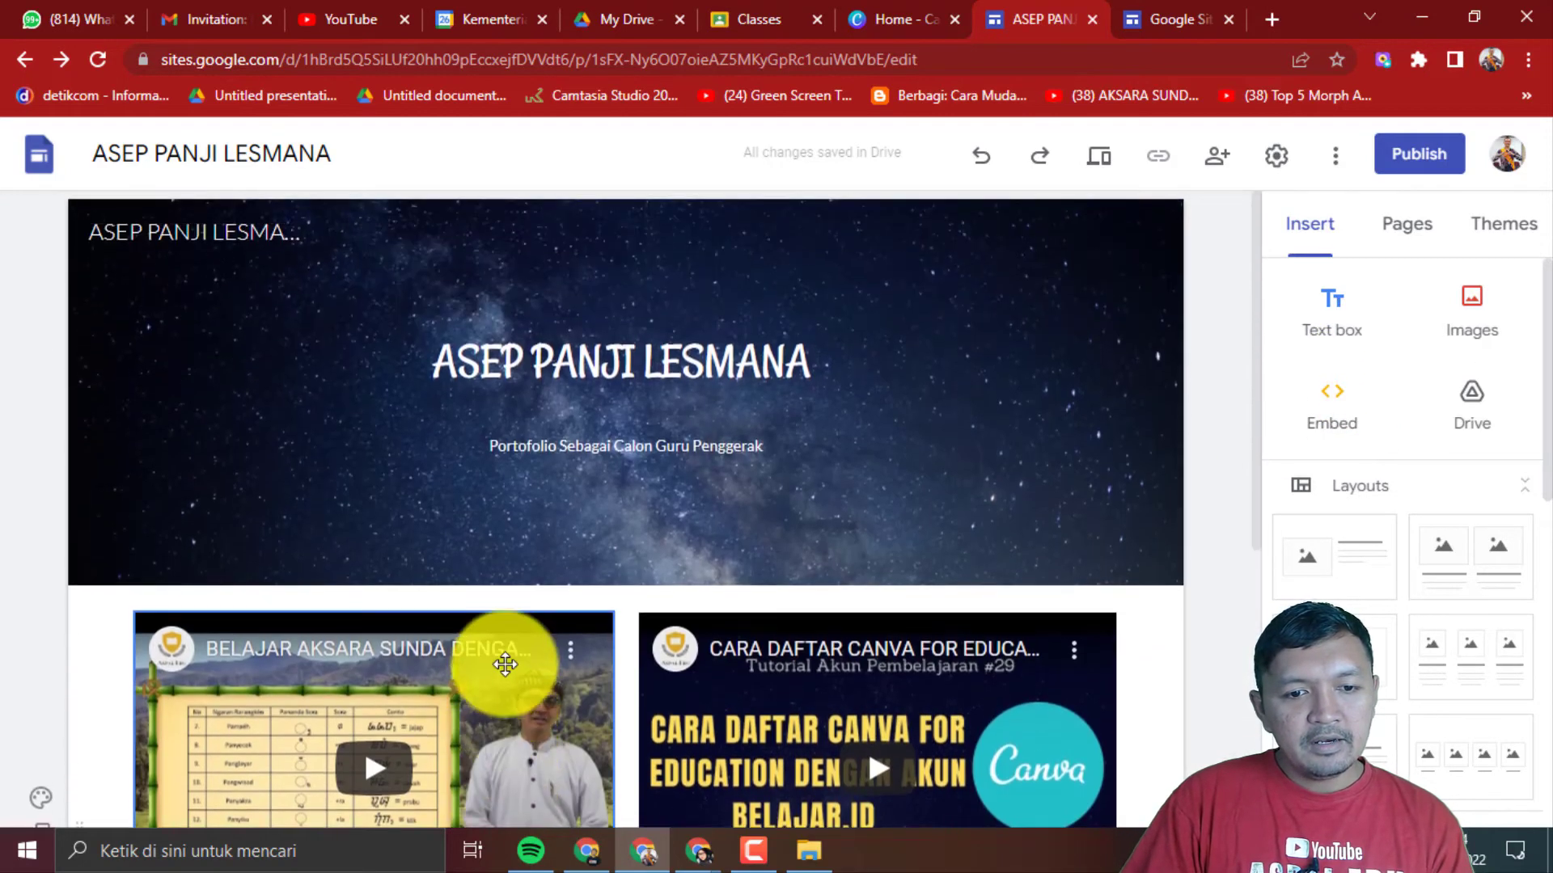
scroll(502, 658, "down", 6)
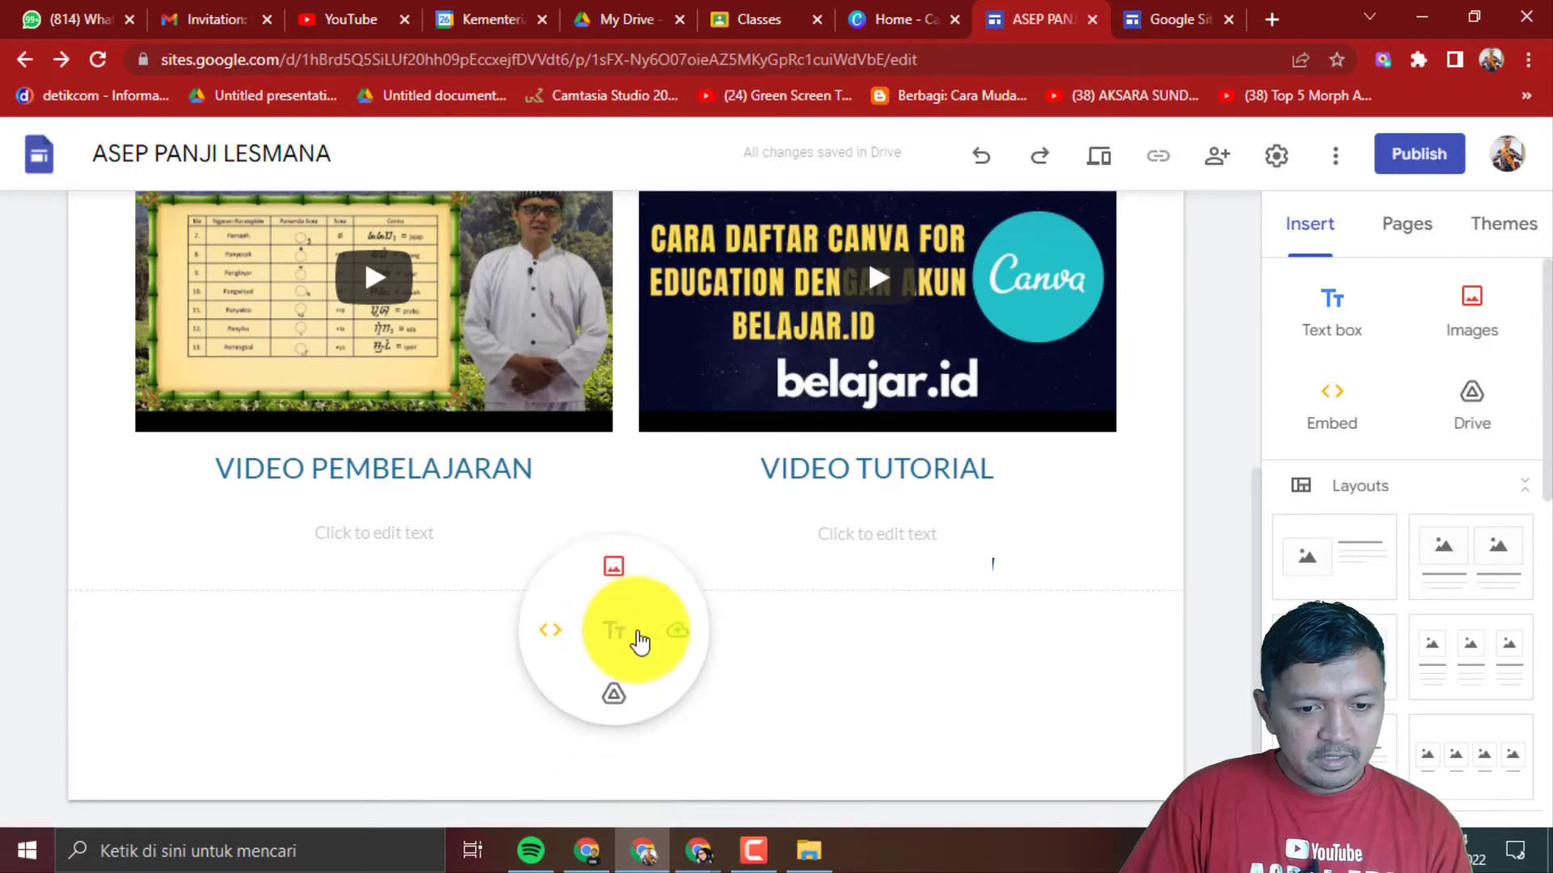
left_click(625, 645)
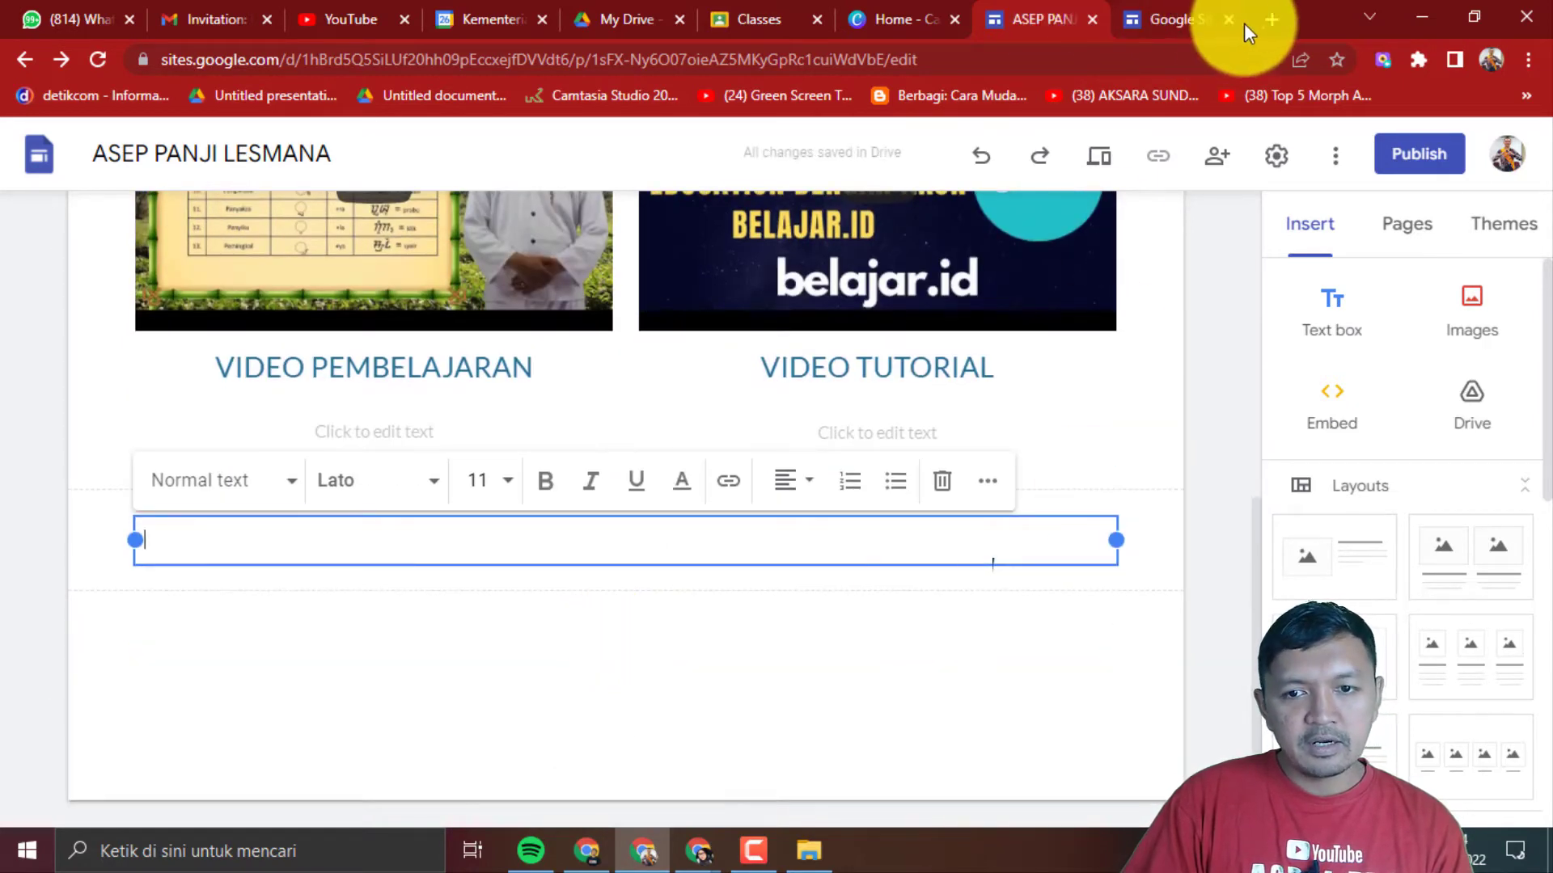
- Search the web for "AKSARA SUNDA WIKIPEDIA" in a new browser tab and open the "Sundanese script" Wikipedia article
left_click(1271, 21)
left_click(1019, 62)
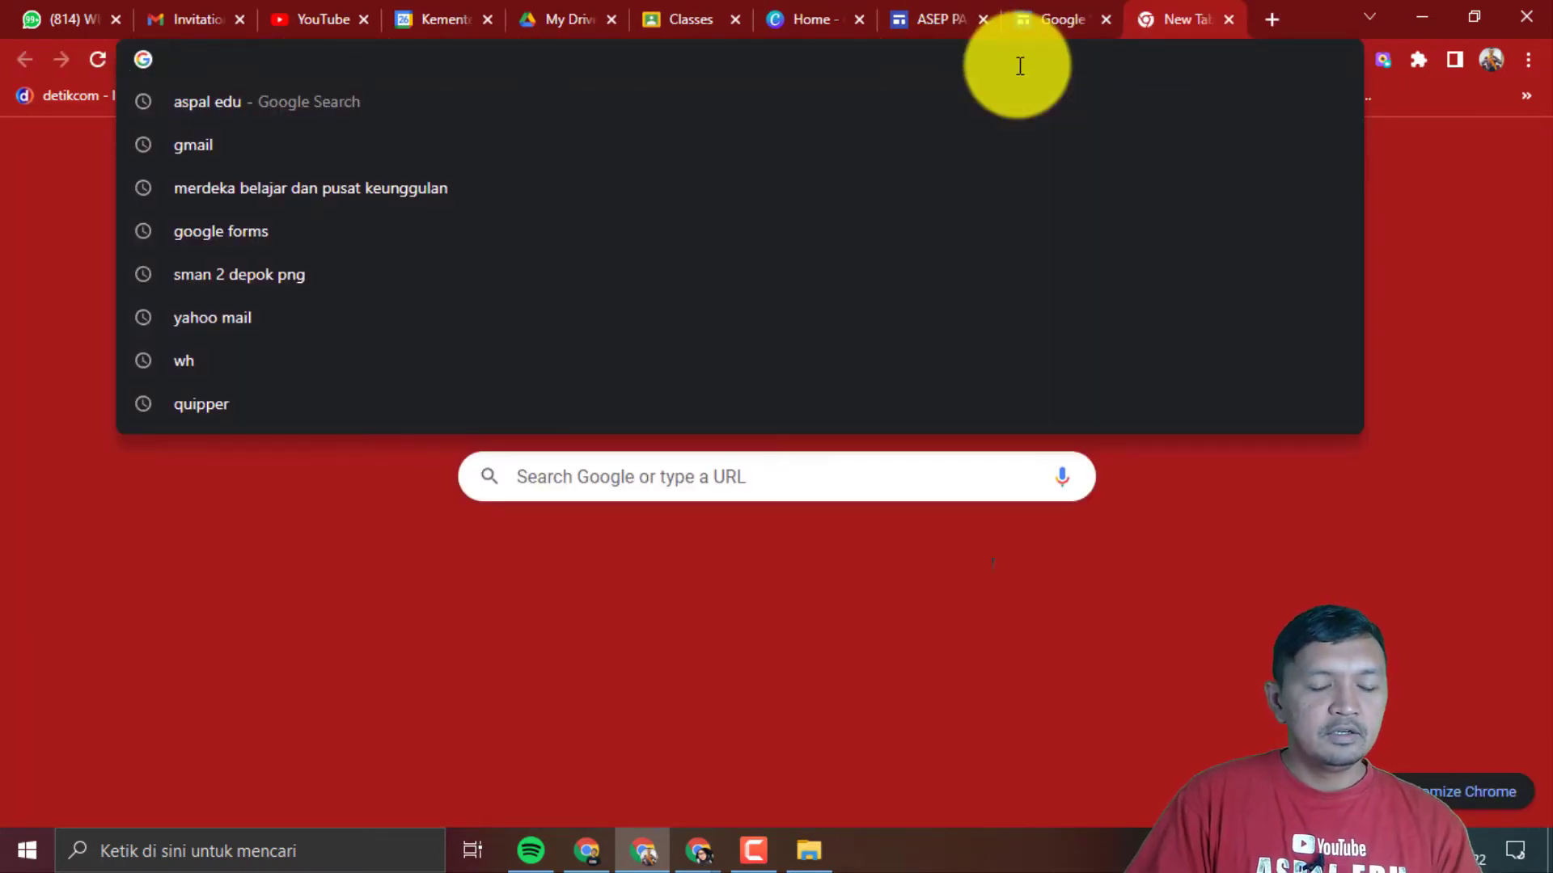
type("AKSARA SAUND")
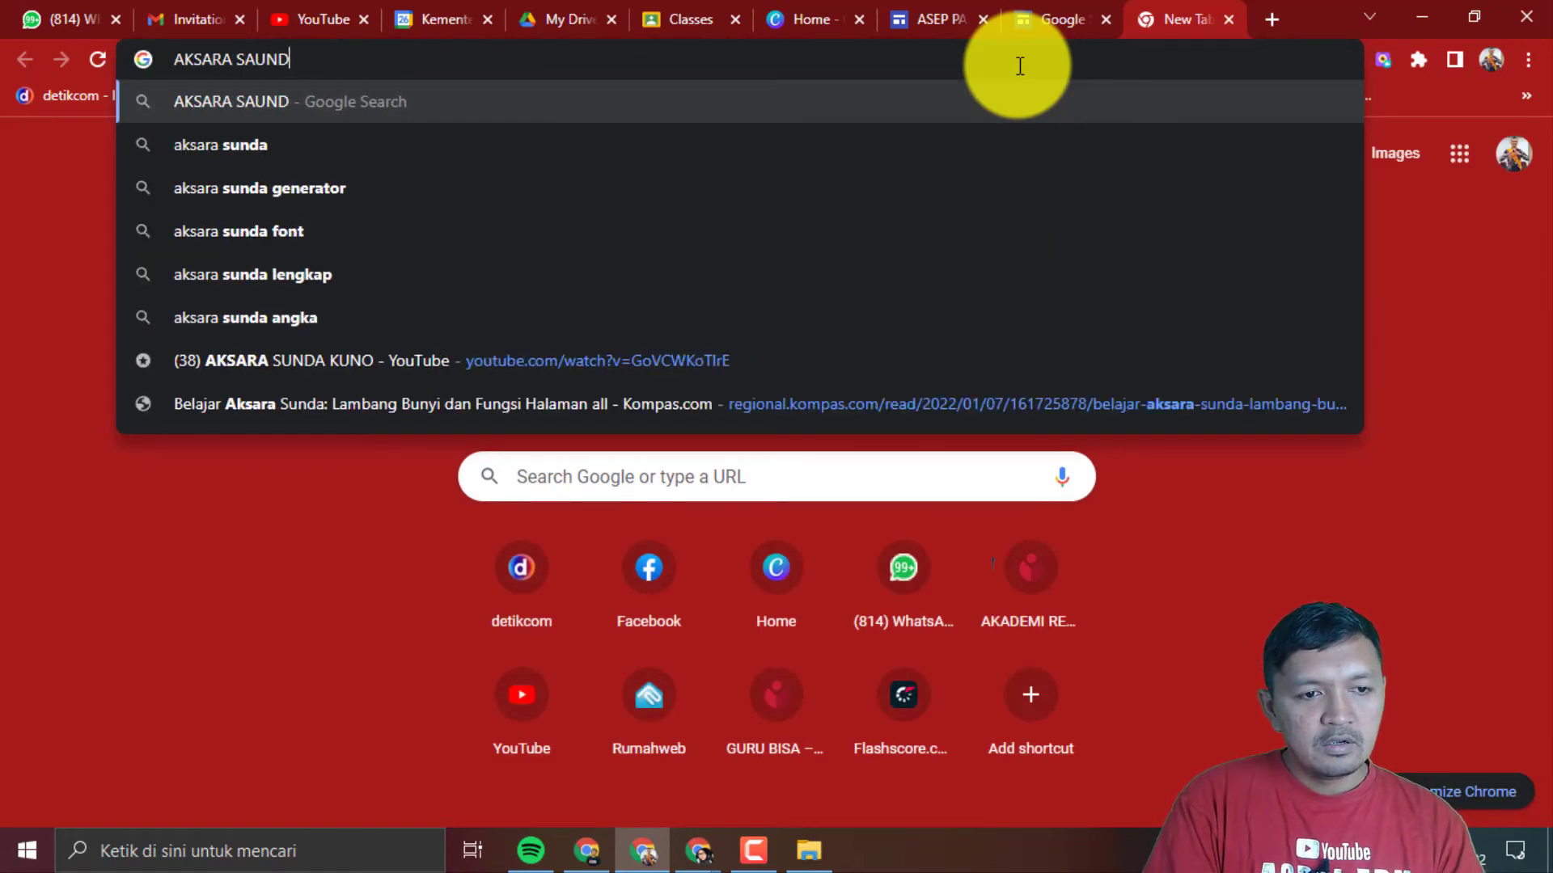
key("BackSpace")
key("BackSpace")
key("BackSpace")
key("BackSpace")
type("UNDA")
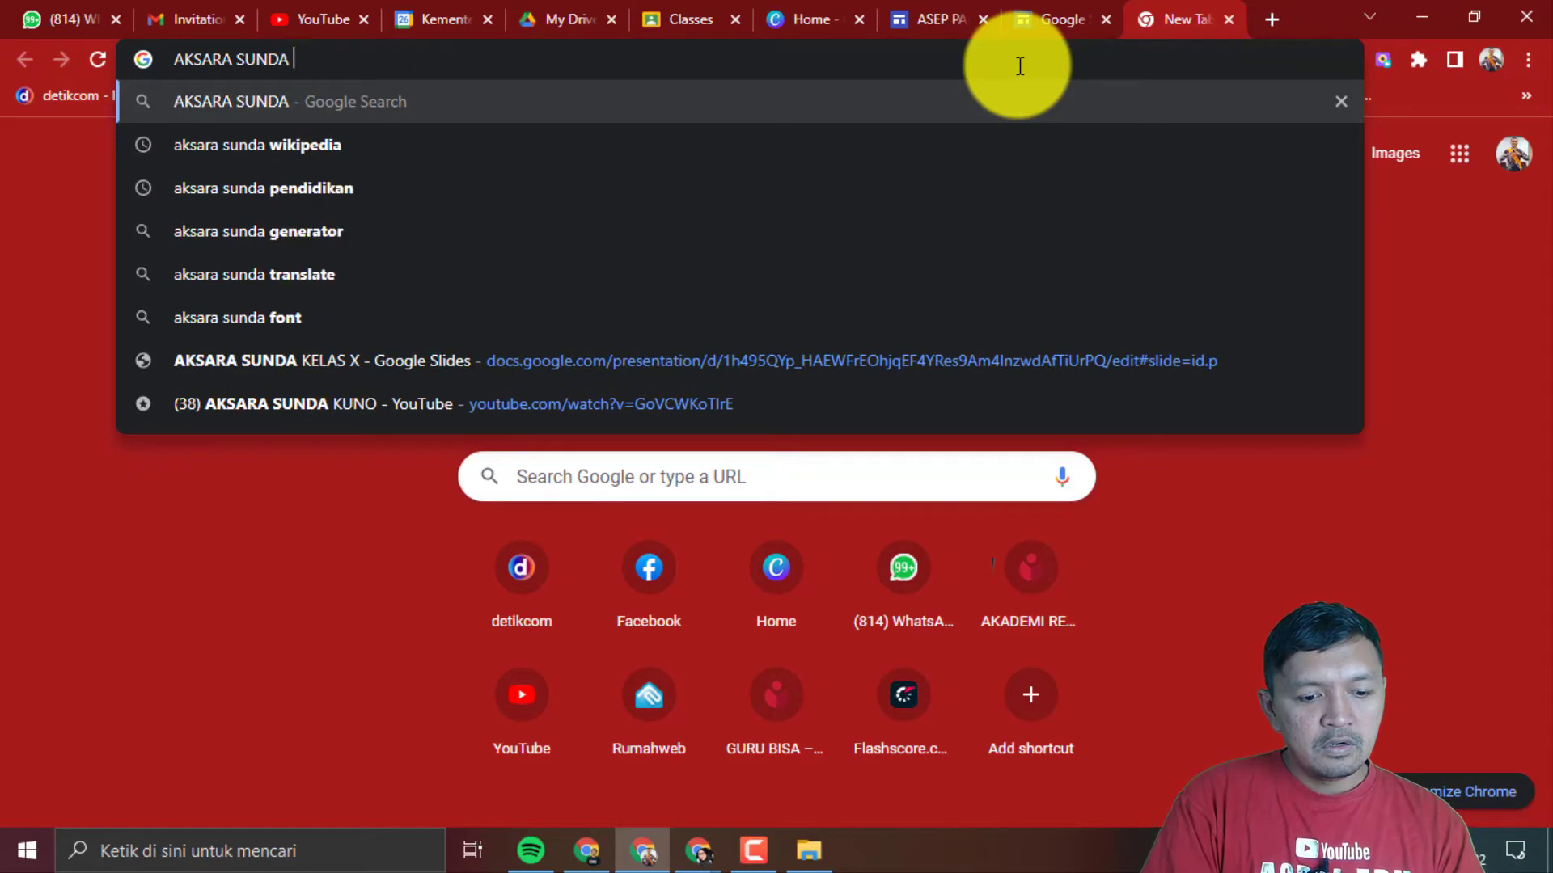
type(" WIKIPEDIA")
key("Return")
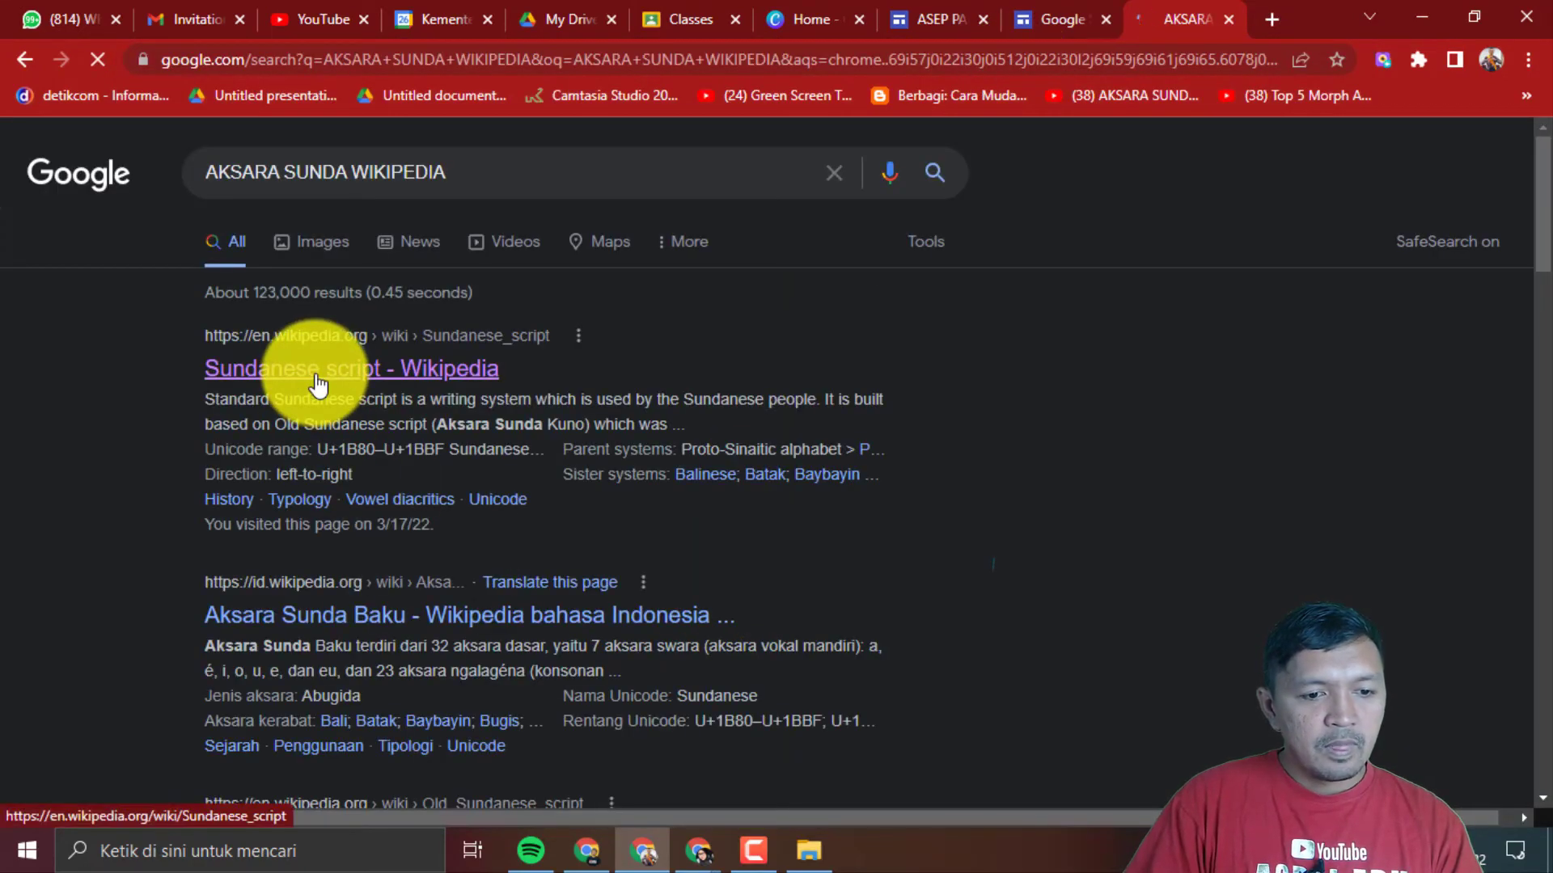
left_click(317, 377)
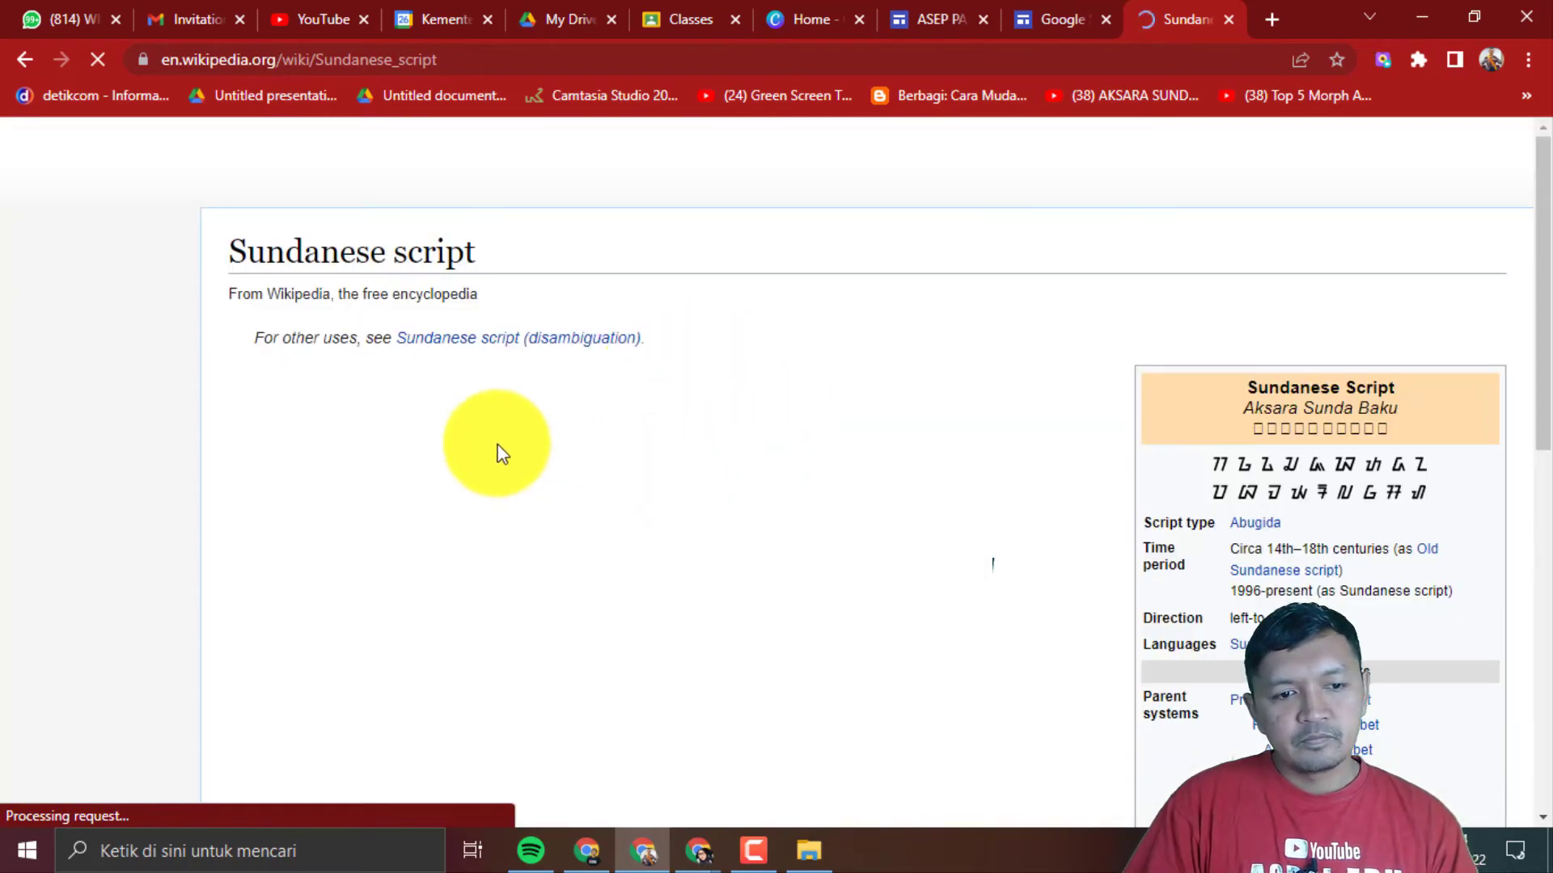
- Copy all the paragraphs of the article's Typology section, from "The standardized script" to the end of the "Graphically" paragraph
scroll(286, 412, "down", 5)
scroll(286, 411, "down", 4)
scroll(228, 458, "up", 1)
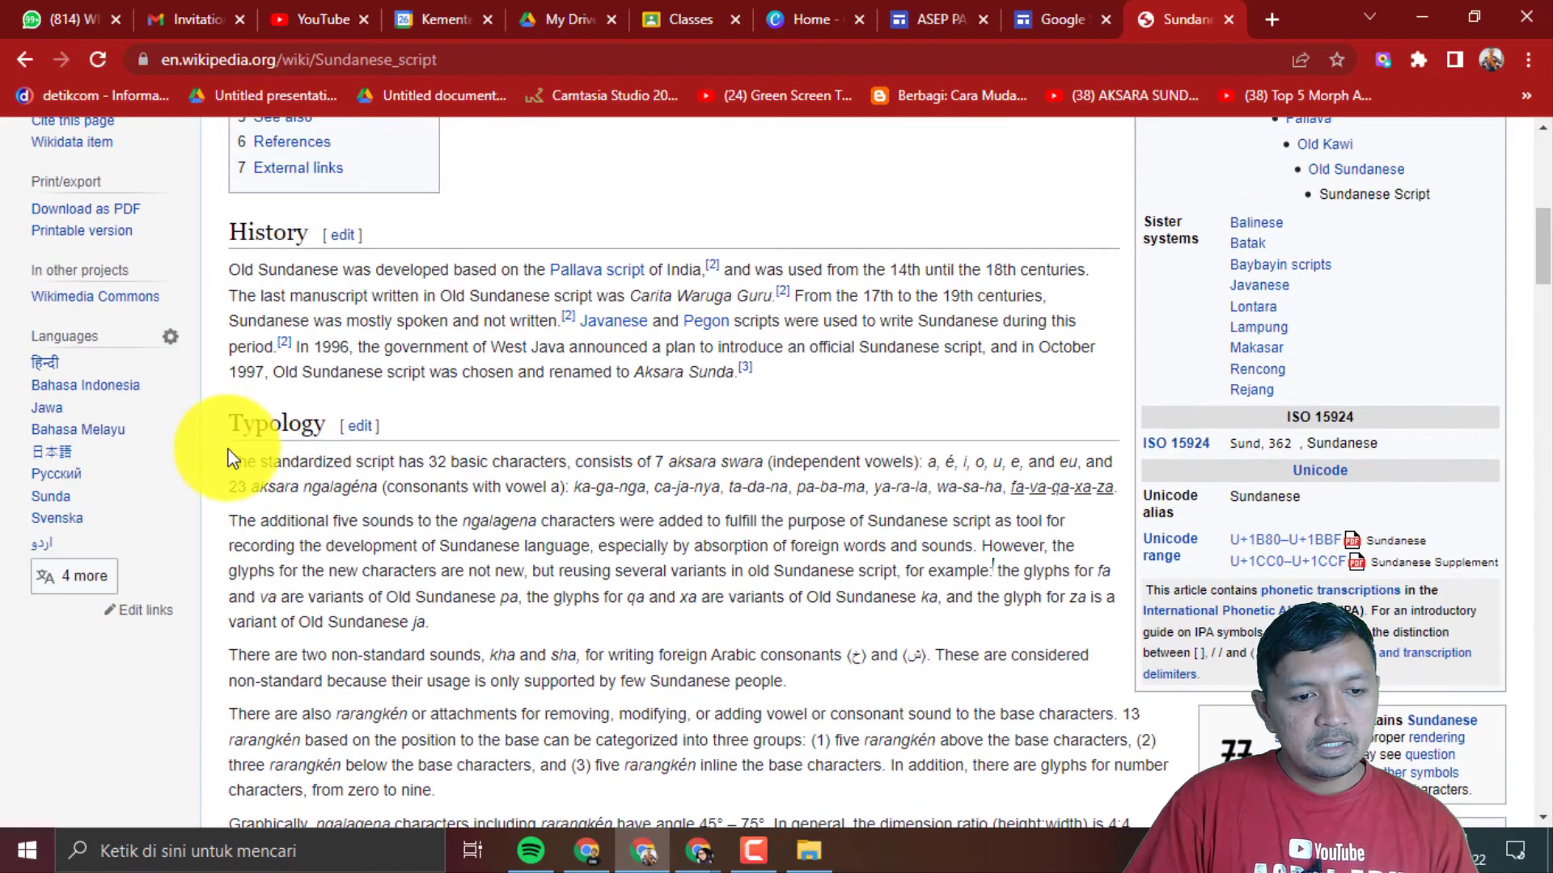
left_click_drag(234, 458, 728, 399)
key("ctrl+c")
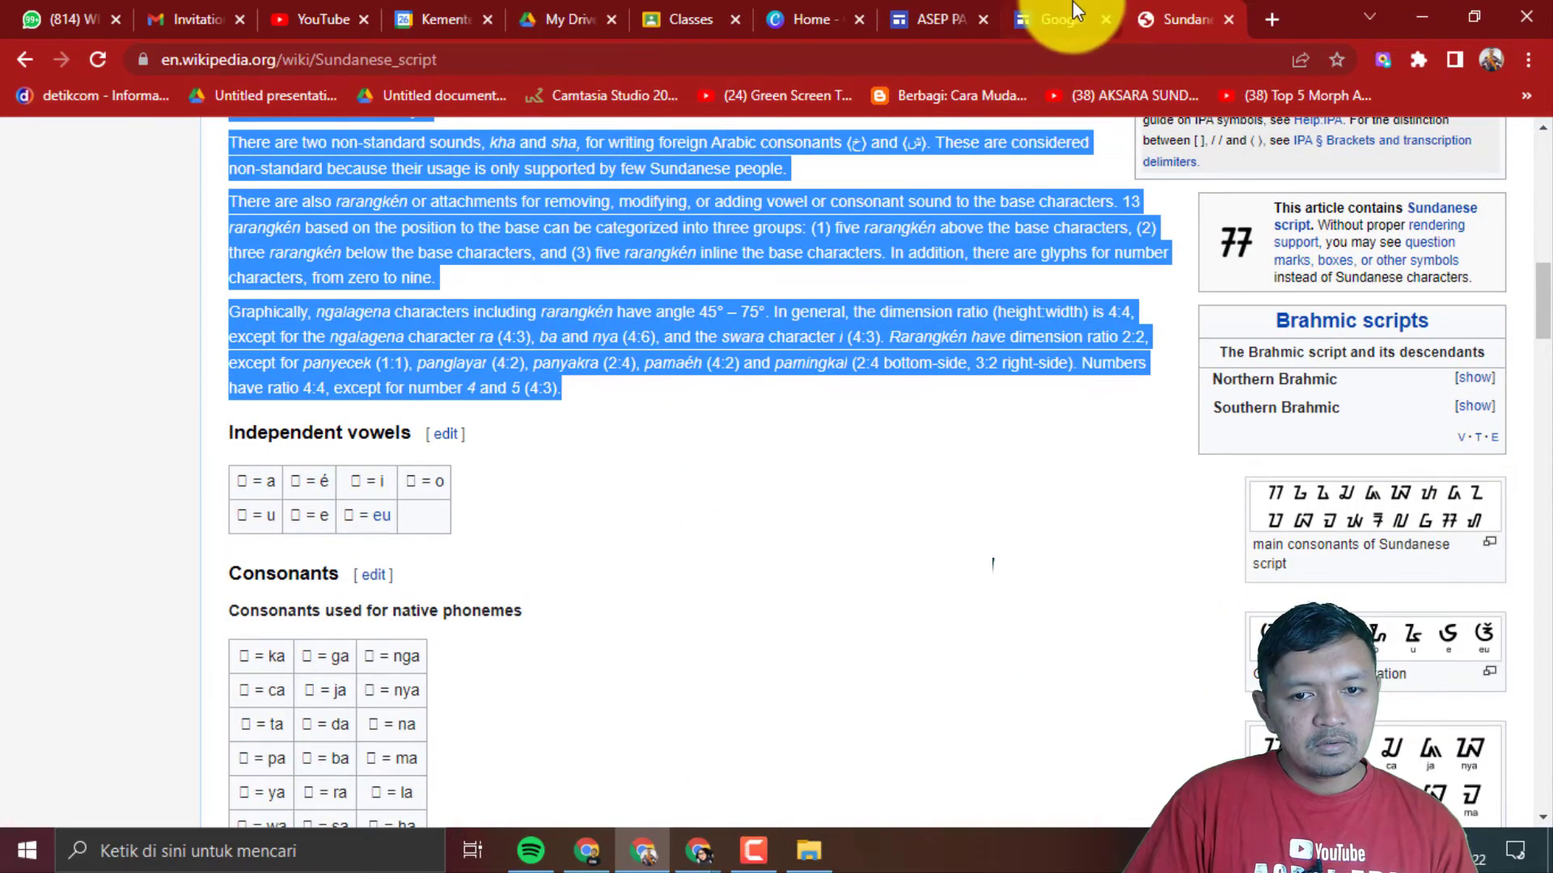
- Return to the portfolio site editor and paste the copied Typology text into the empty text box
left_click(1059, 20)
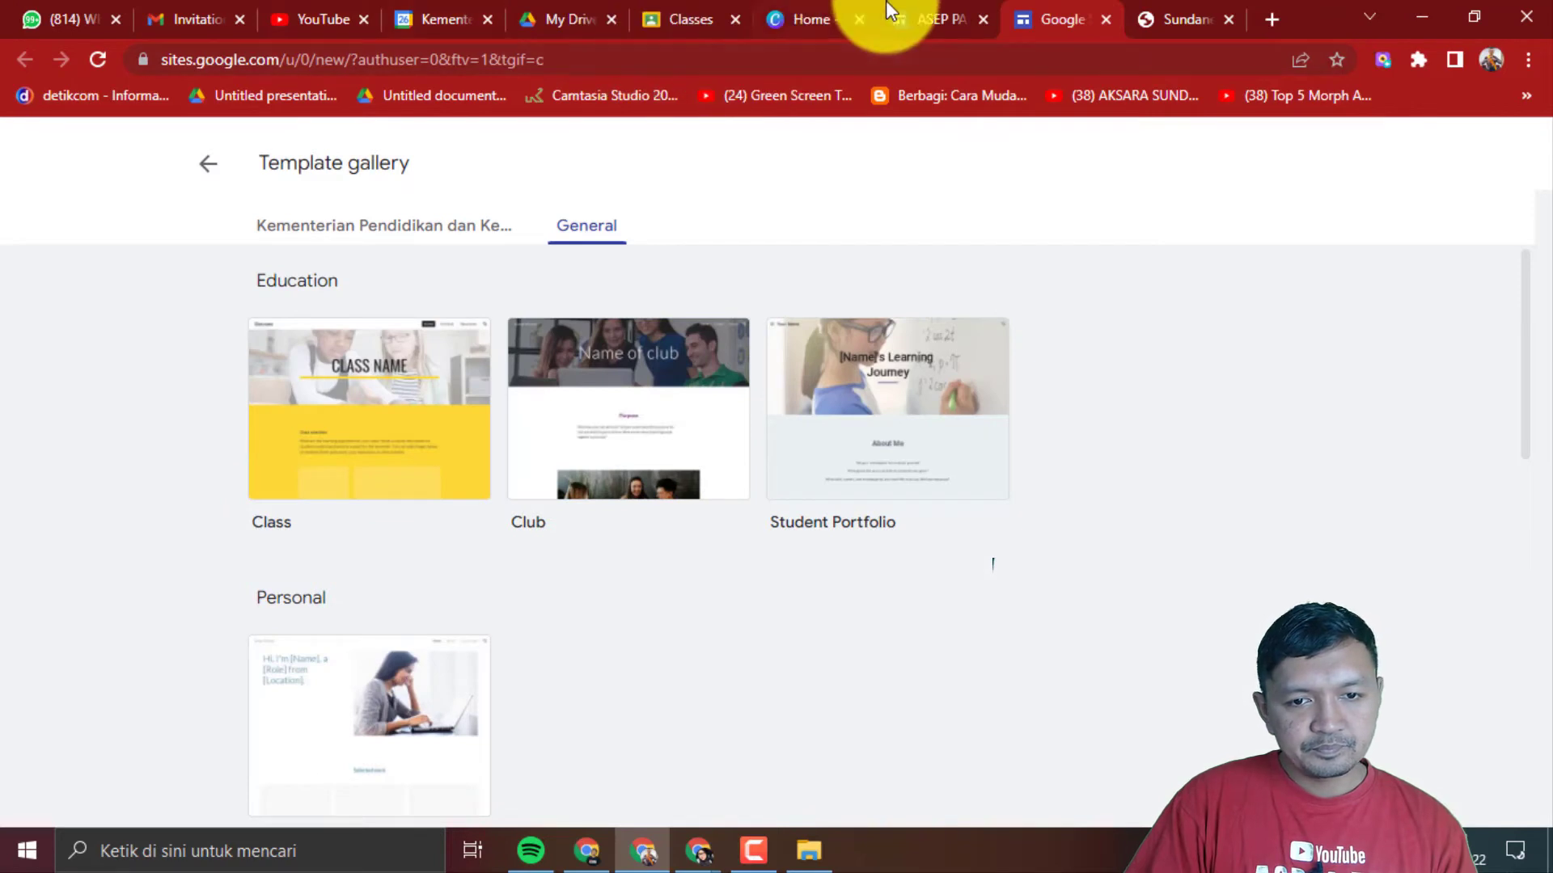
left_click(967, 6)
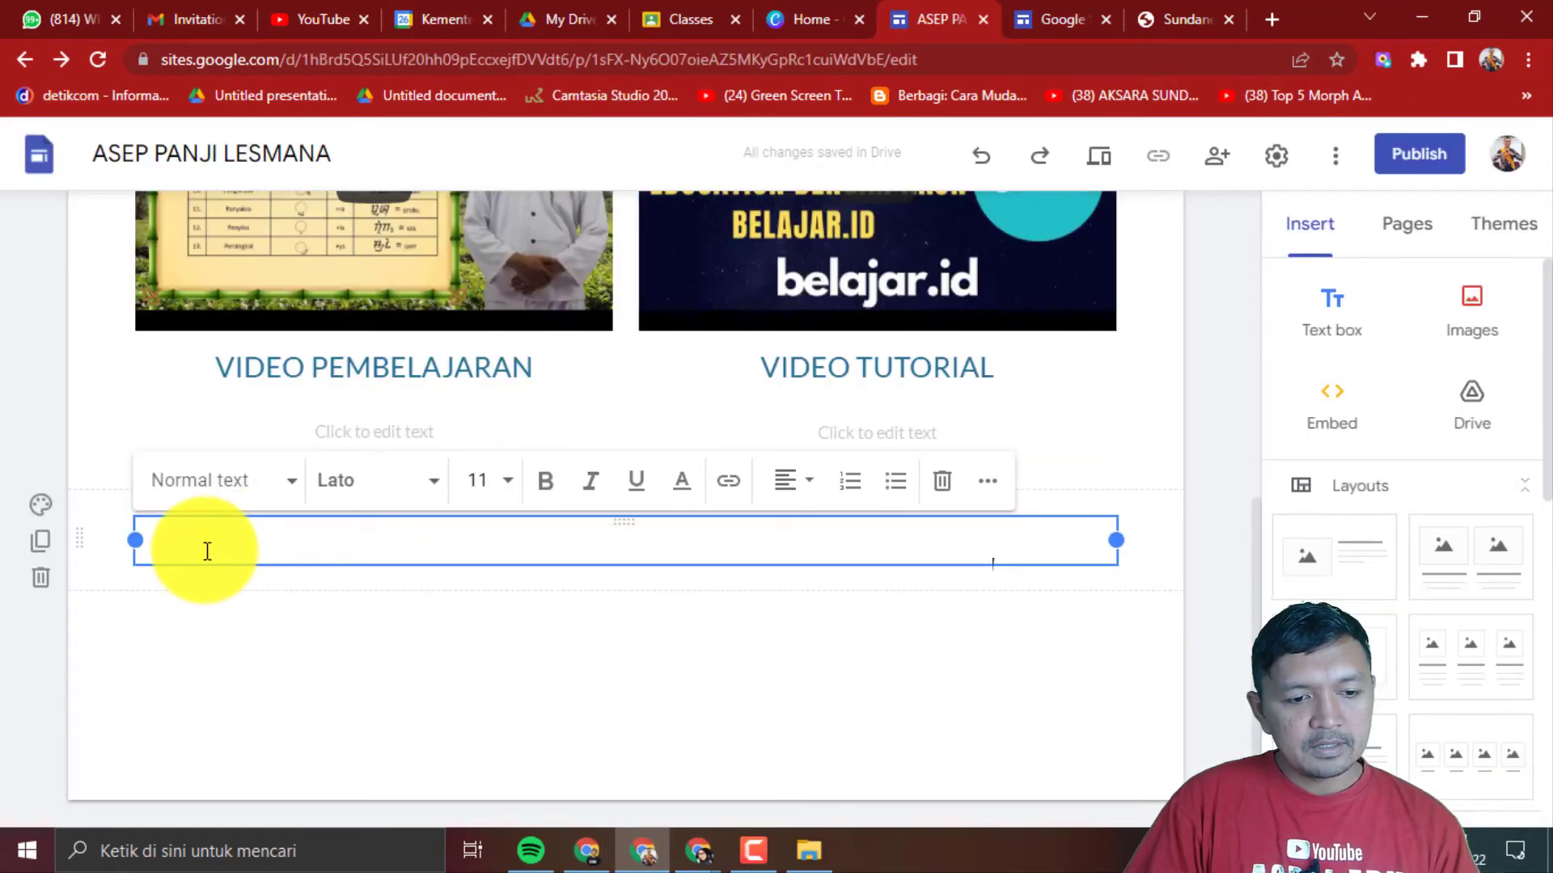
key("ctrl+v")
scroll(658, 468, "down", 3)
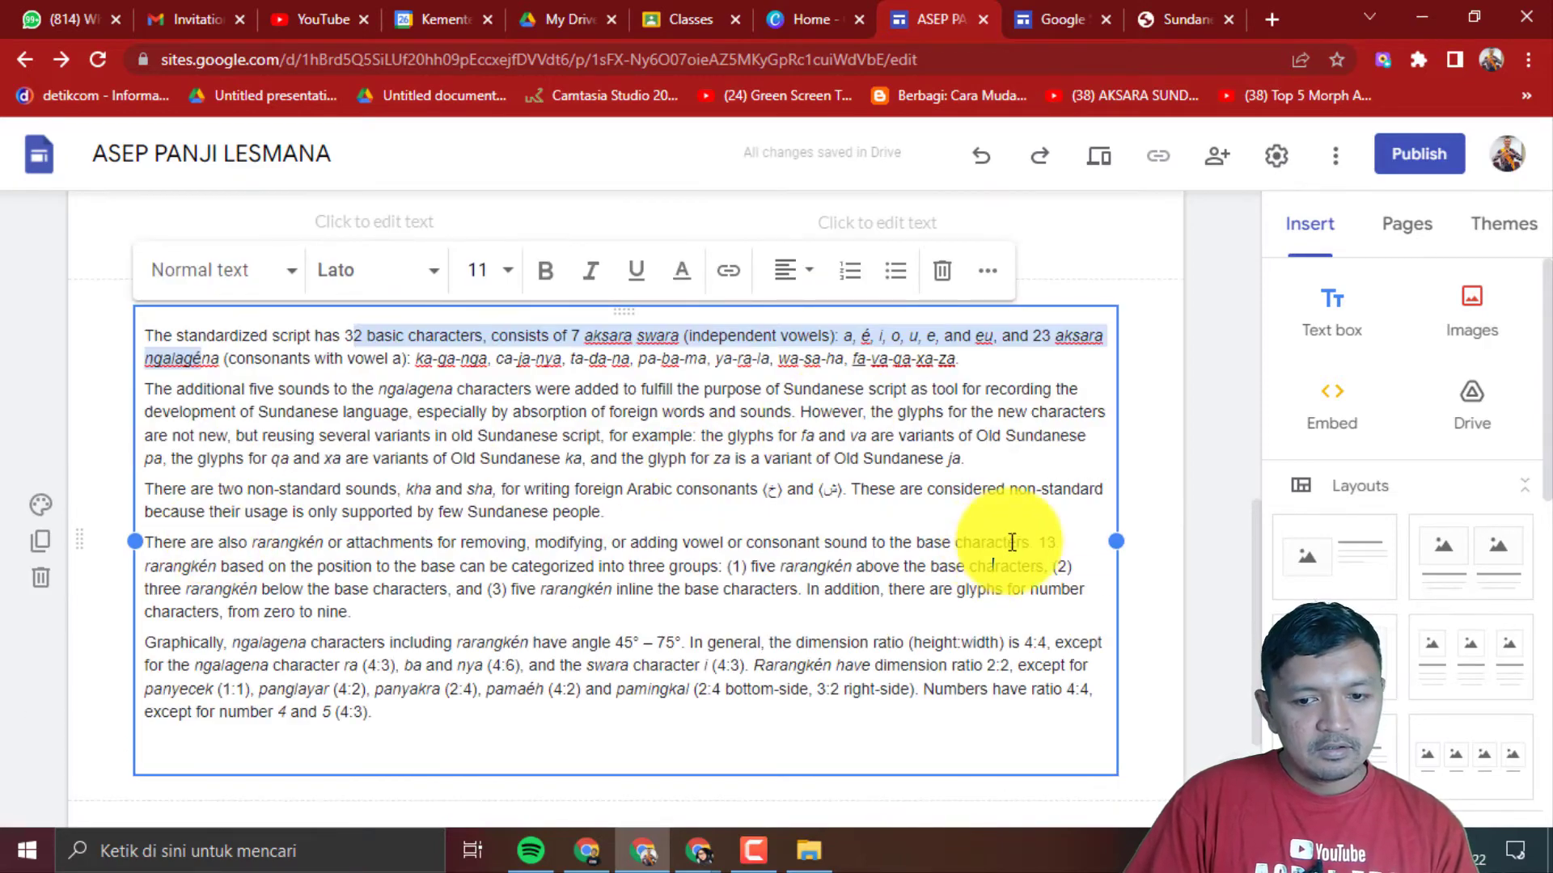
left_click(1151, 510)
- Narrow the pasted text box from its right side to slightly more than half of the section's content width
scroll(624, 485, "up", 3)
scroll(626, 485, "down", 1)
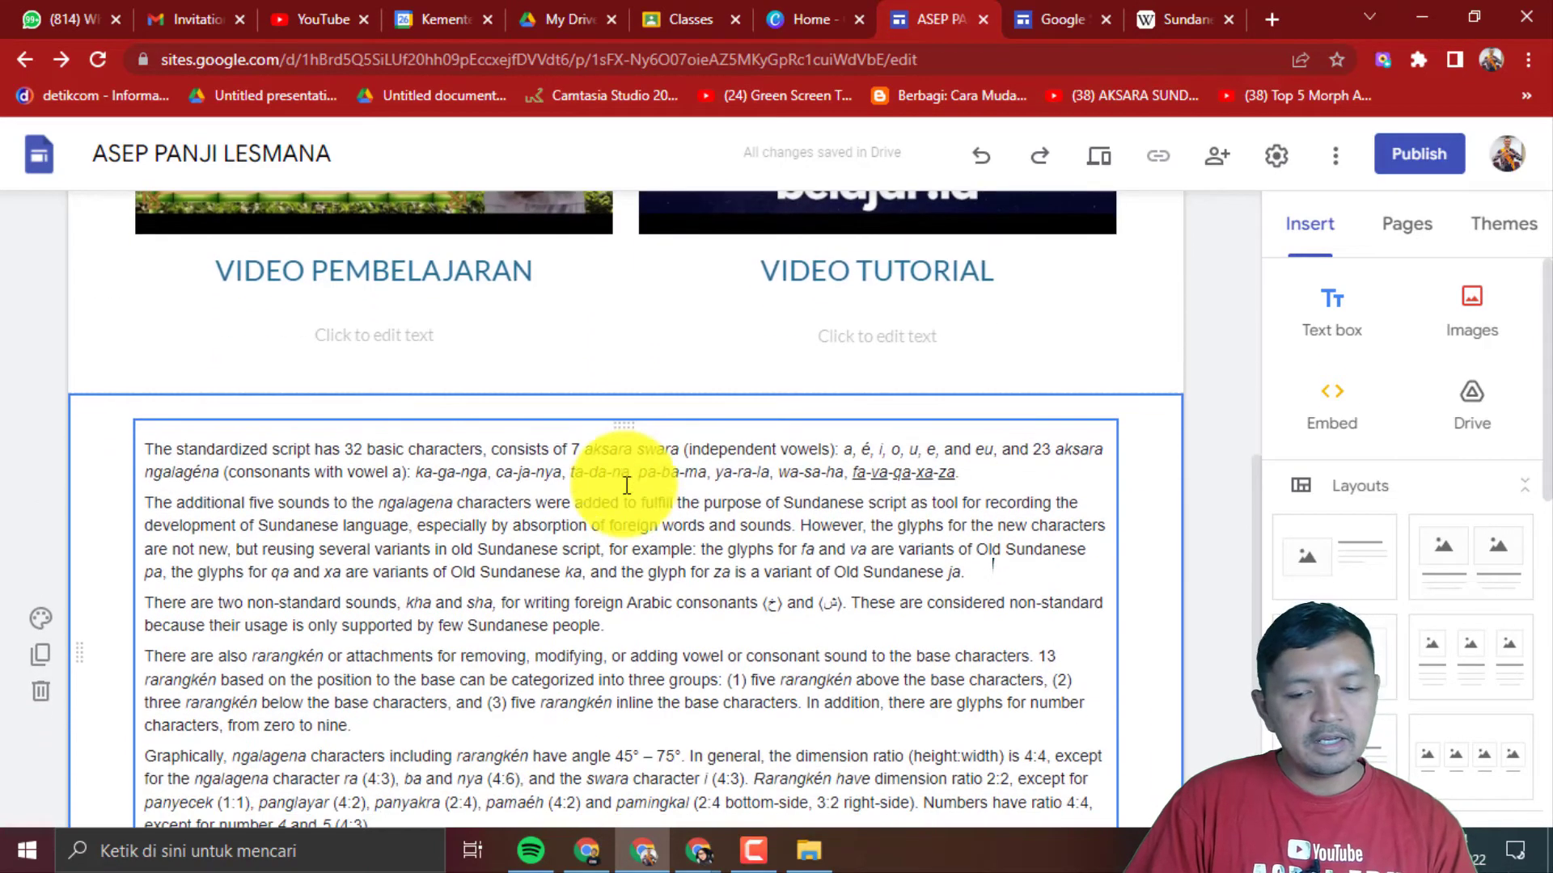
scroll(242, 434, "down", 4)
scroll(321, 440, "up", 3)
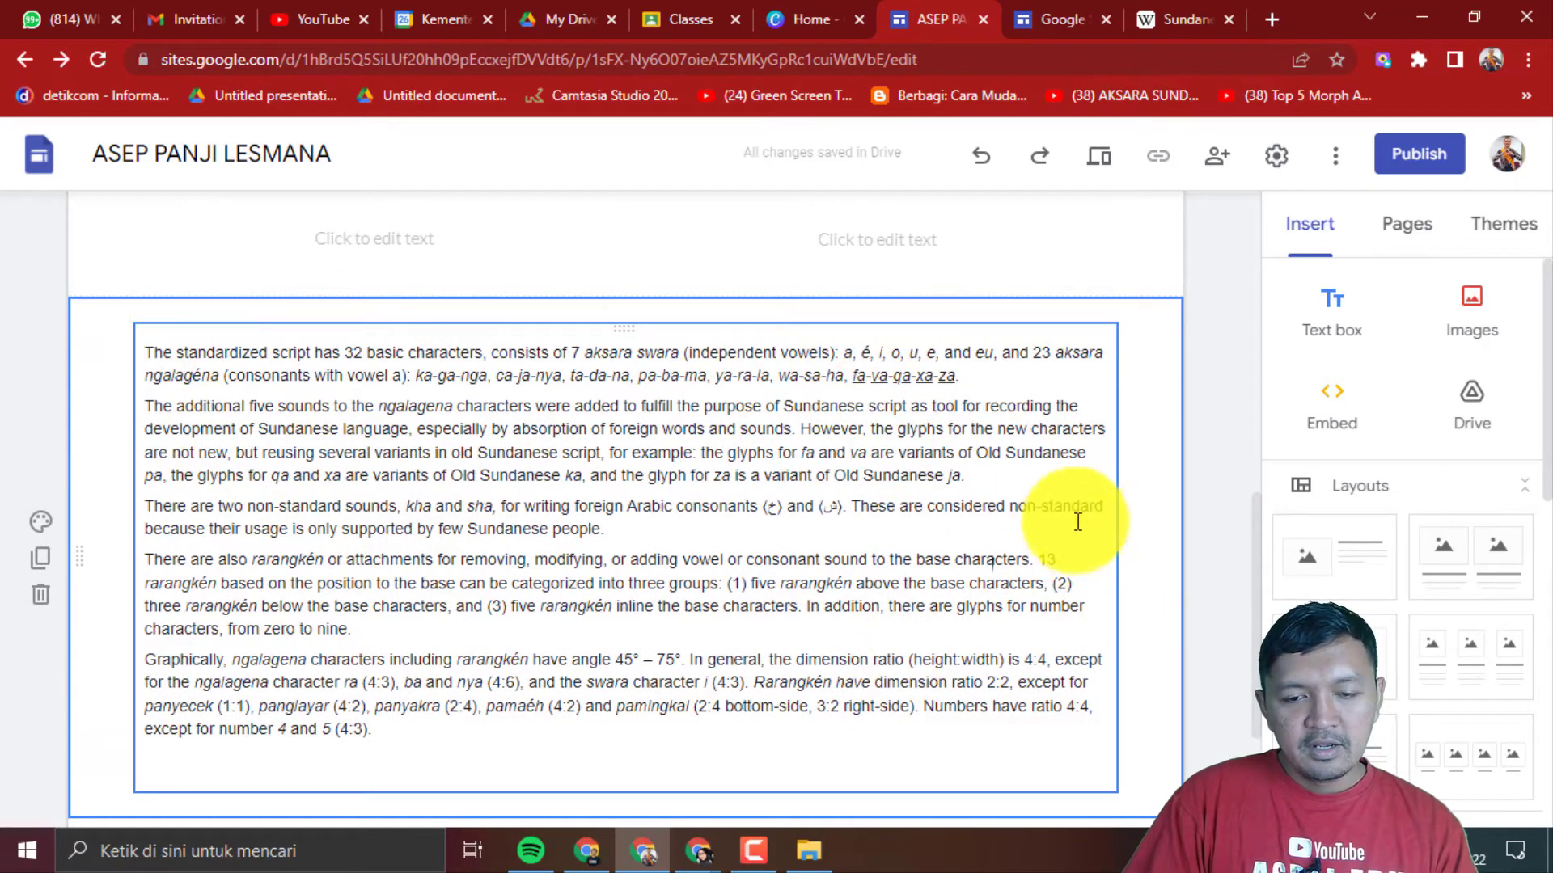
left_click(1136, 557)
left_click_drag(1117, 557, 731, 555)
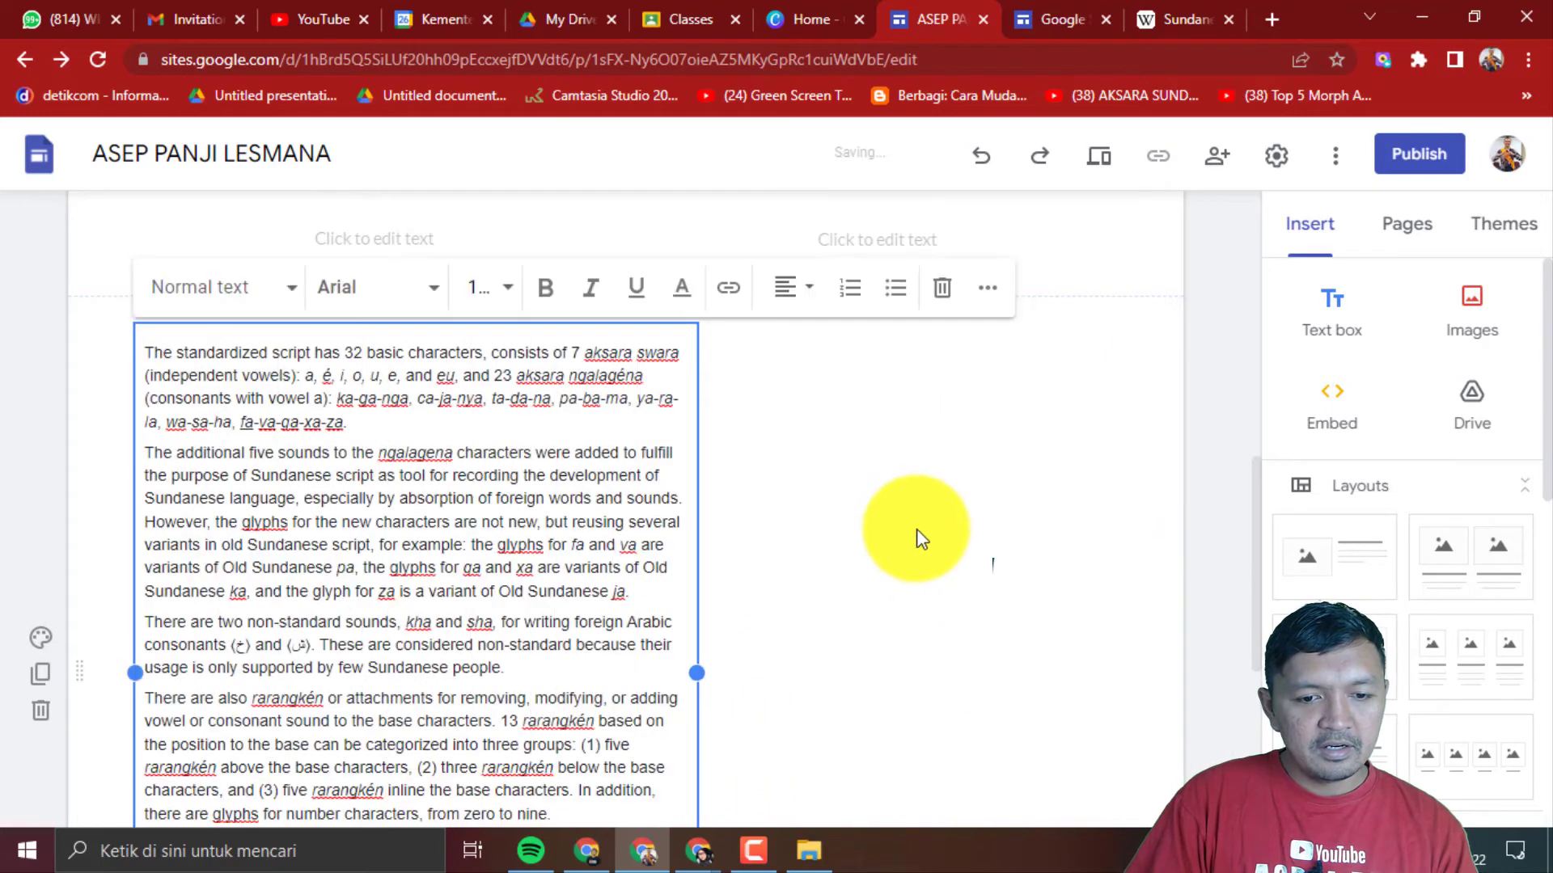
- Start inserting an image in the empty space beside the text and search Google Images for "AKSARA SUNDA"
left_click(910, 540)
scroll(910, 547, "down", 4)
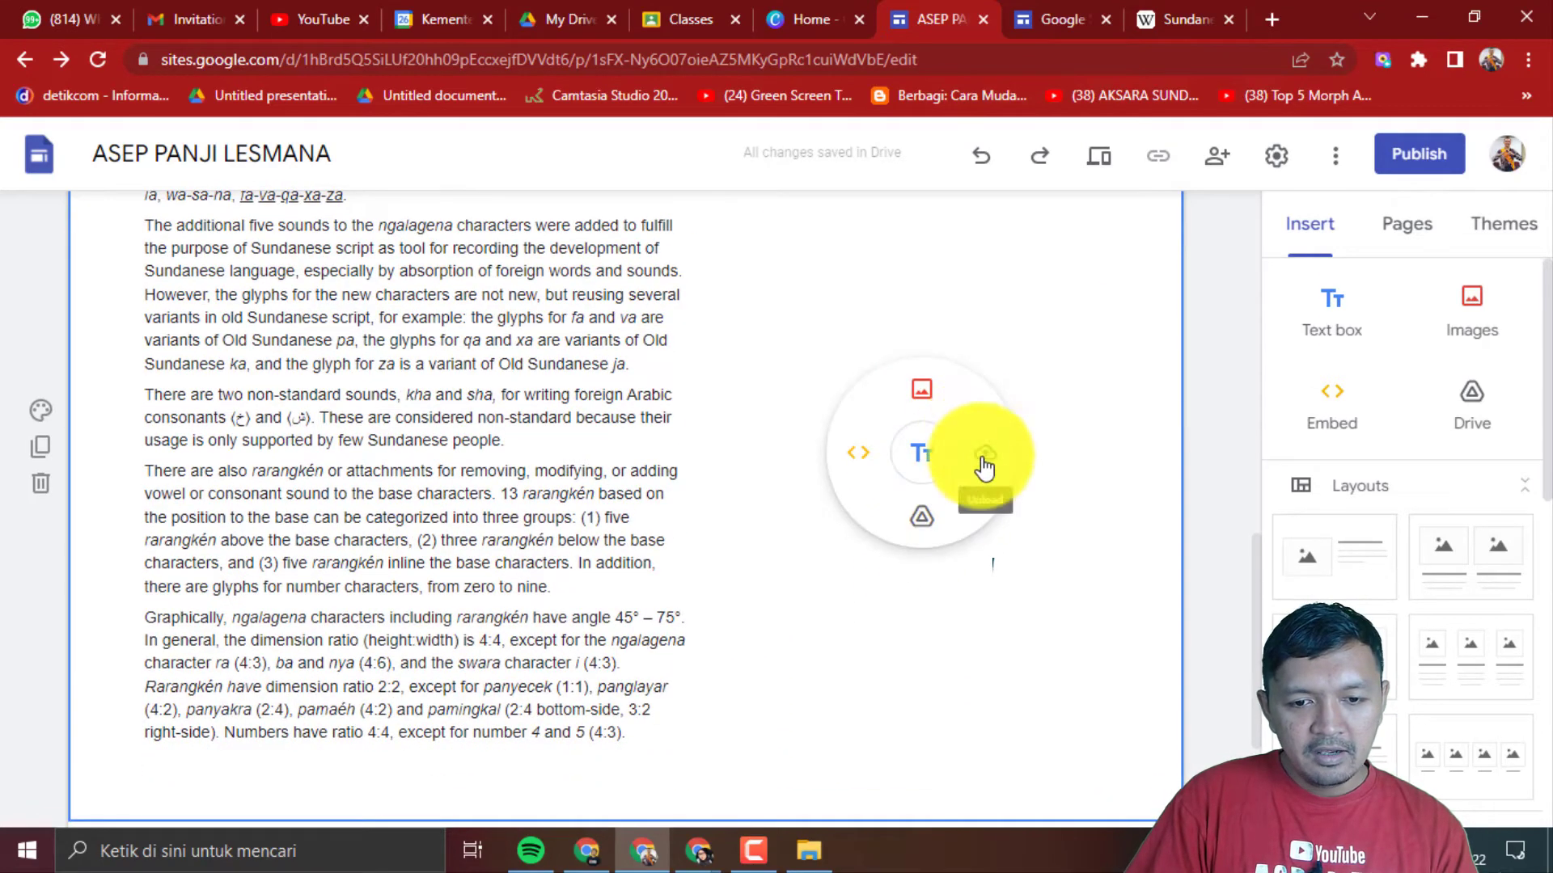
left_click(922, 392)
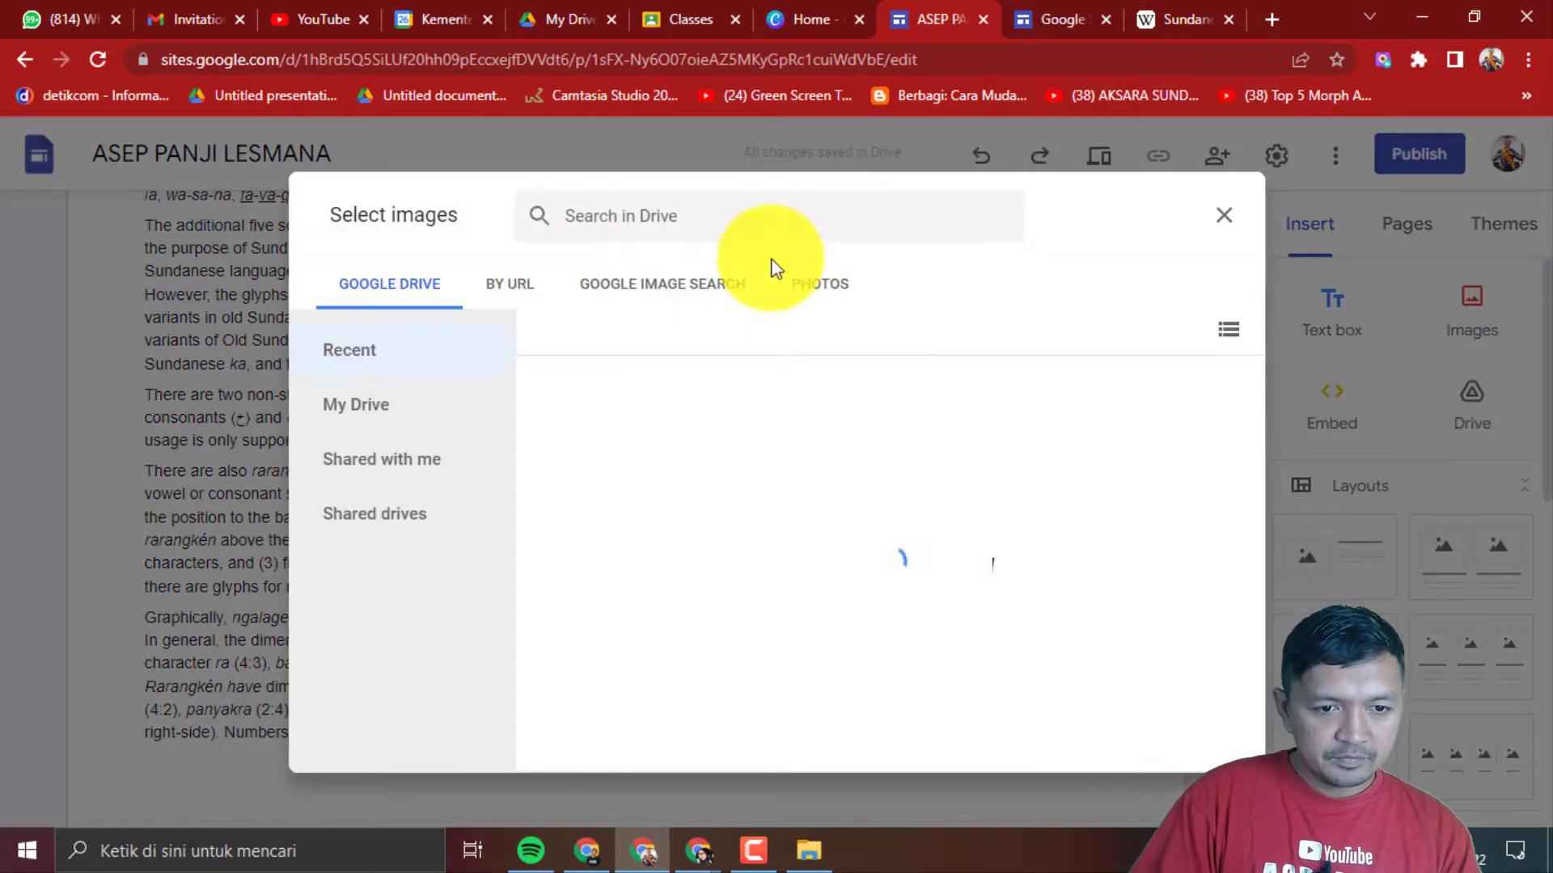
left_click(751, 289)
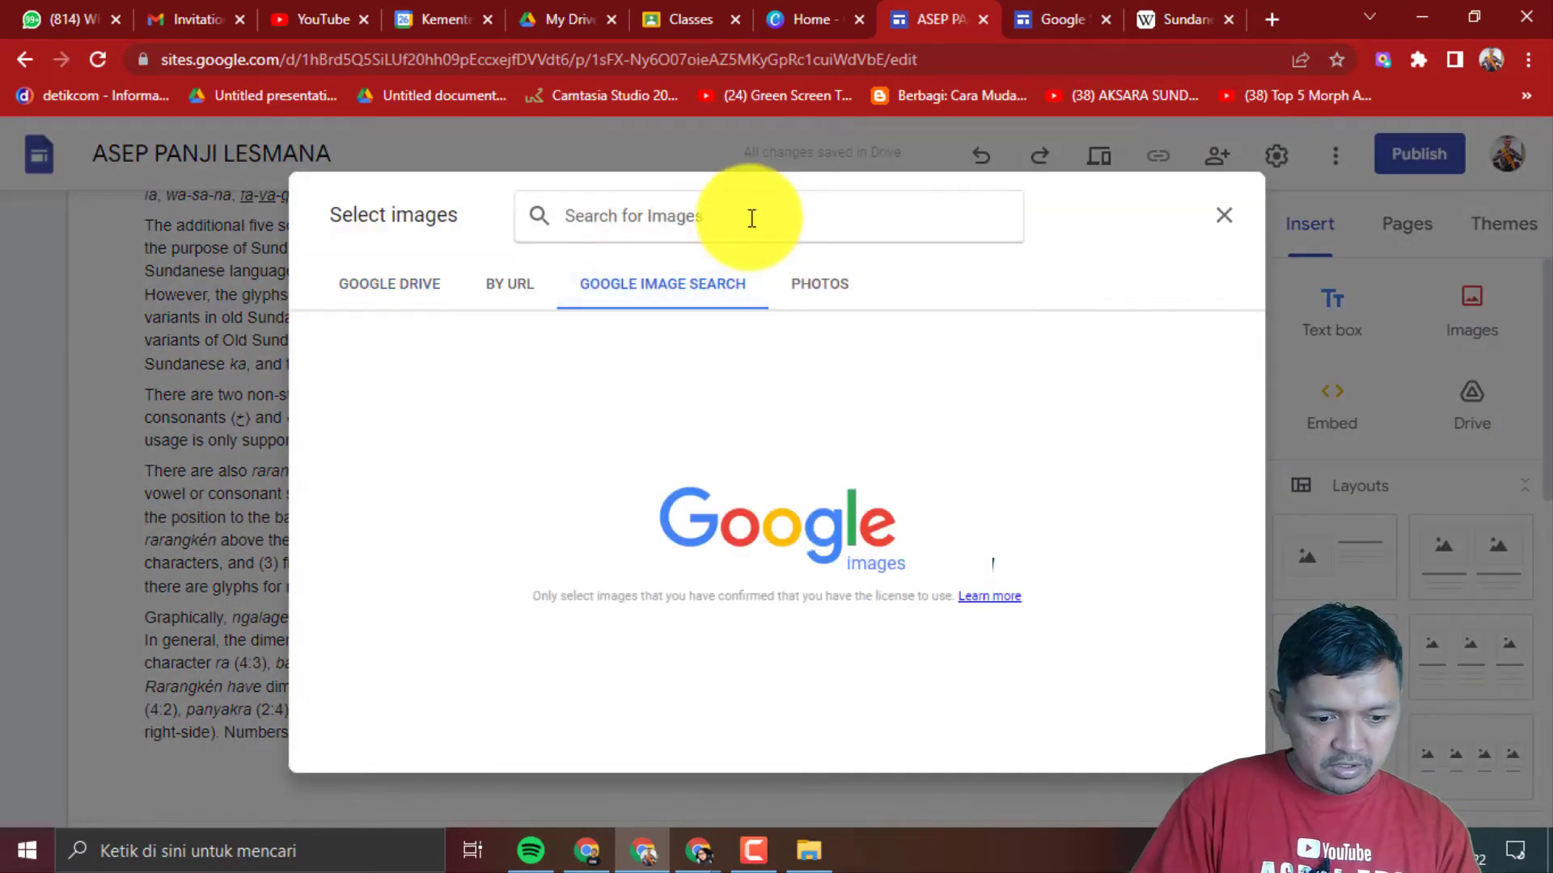
type("AKSARA SUNDA")
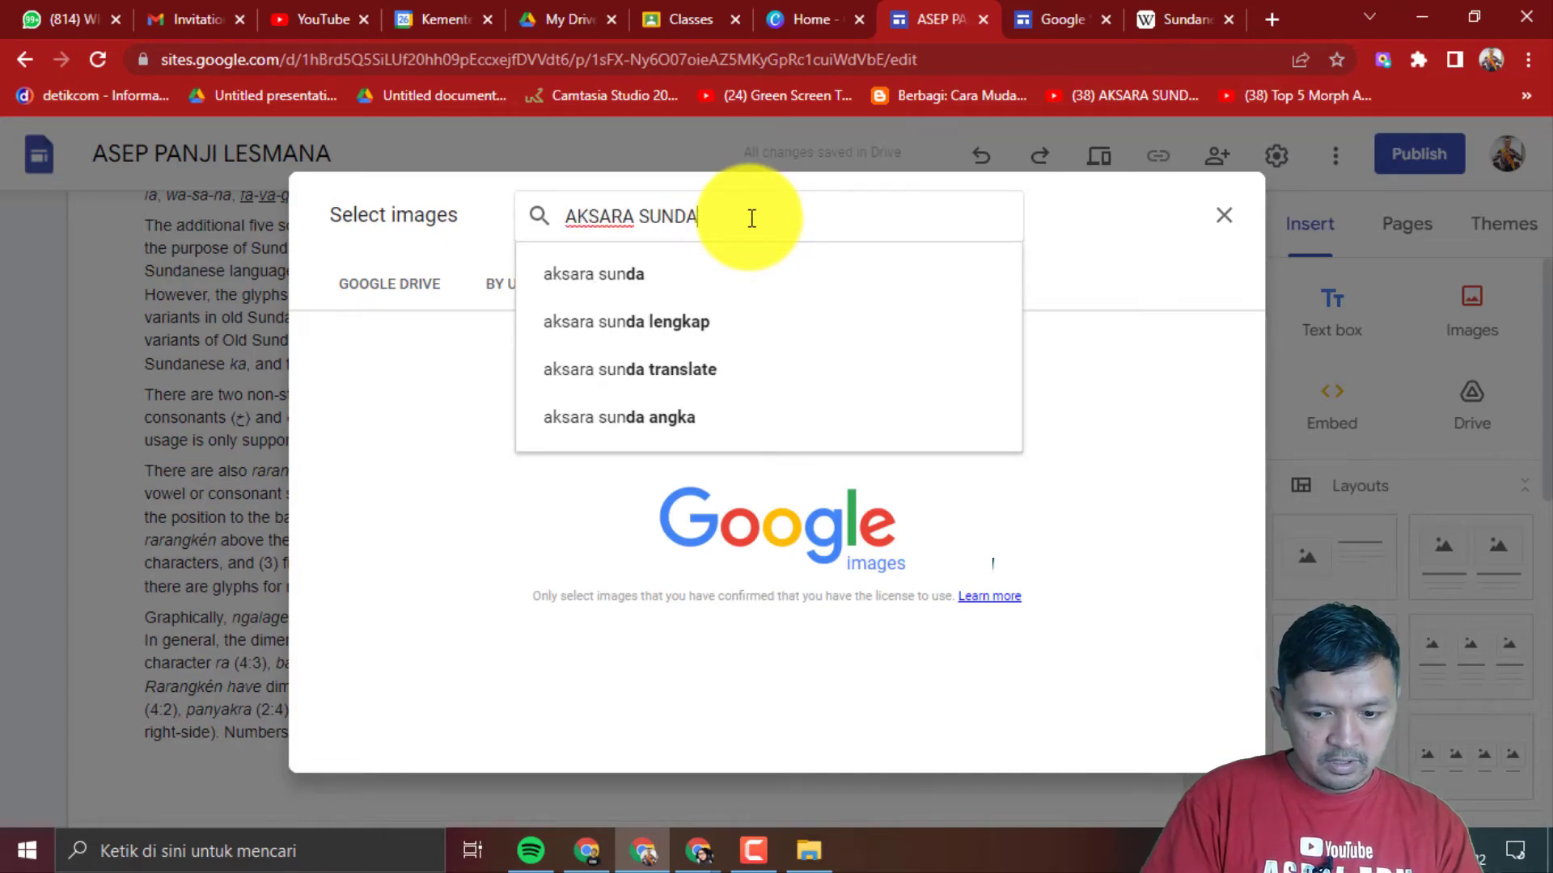
key("Return")
- Browse through the image search results for AKSARA SUNDA to find a suitable picture
scroll(676, 534, "down", 4)
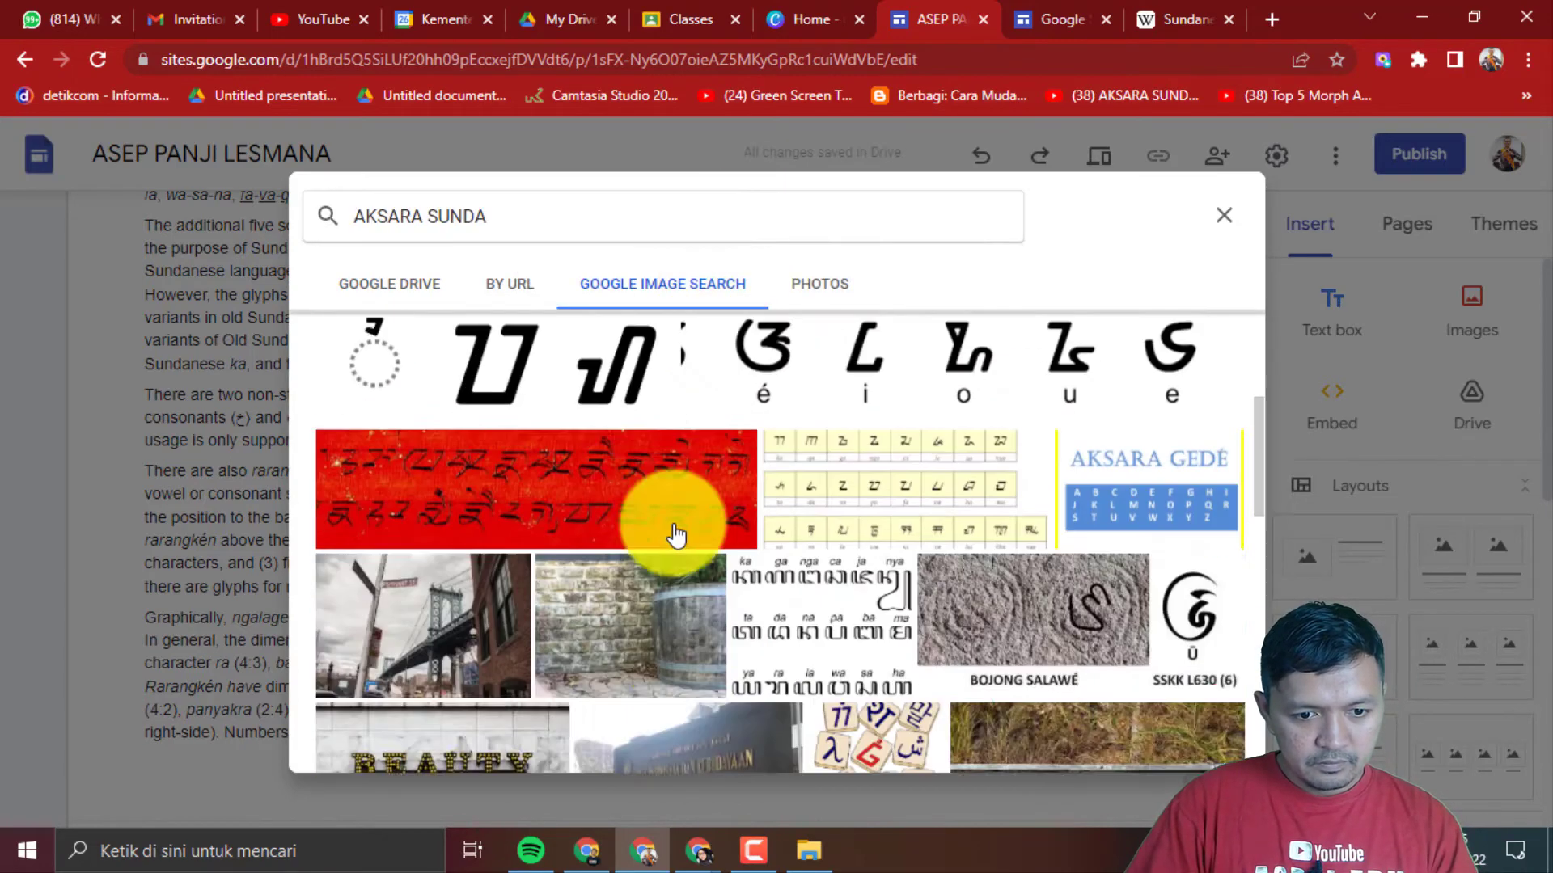
scroll(675, 533, "down", 5)
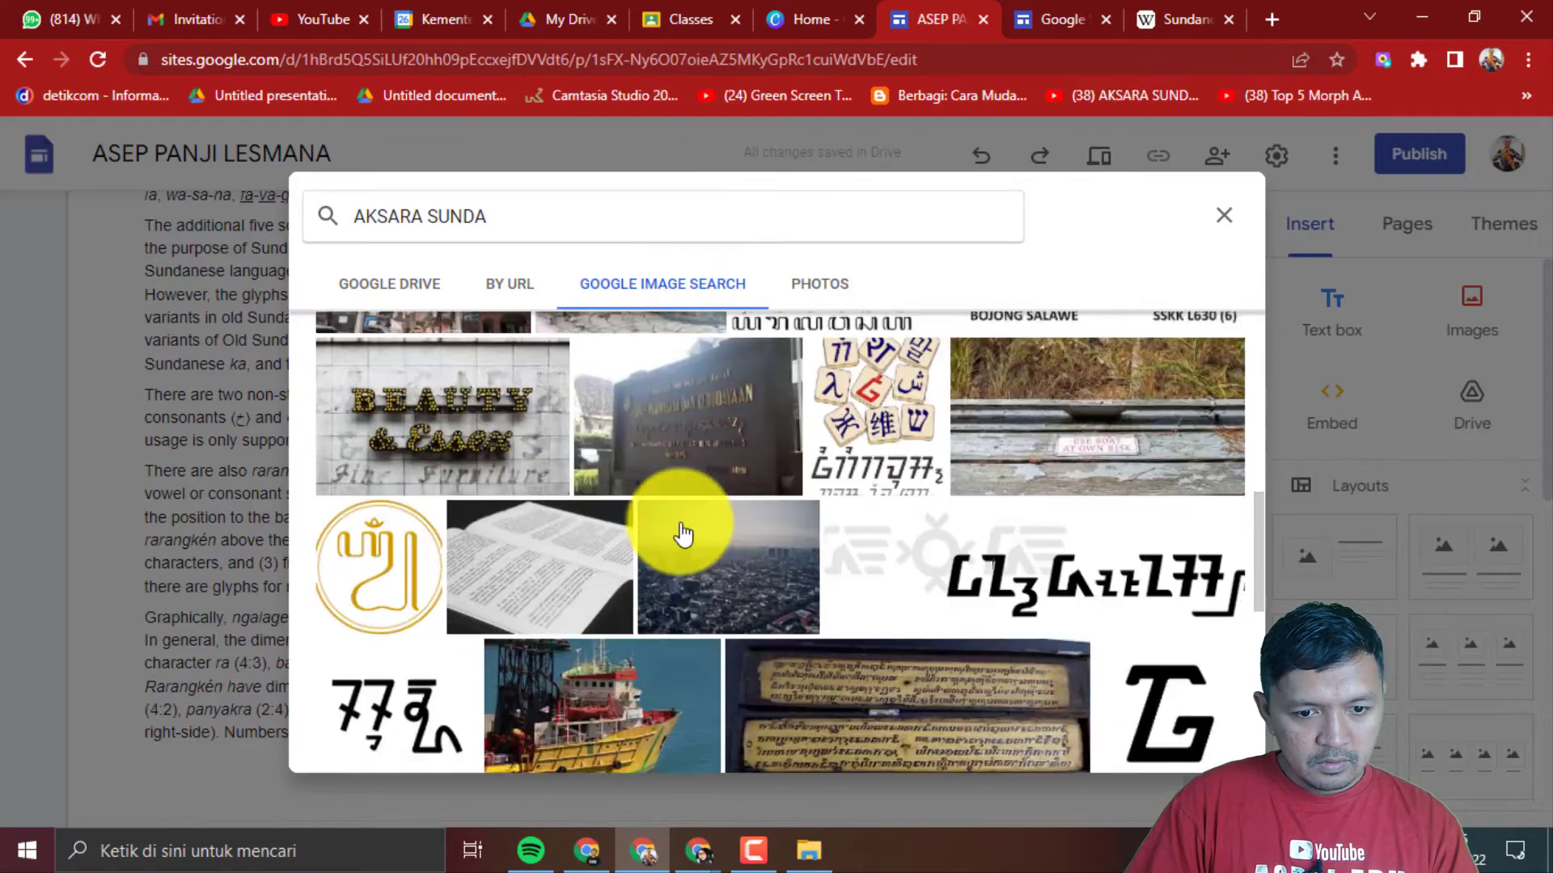
scroll(683, 533, "down", 4)
scroll(683, 534, "down", 10)
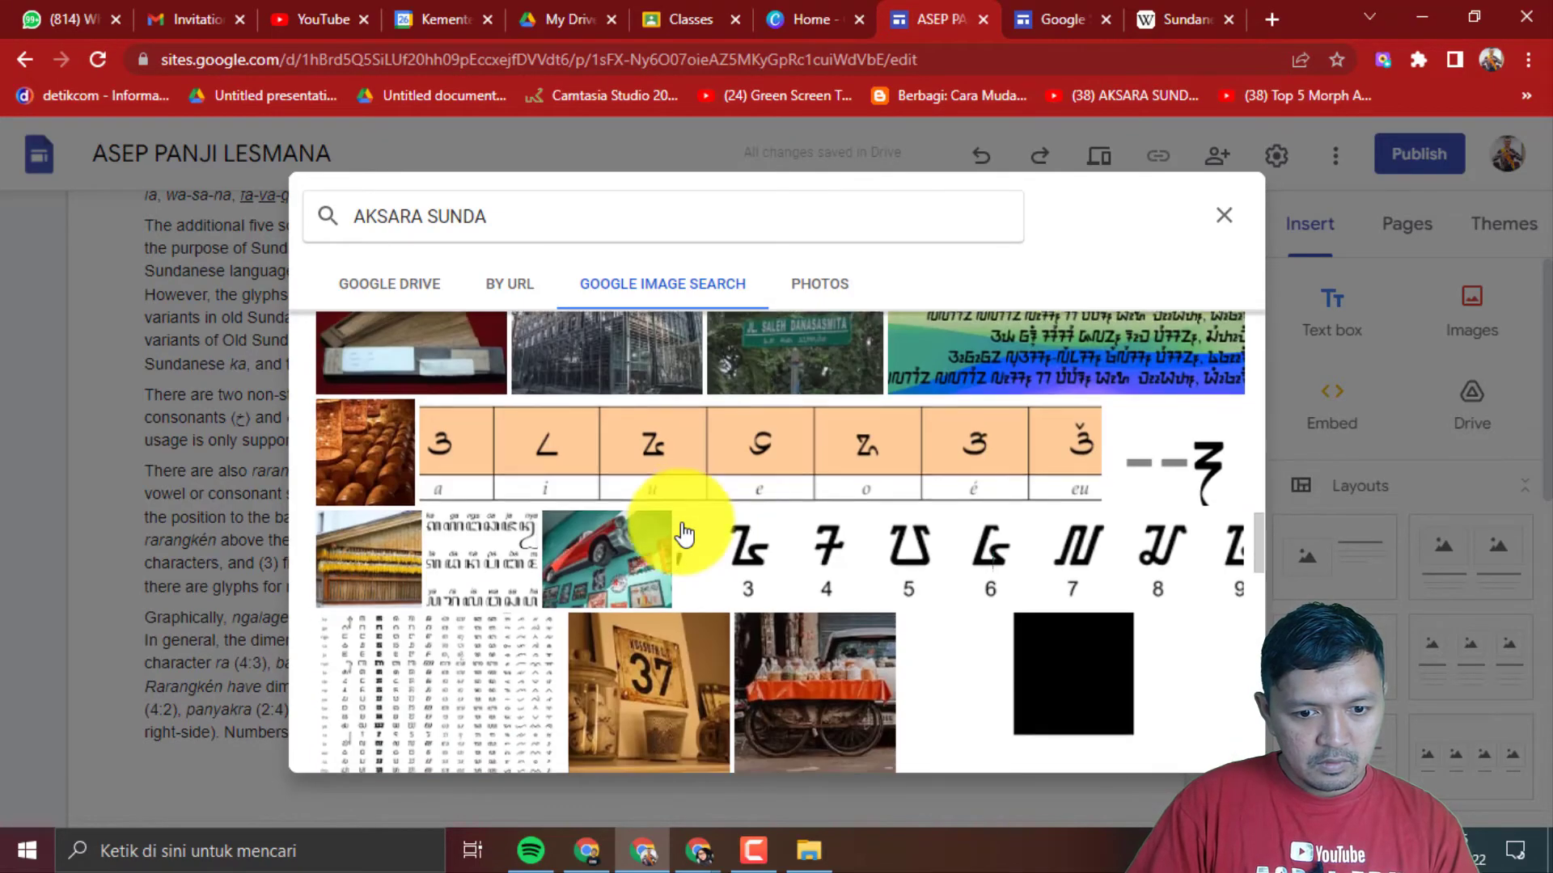
scroll(683, 534, "down", 10)
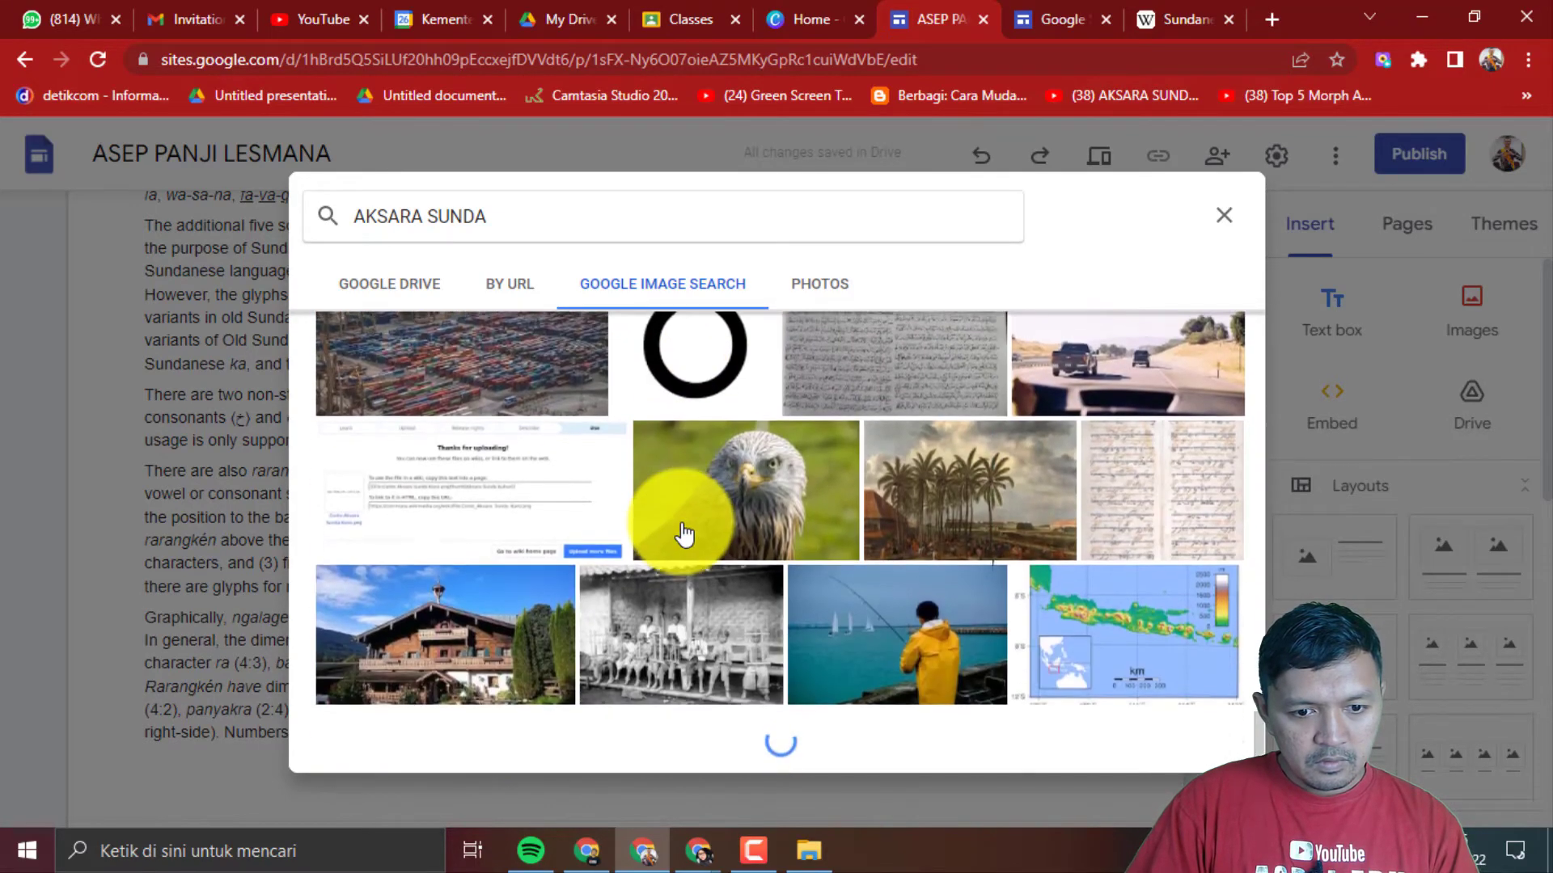
scroll(683, 534, "down", 3)
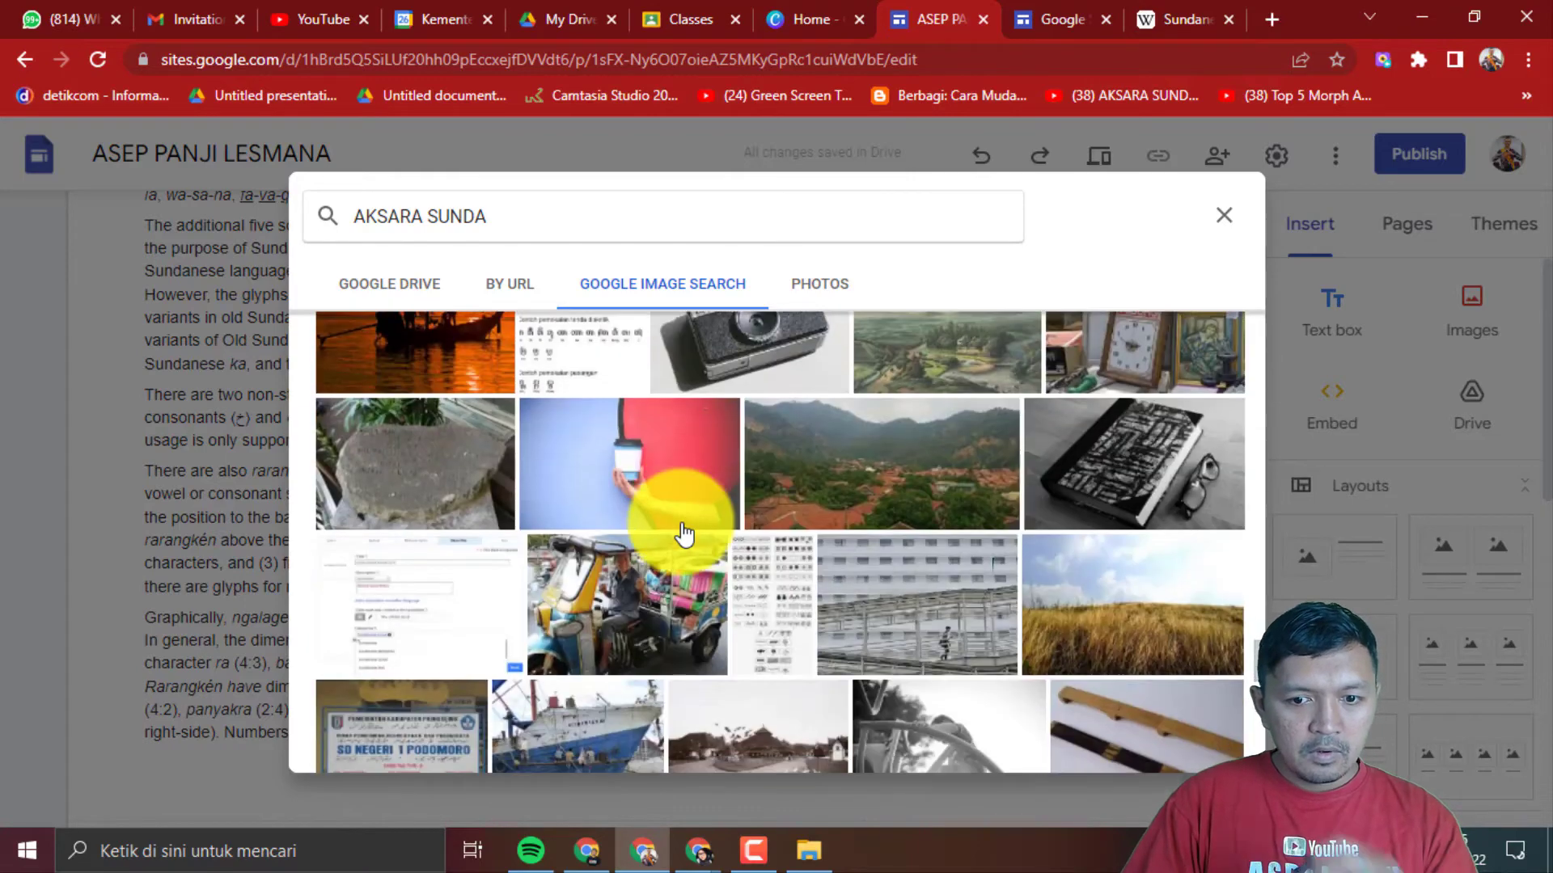
scroll(683, 534, "down", 10)
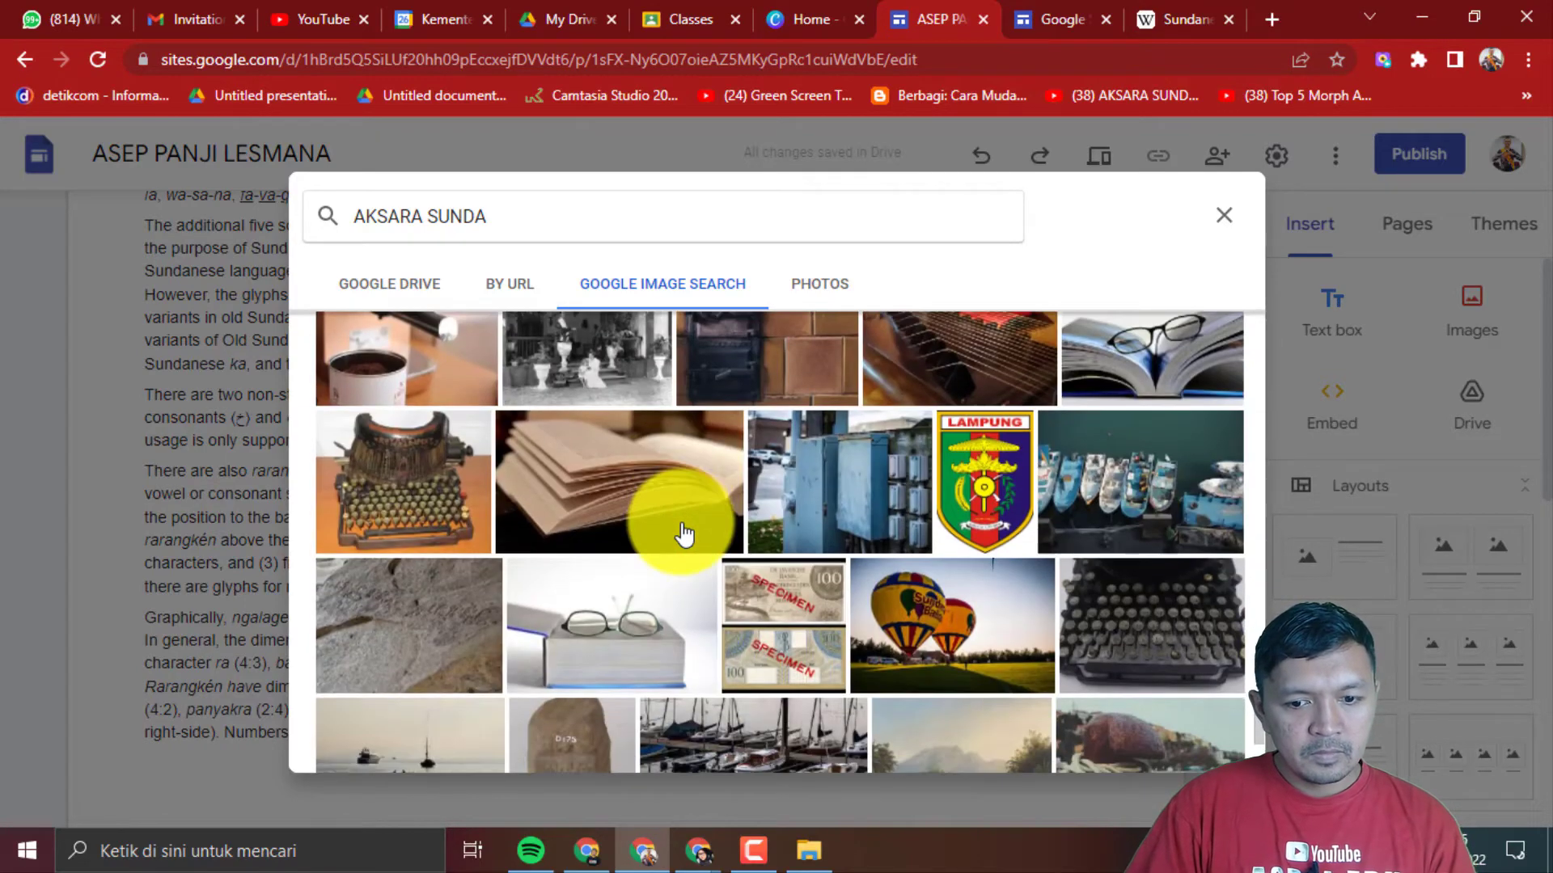
scroll(684, 534, "down", 10)
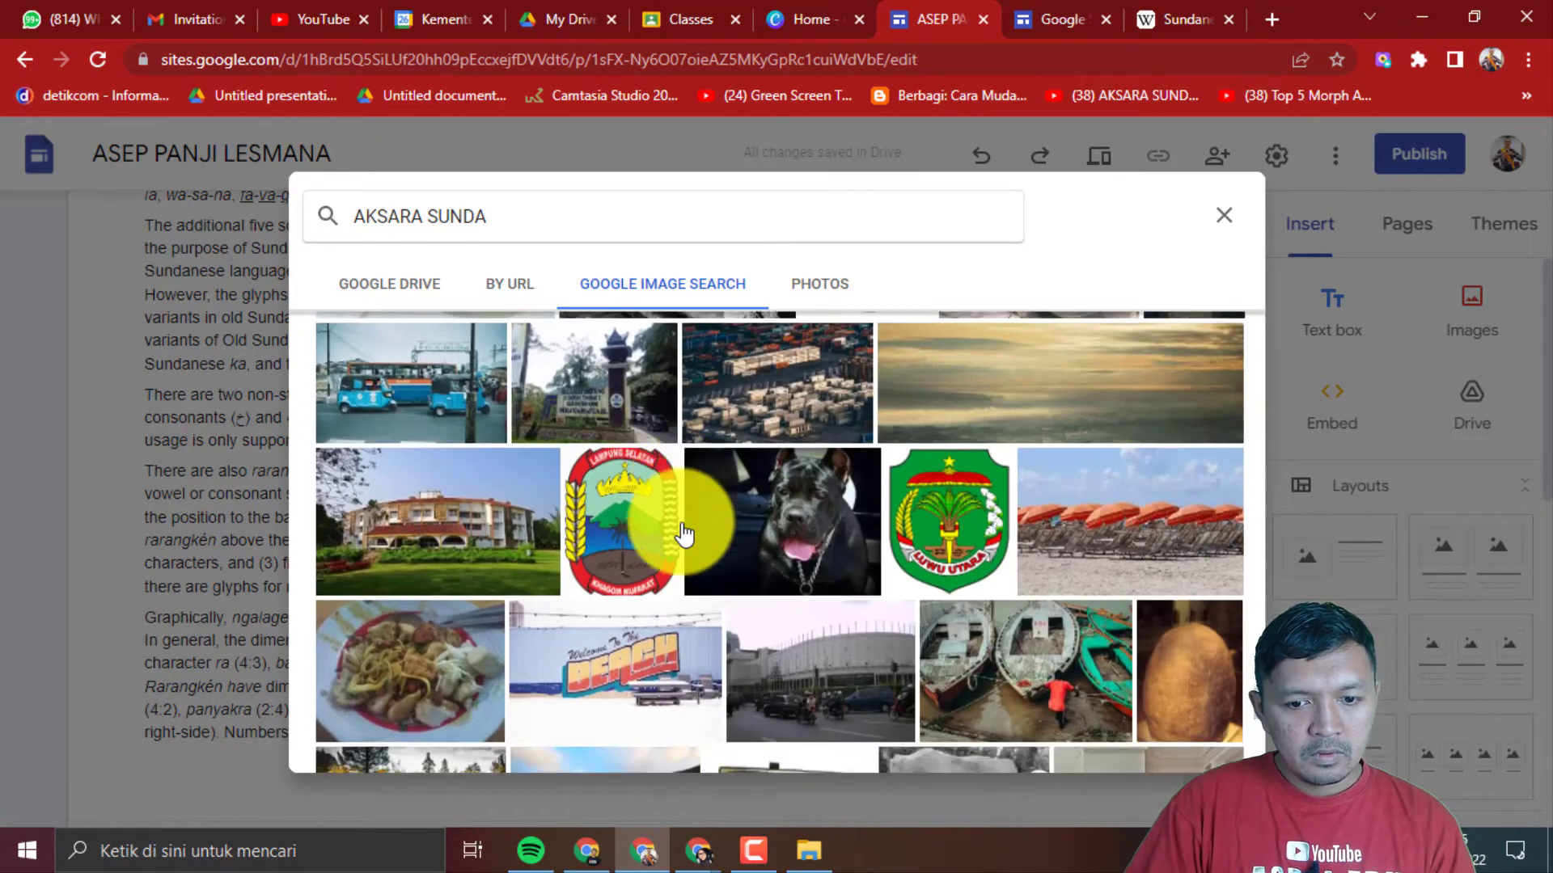
scroll(683, 534, "down", 8)
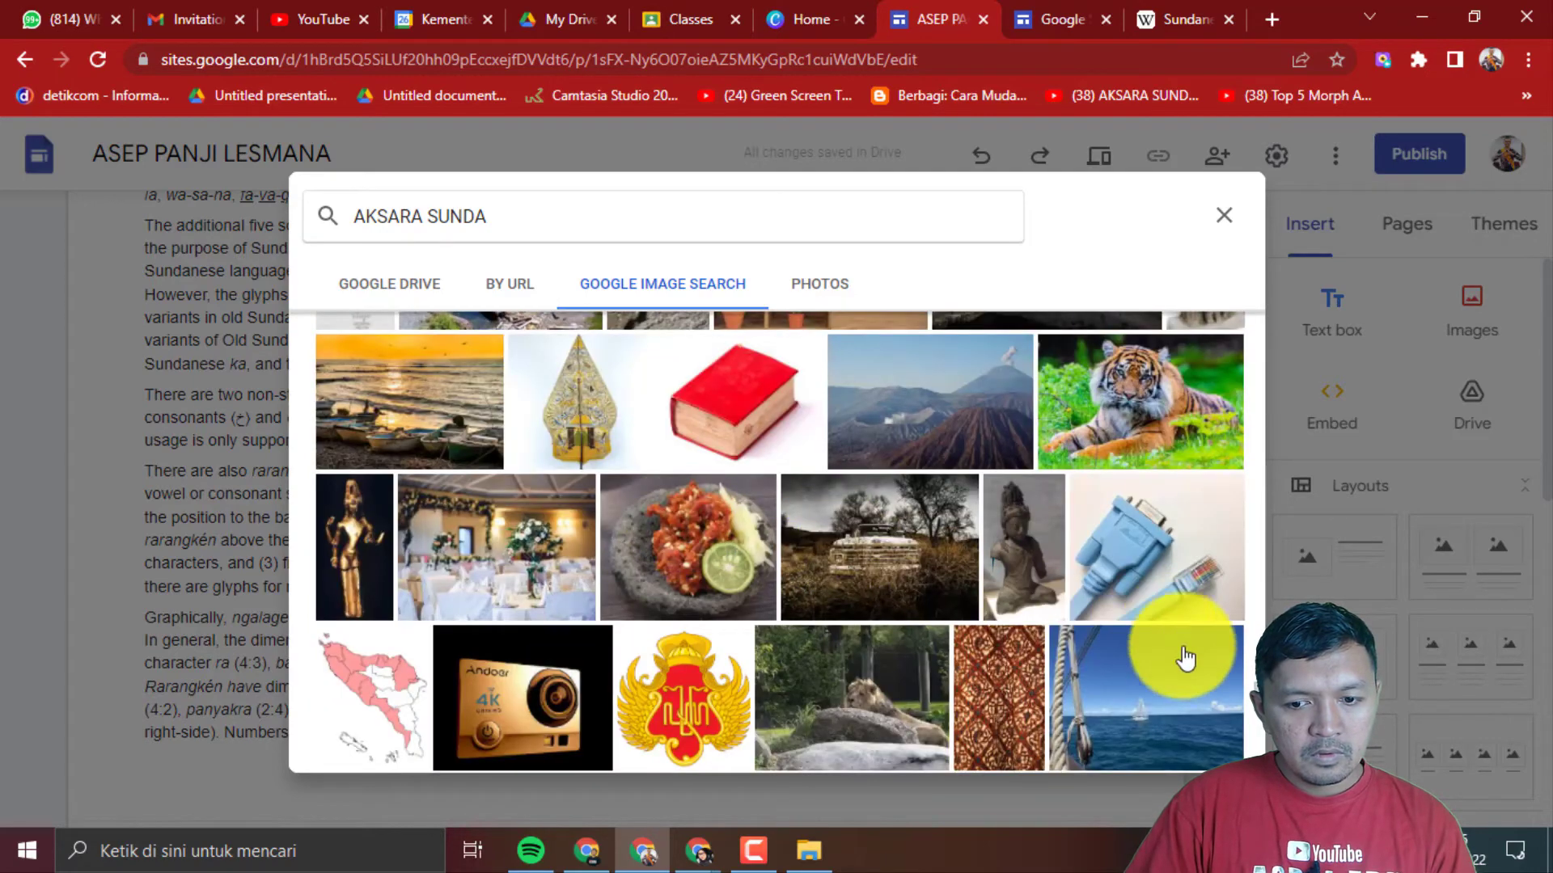
- Return to the early search results and insert the photo of the dark office signboard with gold lettering
left_click_drag(1258, 697, 1265, 256)
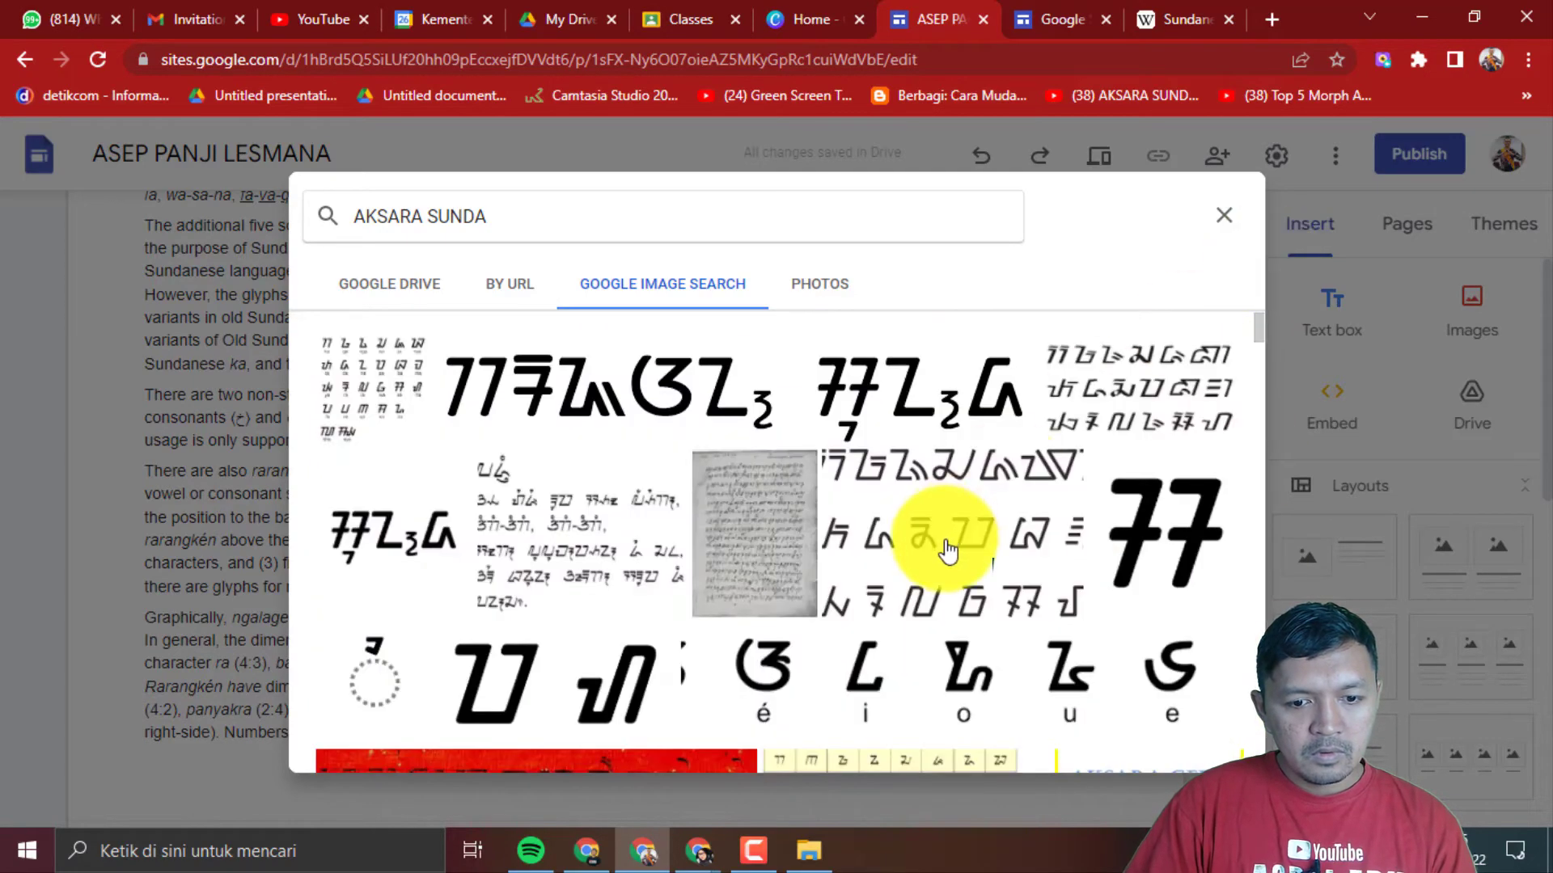
scroll(946, 549, "down", 7)
scroll(948, 552, "down", 2)
left_click(680, 453)
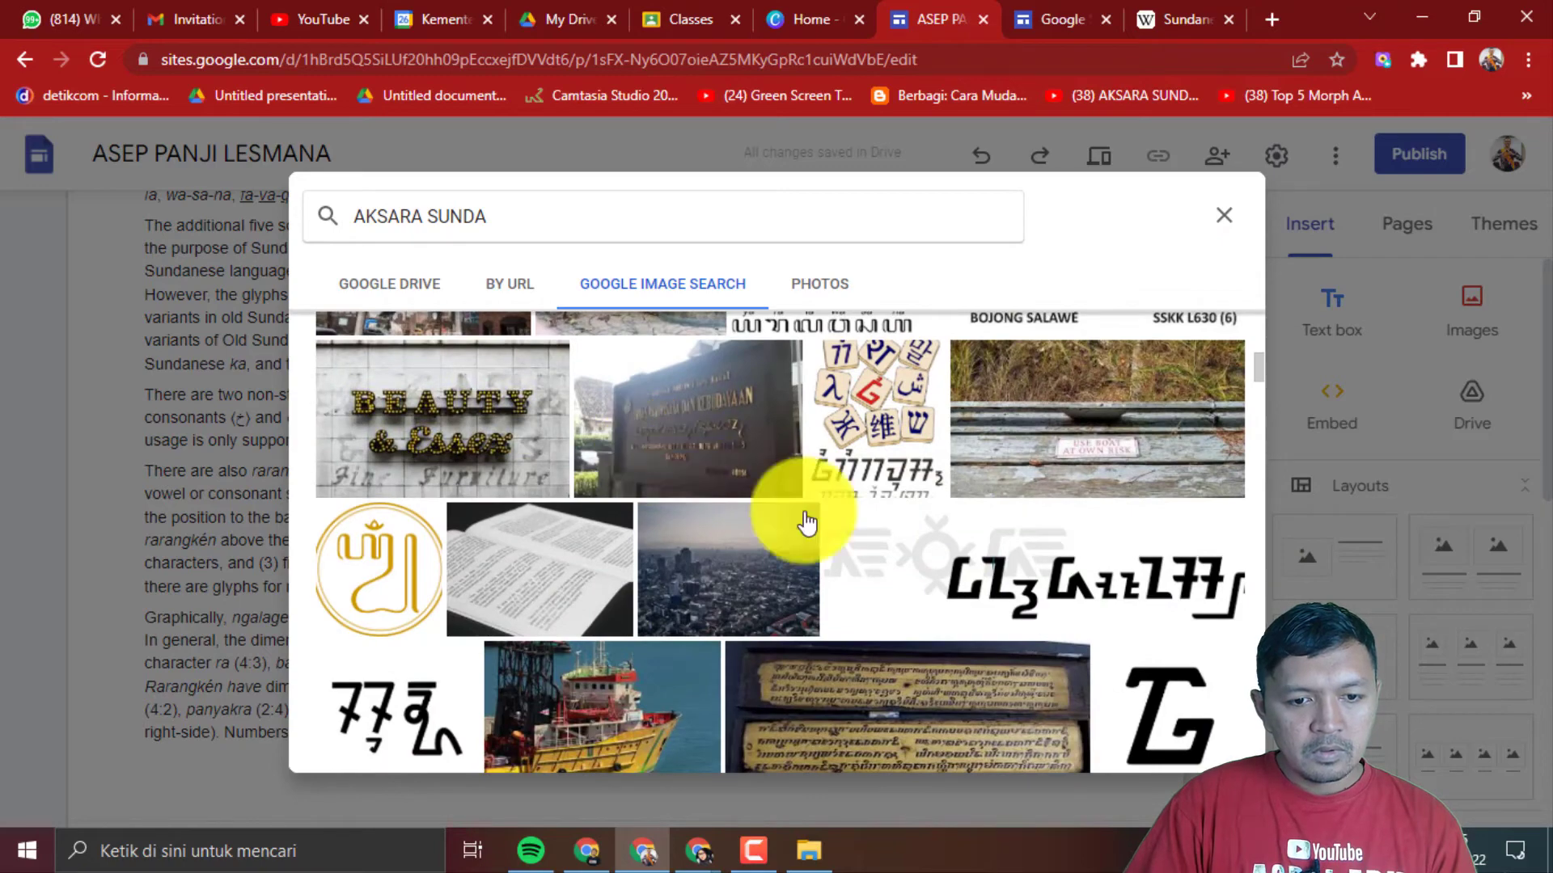
left_click(1207, 745)
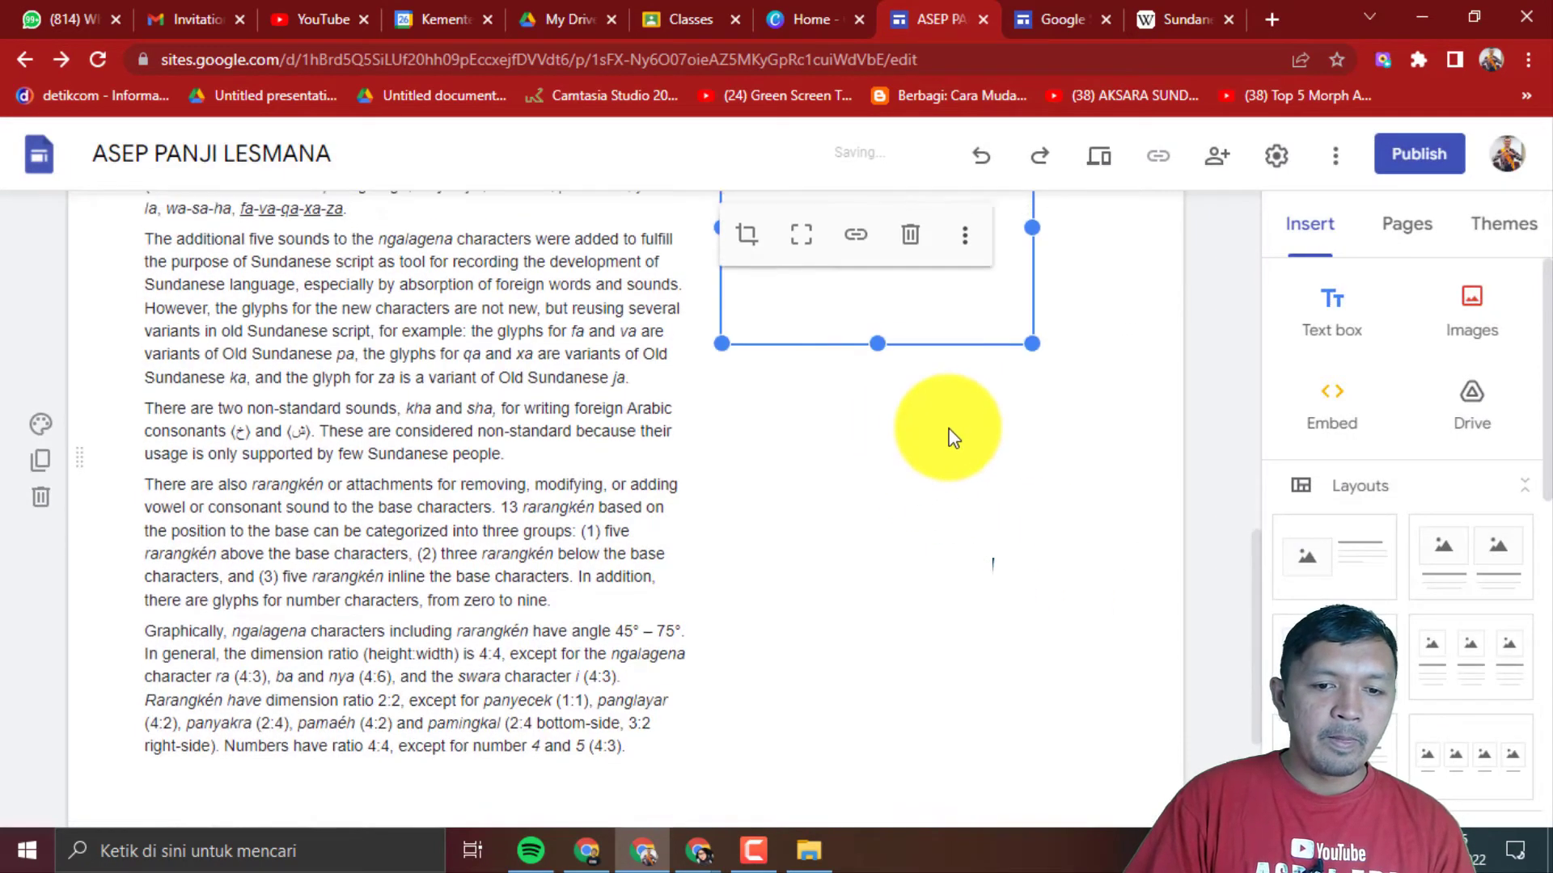
- Move the inserted signboard photo from beside the text to directly above the text box
left_click(1098, 499)
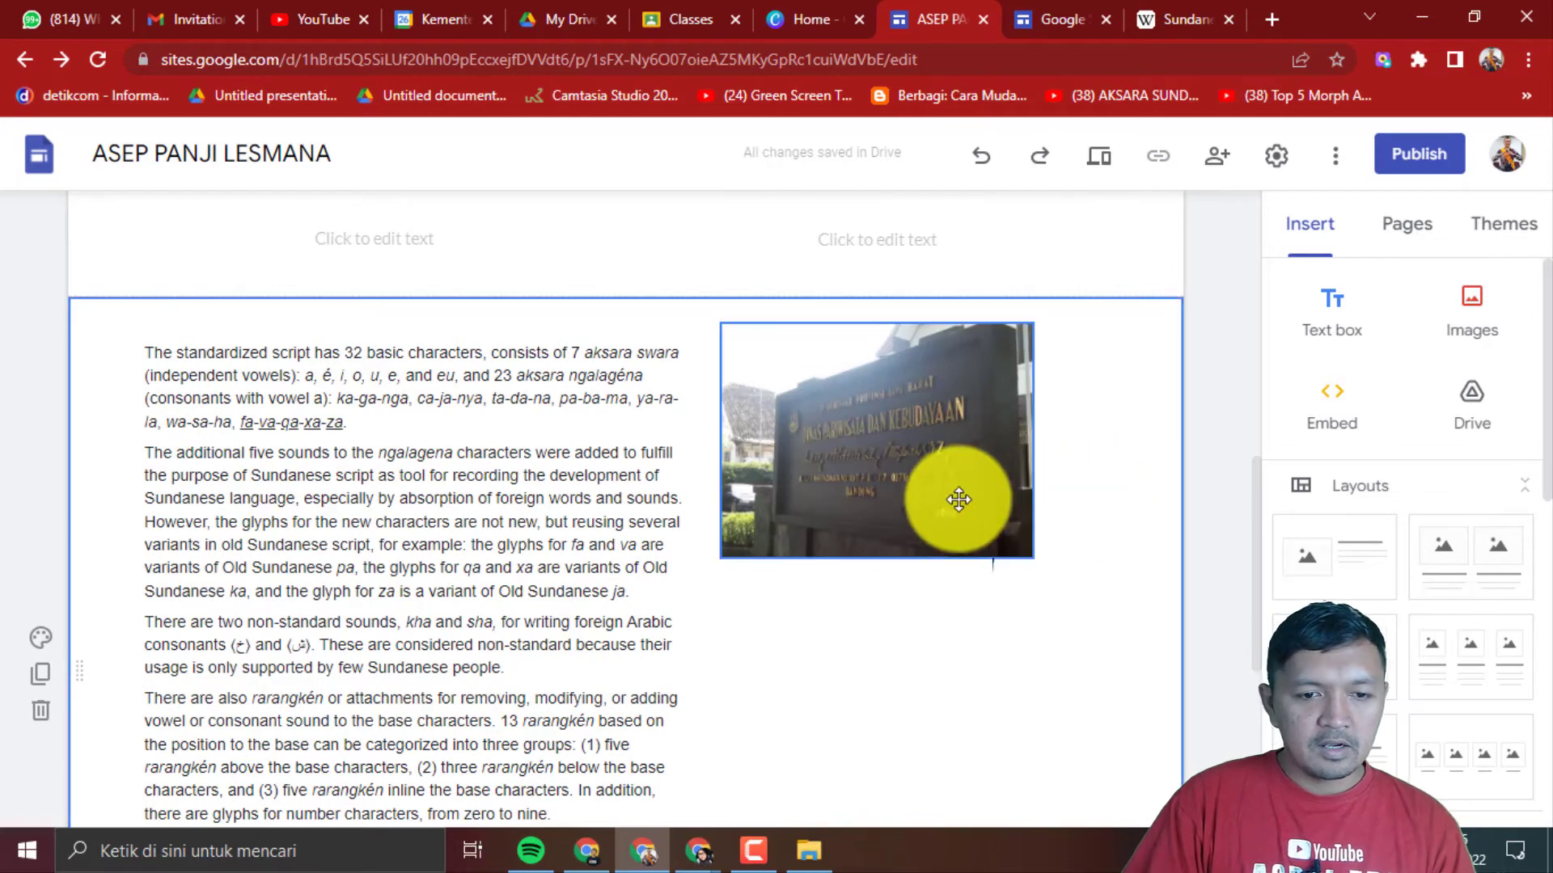
left_click(898, 484)
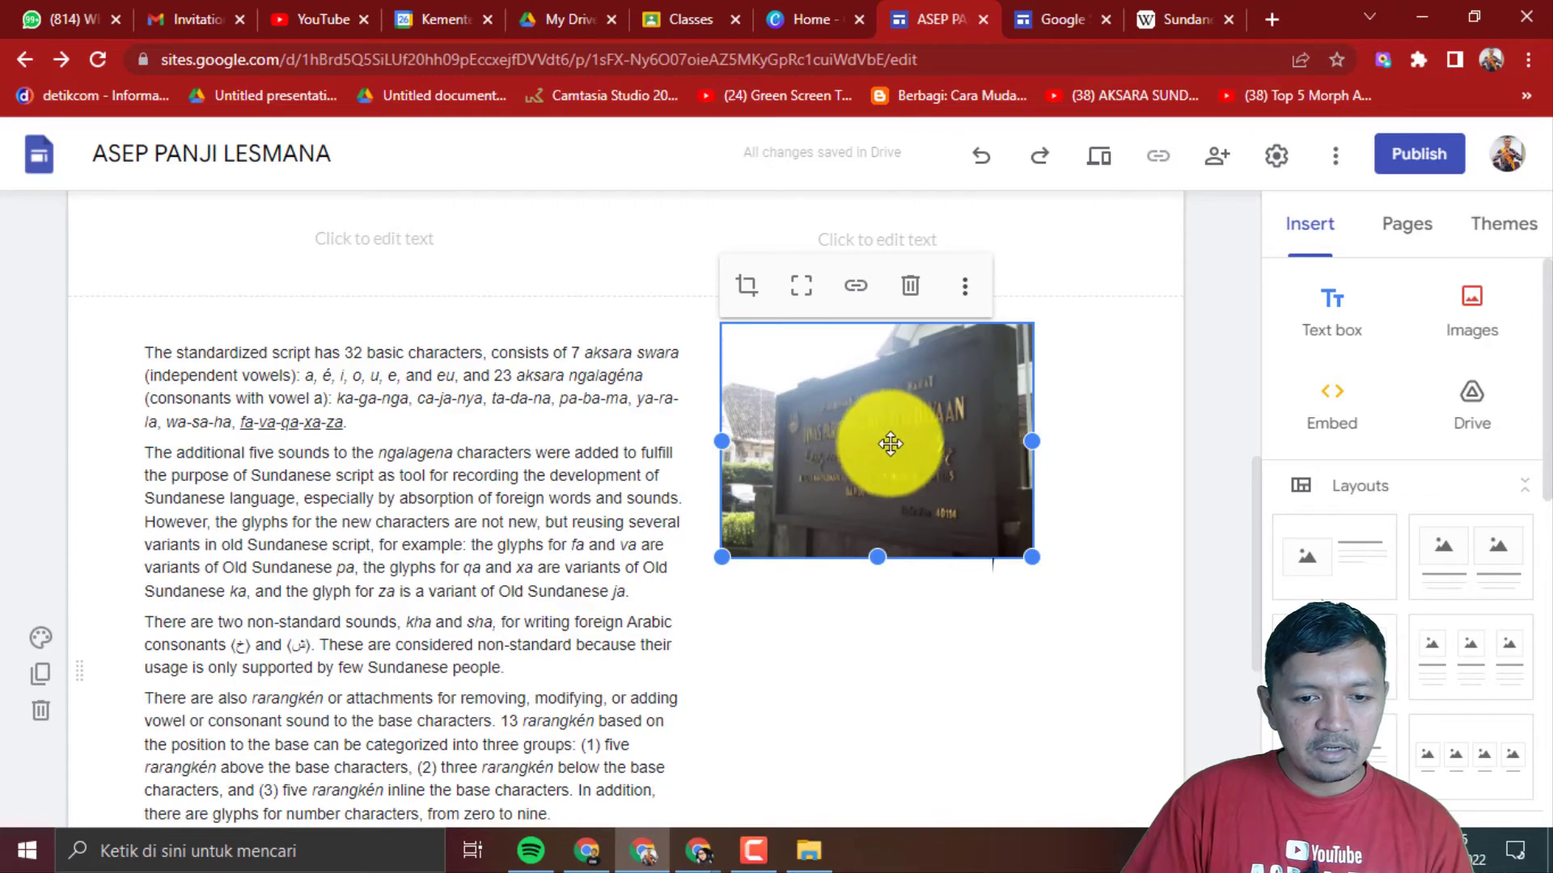
left_click_drag(927, 462, 582, 312)
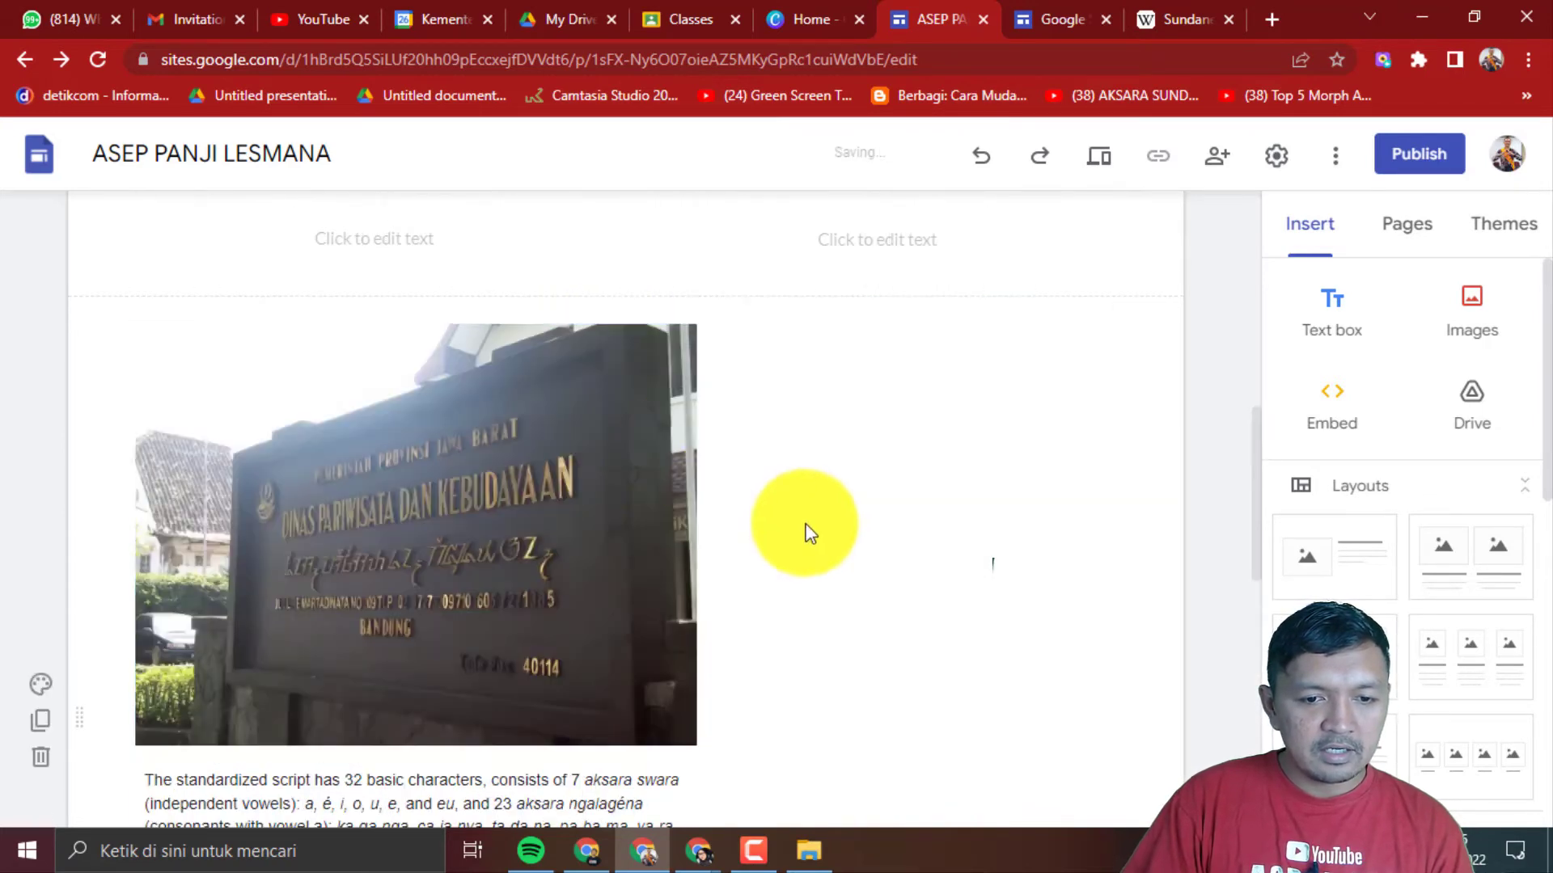
- Widen the text box, together with the photo above it, to the section's full content width
scroll(738, 599, "down", 3)
left_click(617, 646)
scroll(736, 639, "down", 4)
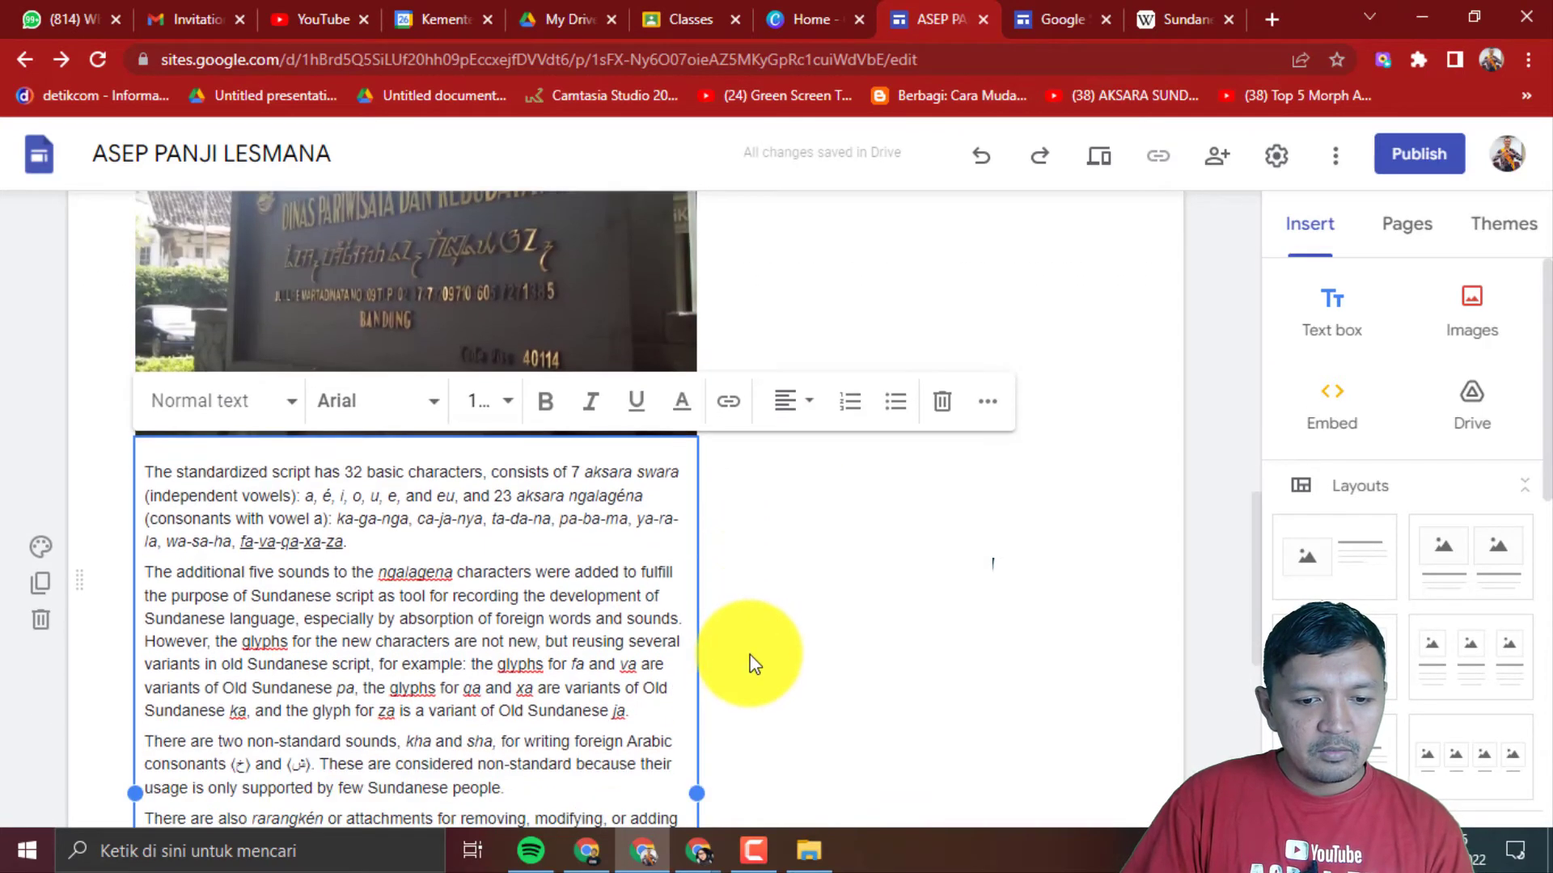
left_click_drag(700, 540, 1131, 539)
scroll(928, 596, "up", 10)
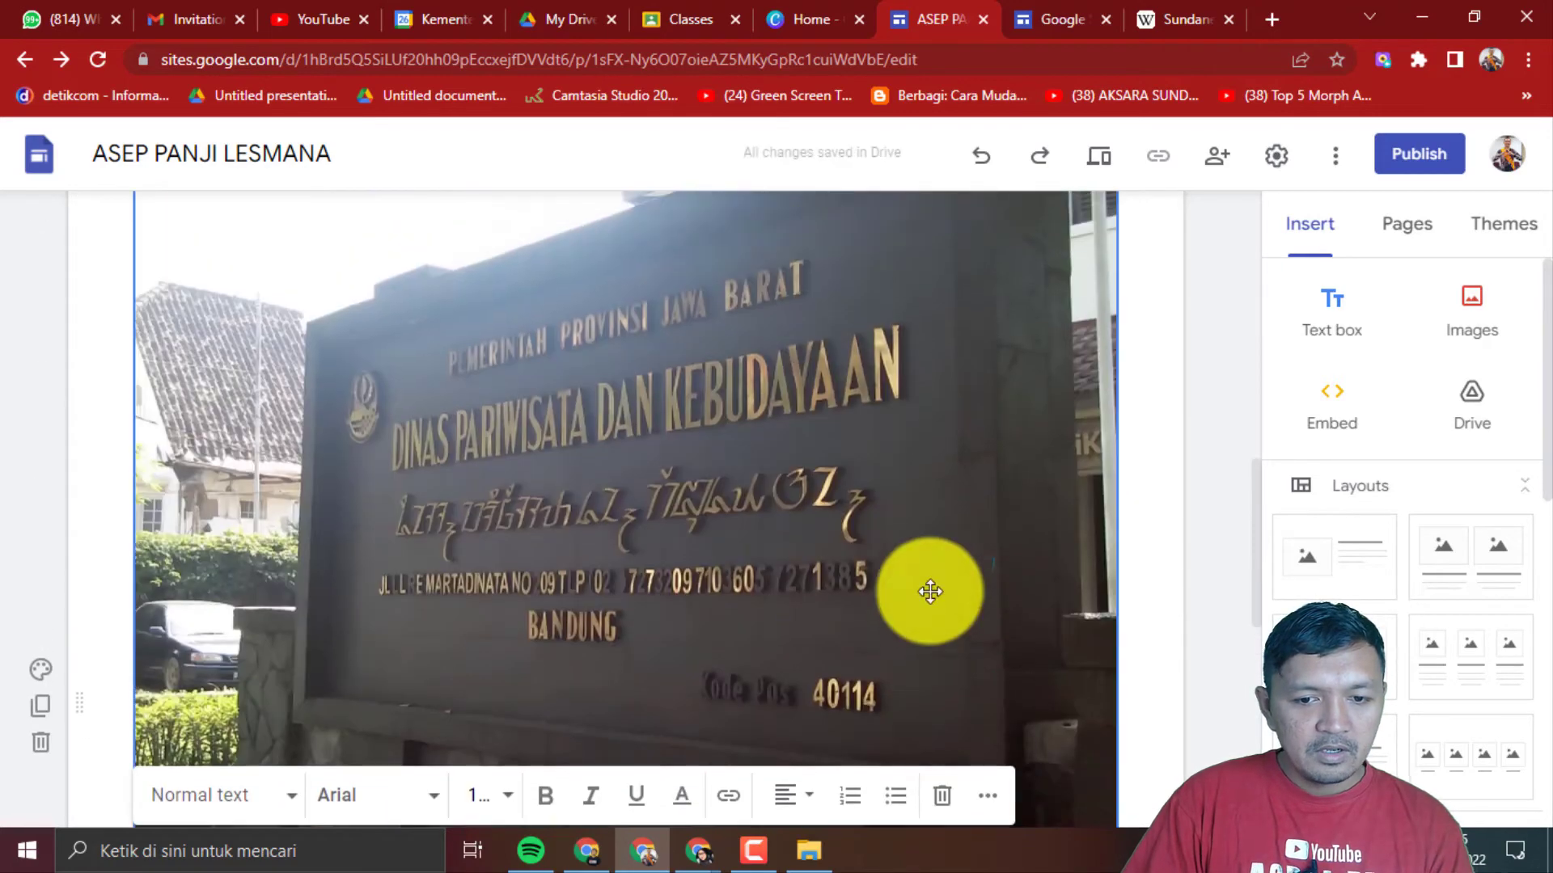
scroll(882, 453, "up", 3)
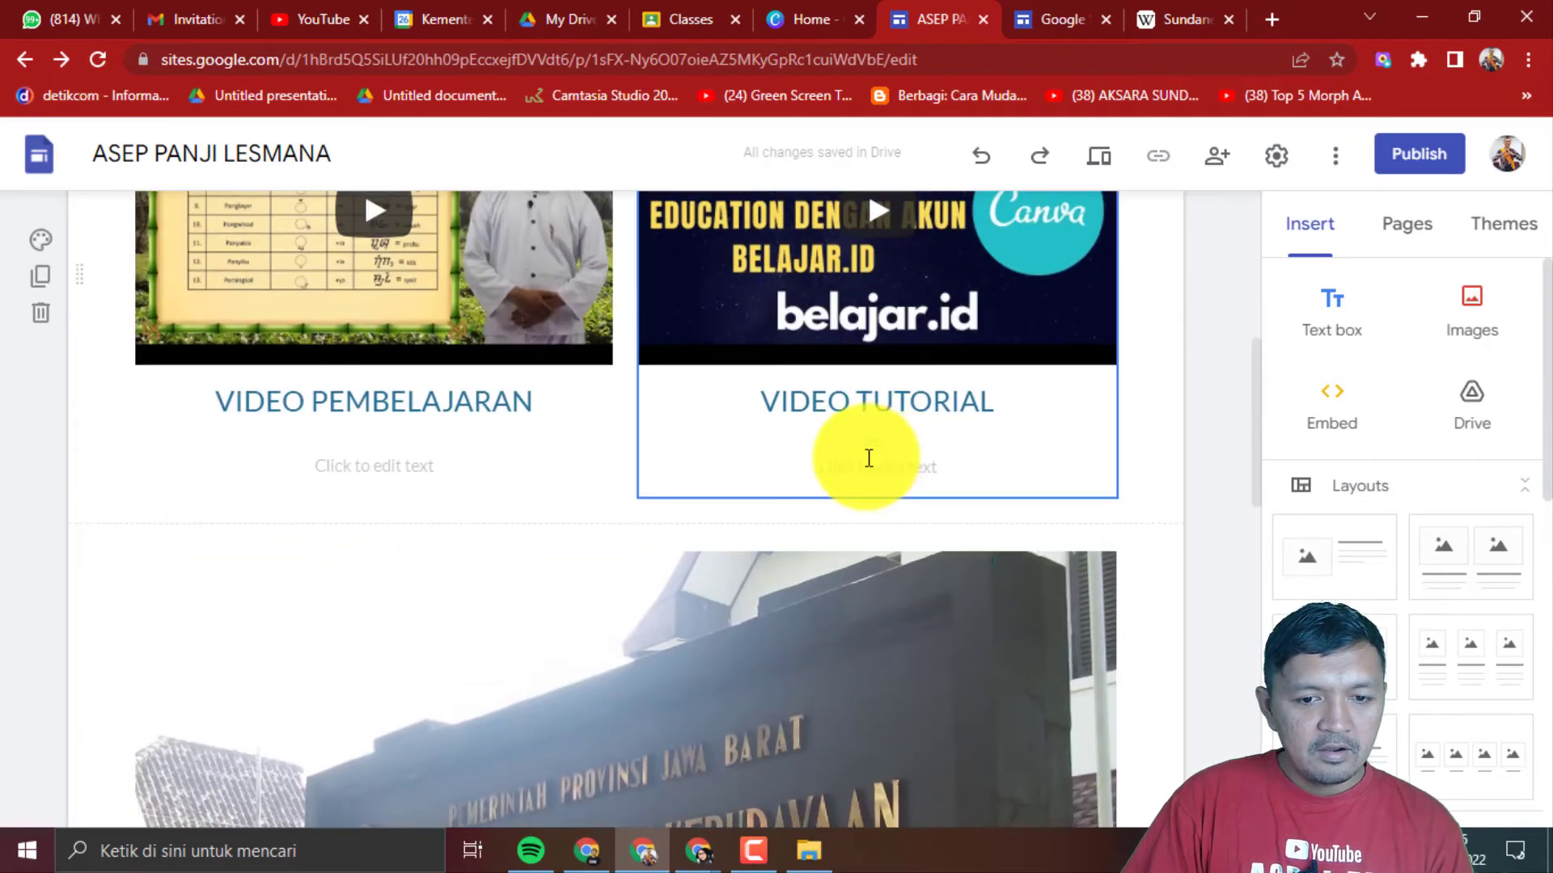
scroll(743, 506, "down", 7)
scroll(743, 509, "down", 8)
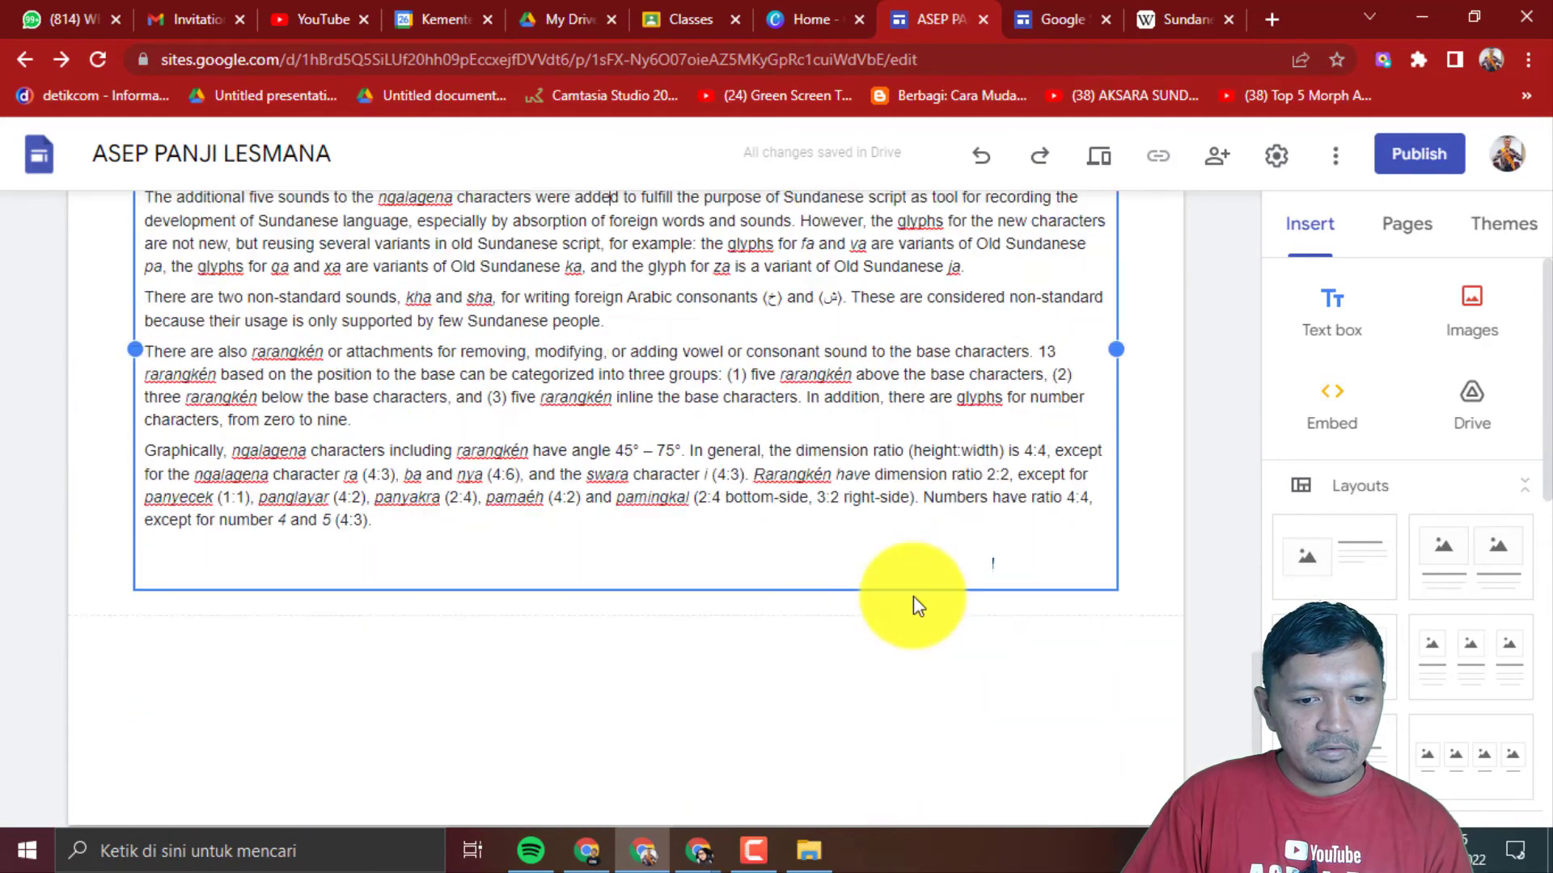
scroll(668, 577, "up", 3)
scroll(668, 577, "up", 8)
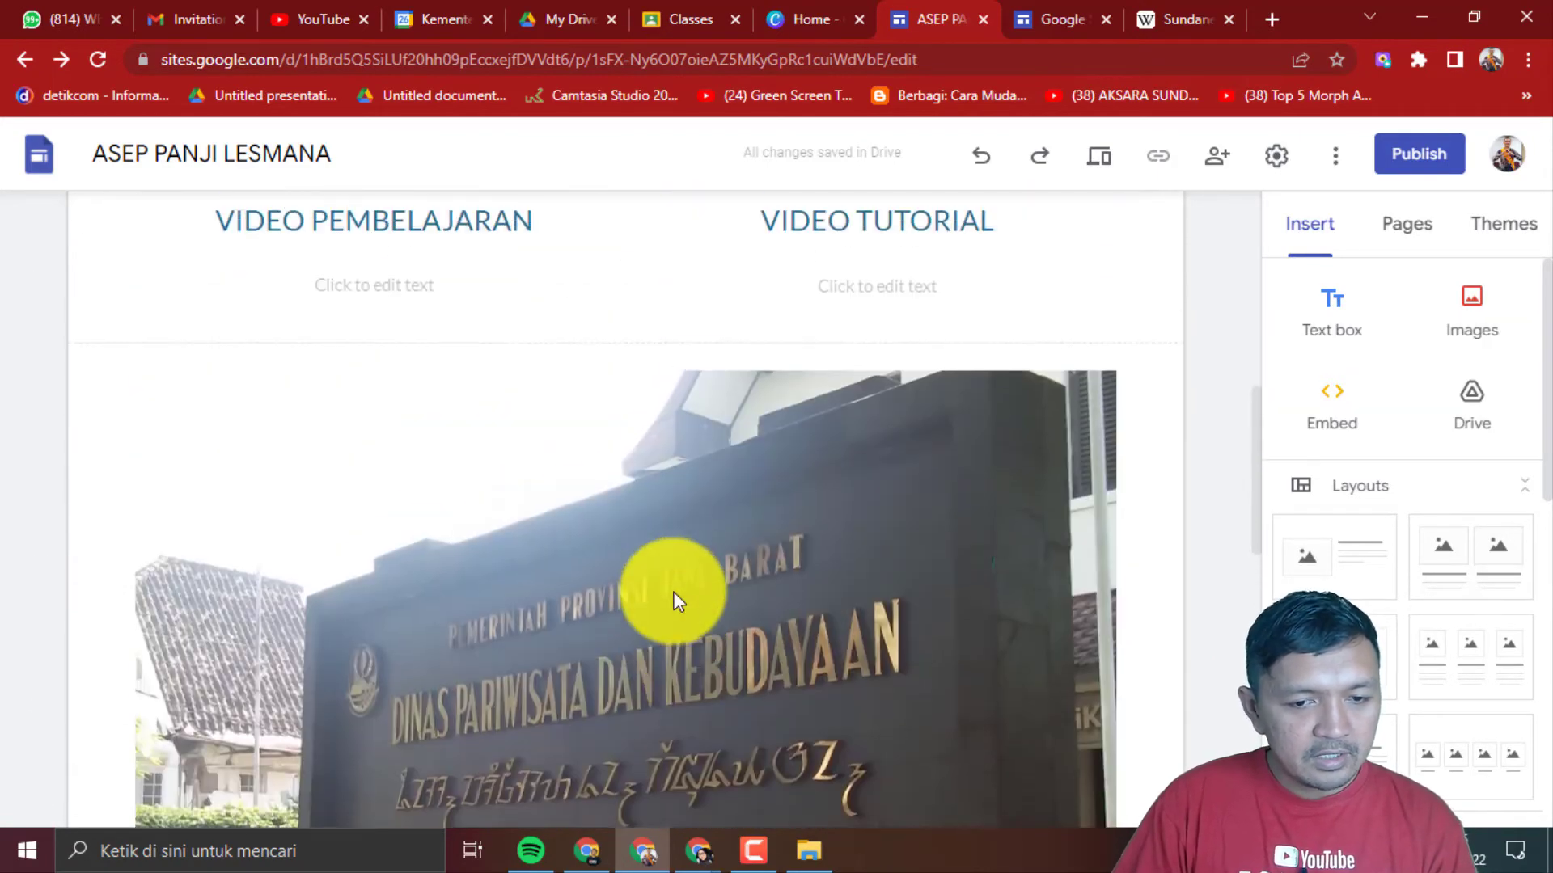
- Preview the site at phone size, check how the signboard photo and the text below it are laid out, and close the preview
left_click(1105, 166)
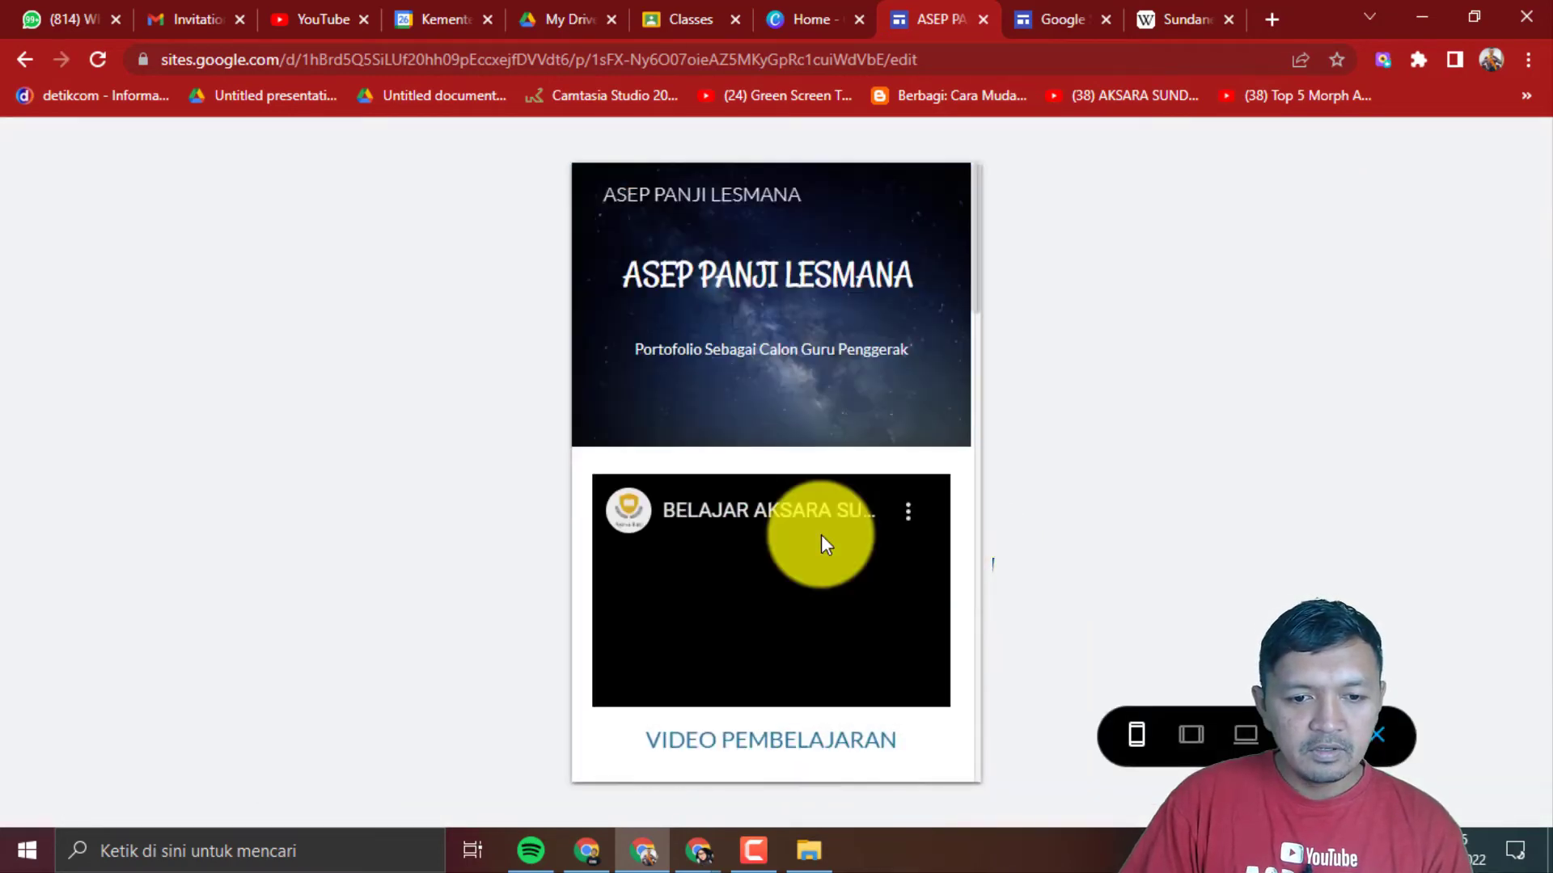
scroll(821, 540, "down", 12)
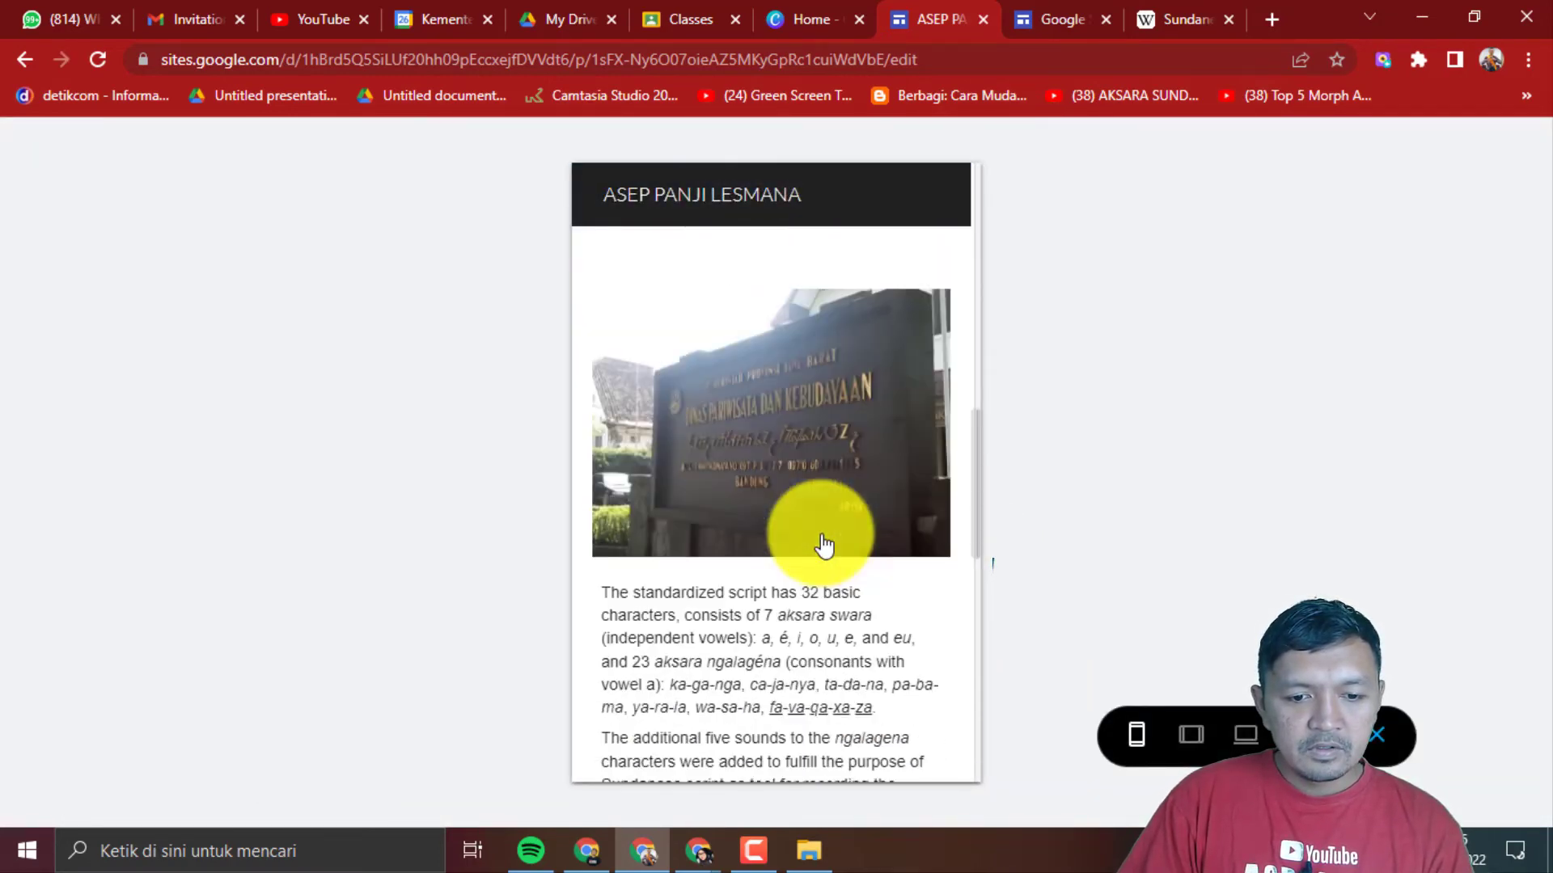
scroll(822, 534, "down", 2)
scroll(821, 545, "up", 3)
scroll(805, 485, "down", 2)
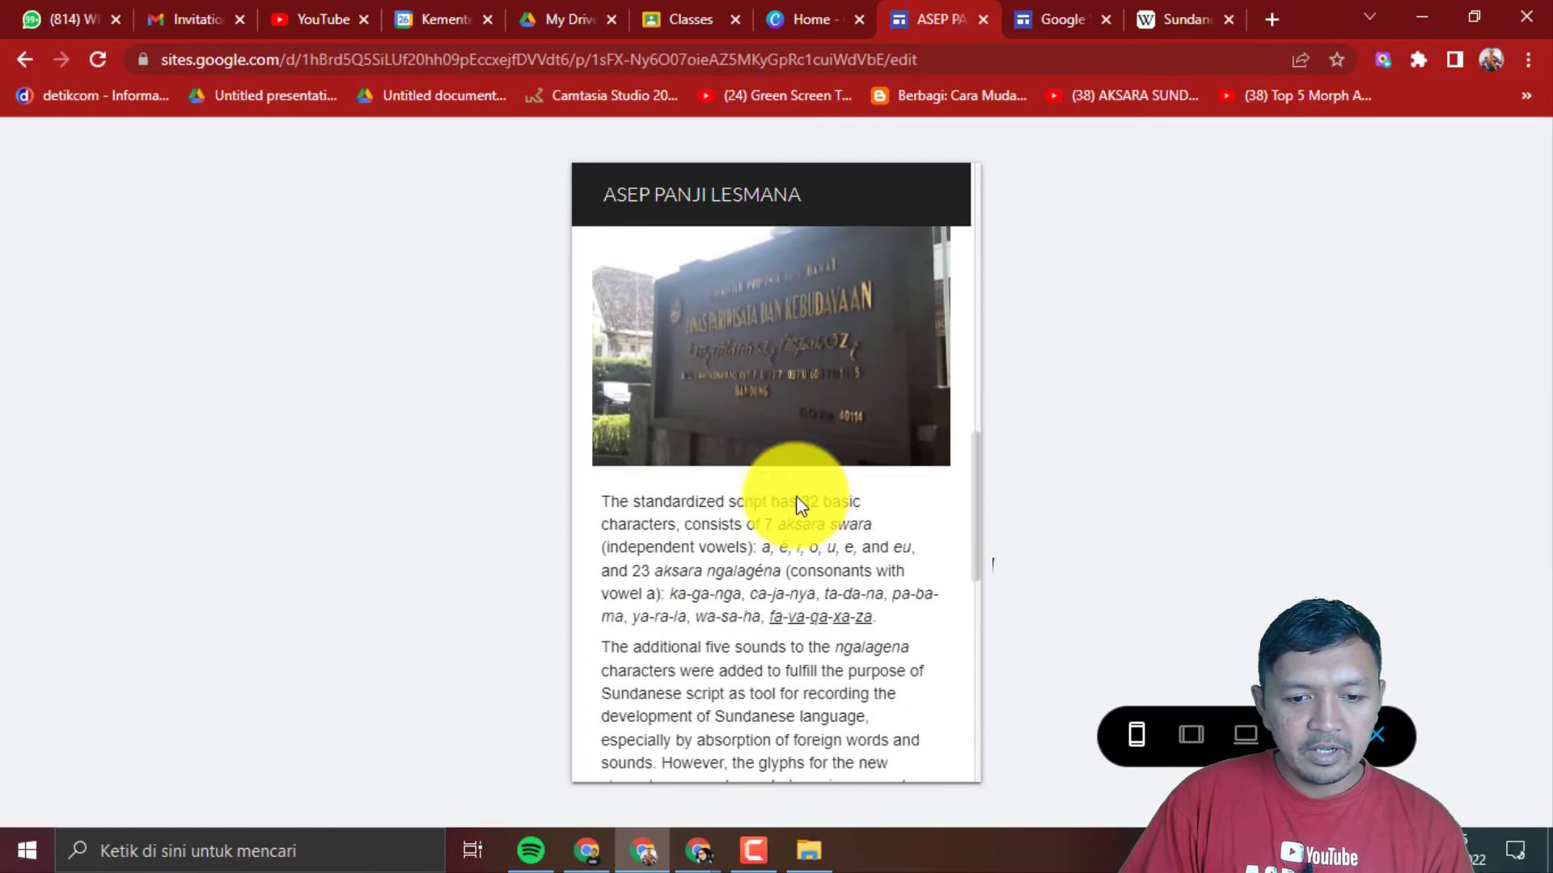
scroll(800, 485, "down", 1)
scroll(813, 441, "up", 4)
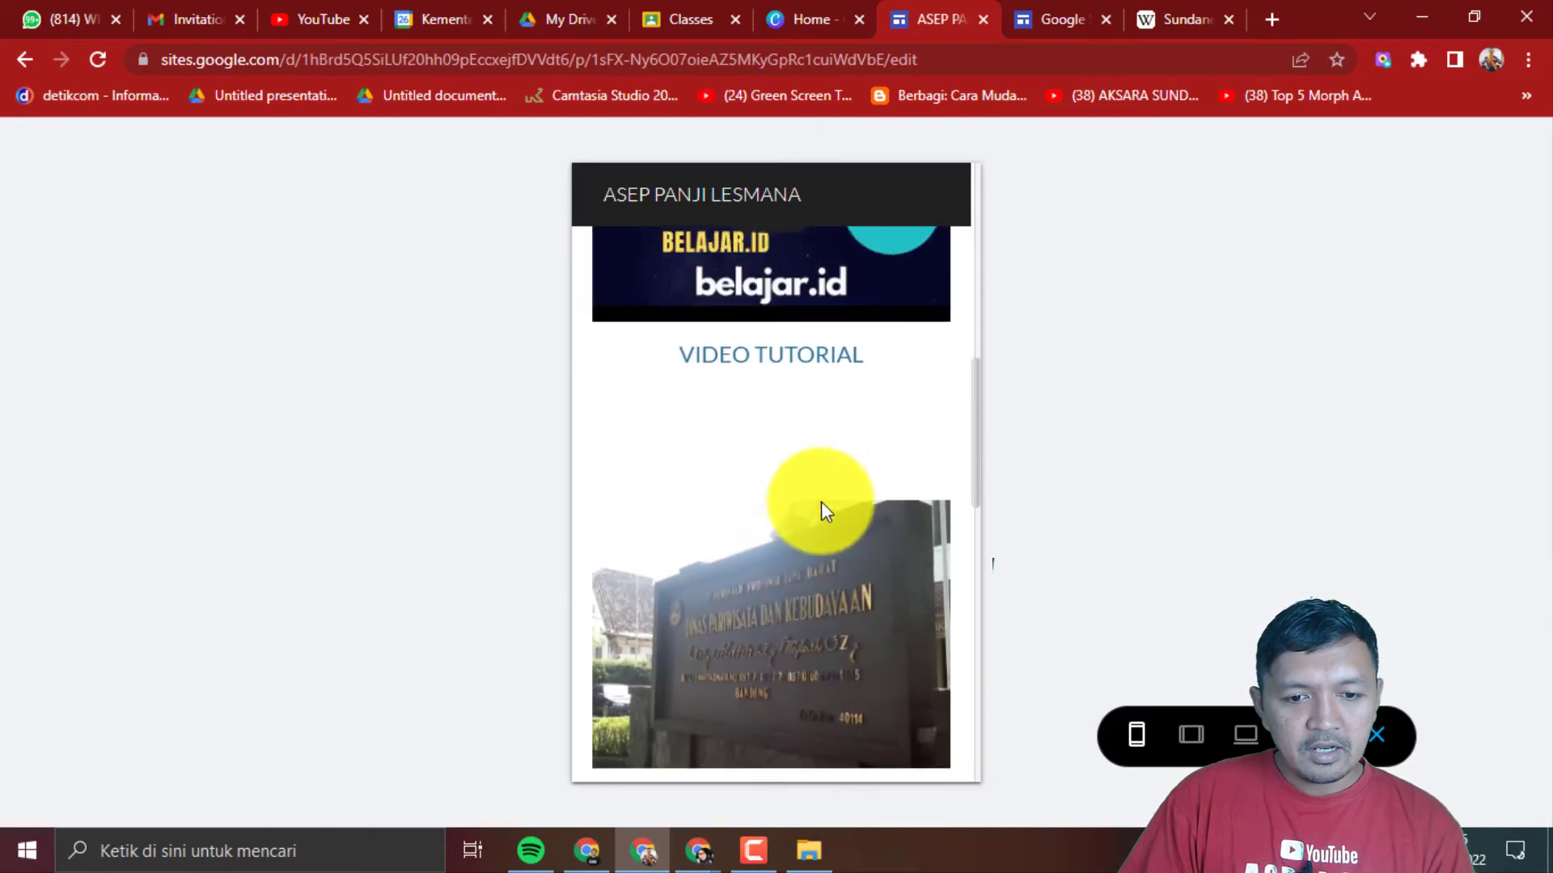
scroll(825, 508, "down", 8)
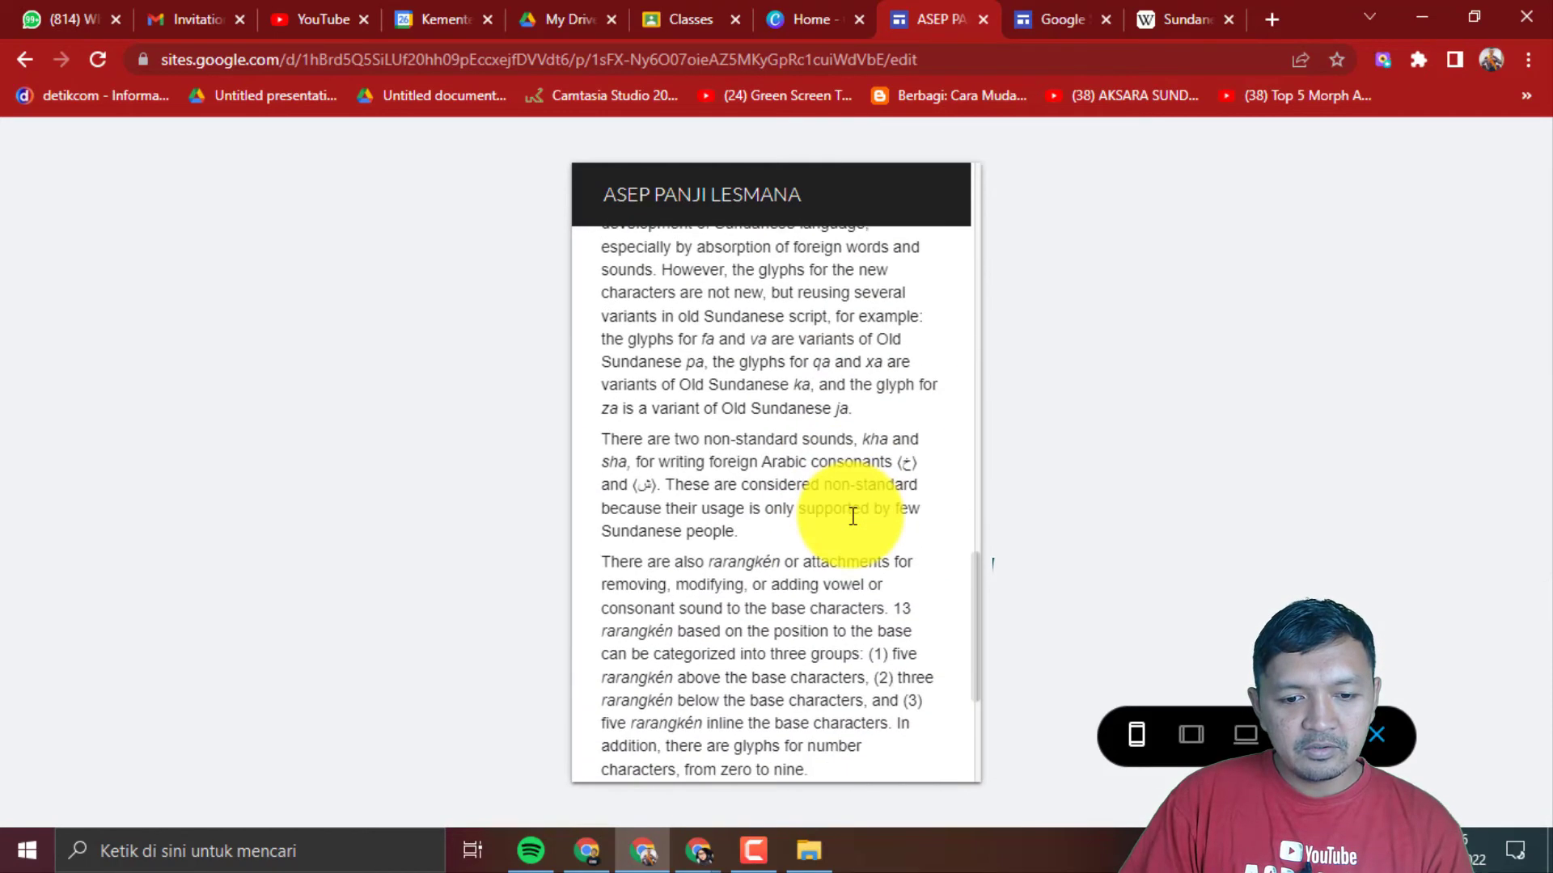
scroll(853, 516, "down", 4)
scroll(852, 516, "up", 8)
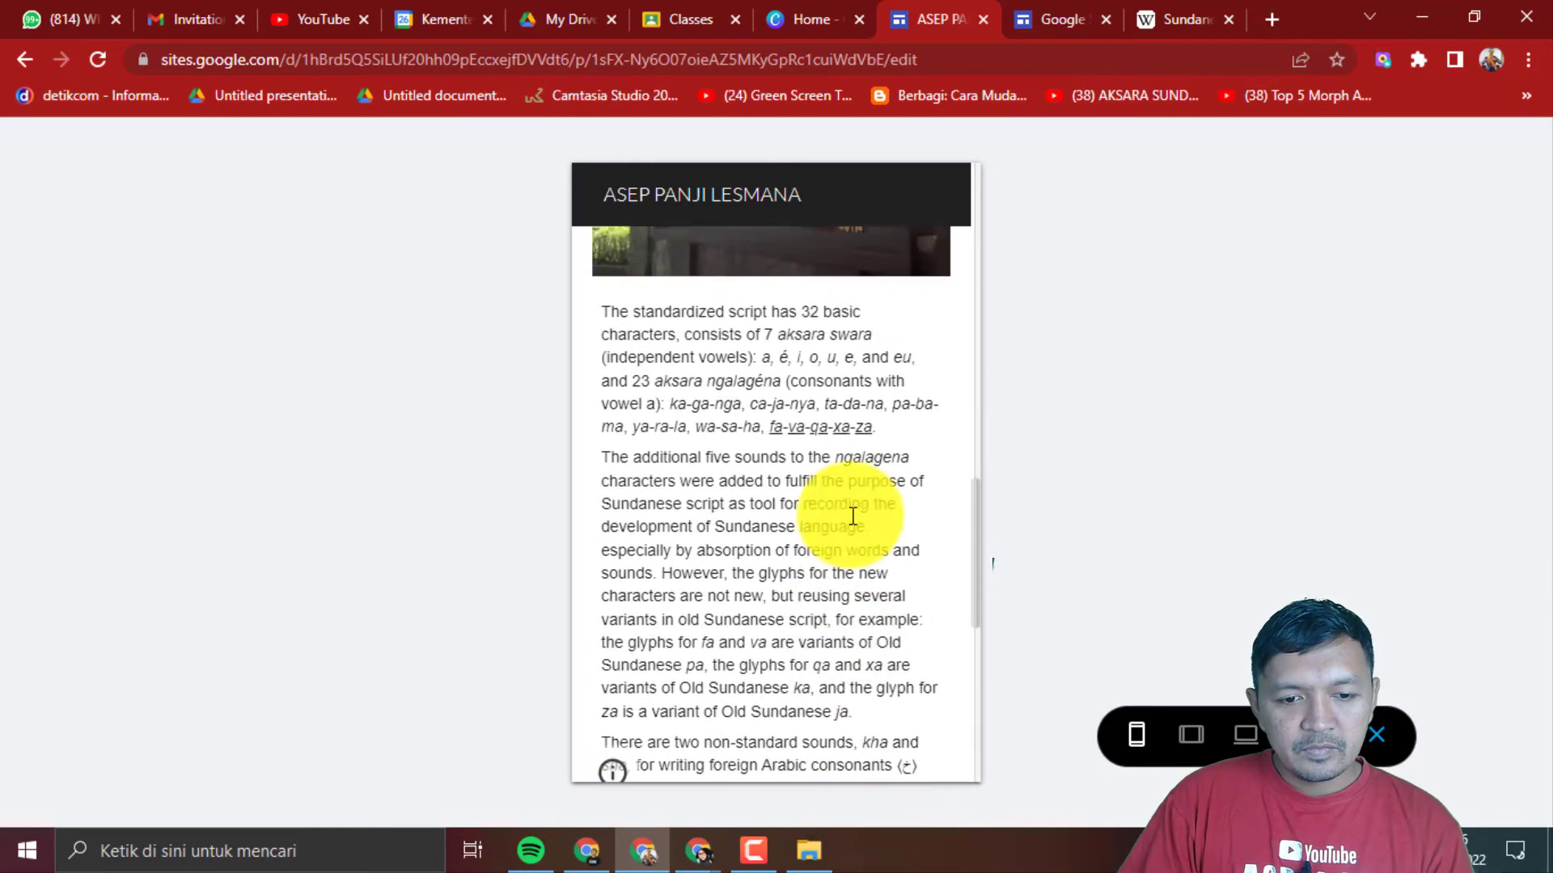
scroll(852, 516, "up", 2)
scroll(852, 516, "down", 3)
scroll(851, 516, "up", 3)
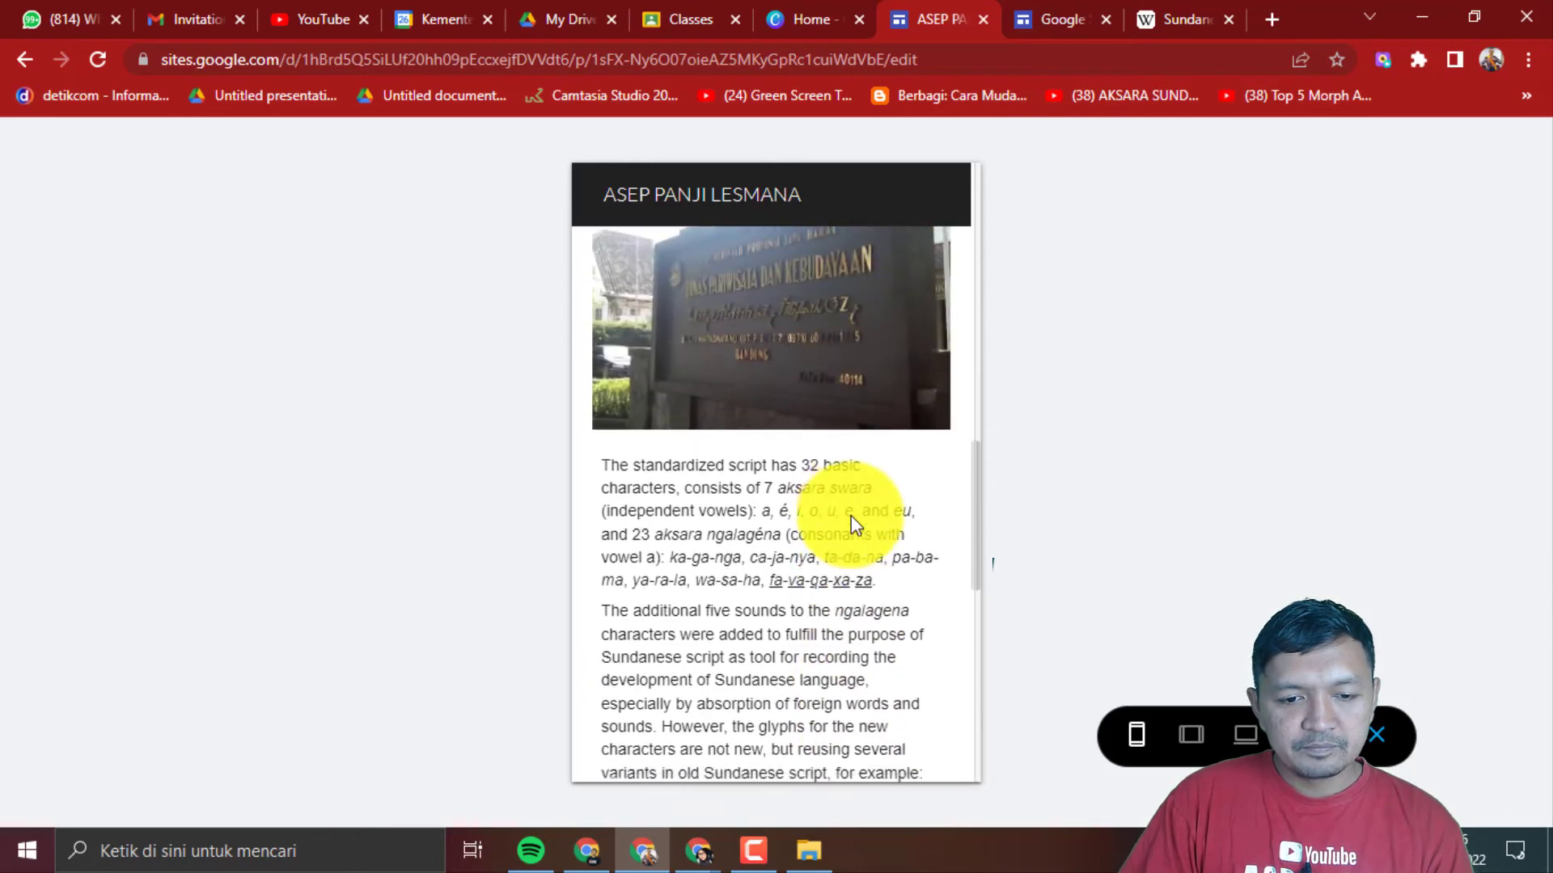
scroll(853, 518, "down", 1)
scroll(855, 517, "up", 4)
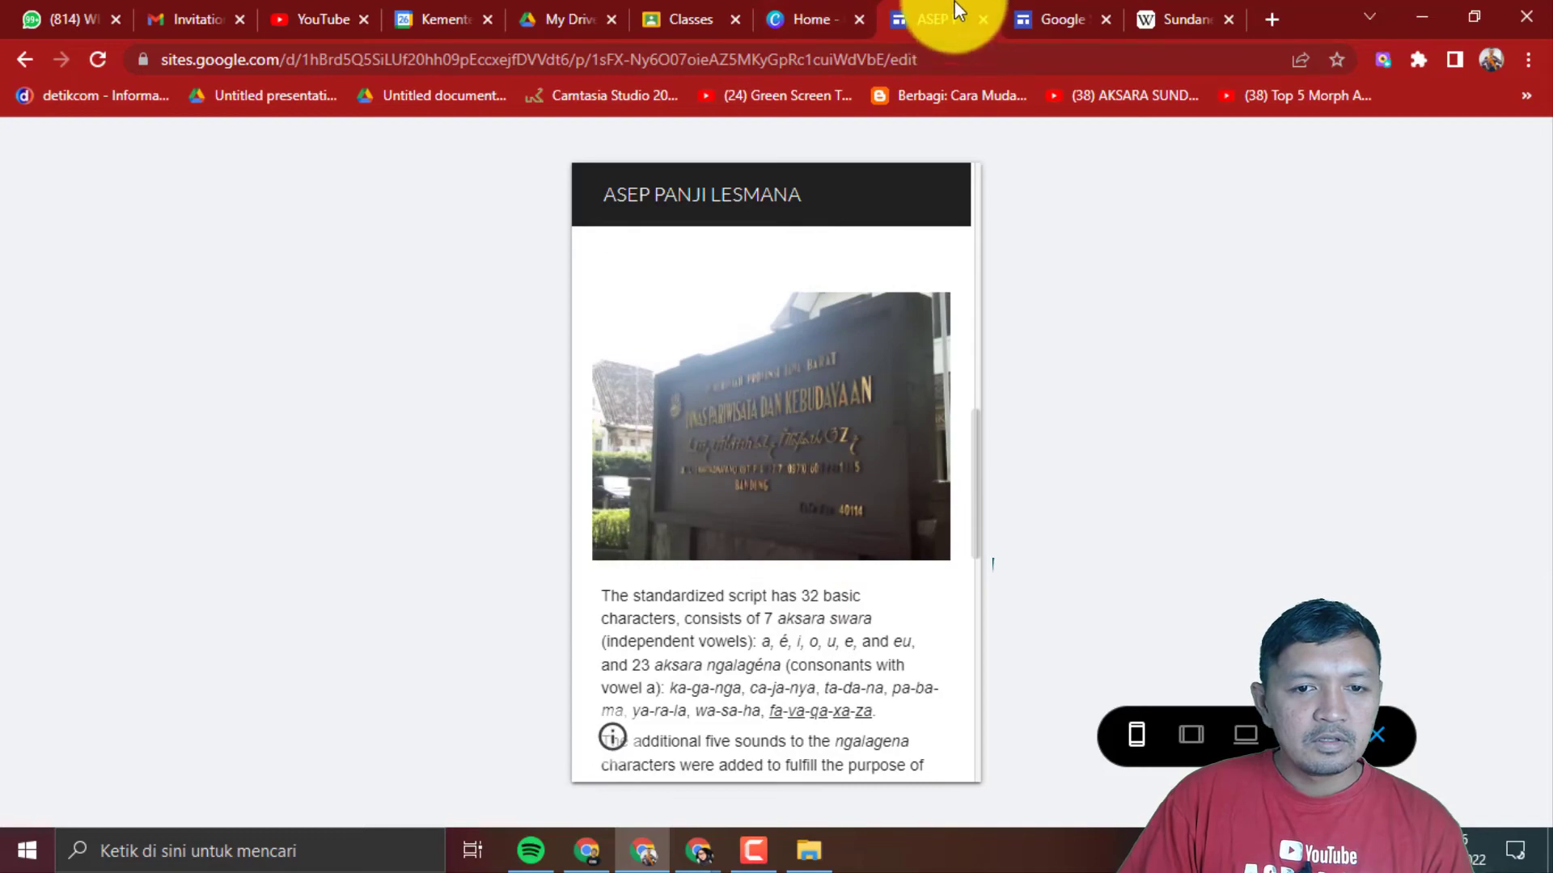
left_click(1385, 748)
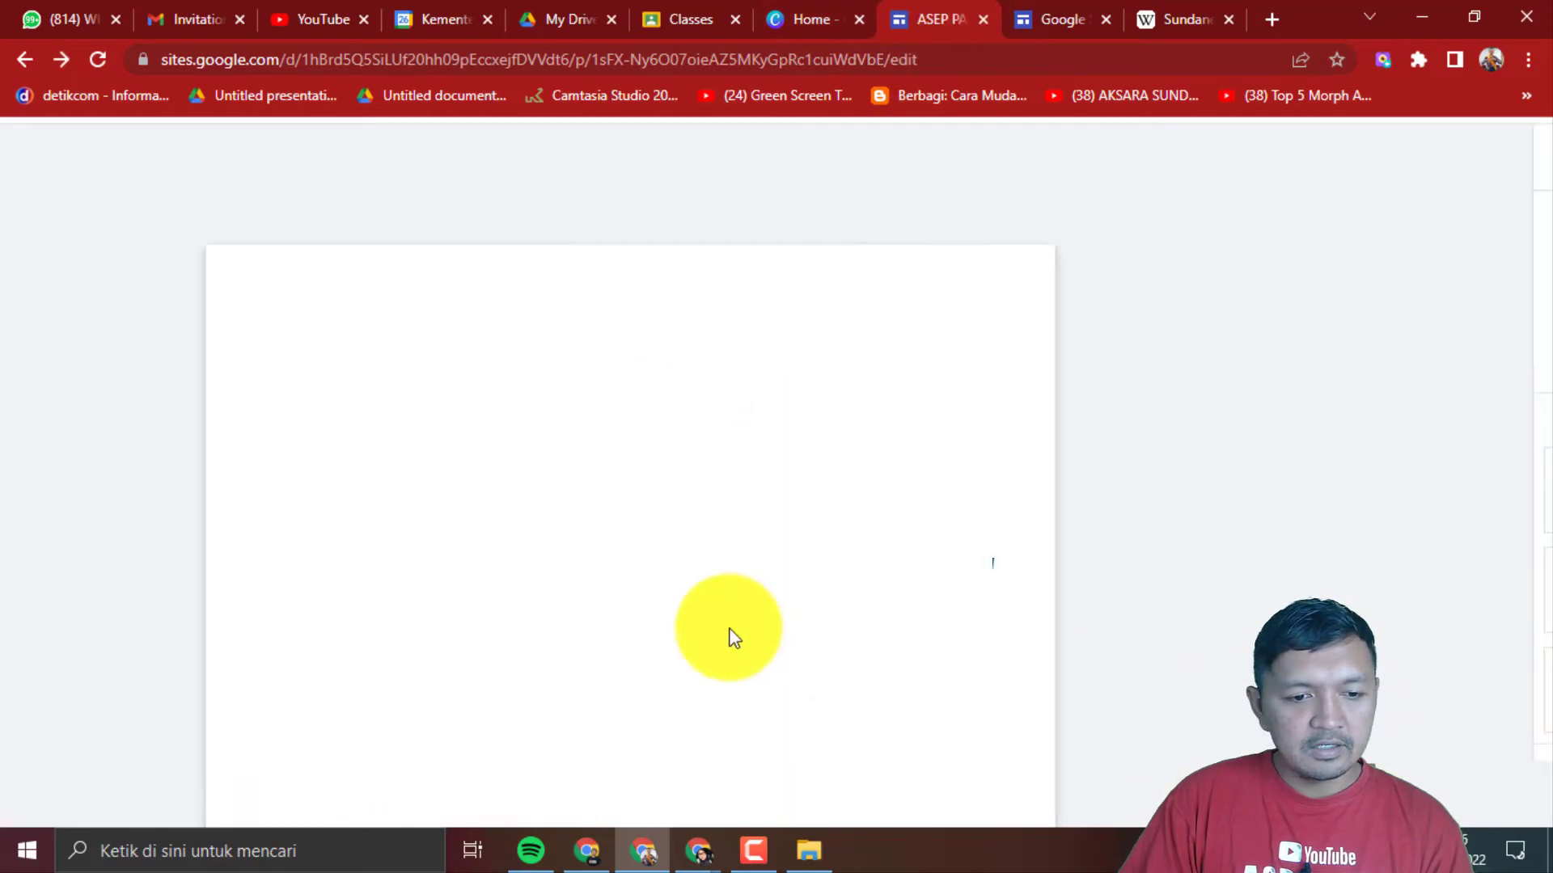
- Set the line spacing of the paragraph starting "The additional five sounds" to Single
scroll(704, 475, "down", 8)
scroll(706, 475, "down", 8)
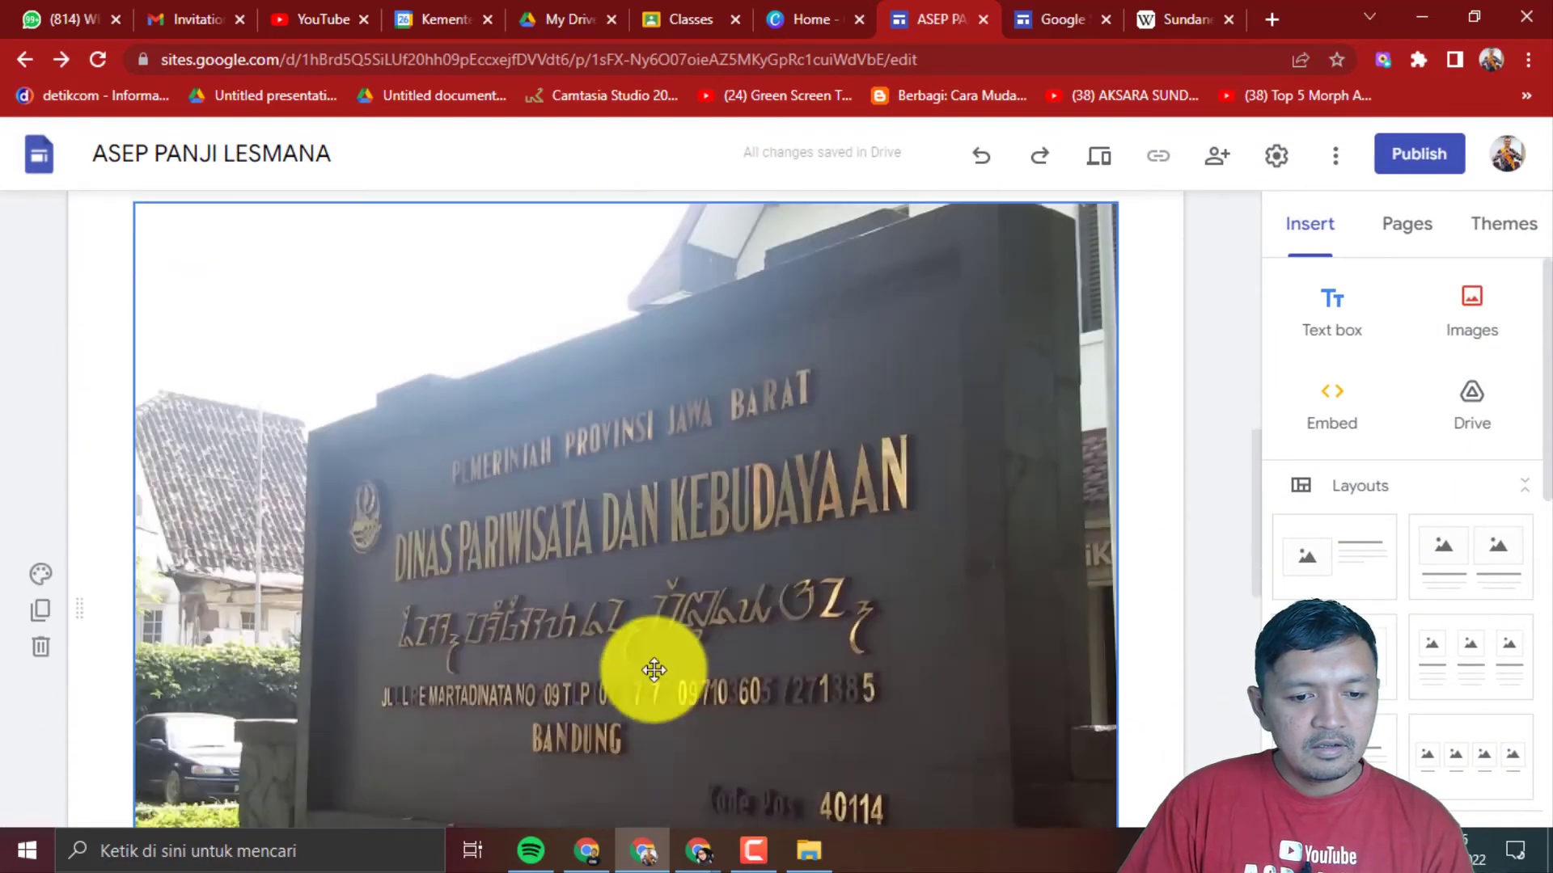
left_click(647, 639)
scroll(668, 588, "down", 1)
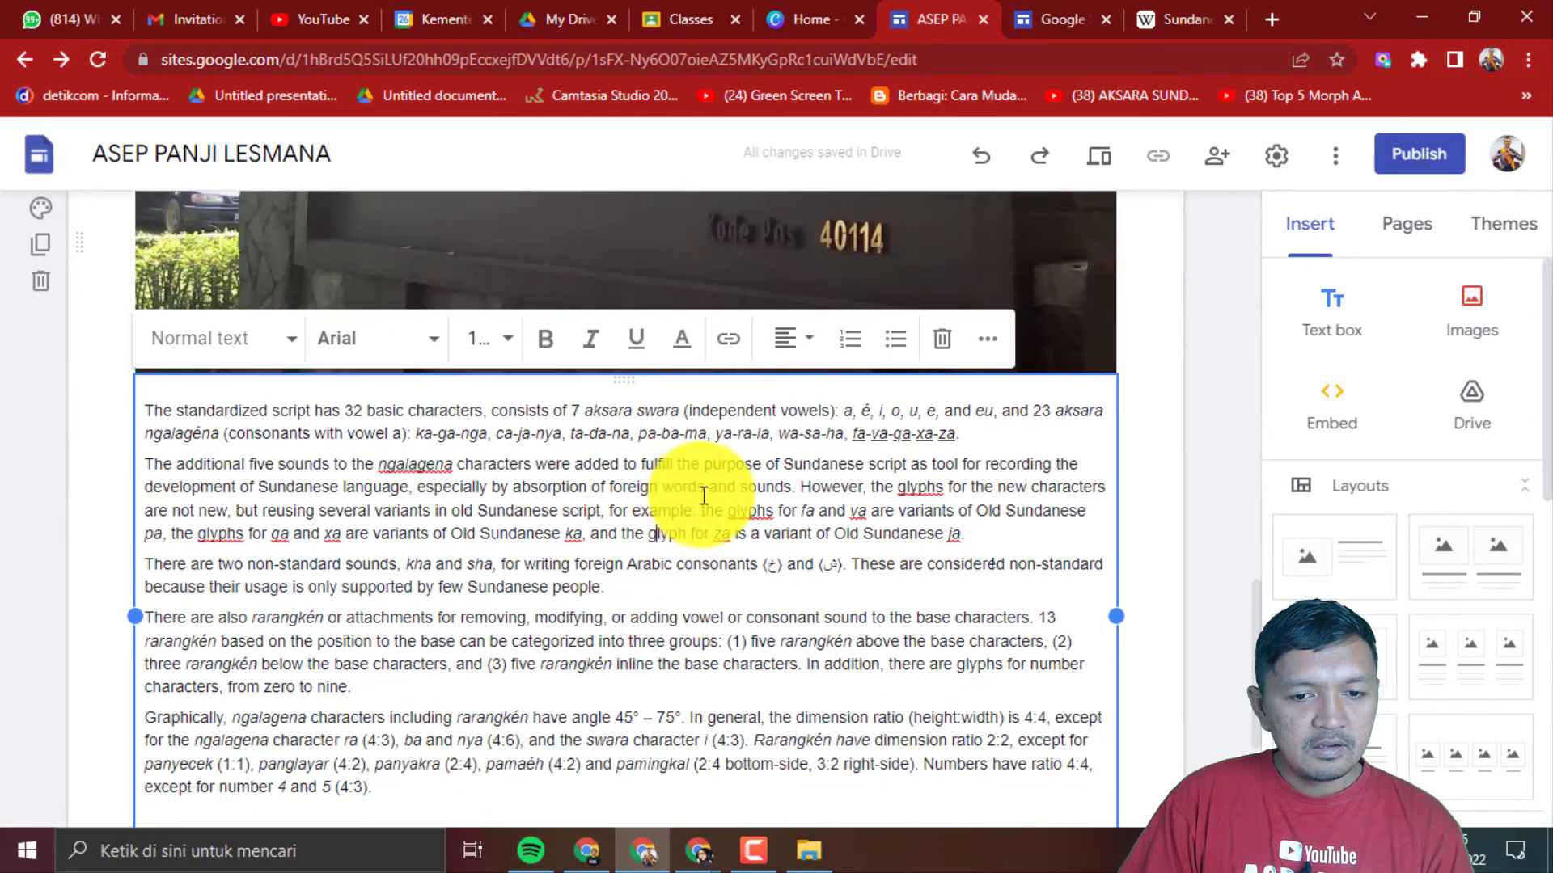
scroll(860, 497, "down", 1)
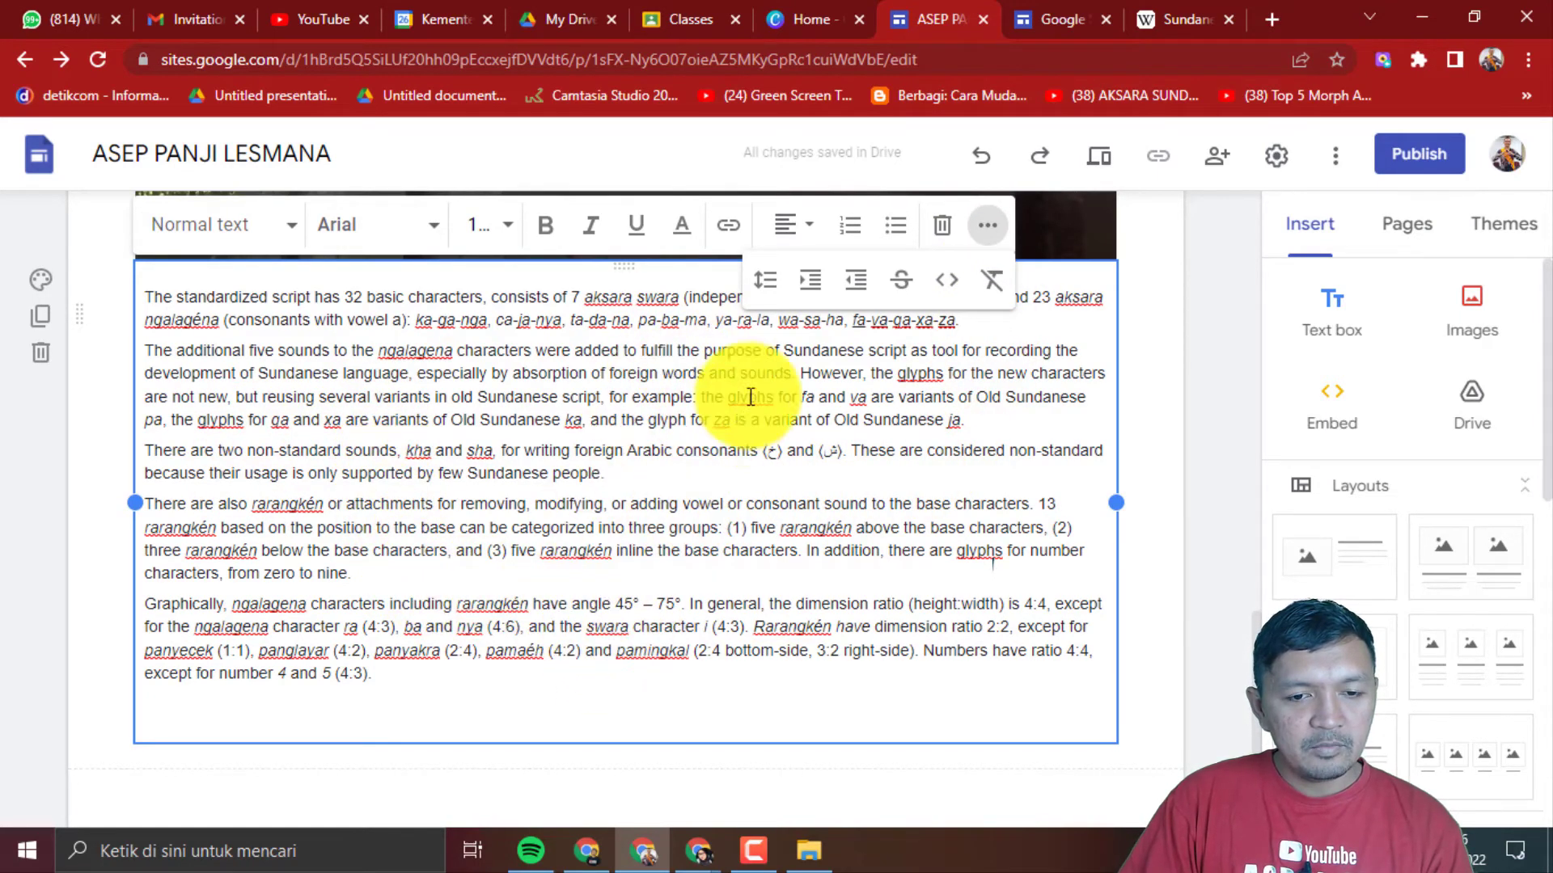
left_click(766, 281)
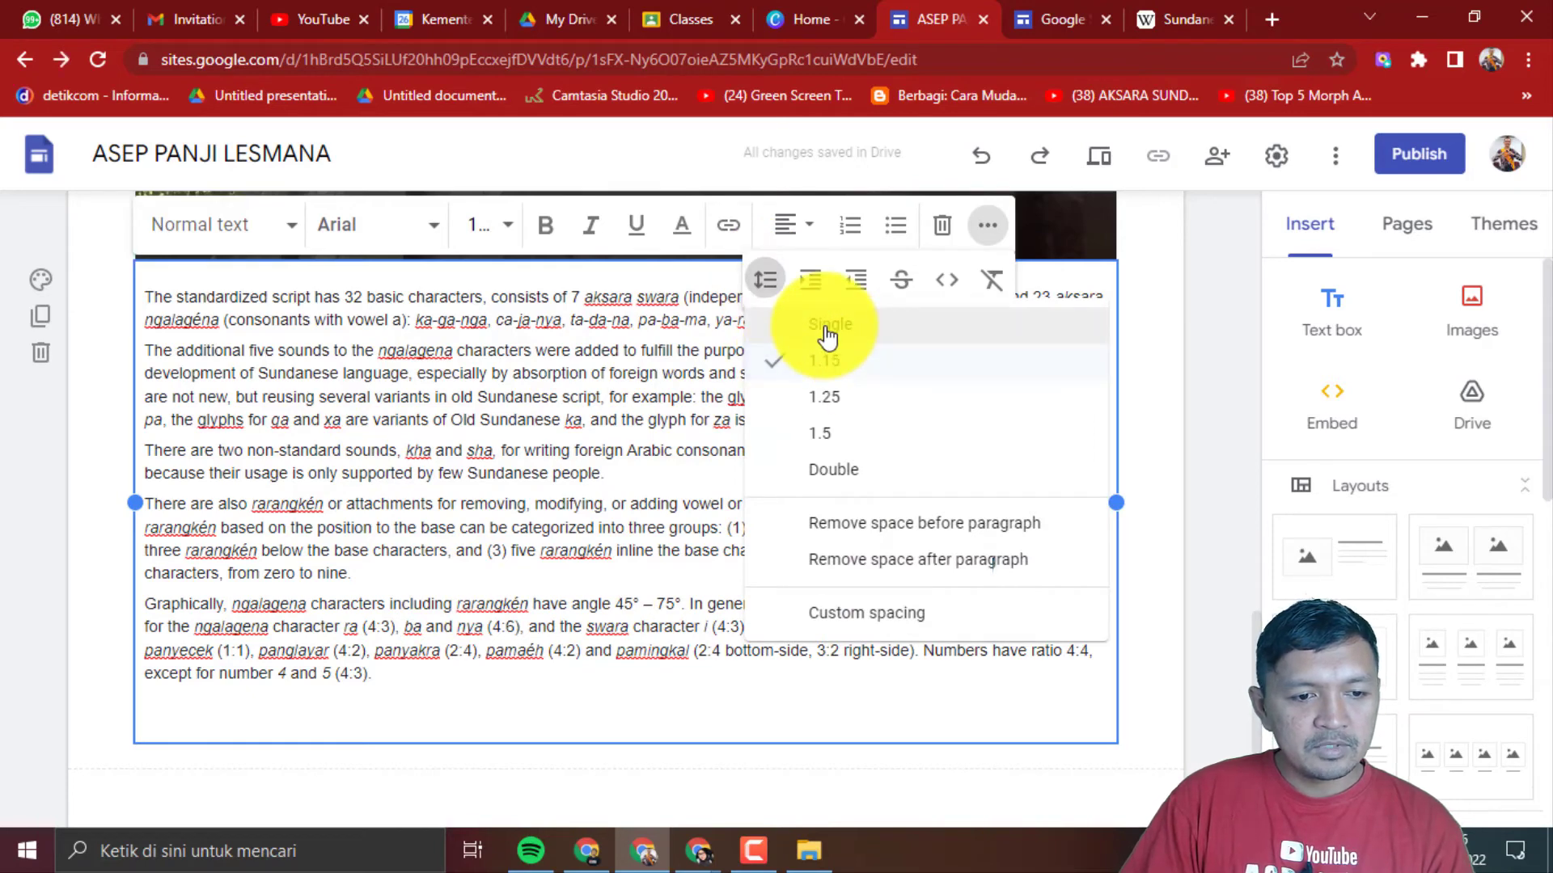
left_click(827, 327)
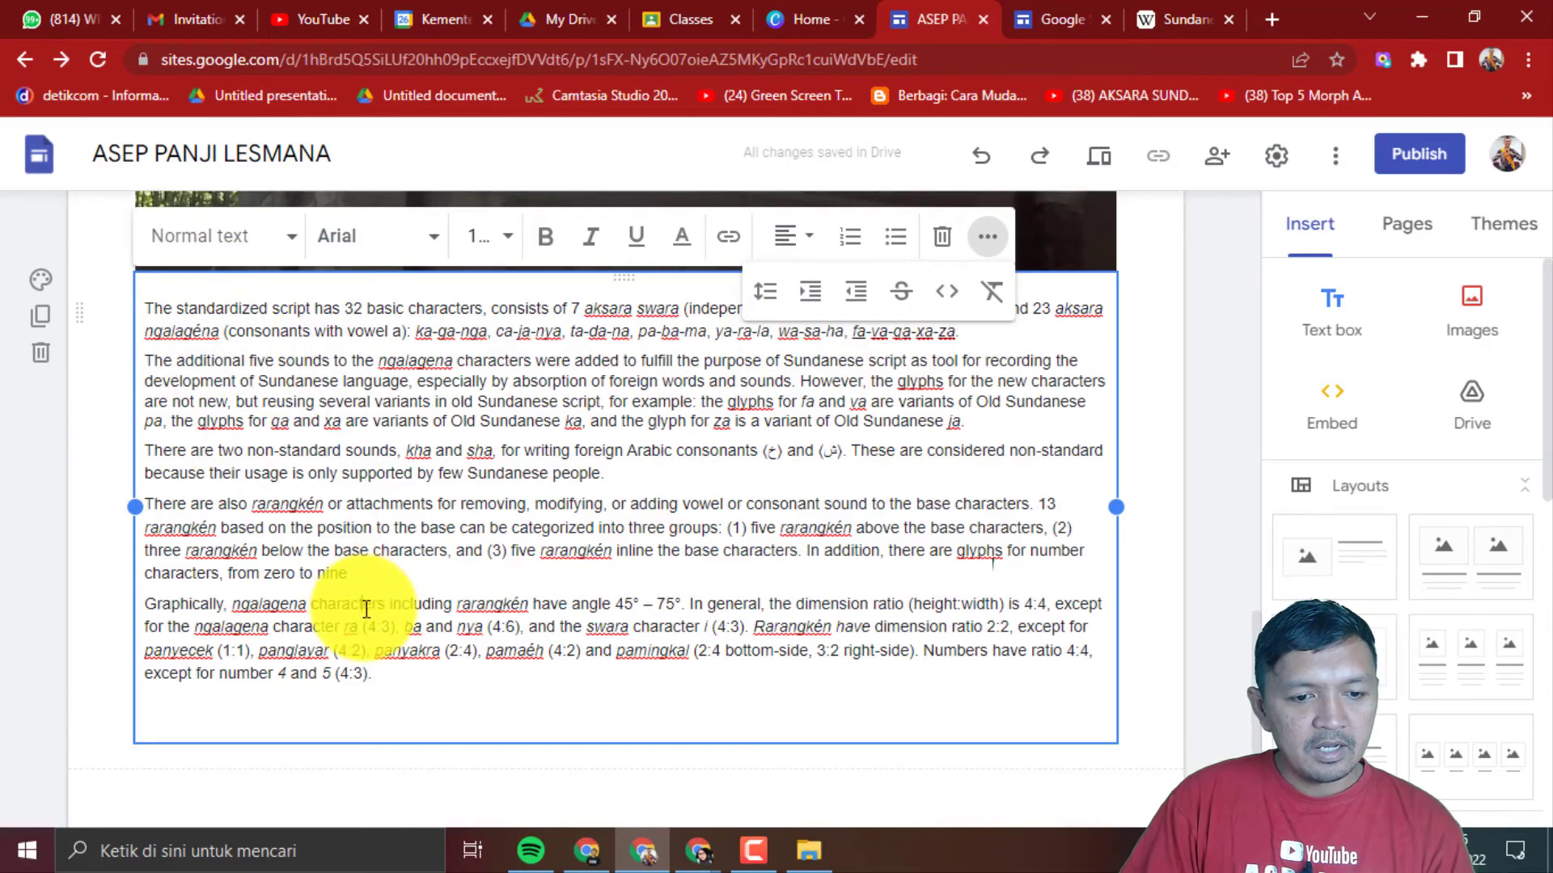
scroll(591, 656, "up", 5)
scroll(593, 653, "down", 6)
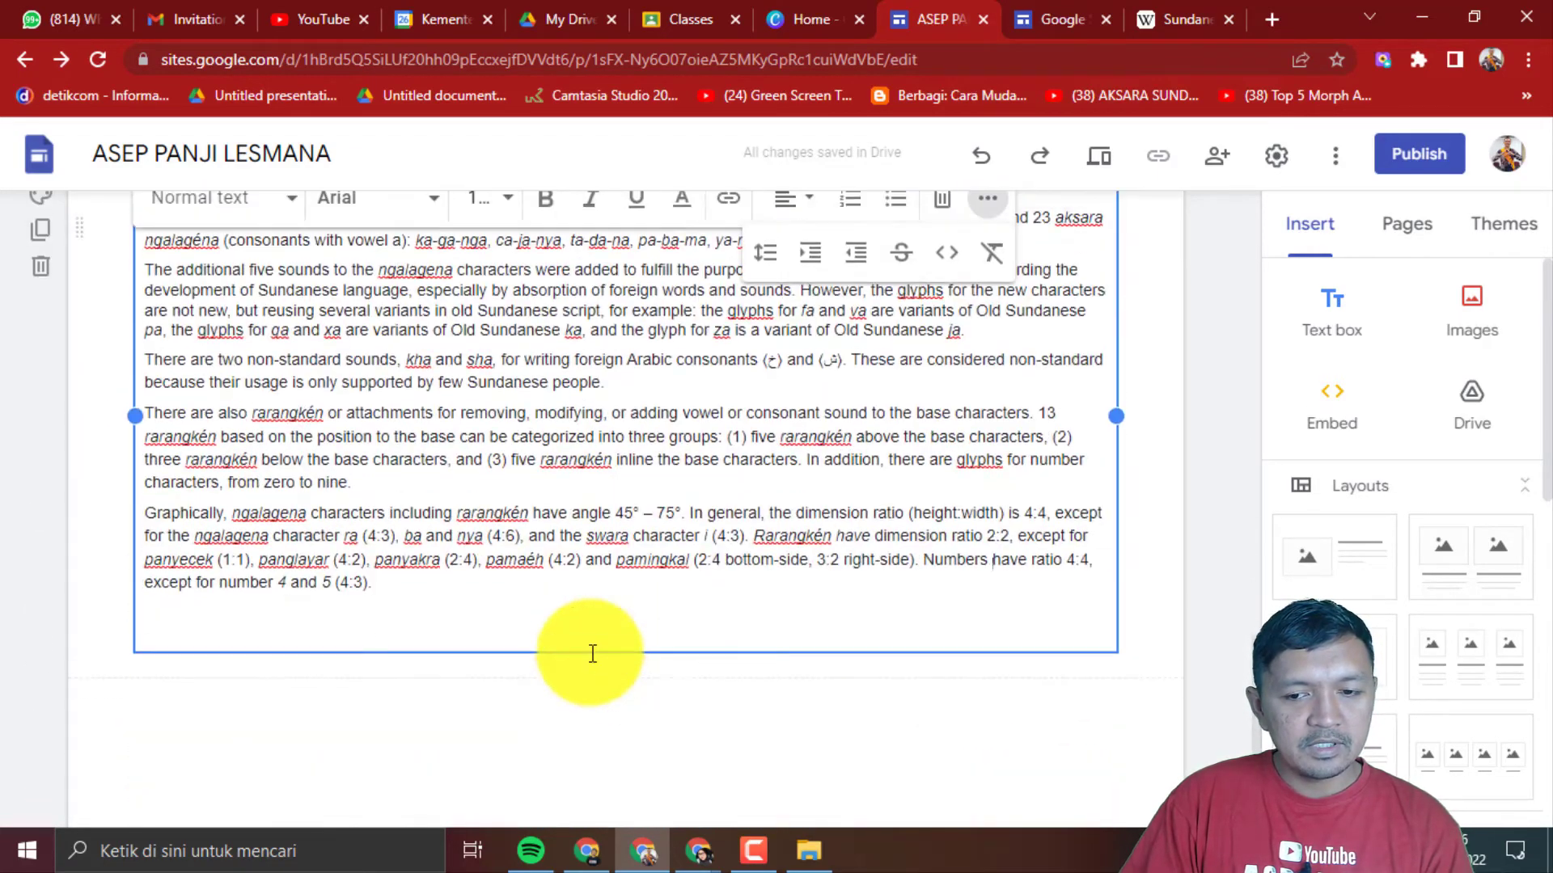
scroll(591, 650, "up", 10)
scroll(590, 648, "down", 4)
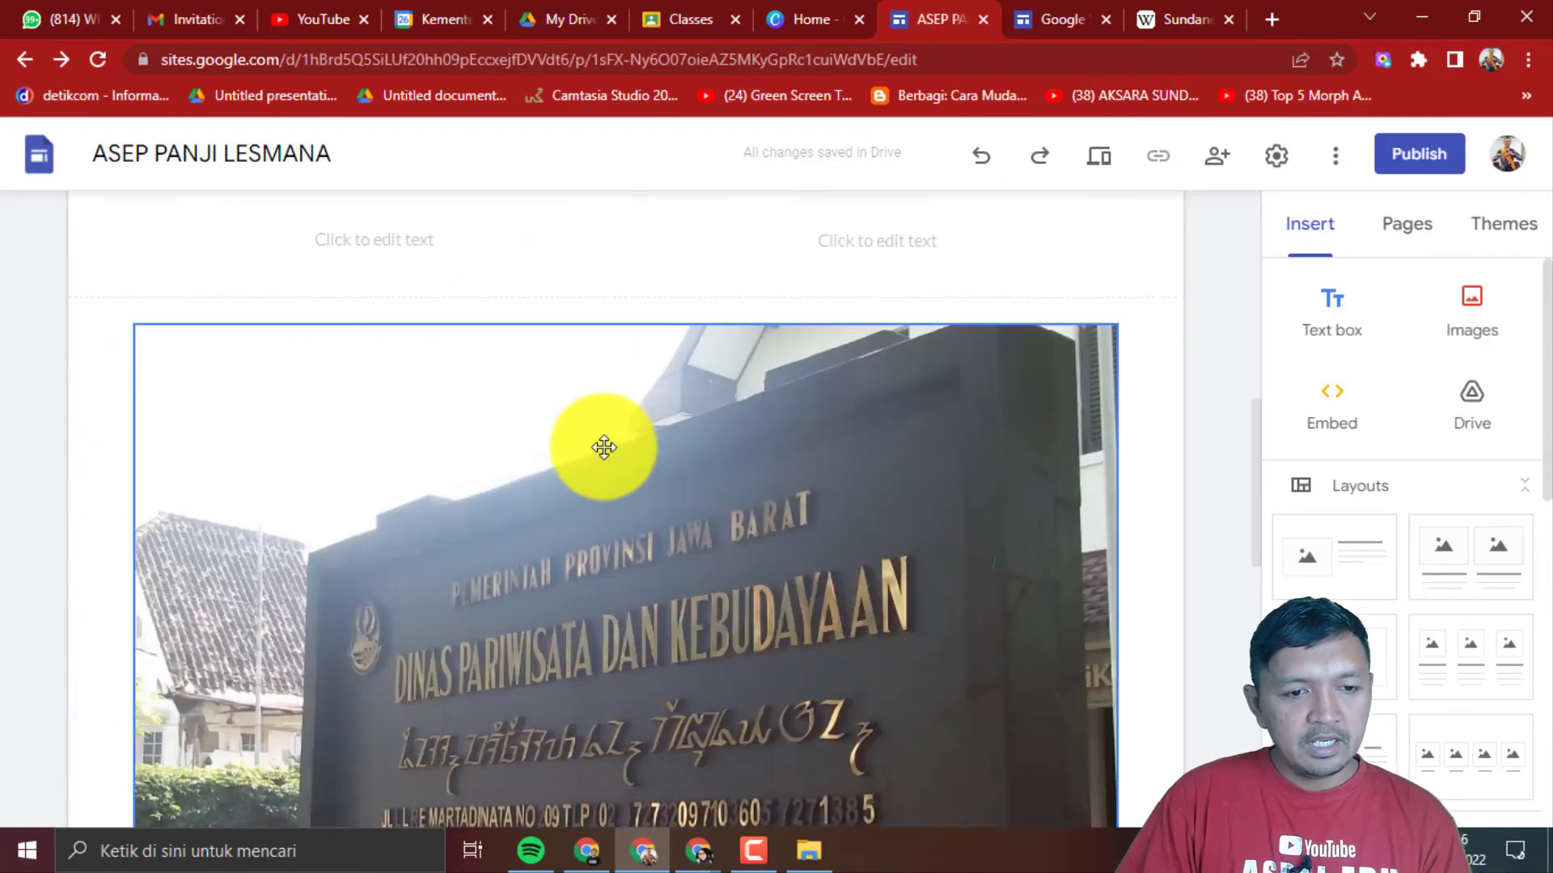
scroll(604, 447, "down", 10)
scroll(740, 424, "up", 7)
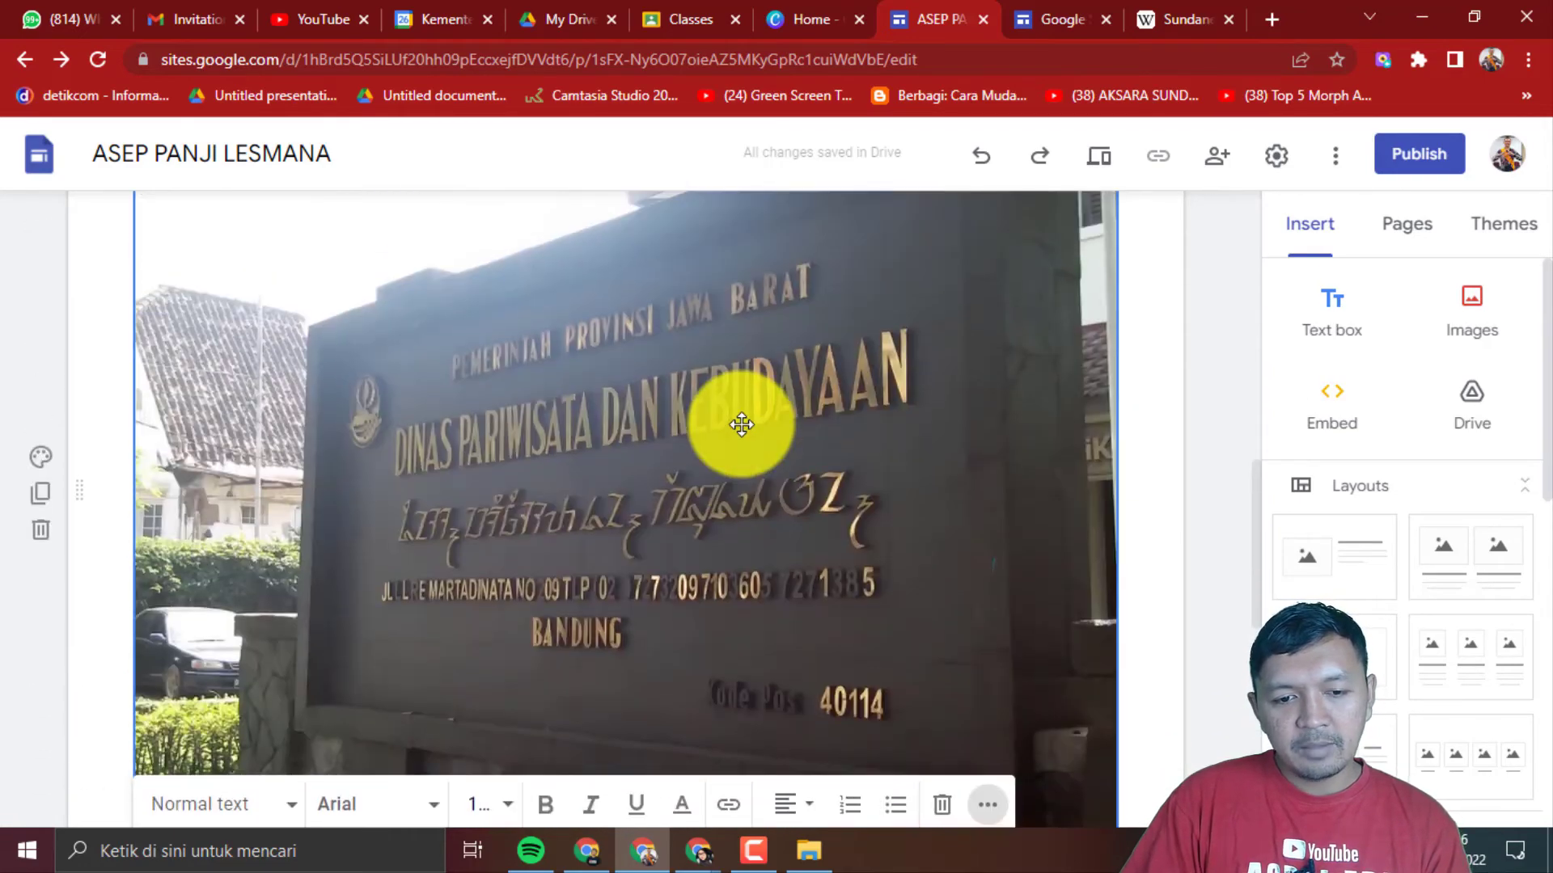
scroll(742, 424, "down", 9)
left_click(574, 681)
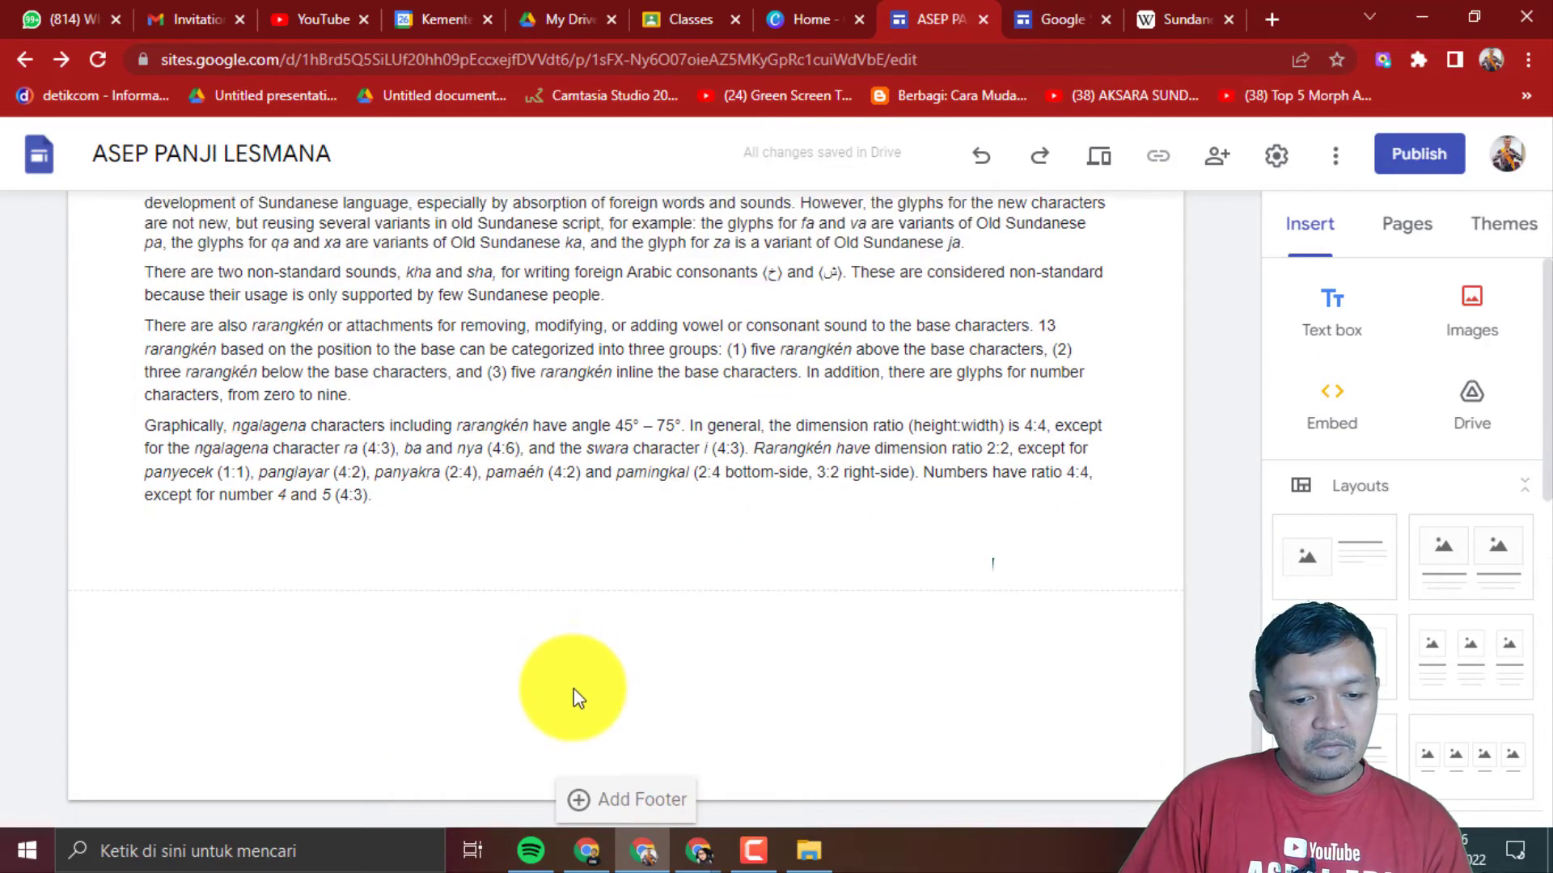
left_click(584, 804)
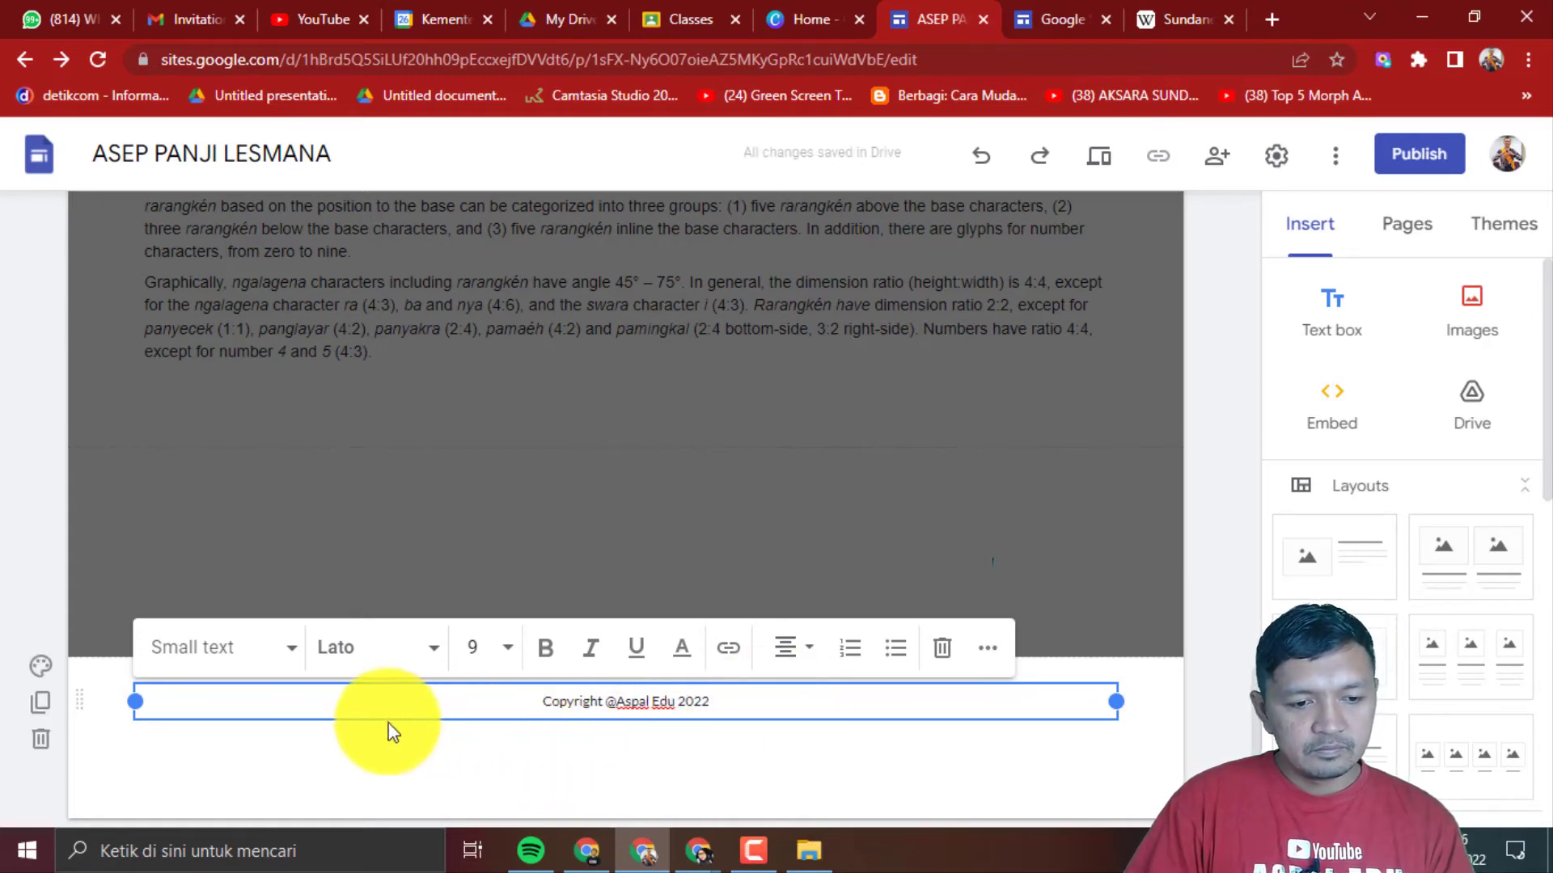
left_click(338, 728)
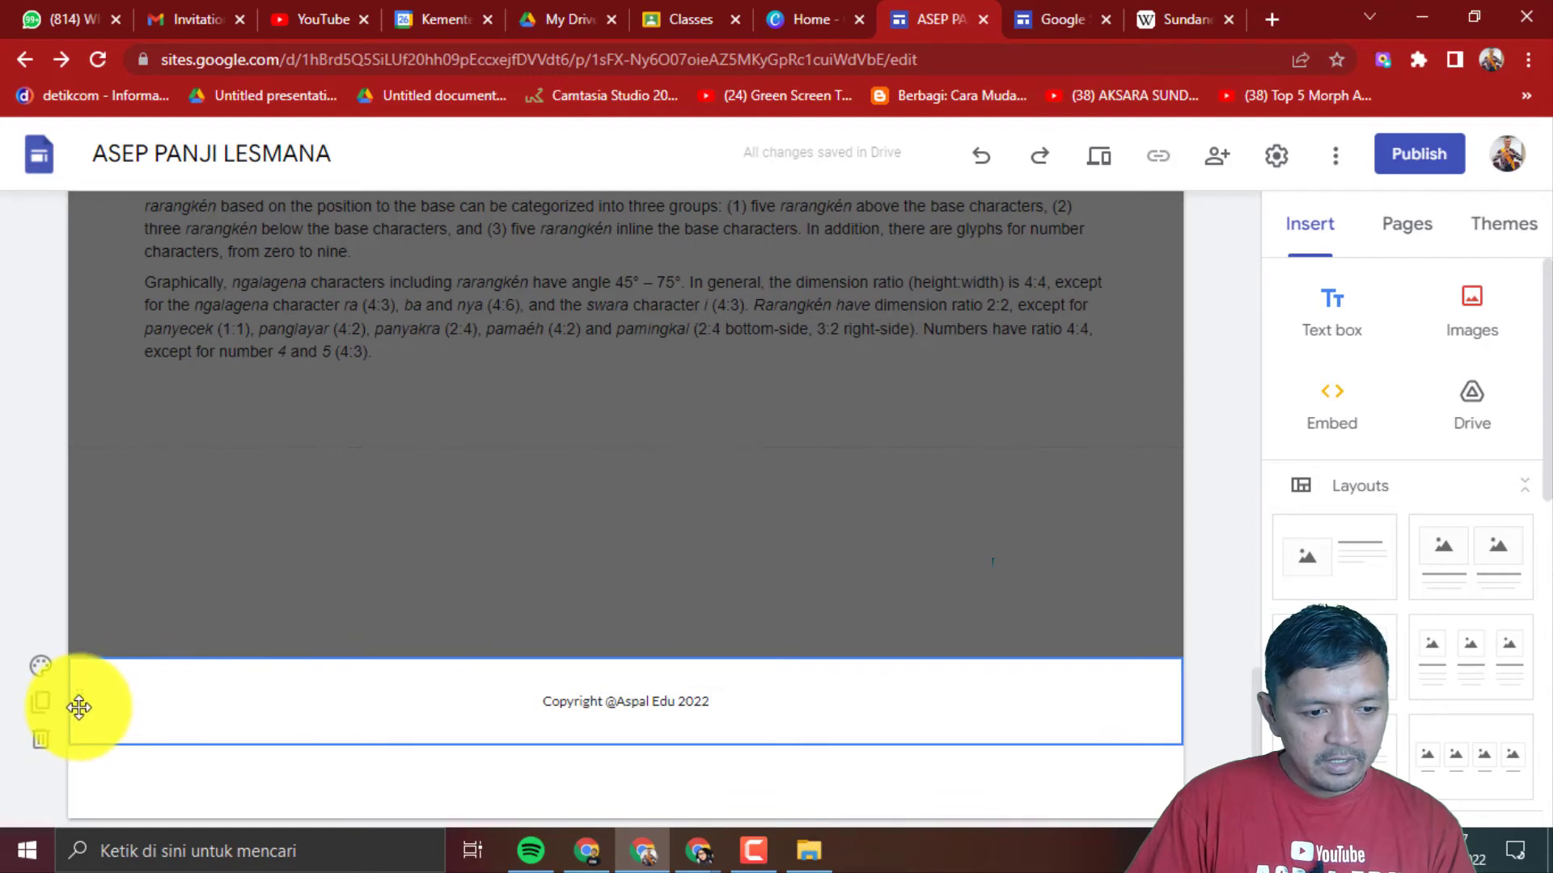
left_click(42, 676)
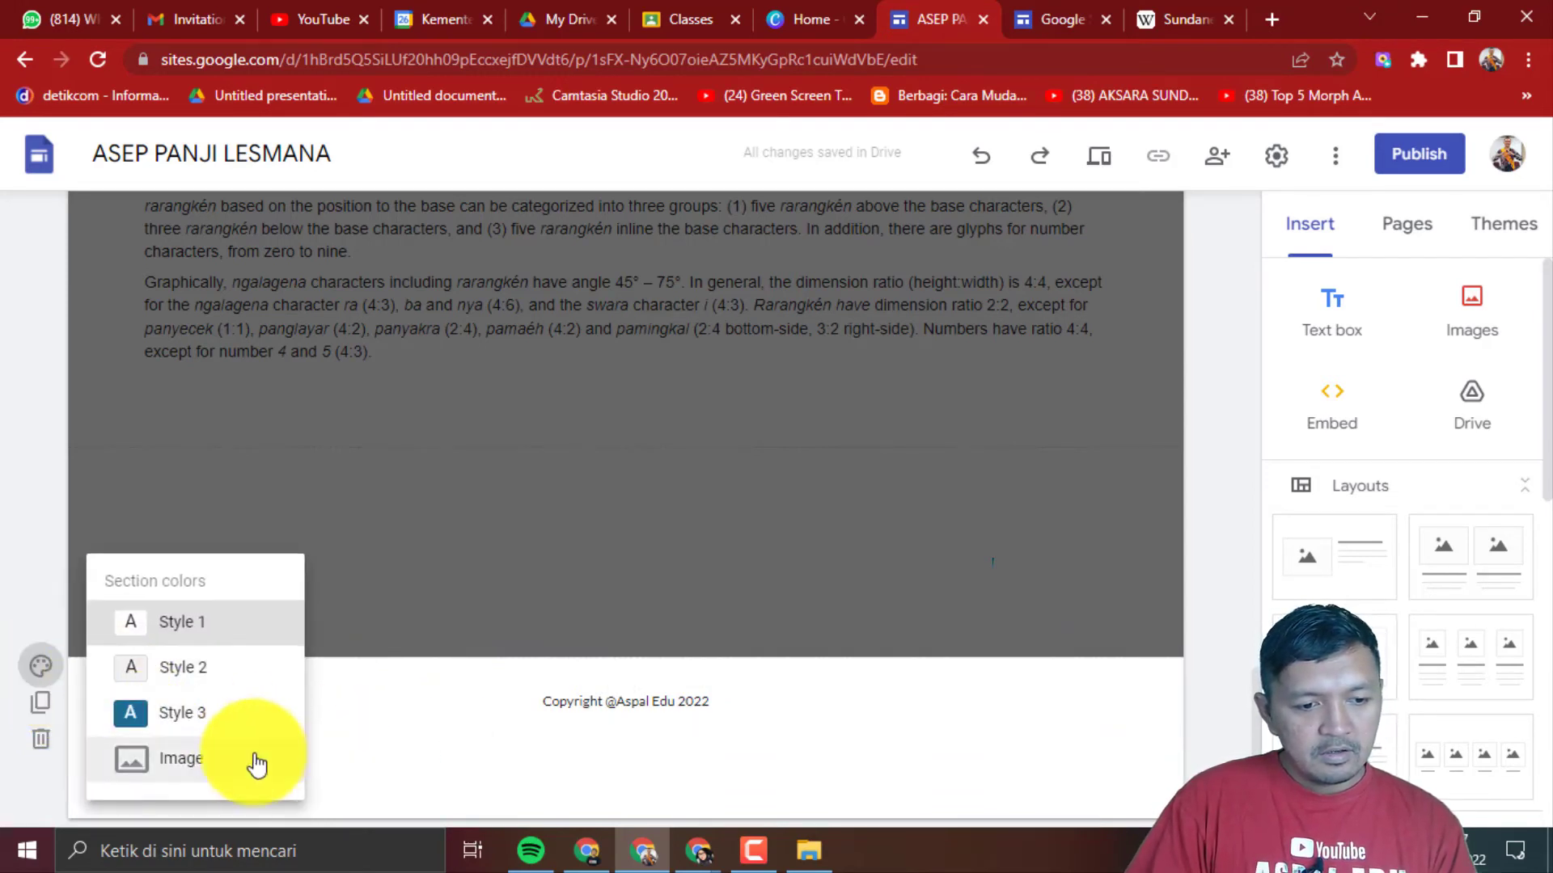
mouse_move(220, 769)
left_click(388, 732)
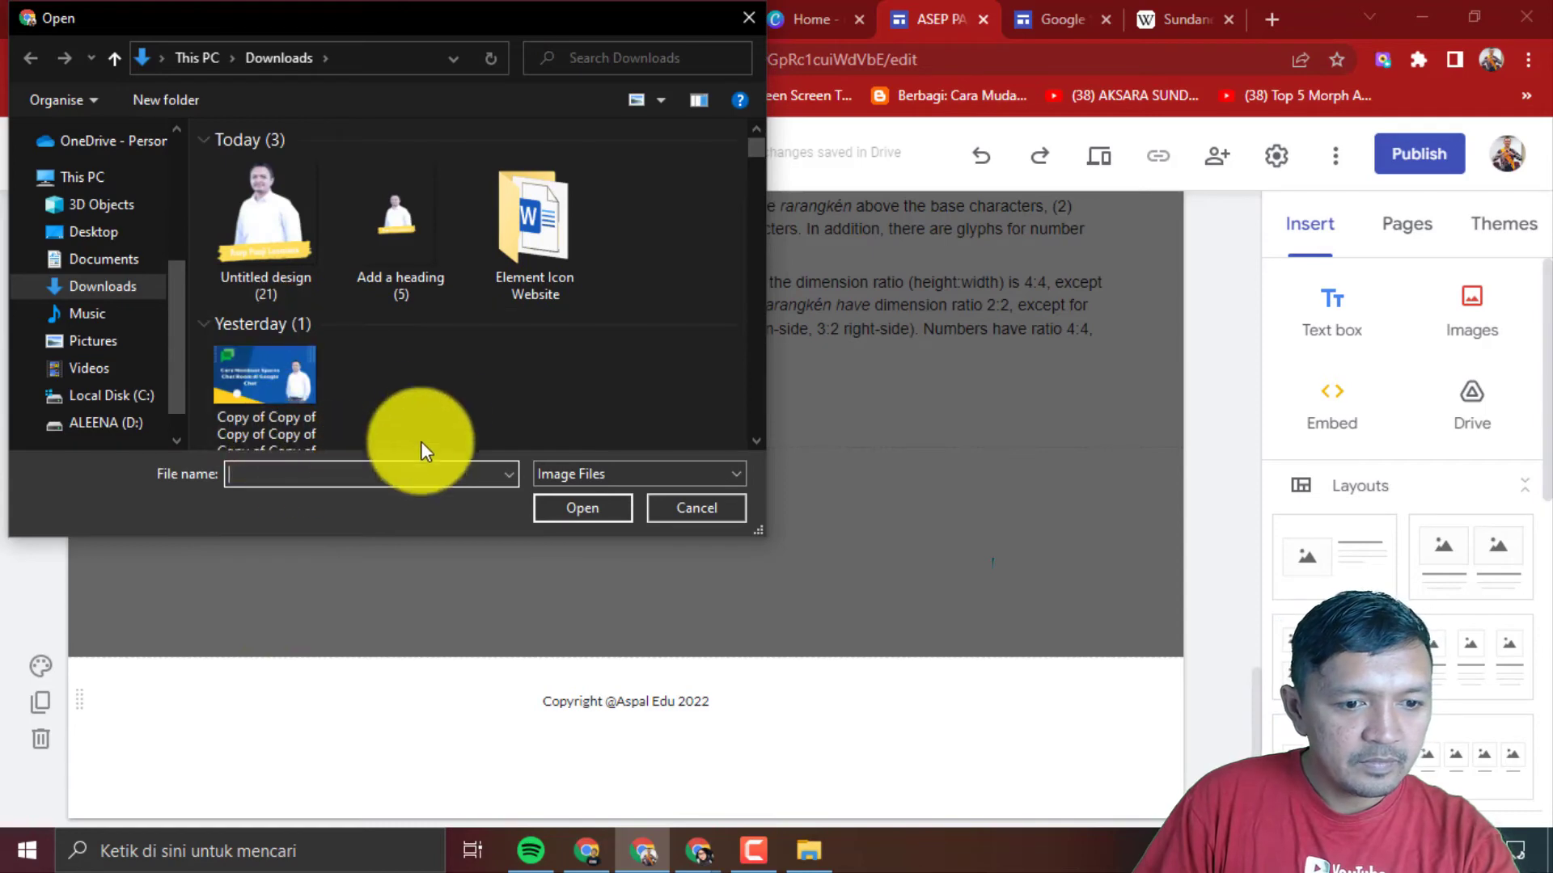
scroll(441, 392, "down", 3)
scroll(439, 387, "down", 5)
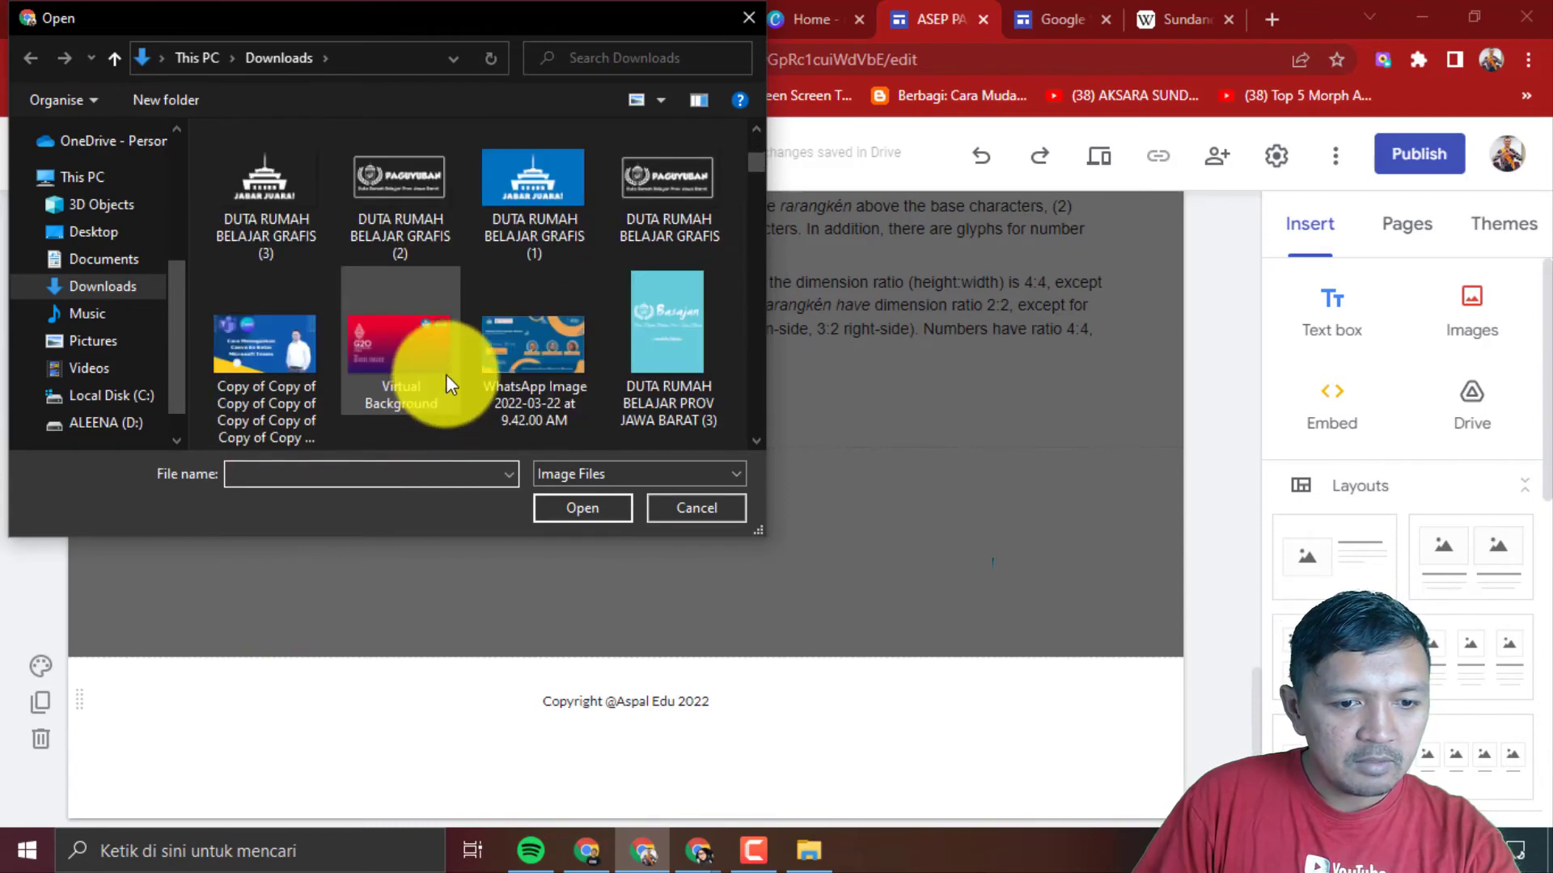
scroll(448, 370, "down", 8)
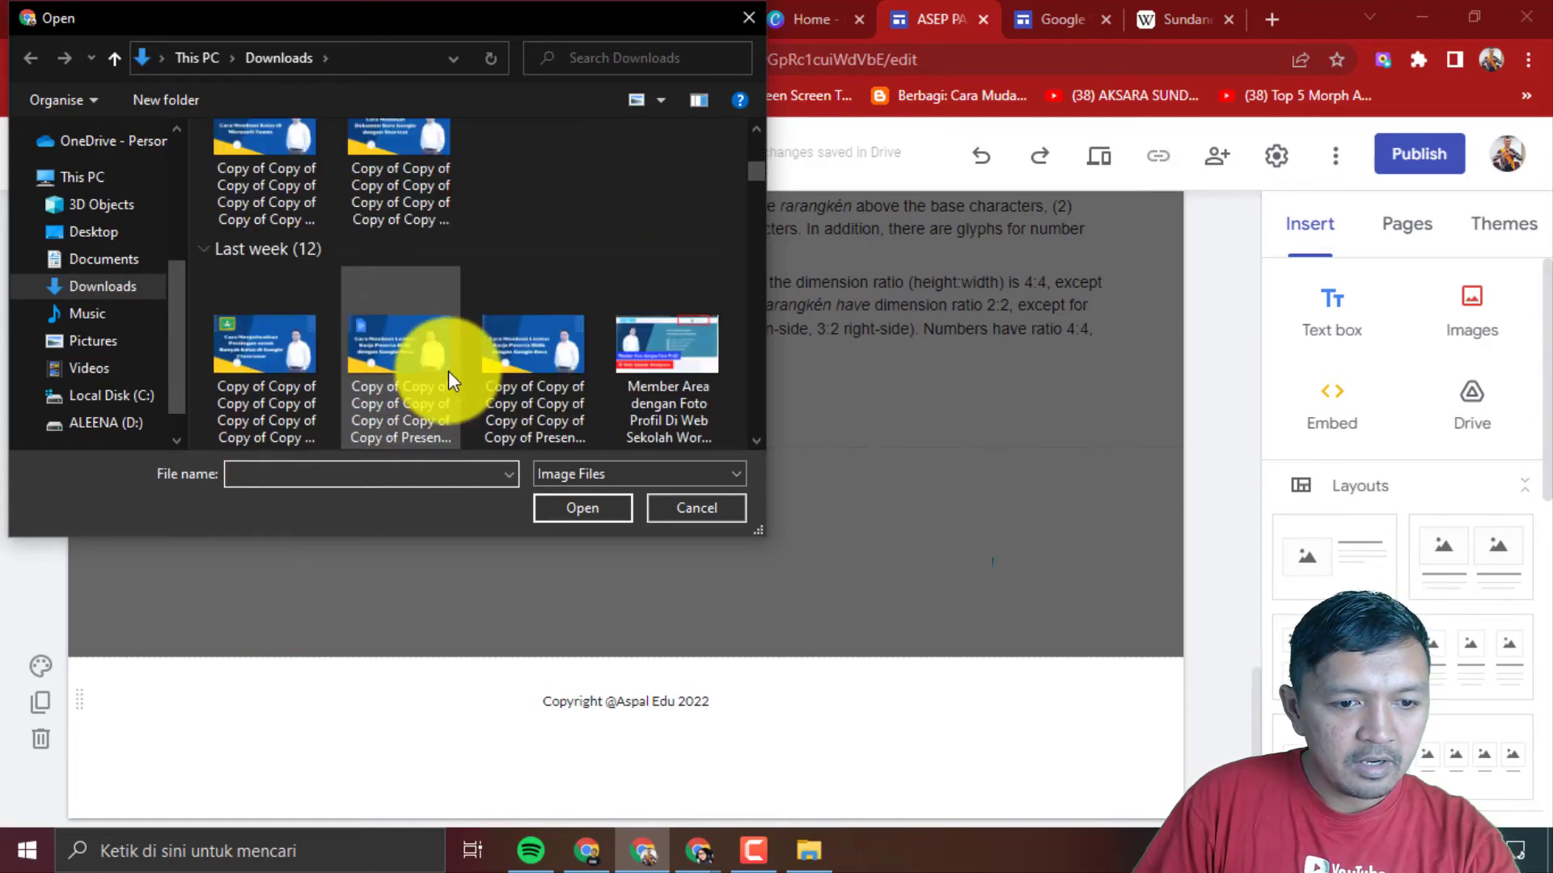
scroll(448, 370, "down", 10)
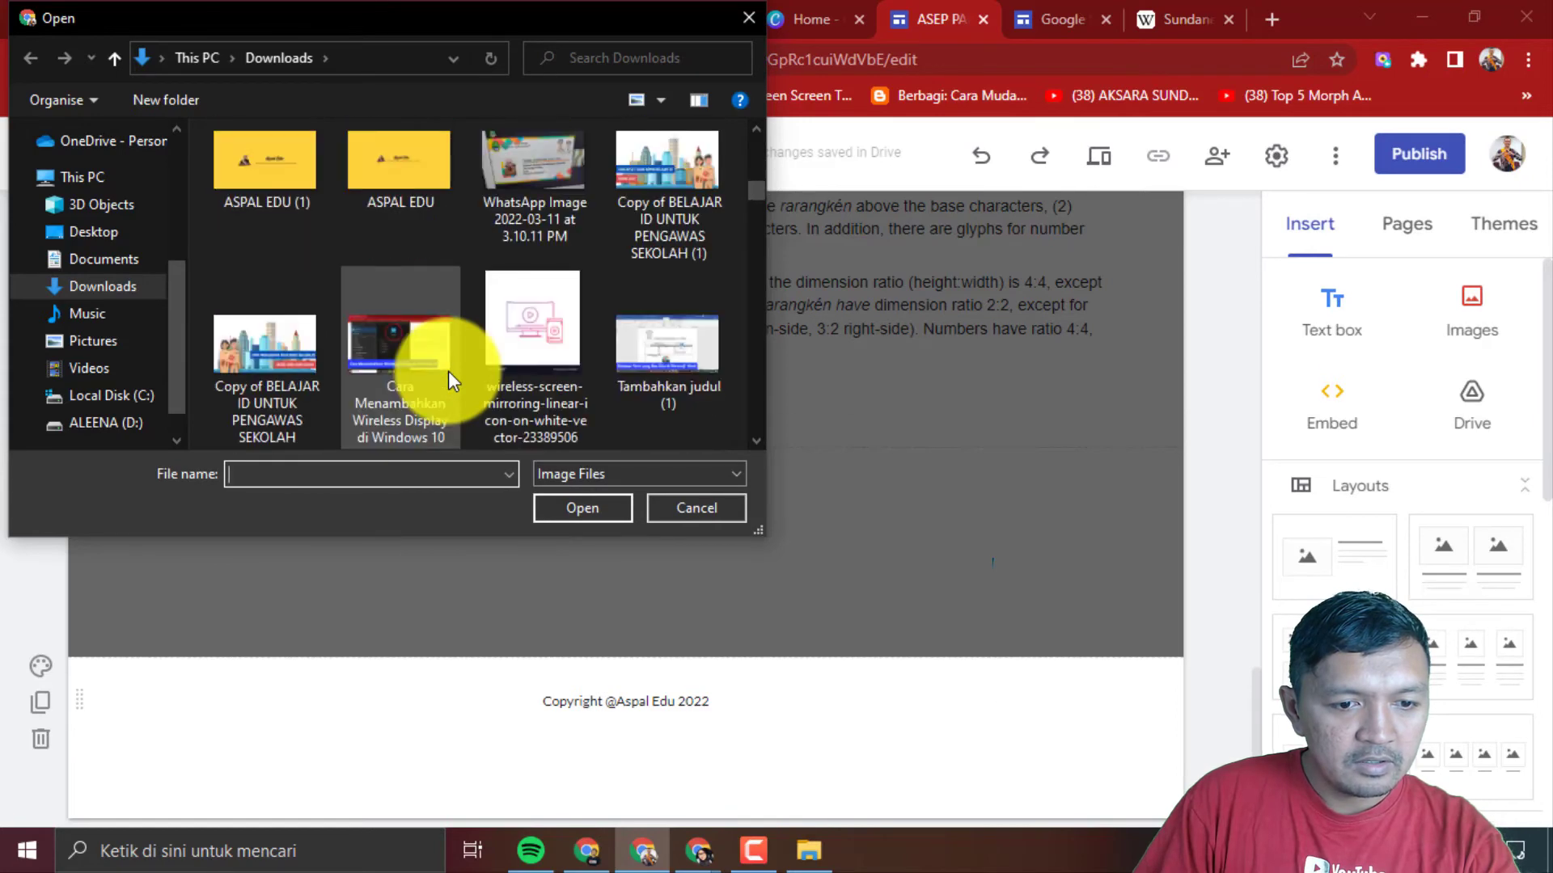
scroll(448, 370, "down", 10)
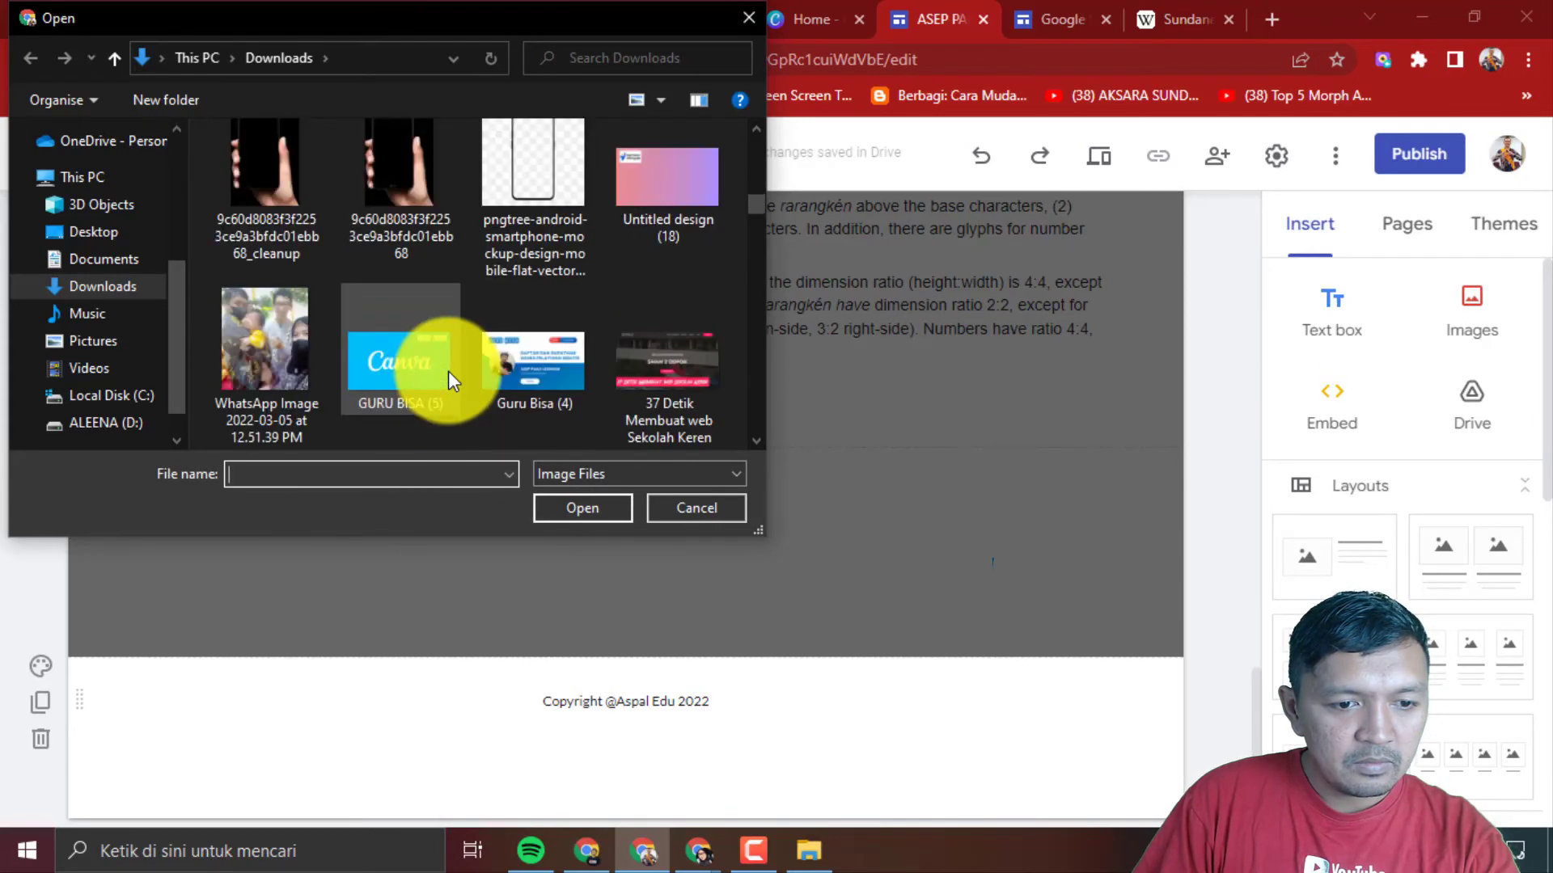
scroll(448, 371, "down", 10)
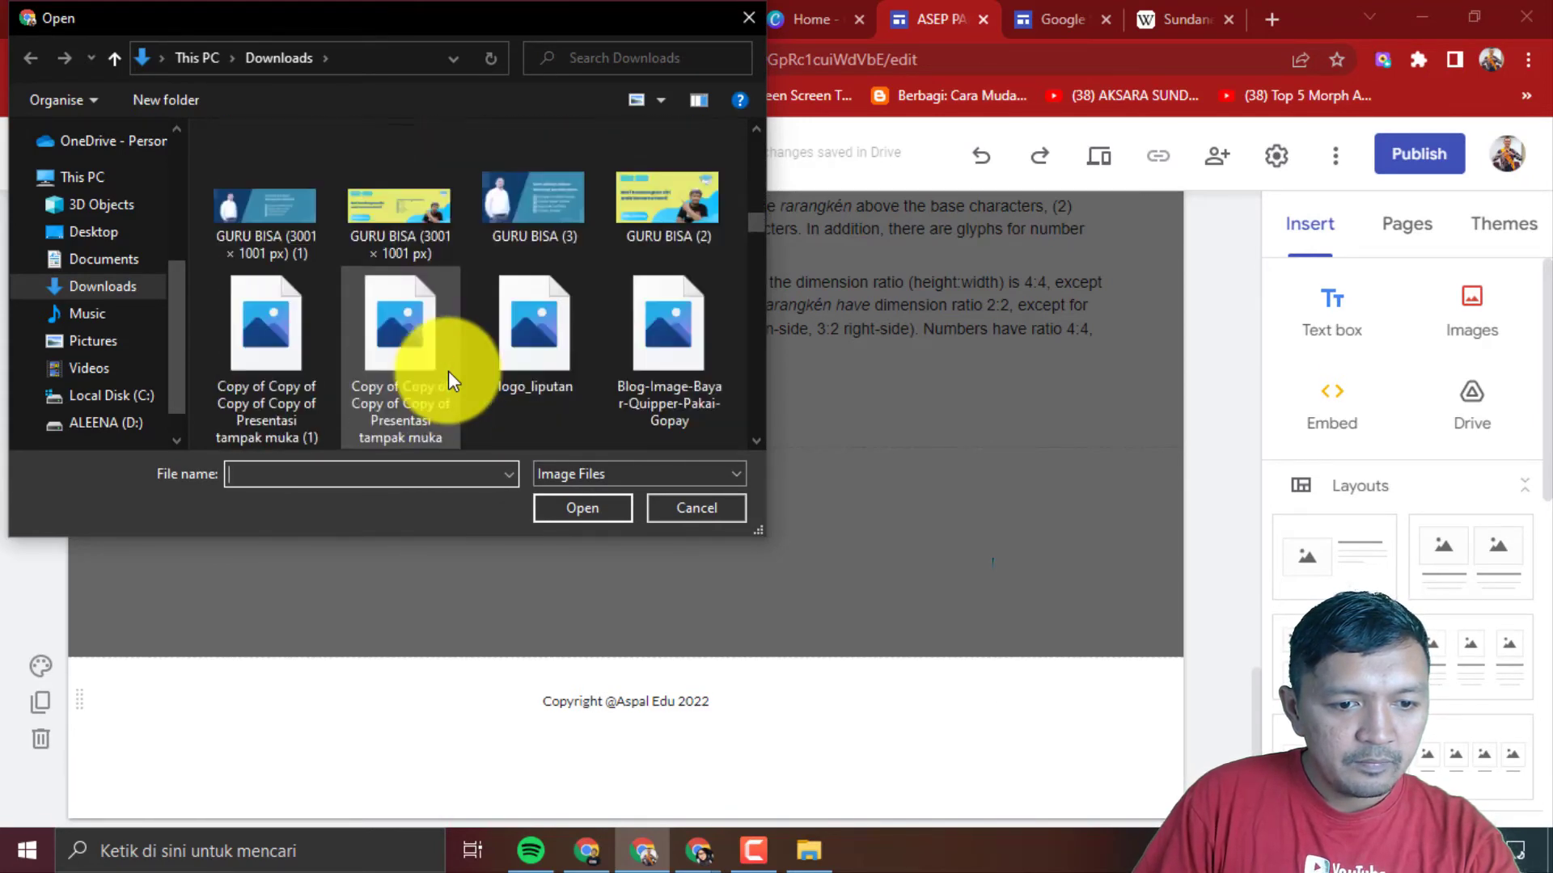
scroll(448, 371, "down", 10)
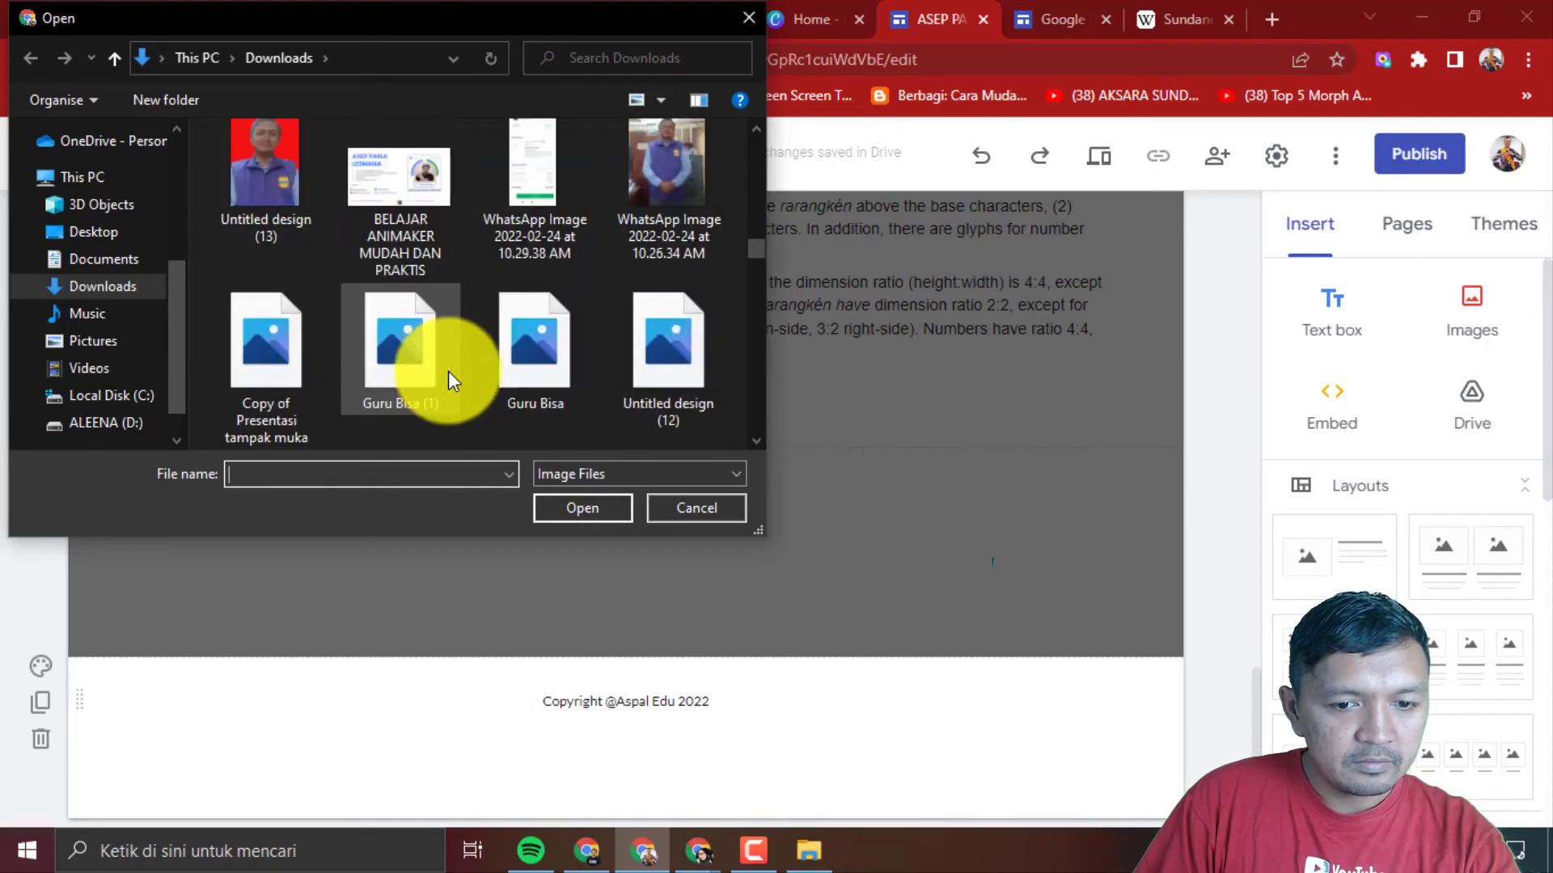
left_click(701, 510)
scroll(861, 505, "up", 15)
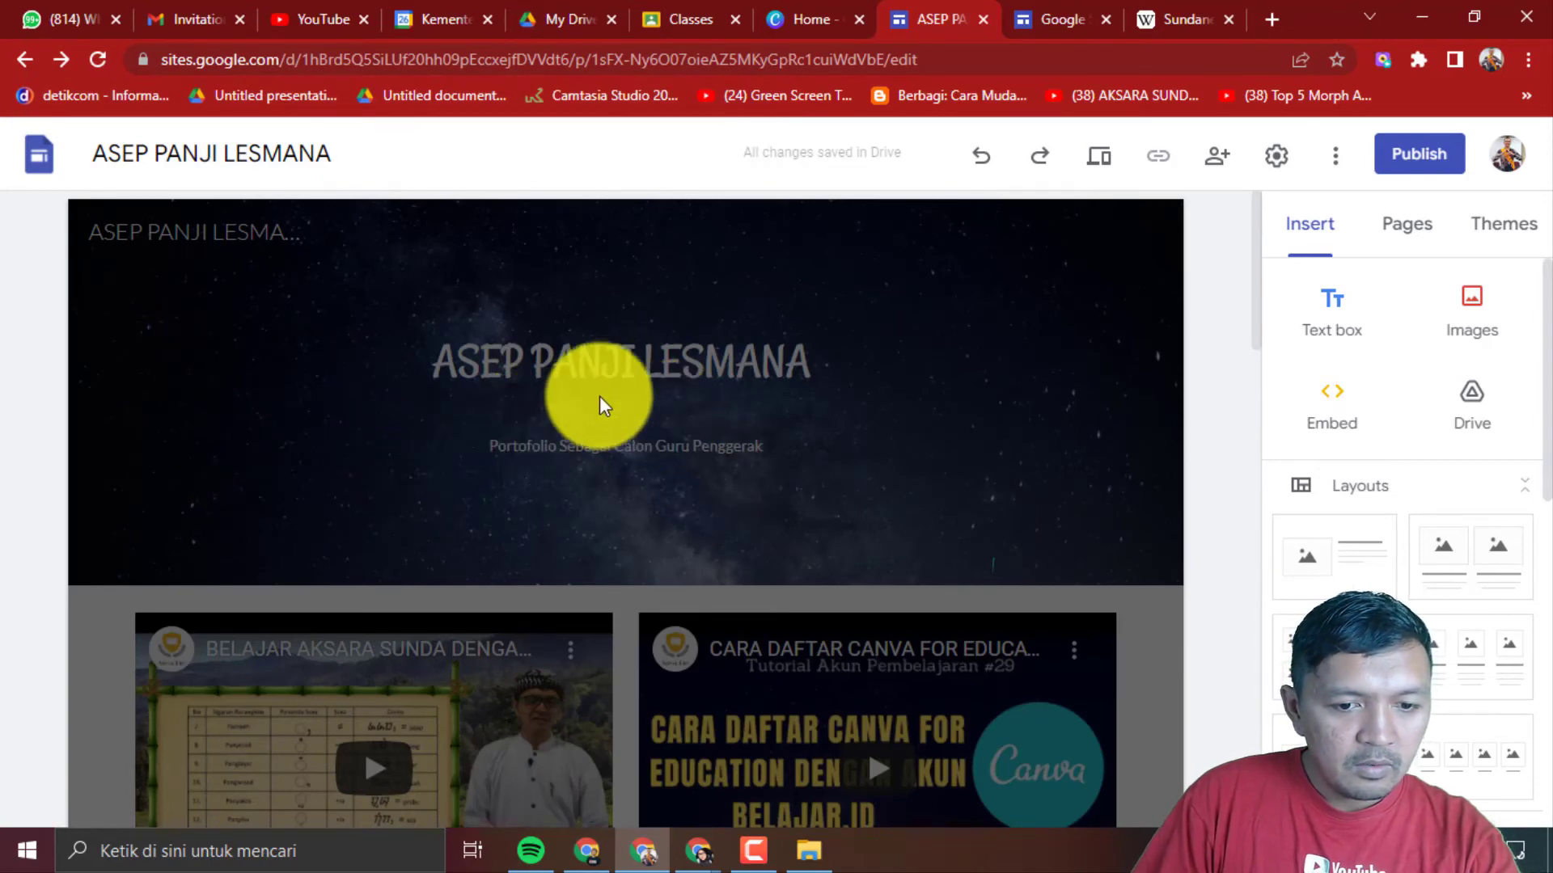
scroll(629, 517, "down", 3)
scroll(703, 485, "up", 3)
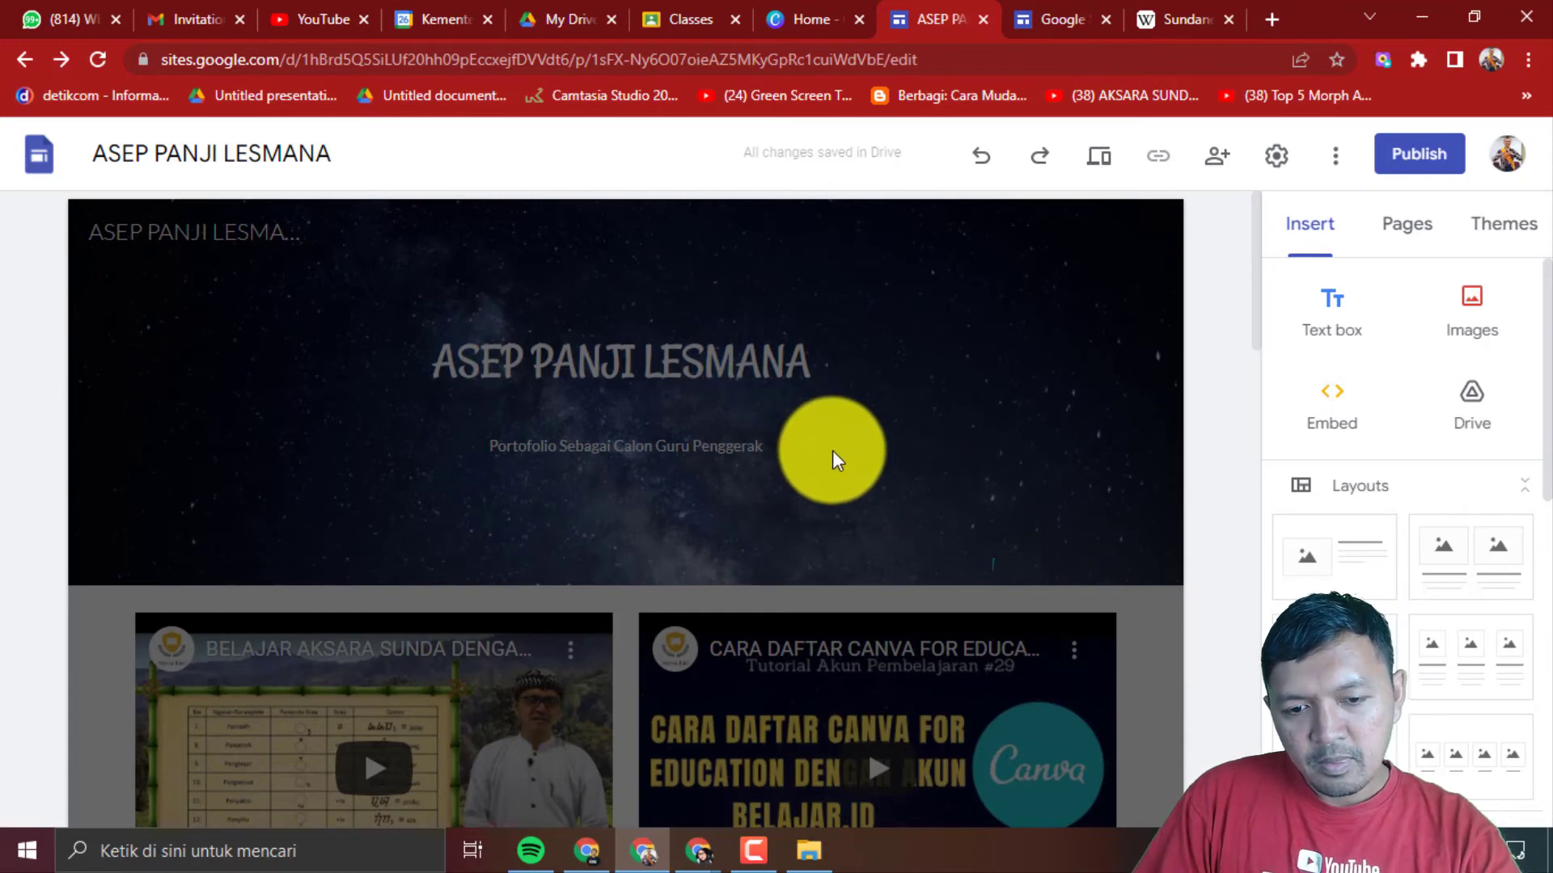
scroll(848, 487, "down", 5)
scroll(833, 534, "down", 10)
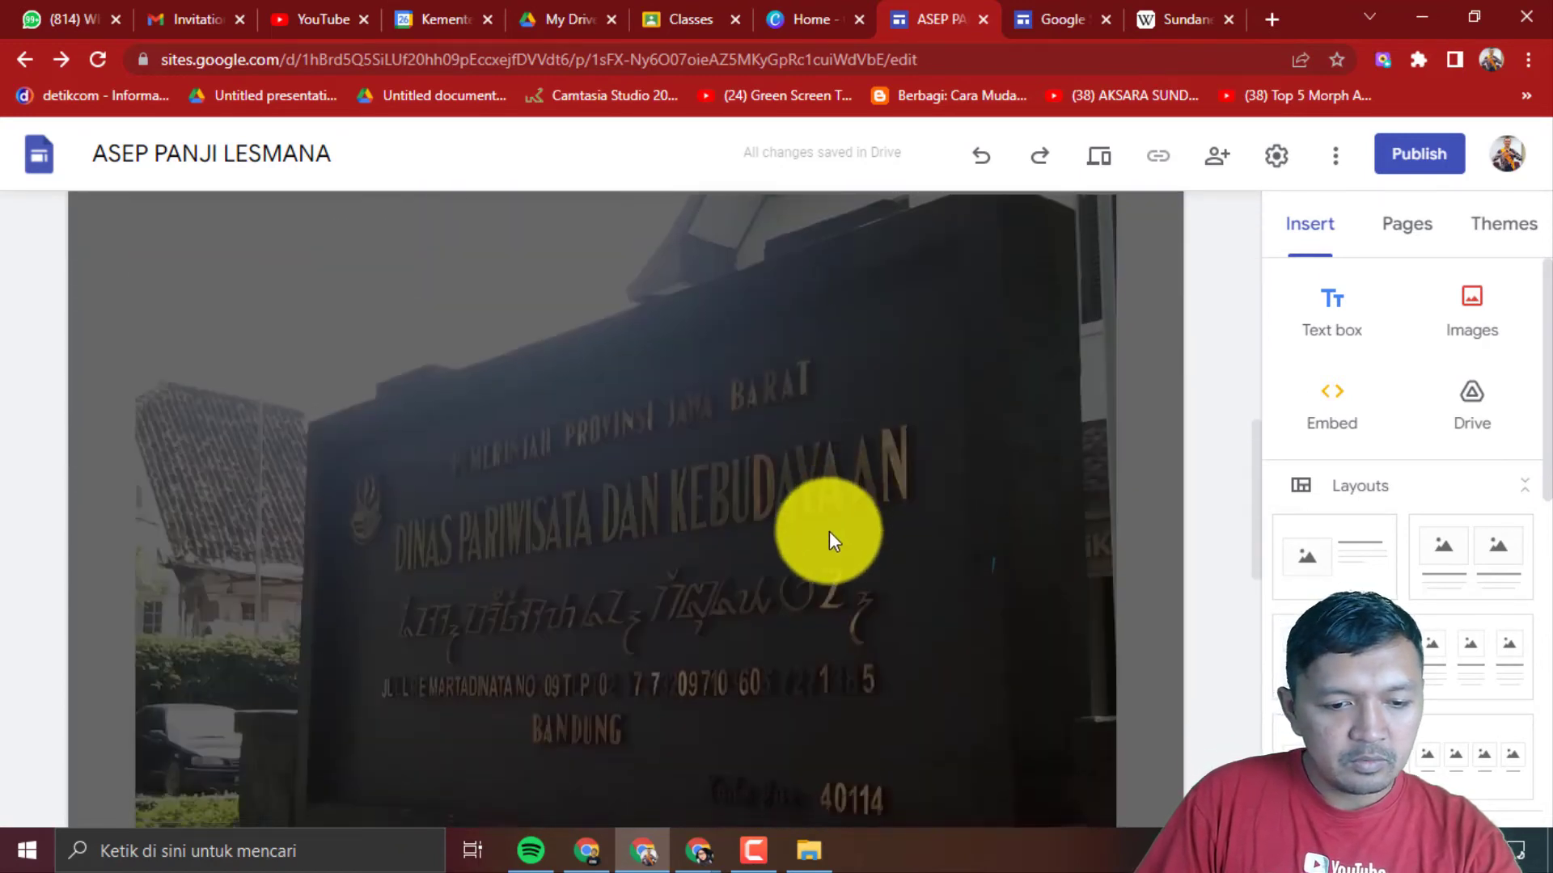
- Search Google for "blue background" in a new browser tab
left_click(1197, 20)
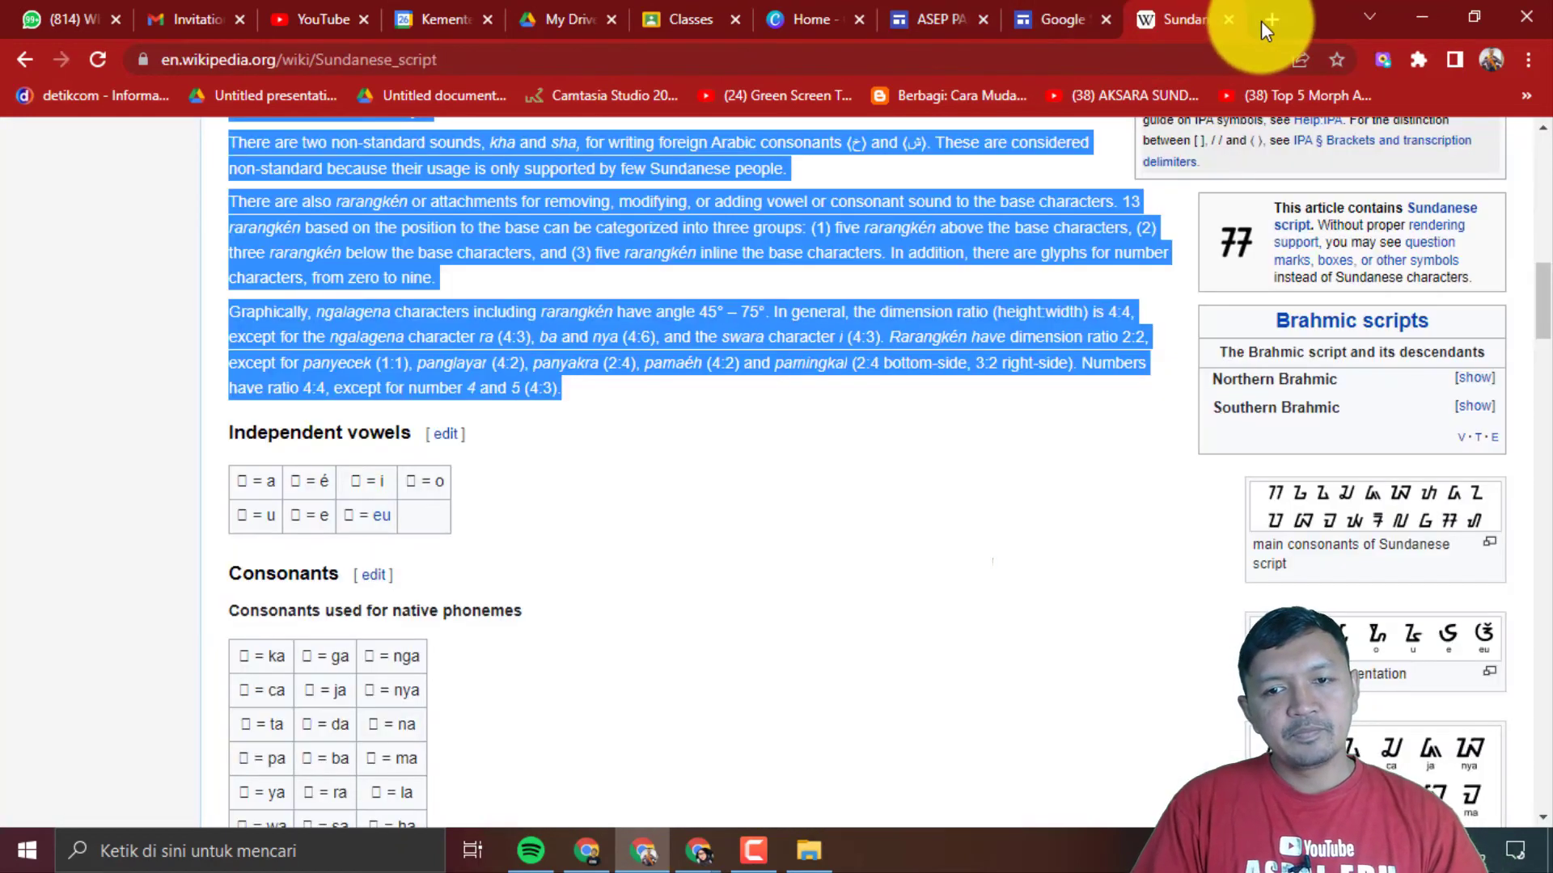
left_click(1263, 21)
left_click(1069, 66)
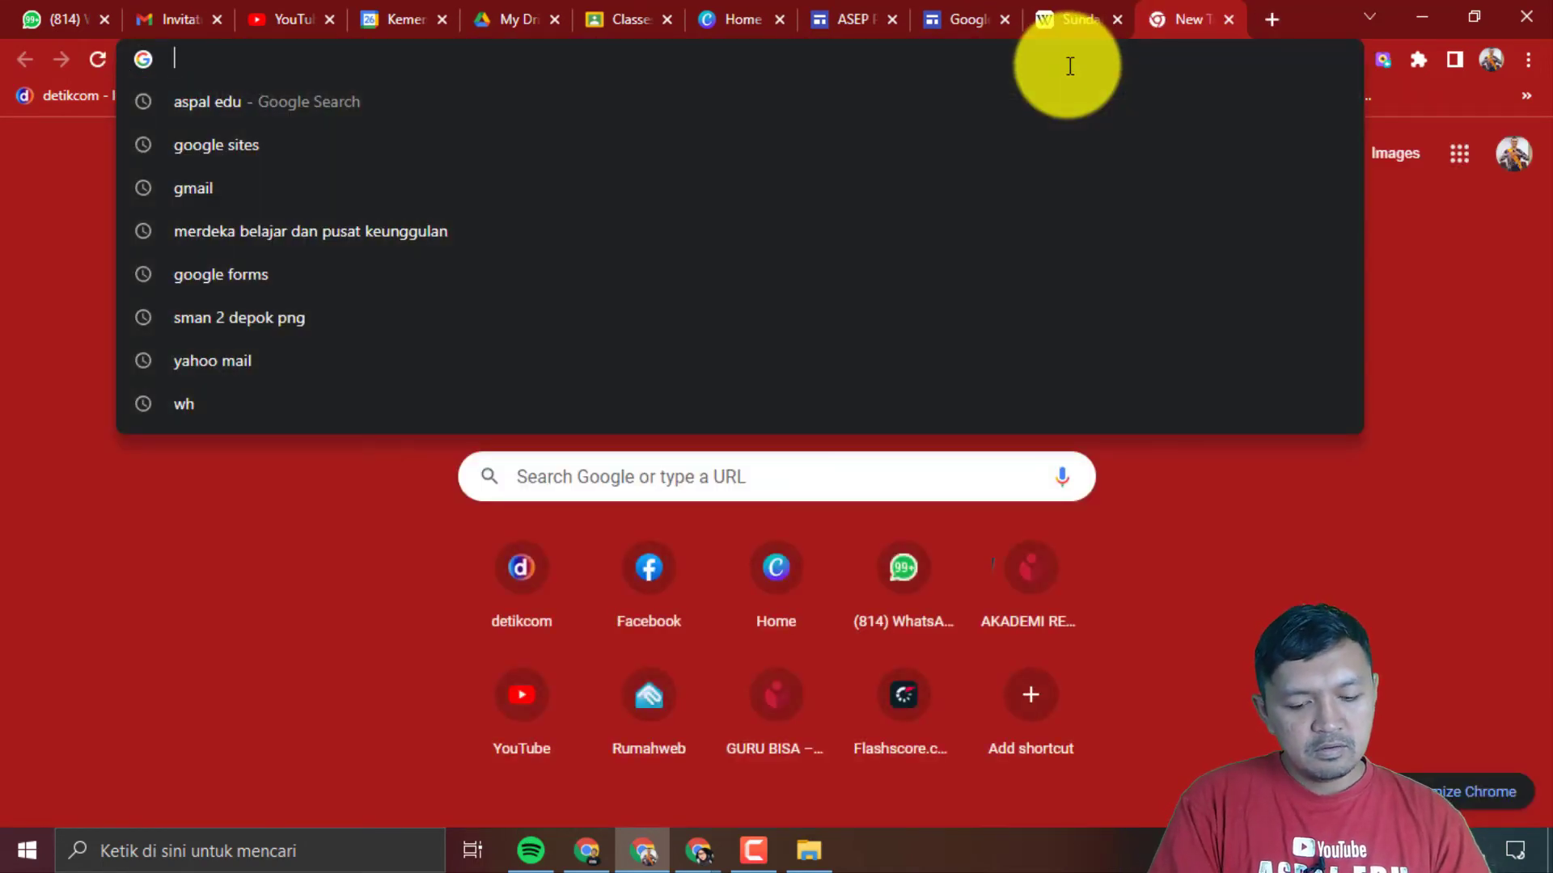
type("blue ")
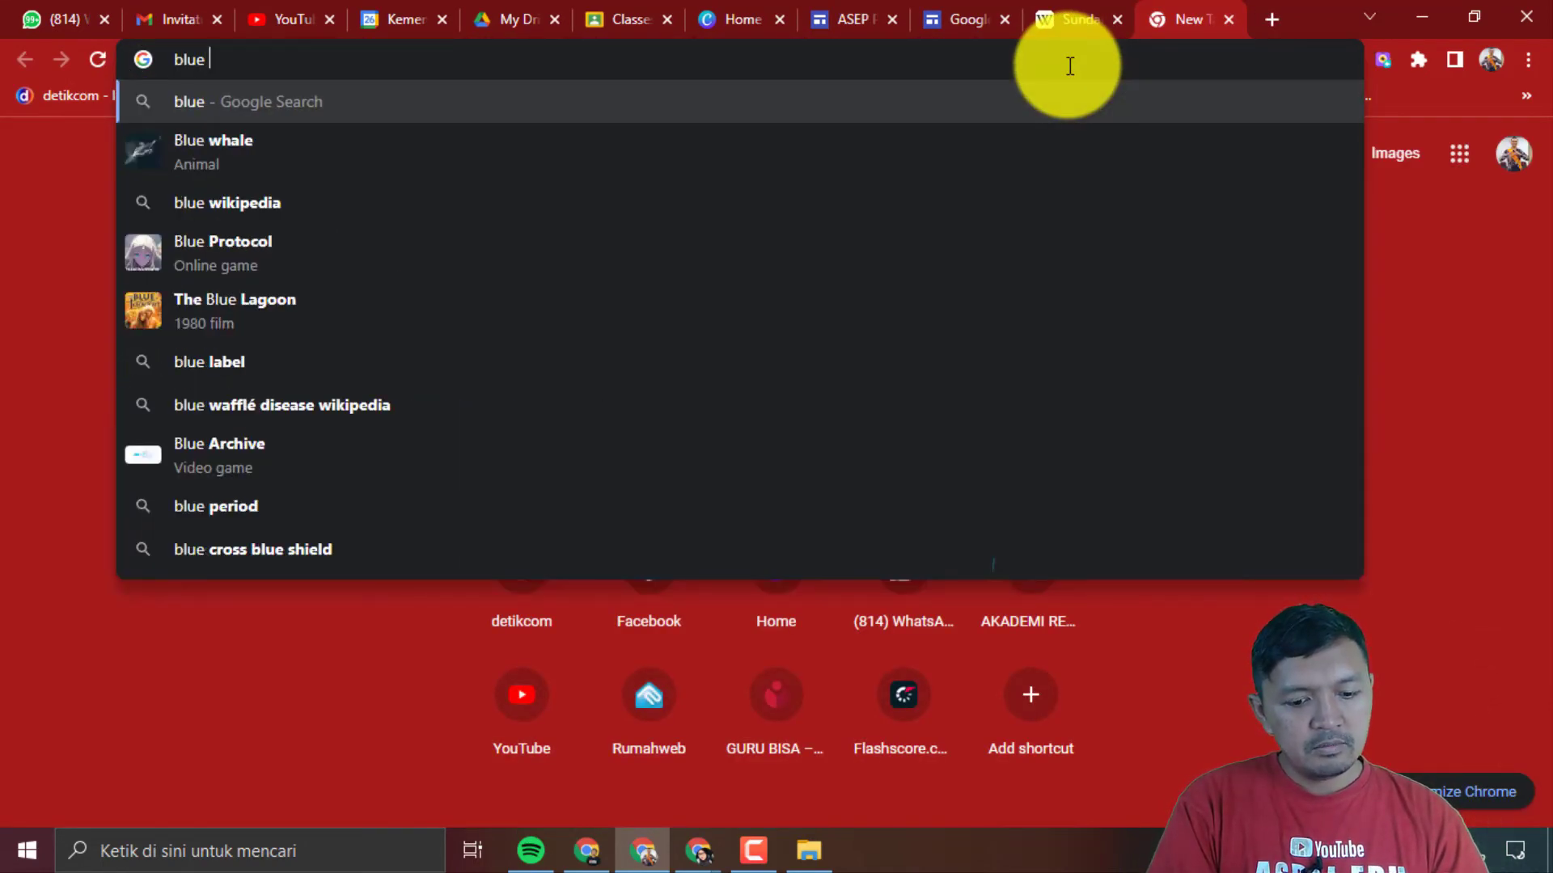
type("background")
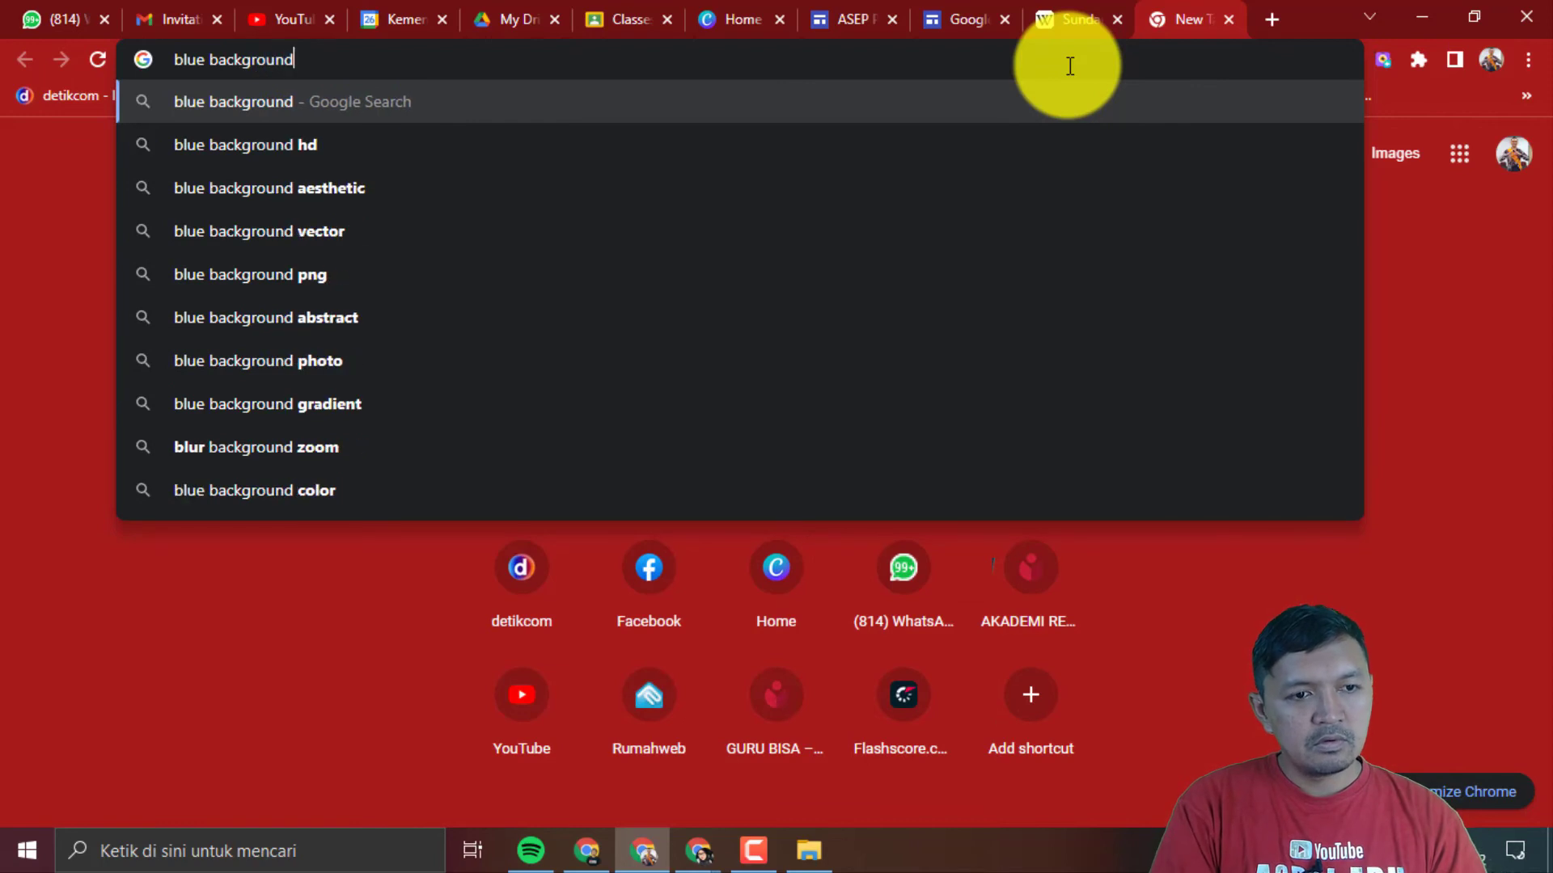
key("Return")
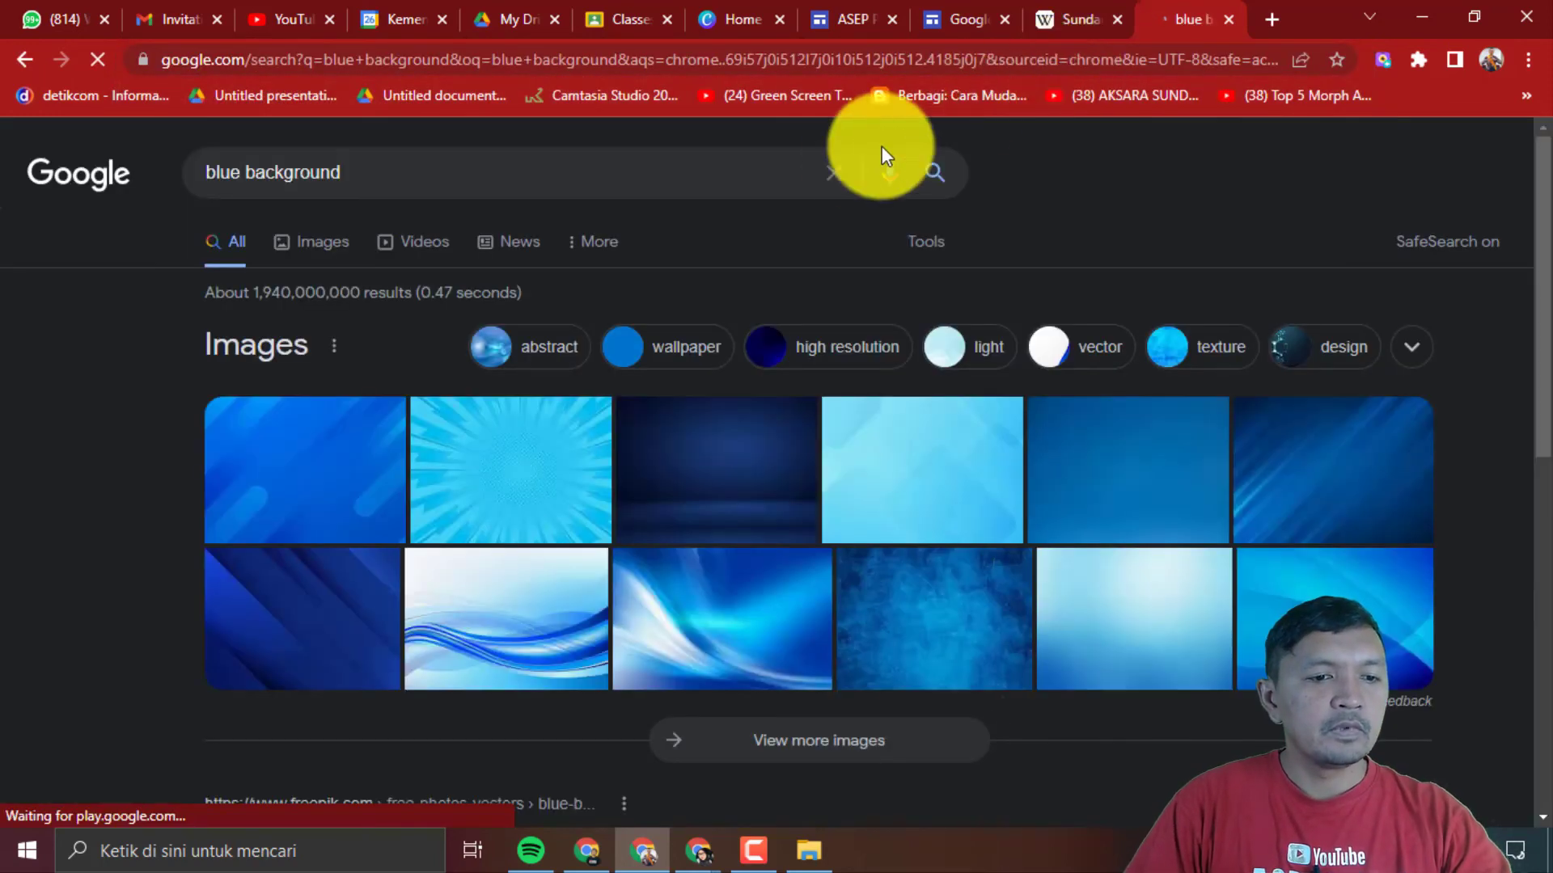
- Save the dark blue Freepik background image from the results to Downloads as a WEBP file
left_click(693, 499)
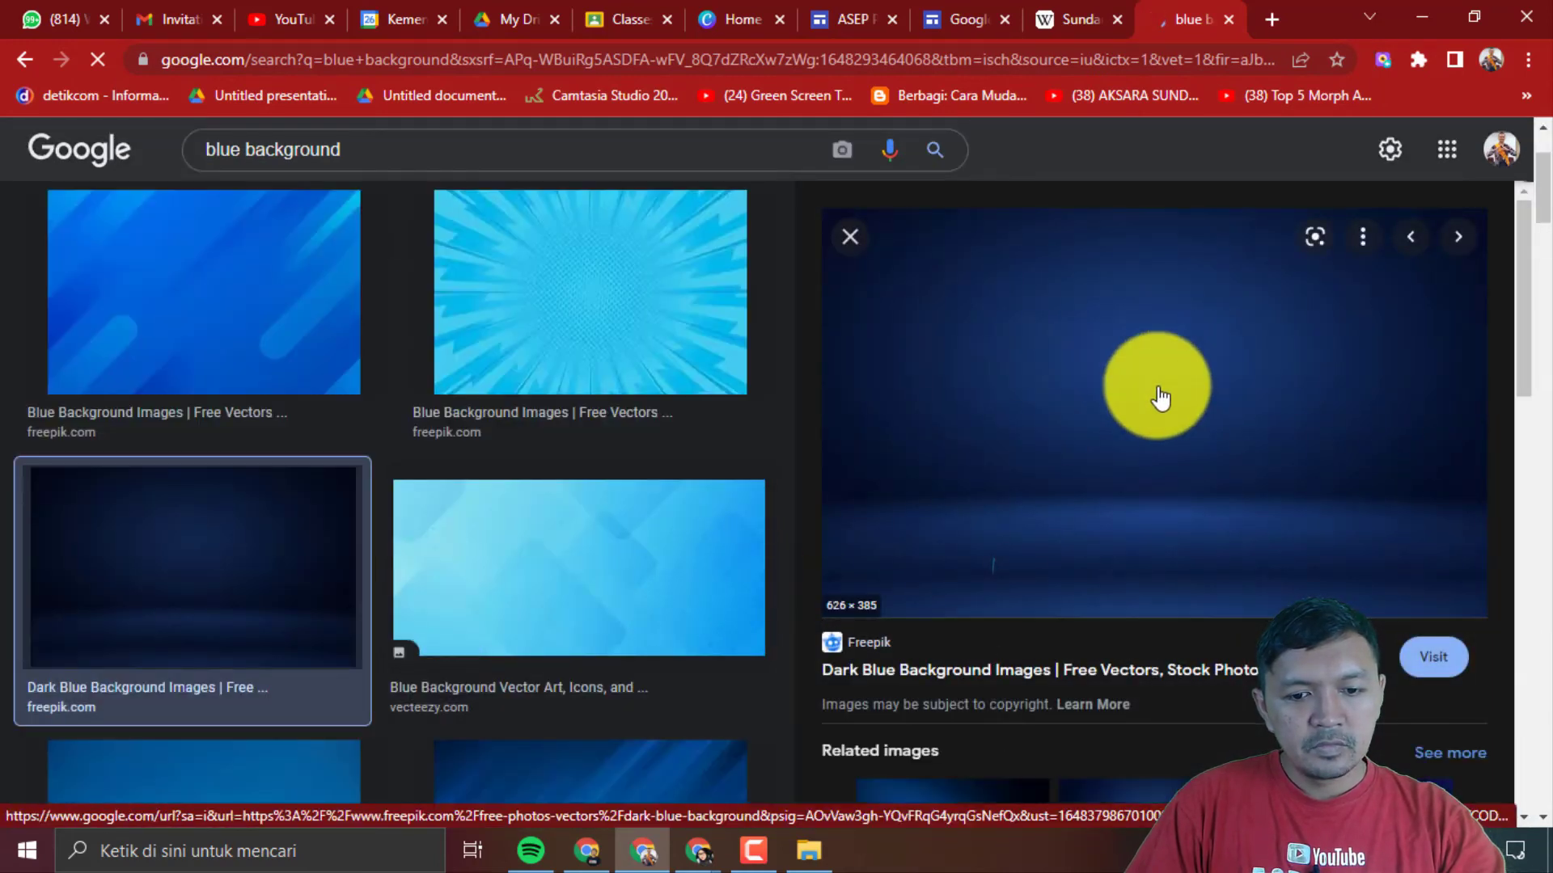
right_click(1157, 388)
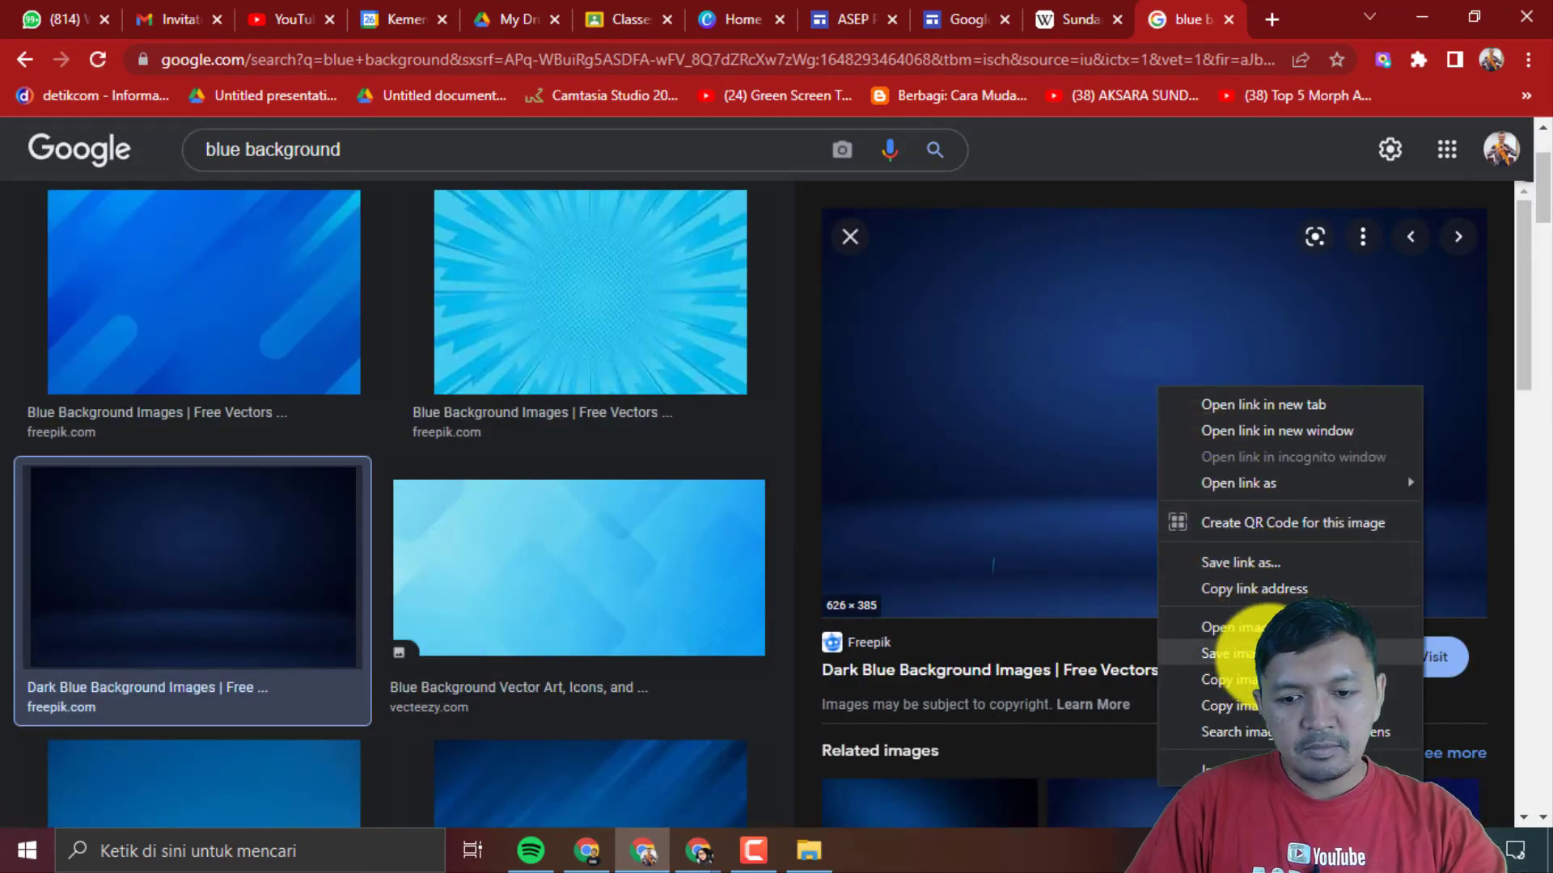
left_click(1253, 653)
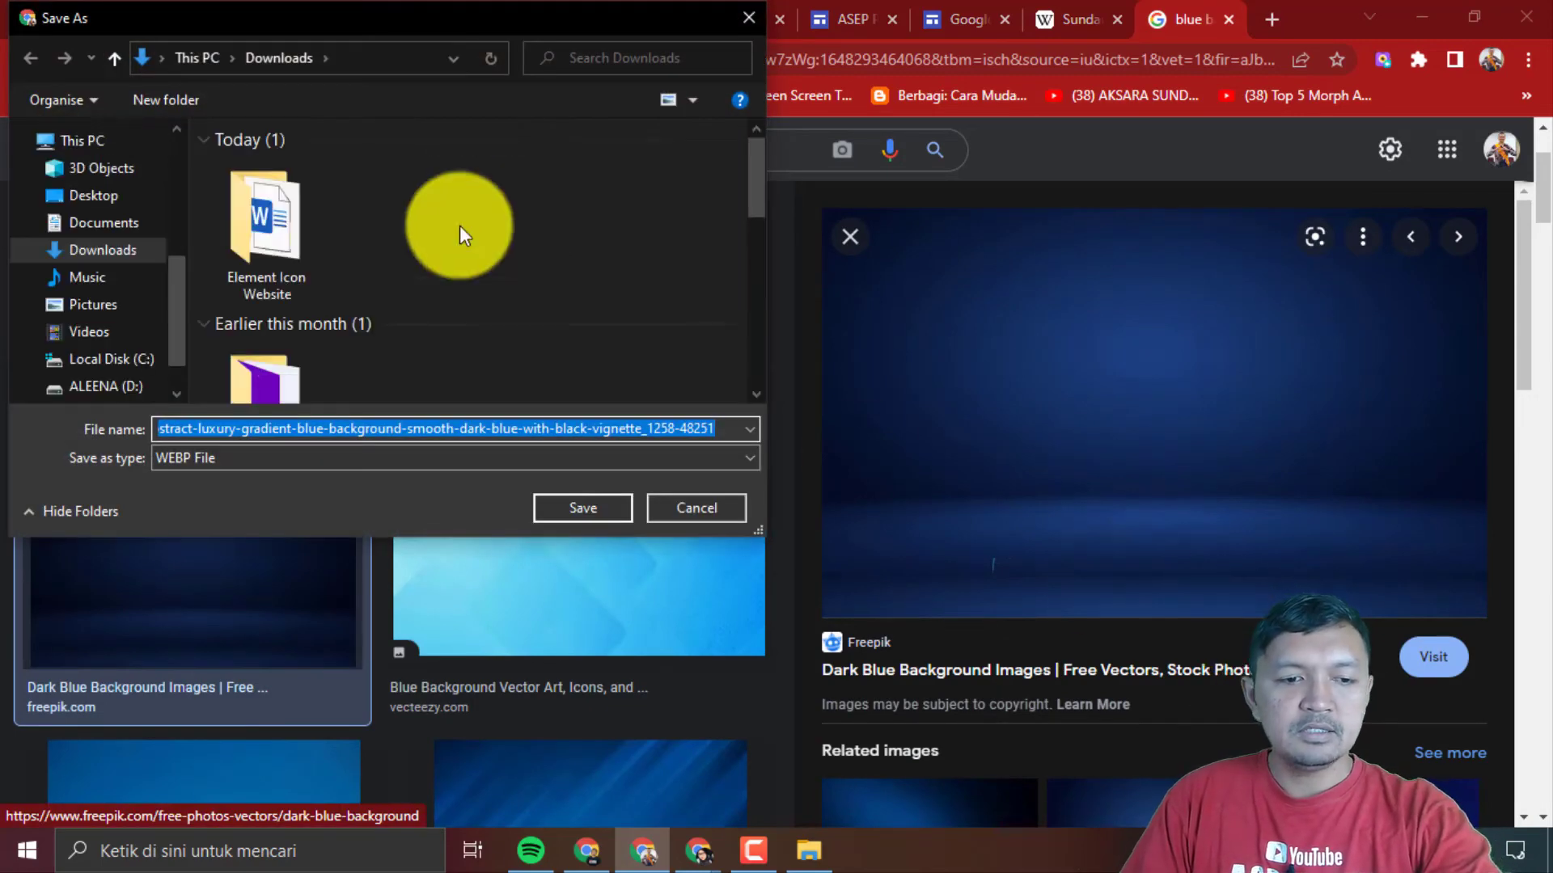
left_click(579, 522)
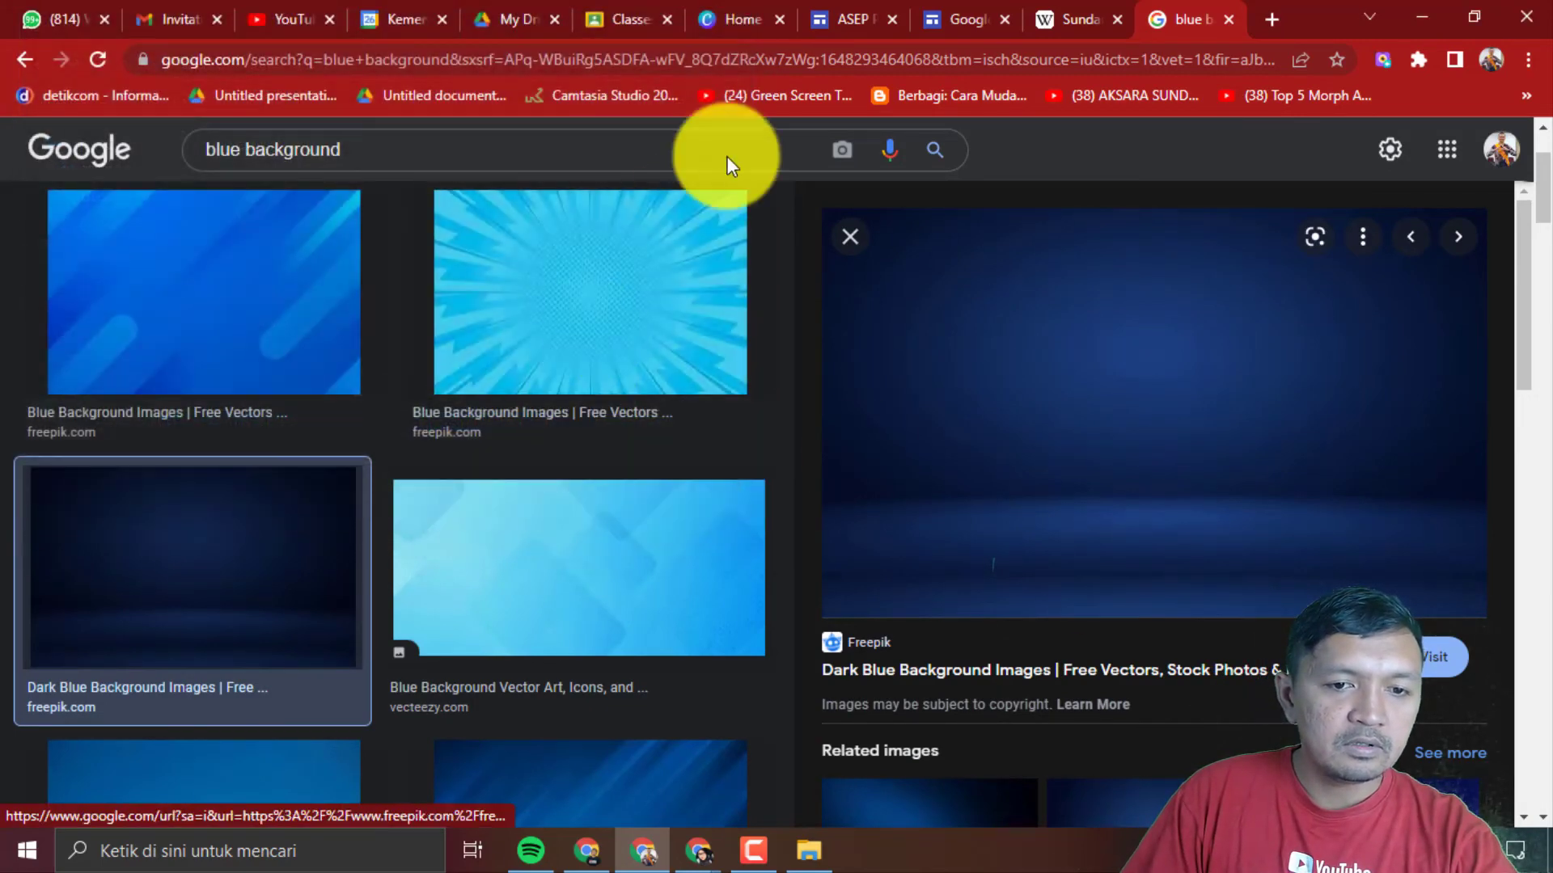
- Return to the site editor and try to upload the downloaded abstract-luxury WEBP image as the footer's background
left_click(843, 22)
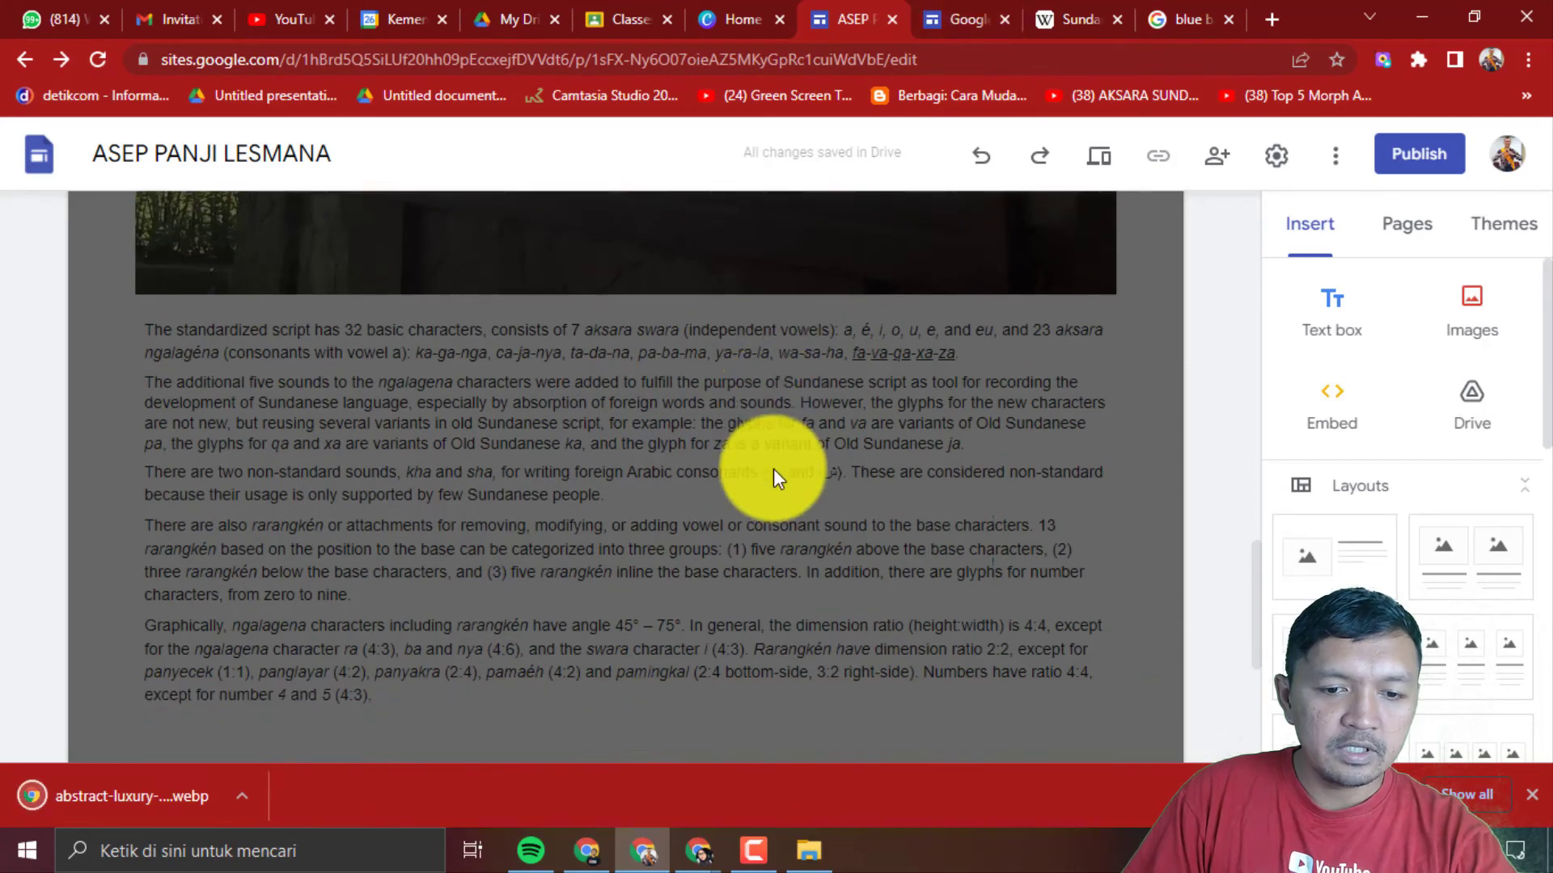
scroll(566, 518, "down", 5)
left_click(43, 602)
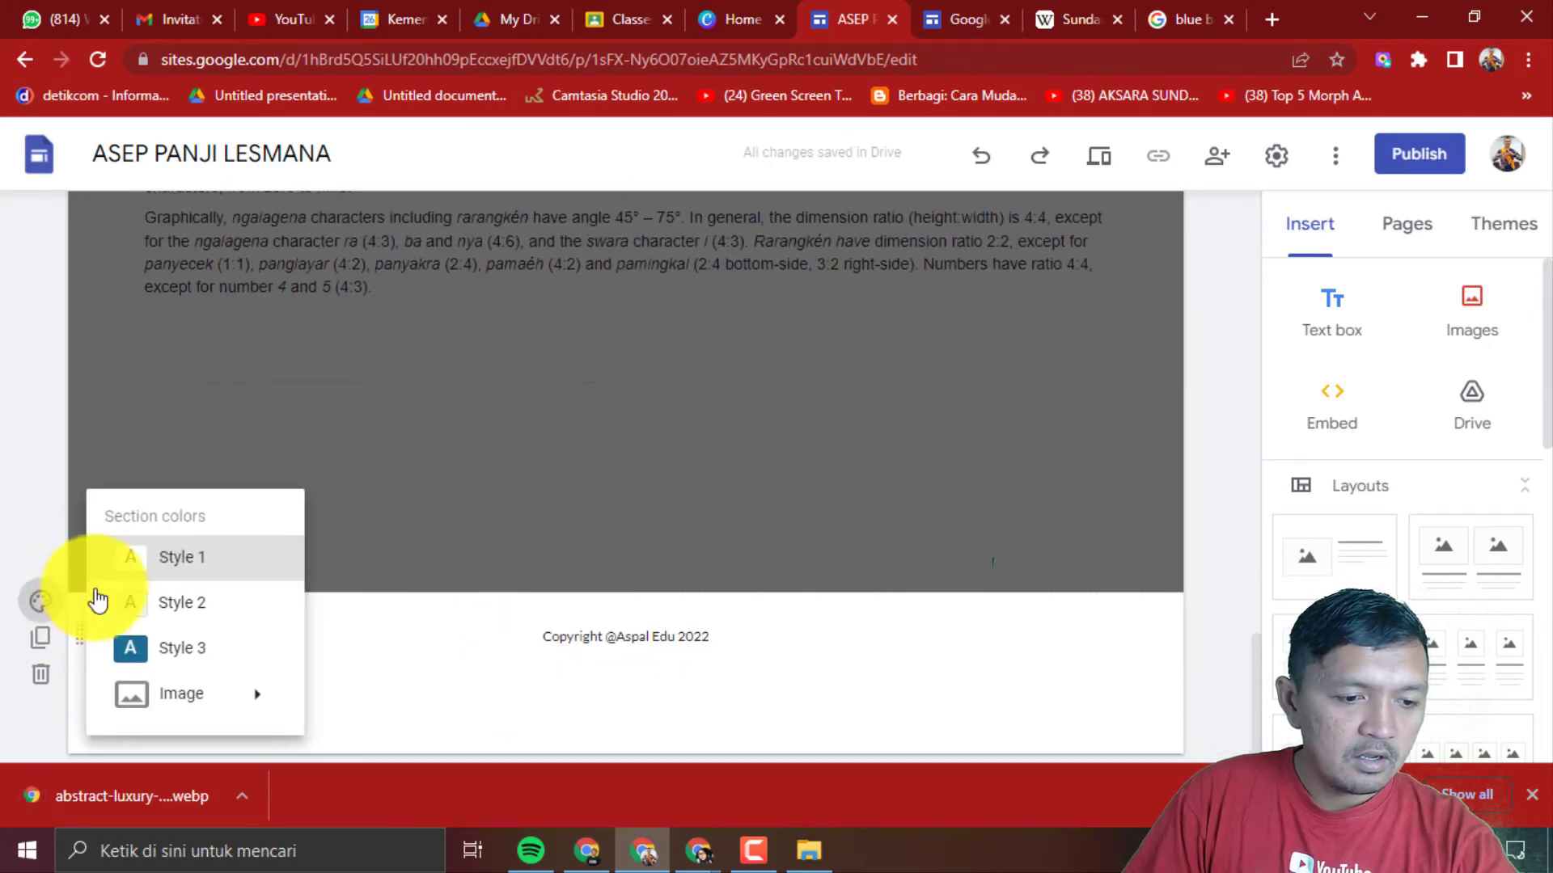
mouse_move(219, 694)
left_click(376, 665)
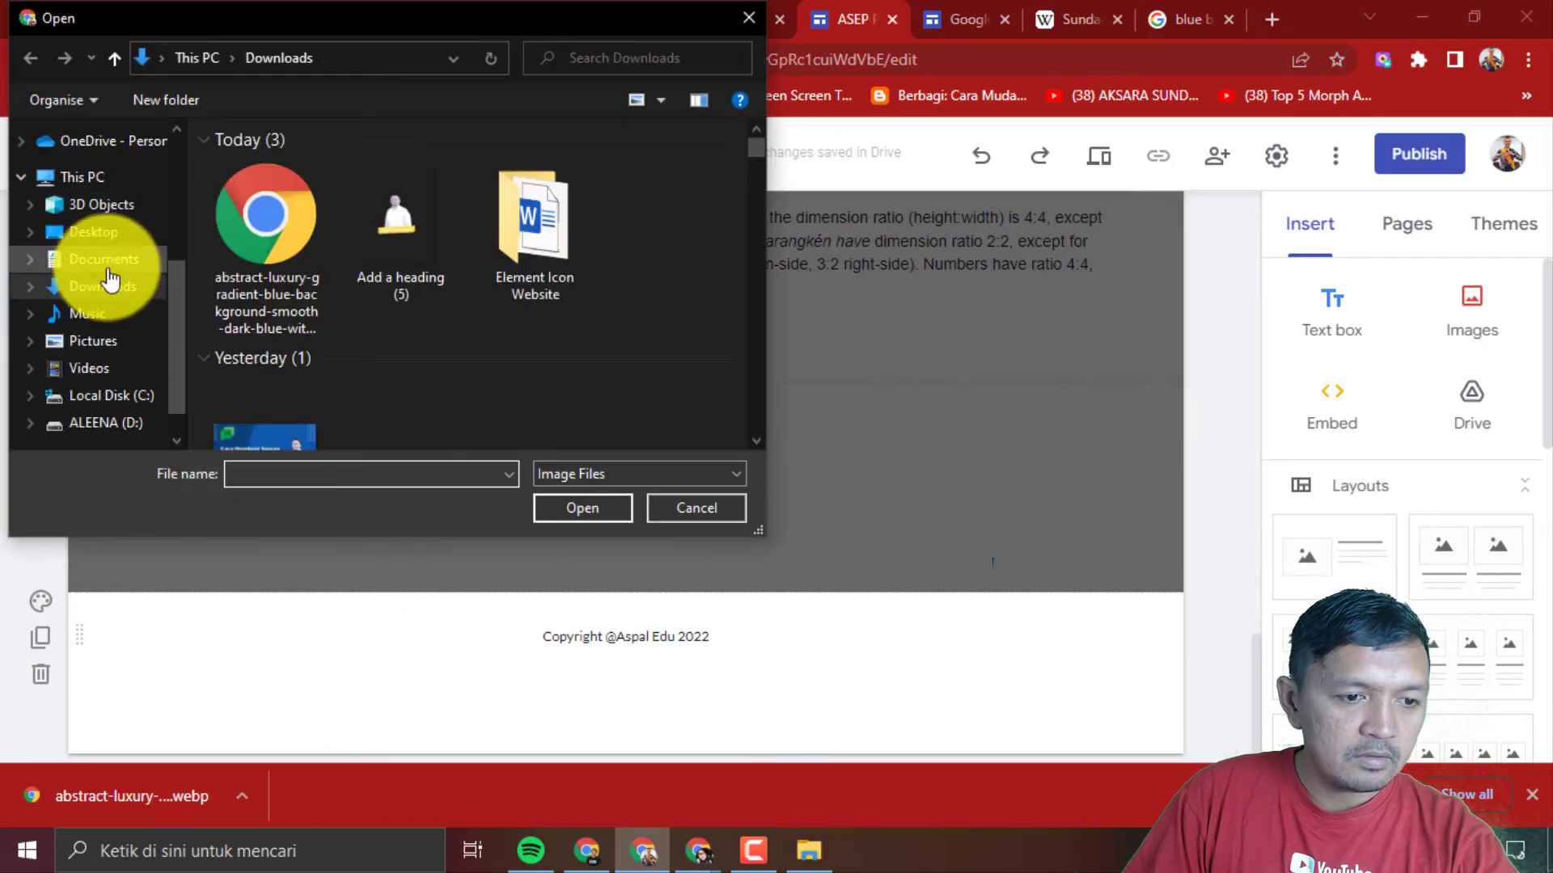
left_click(257, 243)
left_click(591, 519)
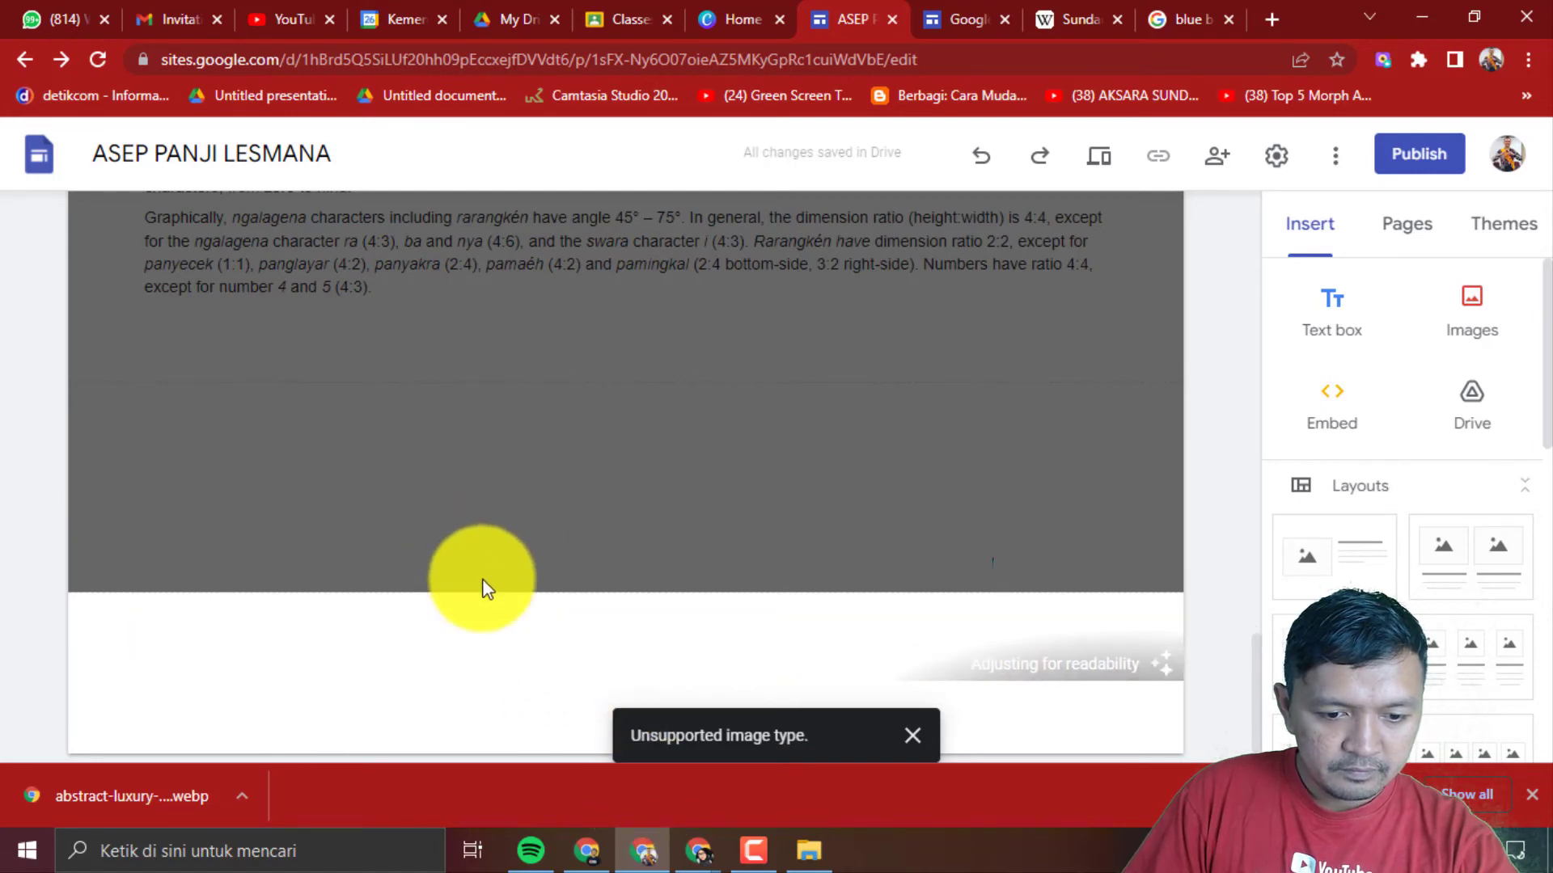
left_click(911, 748)
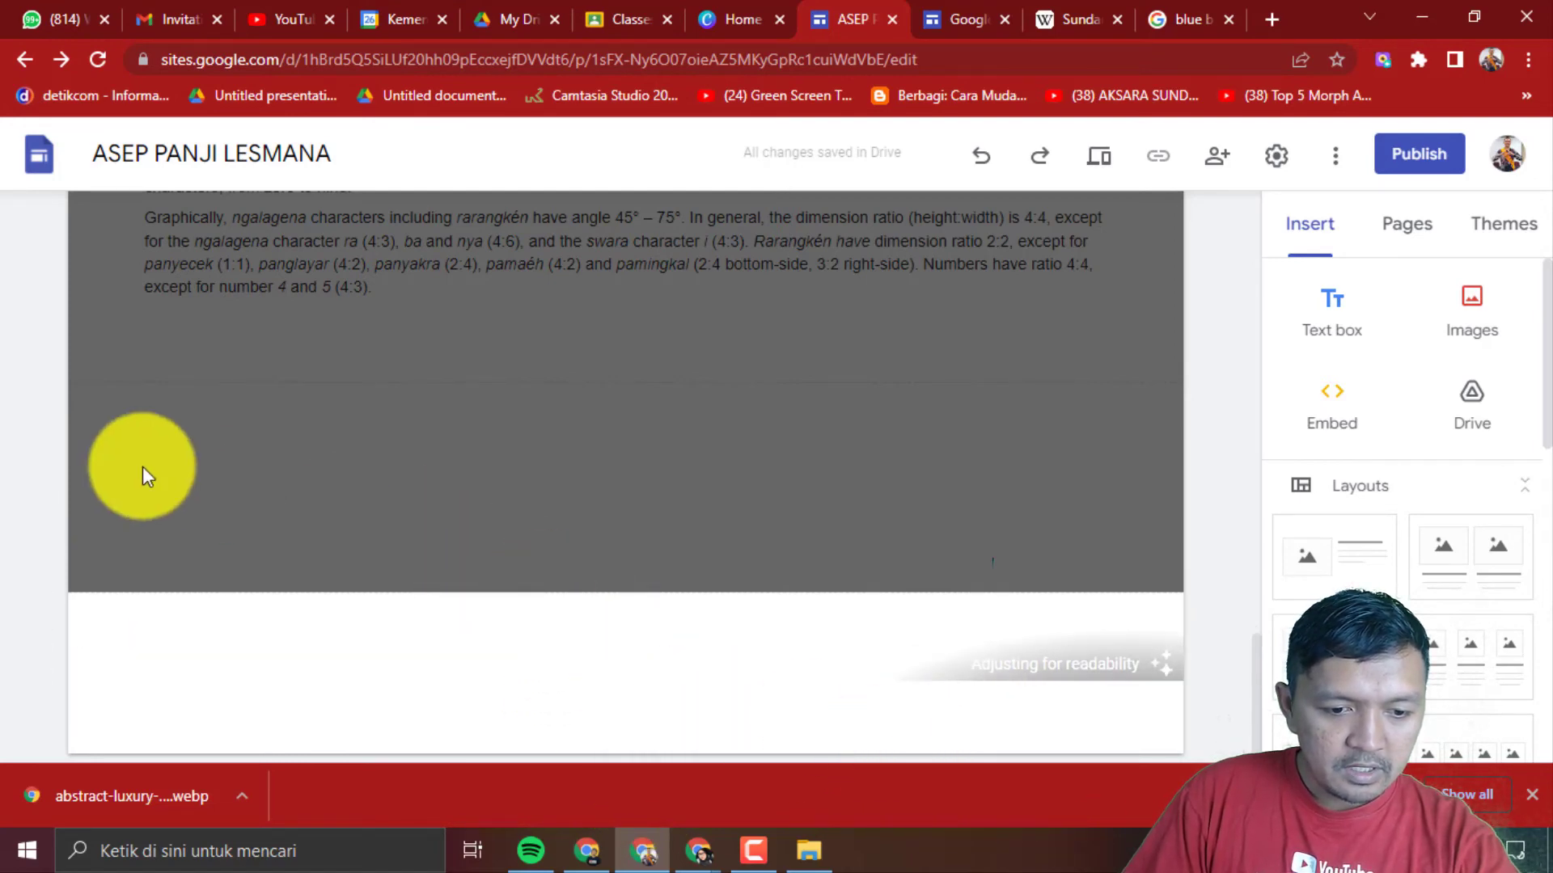
- Return to the "blue background" image results and save the dark blue Unsplash image to Downloads as a JPEG named bg
left_click(1176, 19)
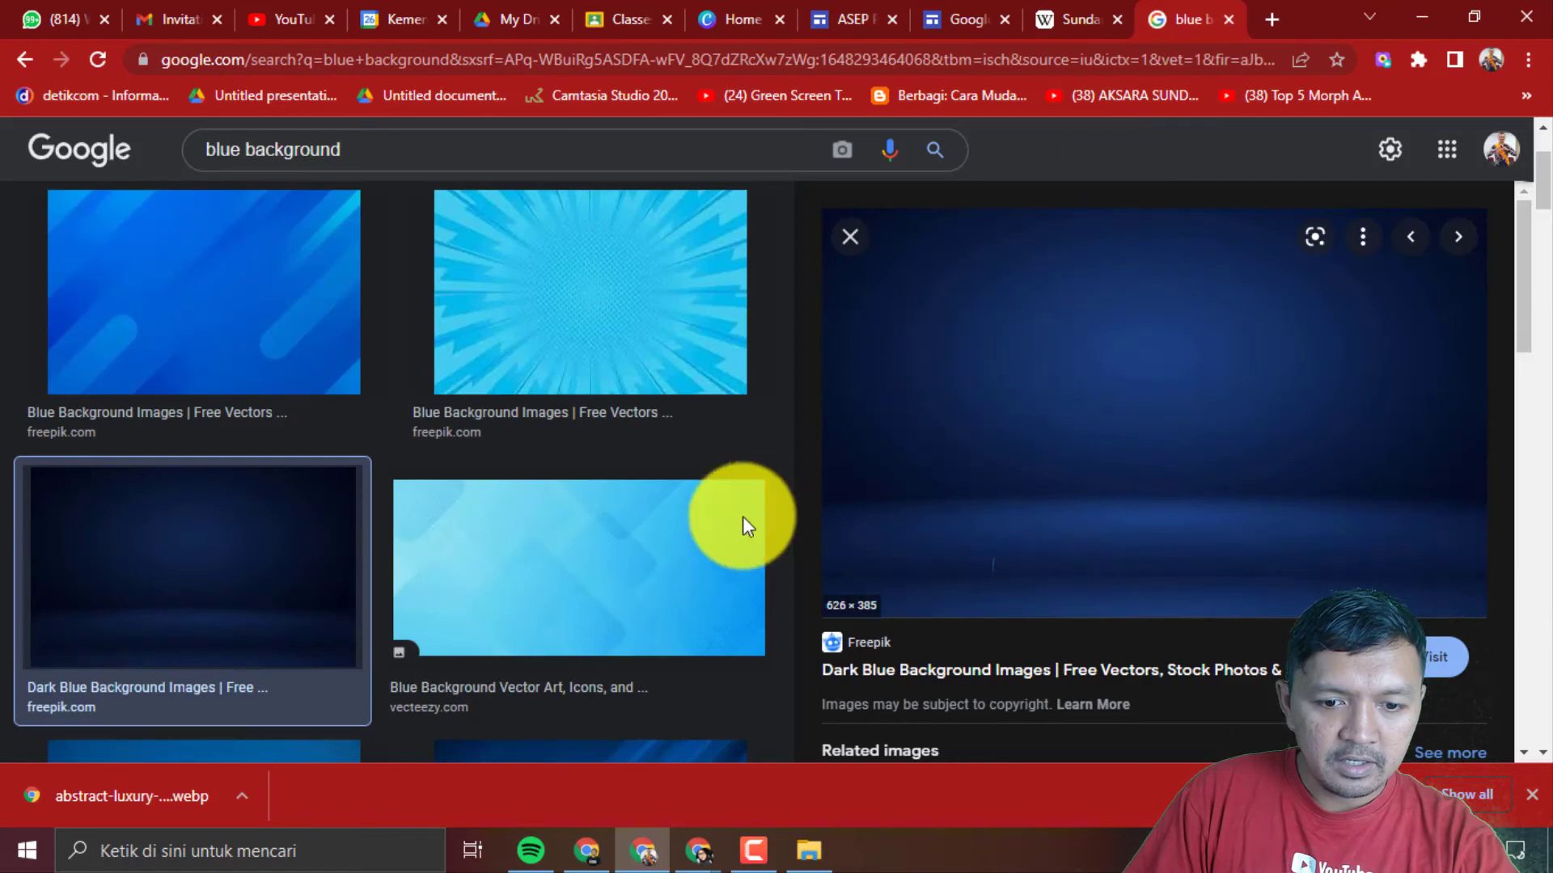
scroll(738, 518, "down", 5)
scroll(422, 505, "down", 15)
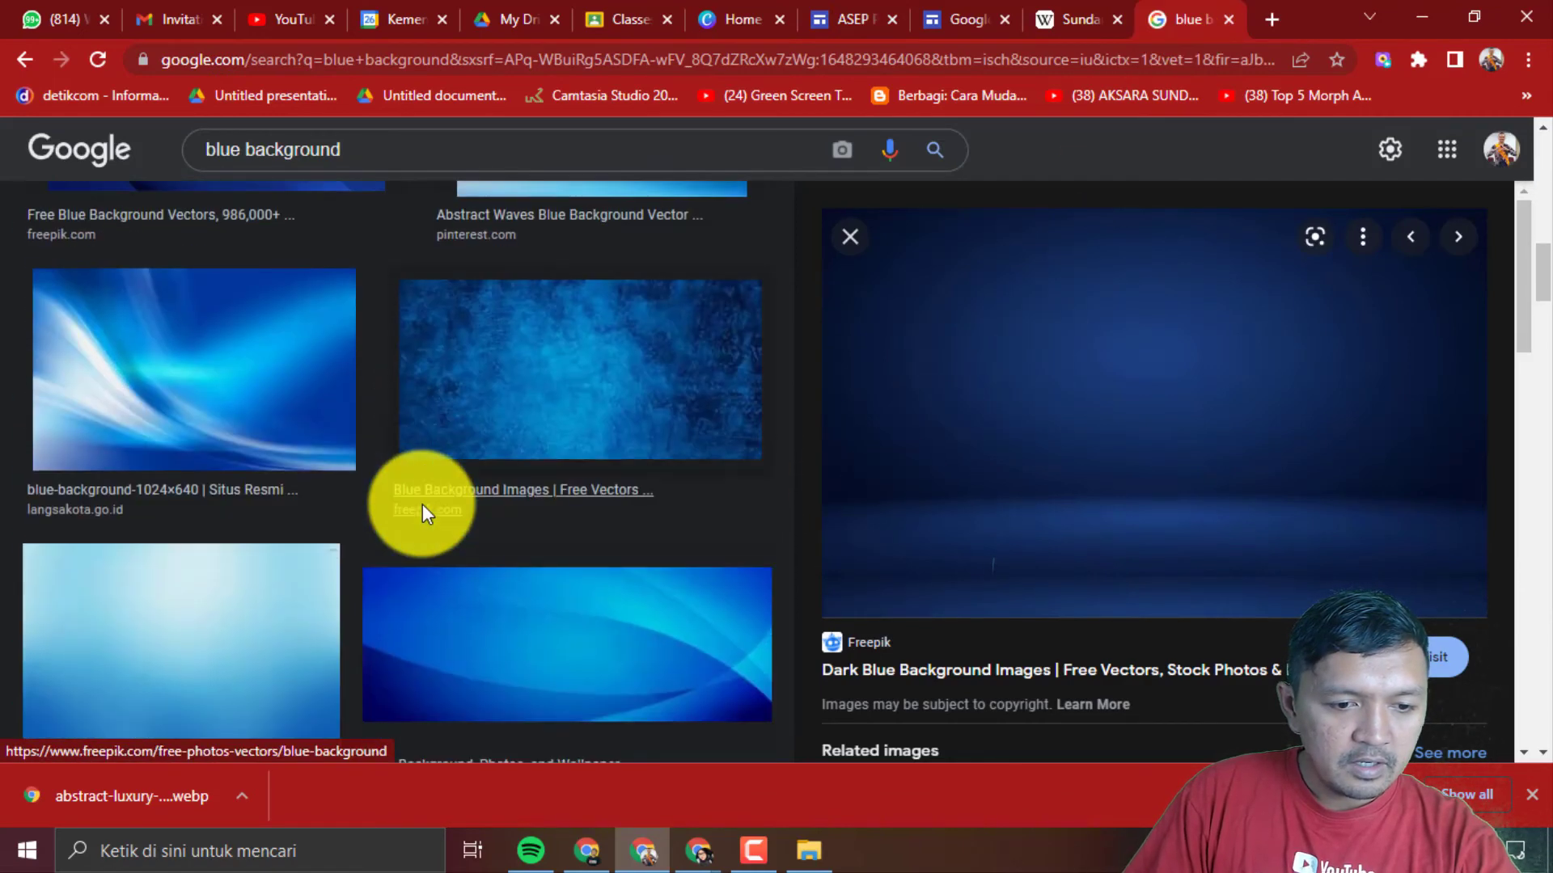
scroll(436, 515, "up", 1)
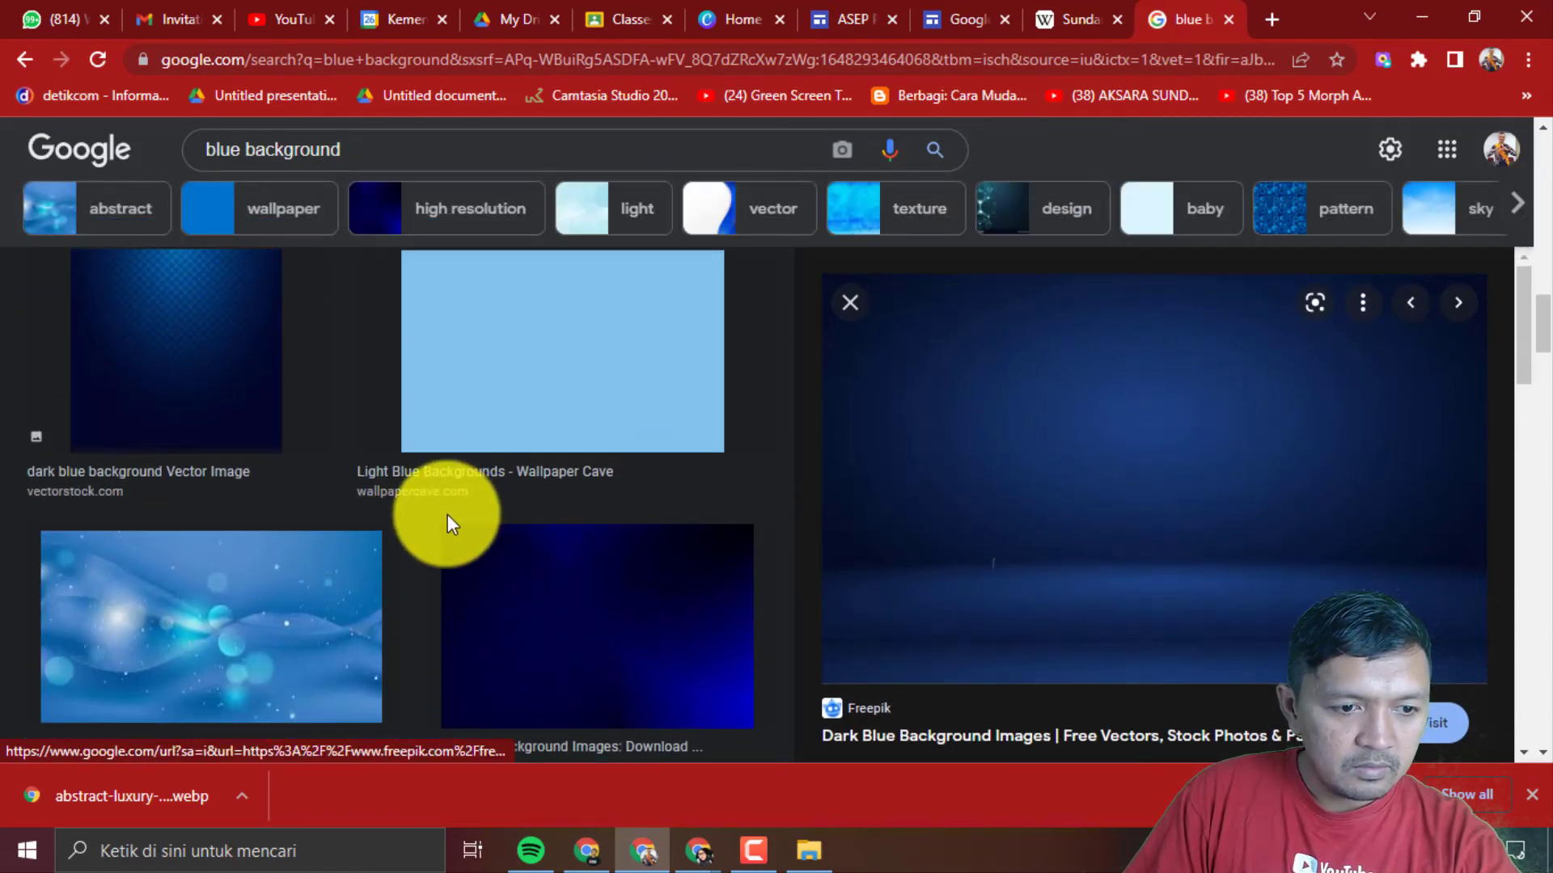
scroll(555, 533, "down", 3)
left_click(588, 457)
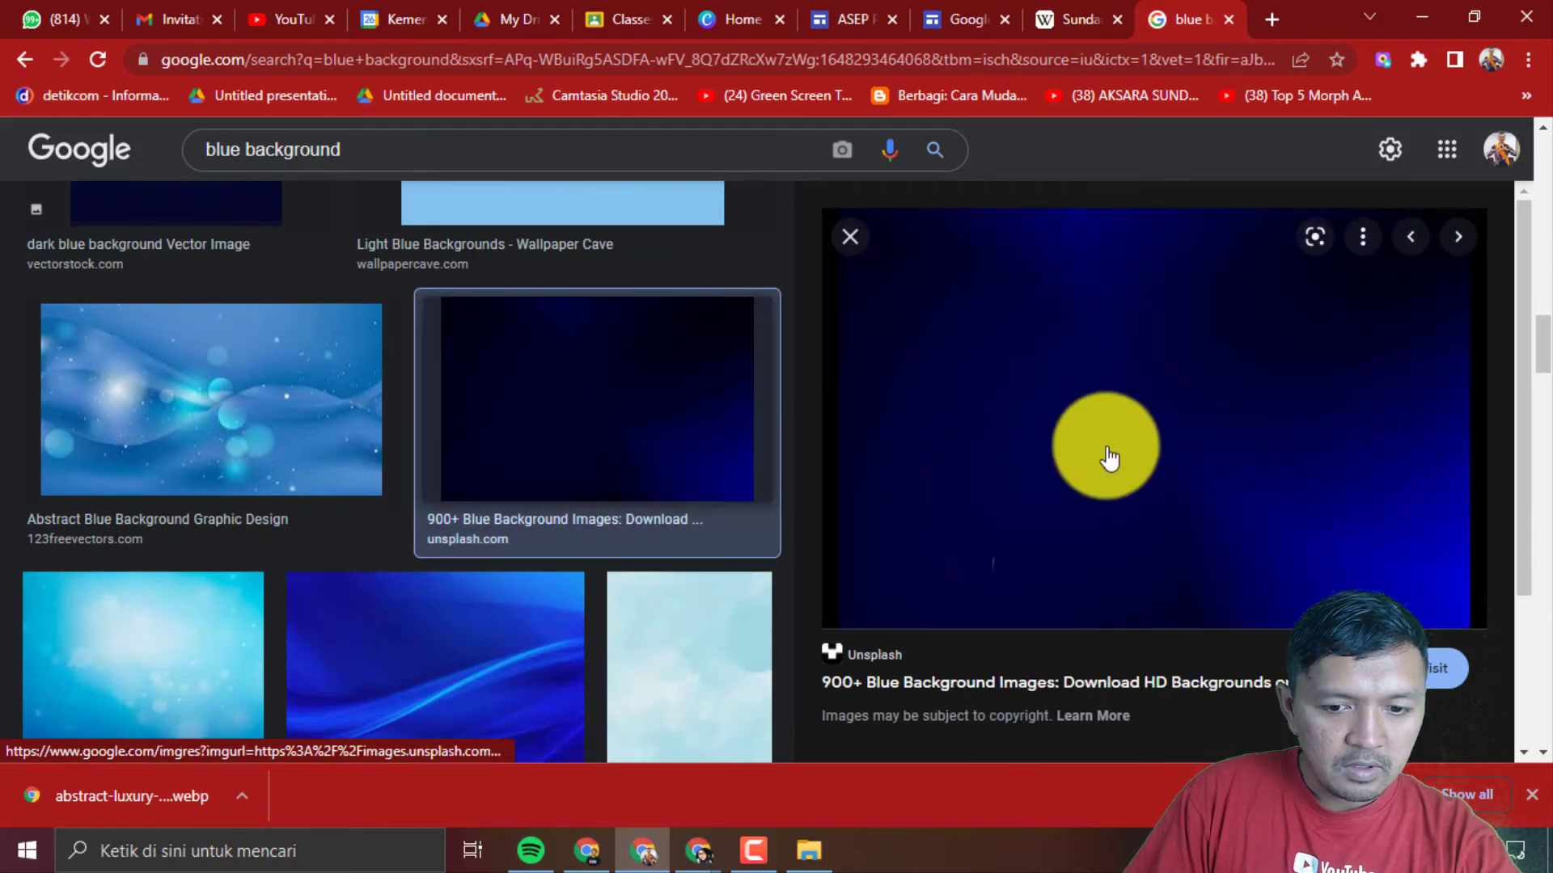
right_click(1128, 443)
left_click(1224, 304)
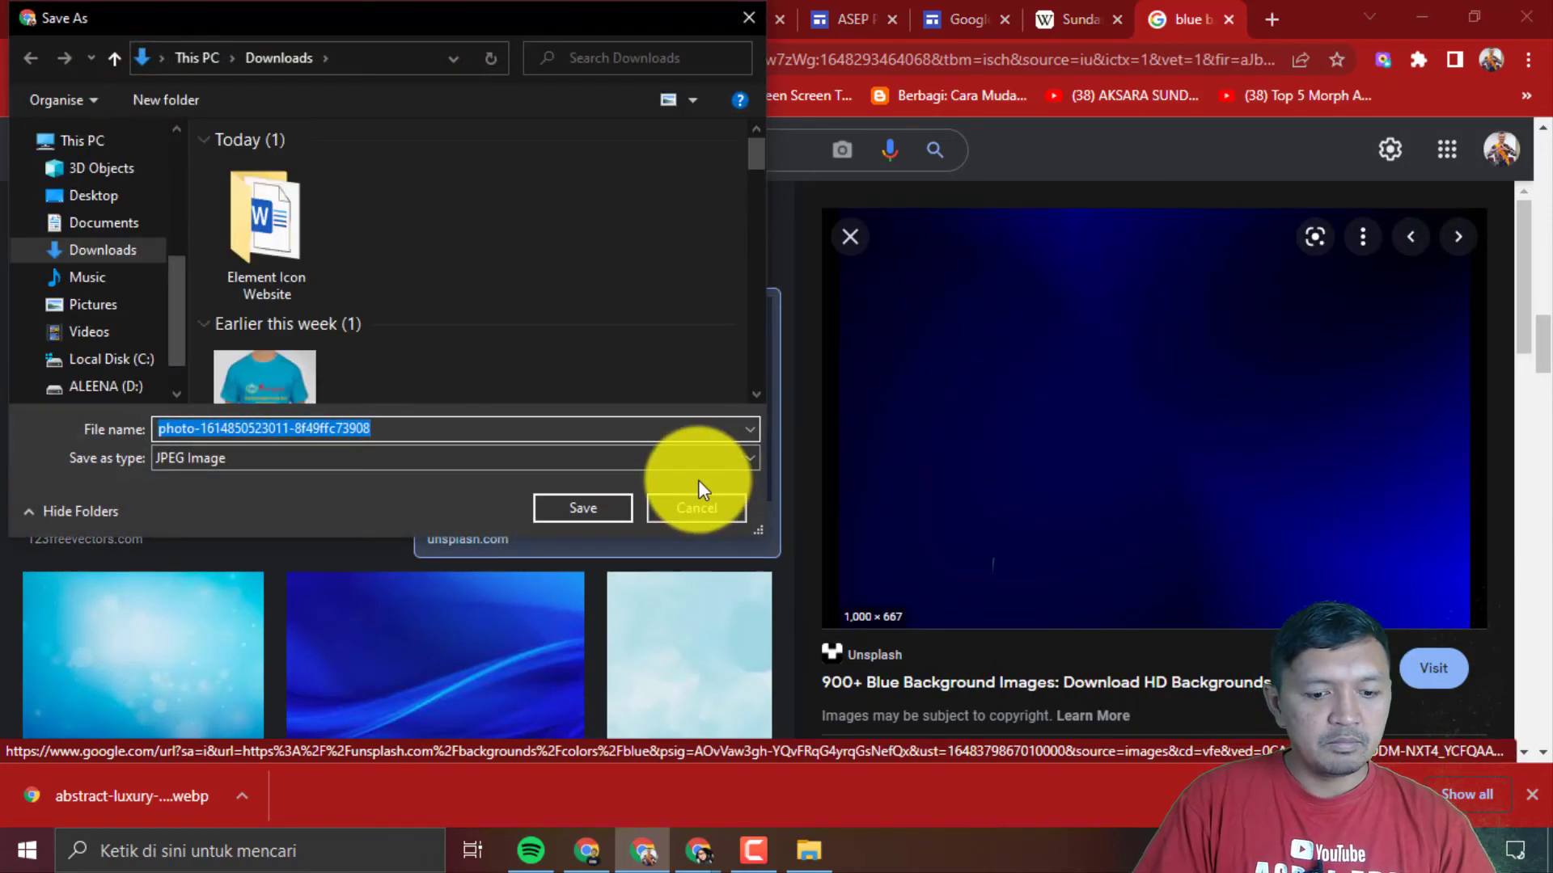
type("bg")
key("Return")
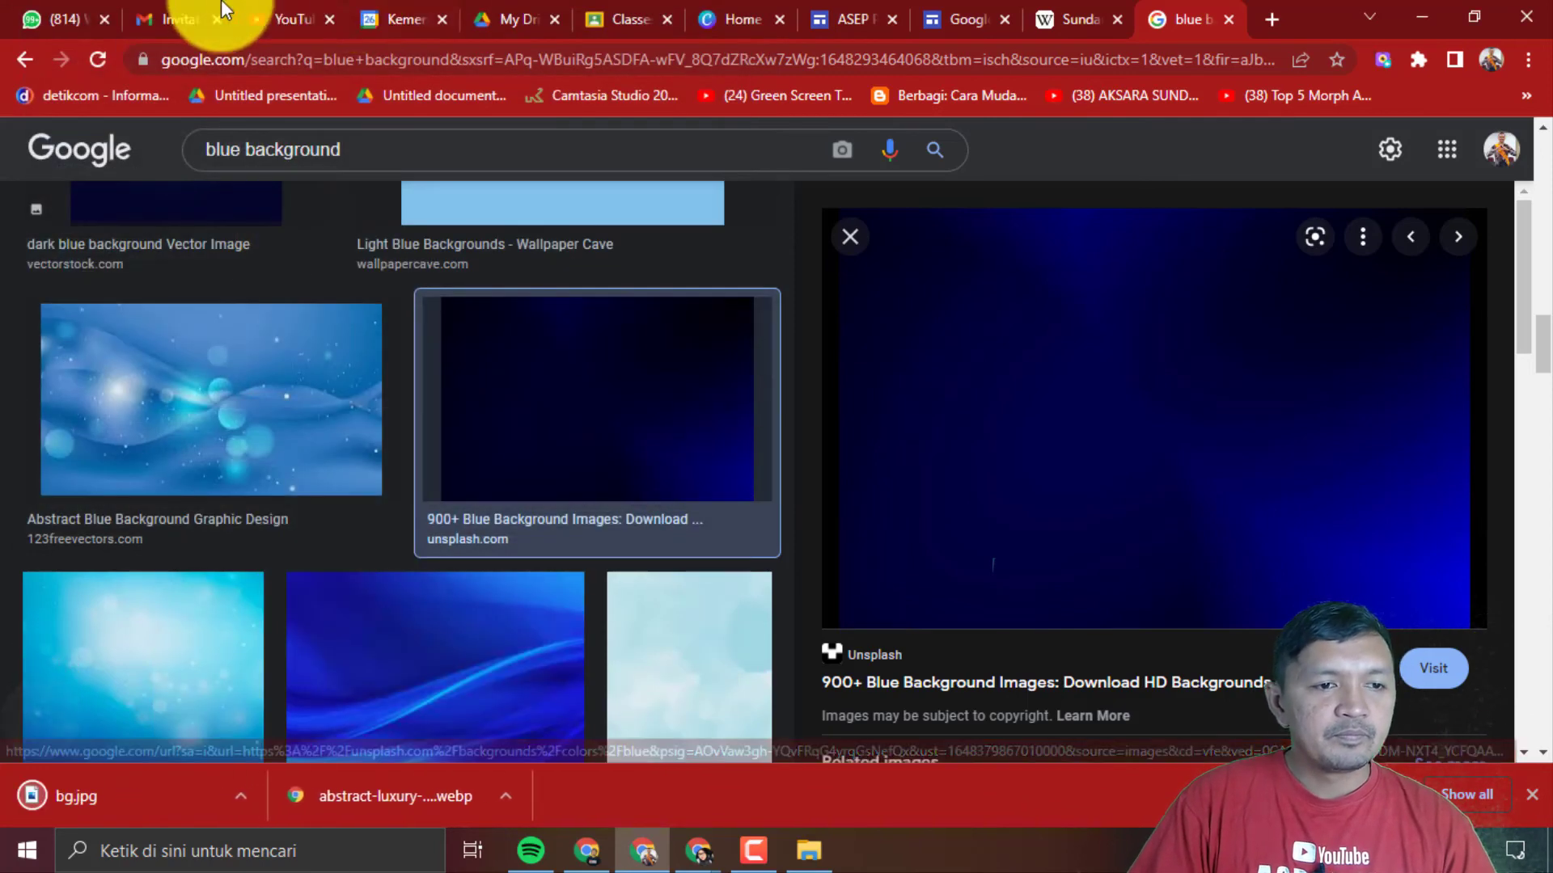
- Return to the site editor and upload the bg image from Downloads as the footer's background
left_click(859, 19)
mouse_move(132, 659)
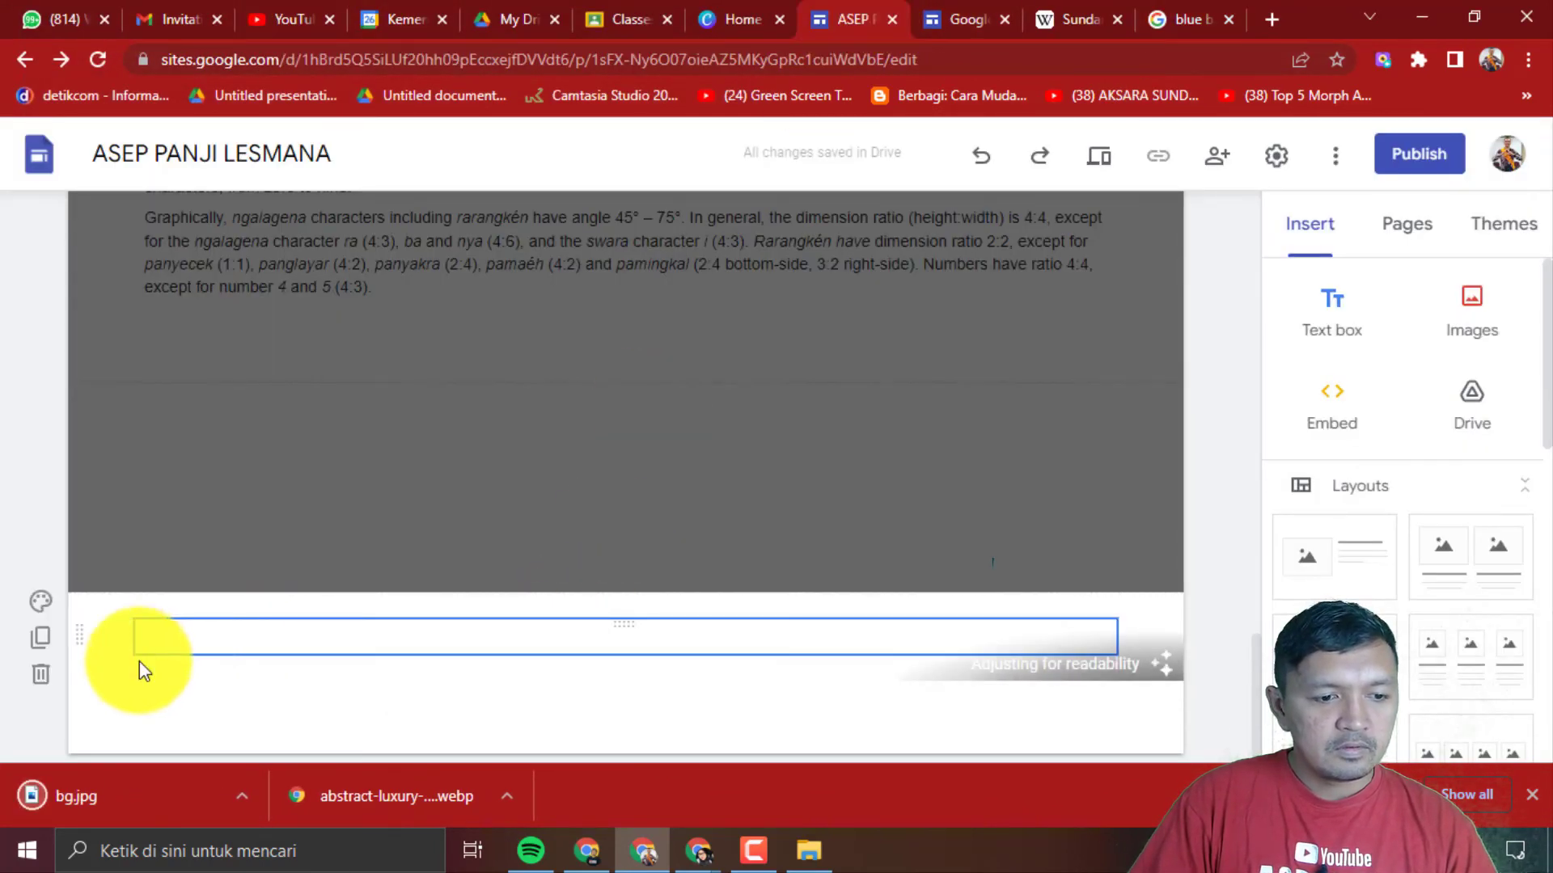
left_click(42, 605)
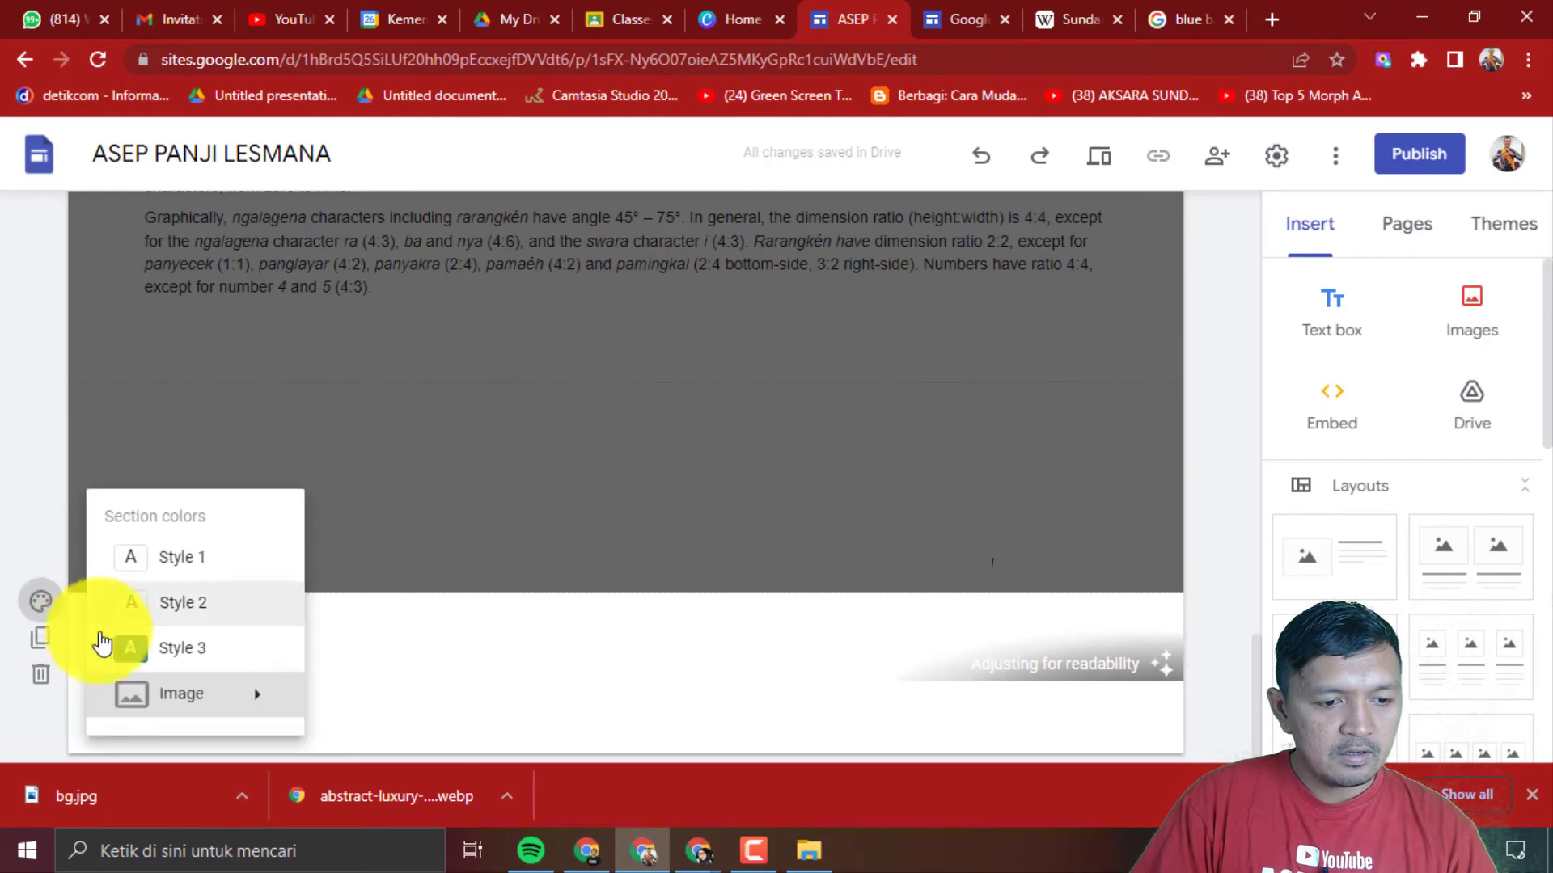
mouse_move(179, 701)
left_click(396, 668)
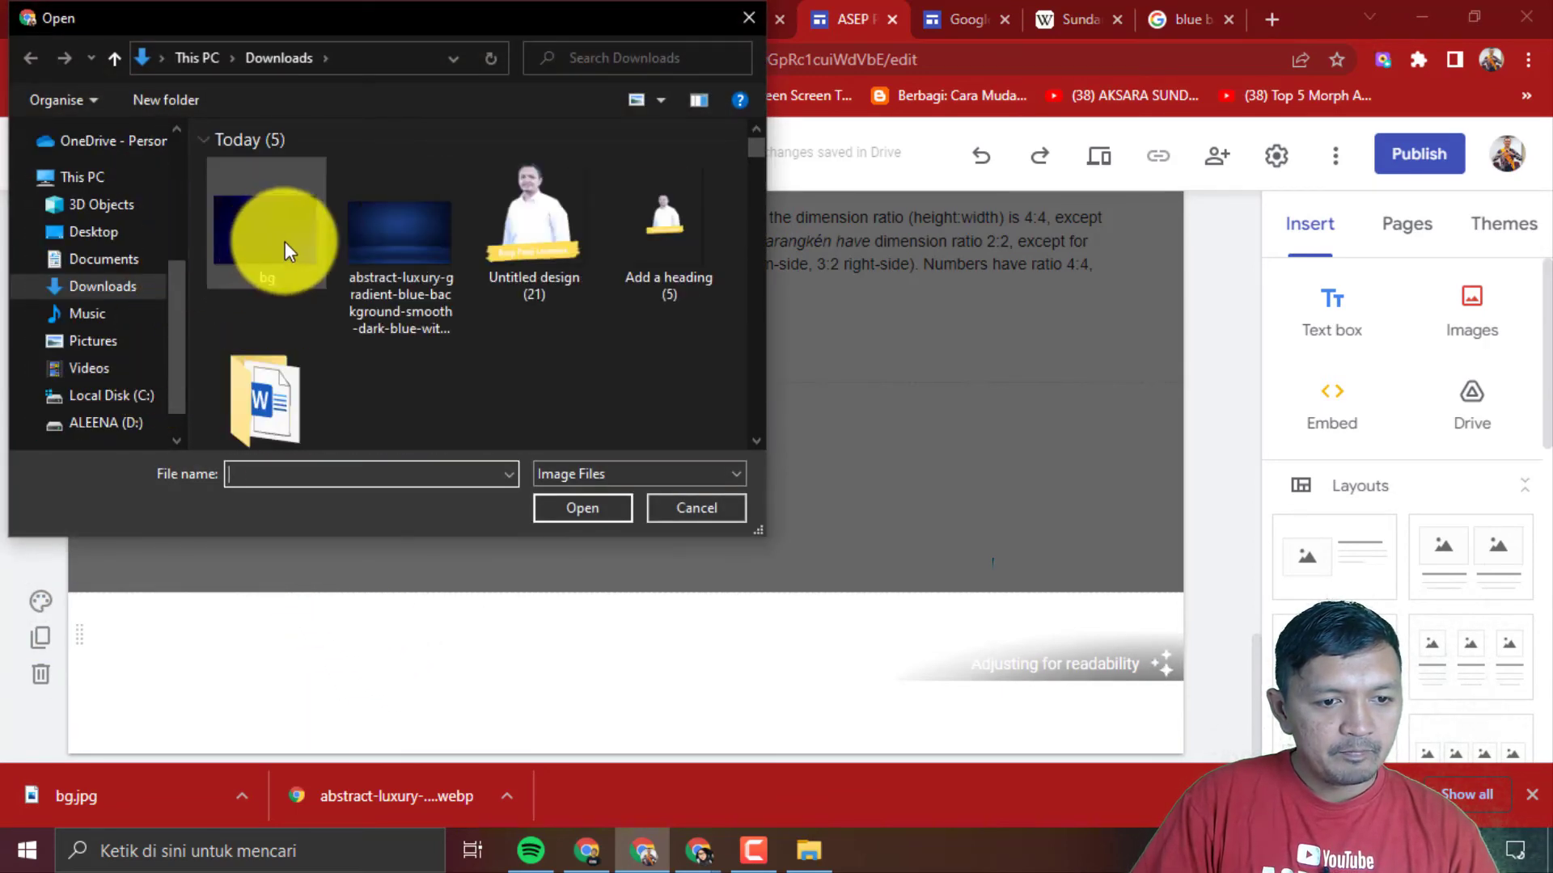
left_click(584, 507)
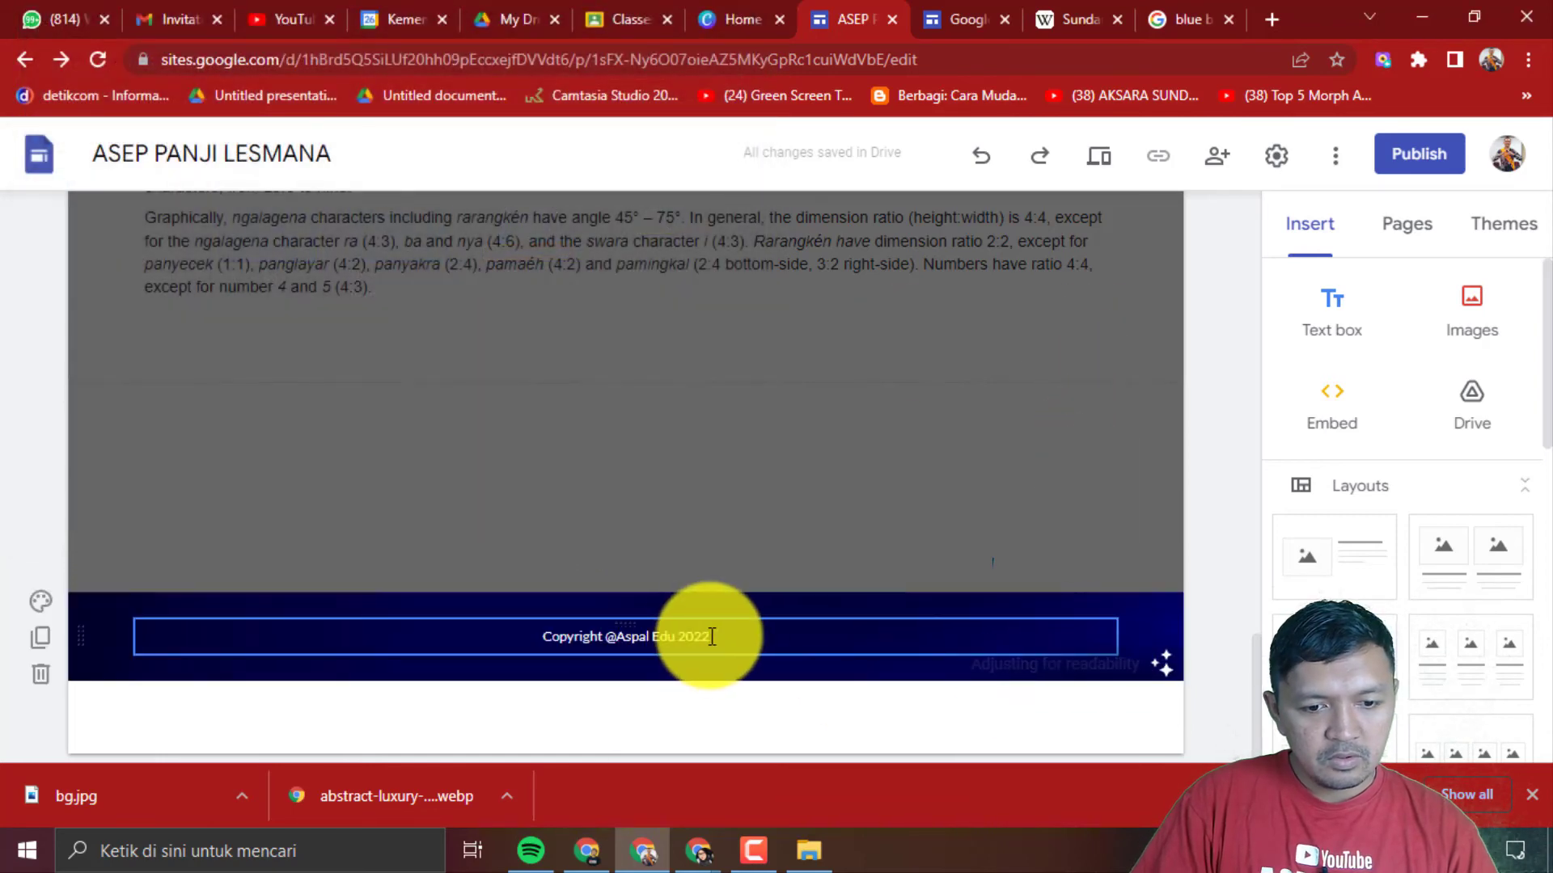
left_click_drag(731, 634, 534, 643)
left_click(495, 584)
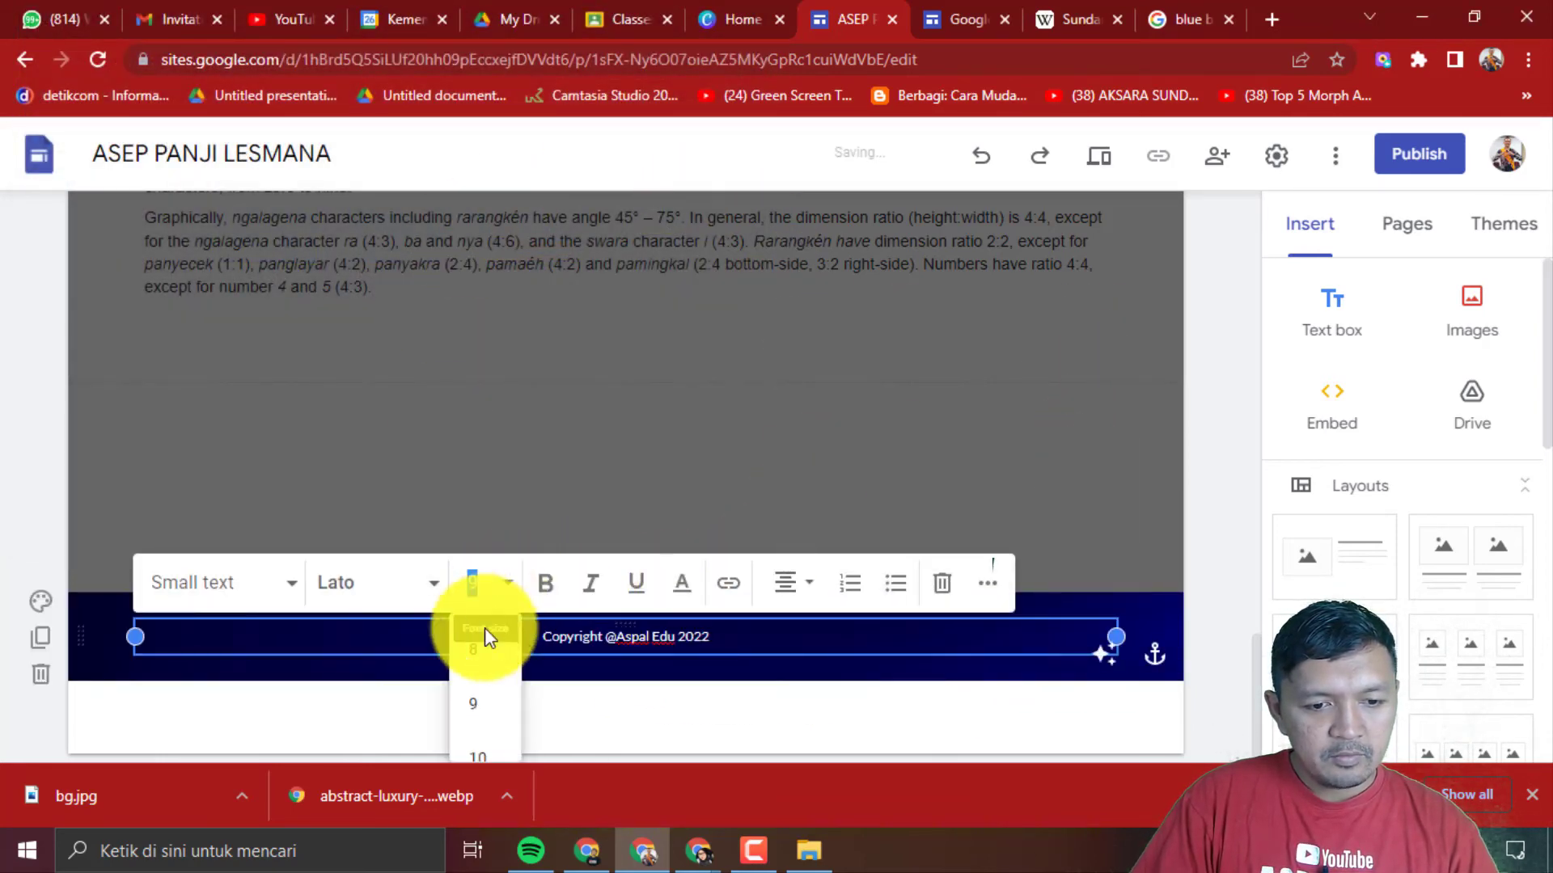
left_click(487, 756)
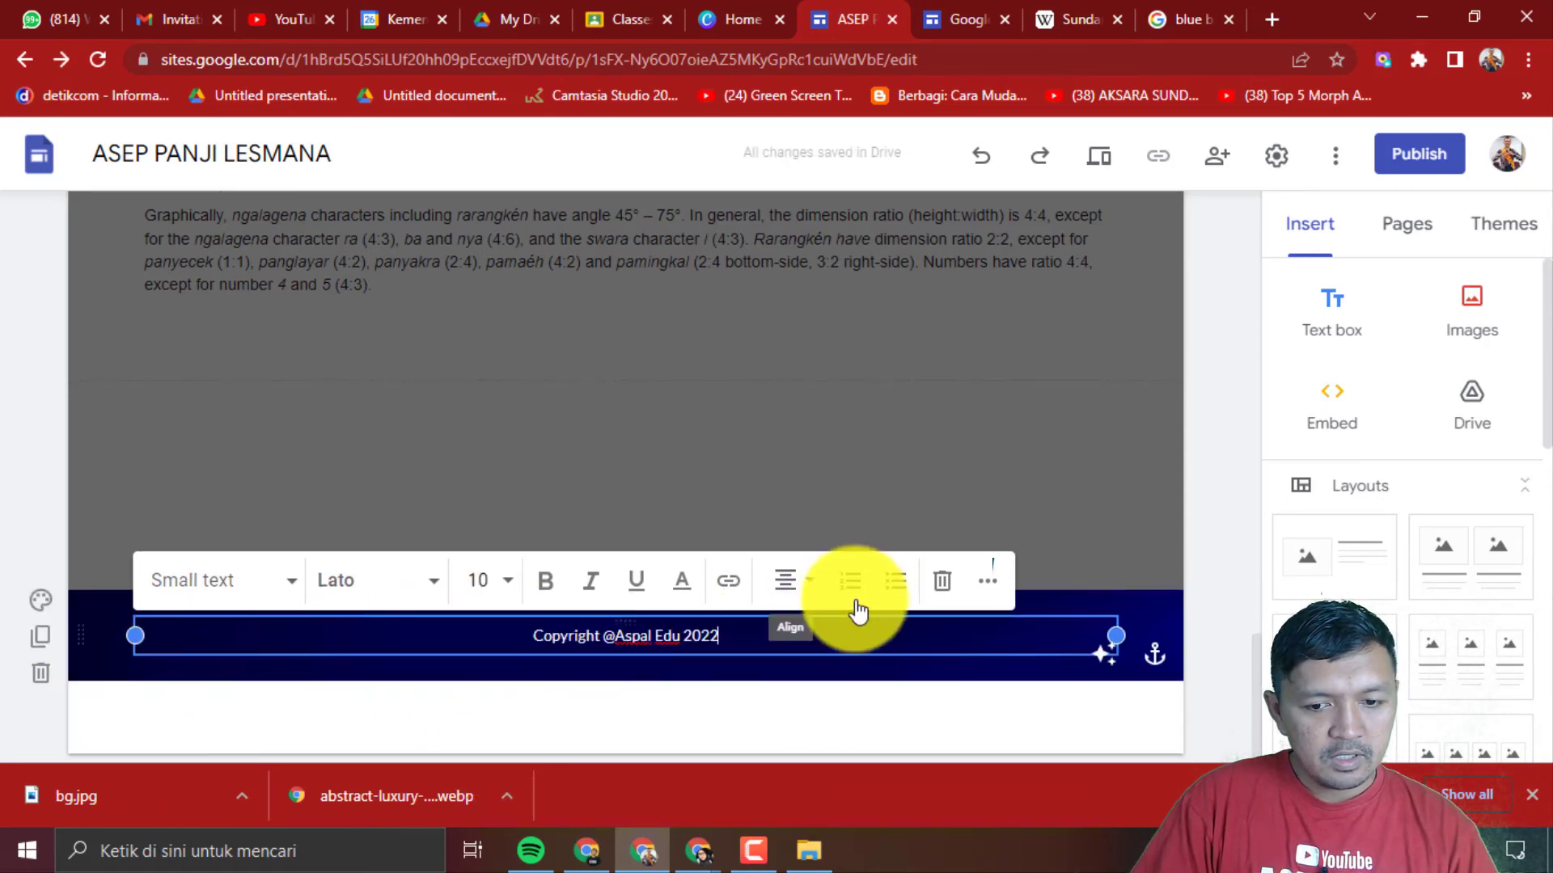
left_click(28, 471)
- Review the page in the editor and preview it at phone size, checking the header, videos, script text and footer
scroll(405, 514, "up", 15)
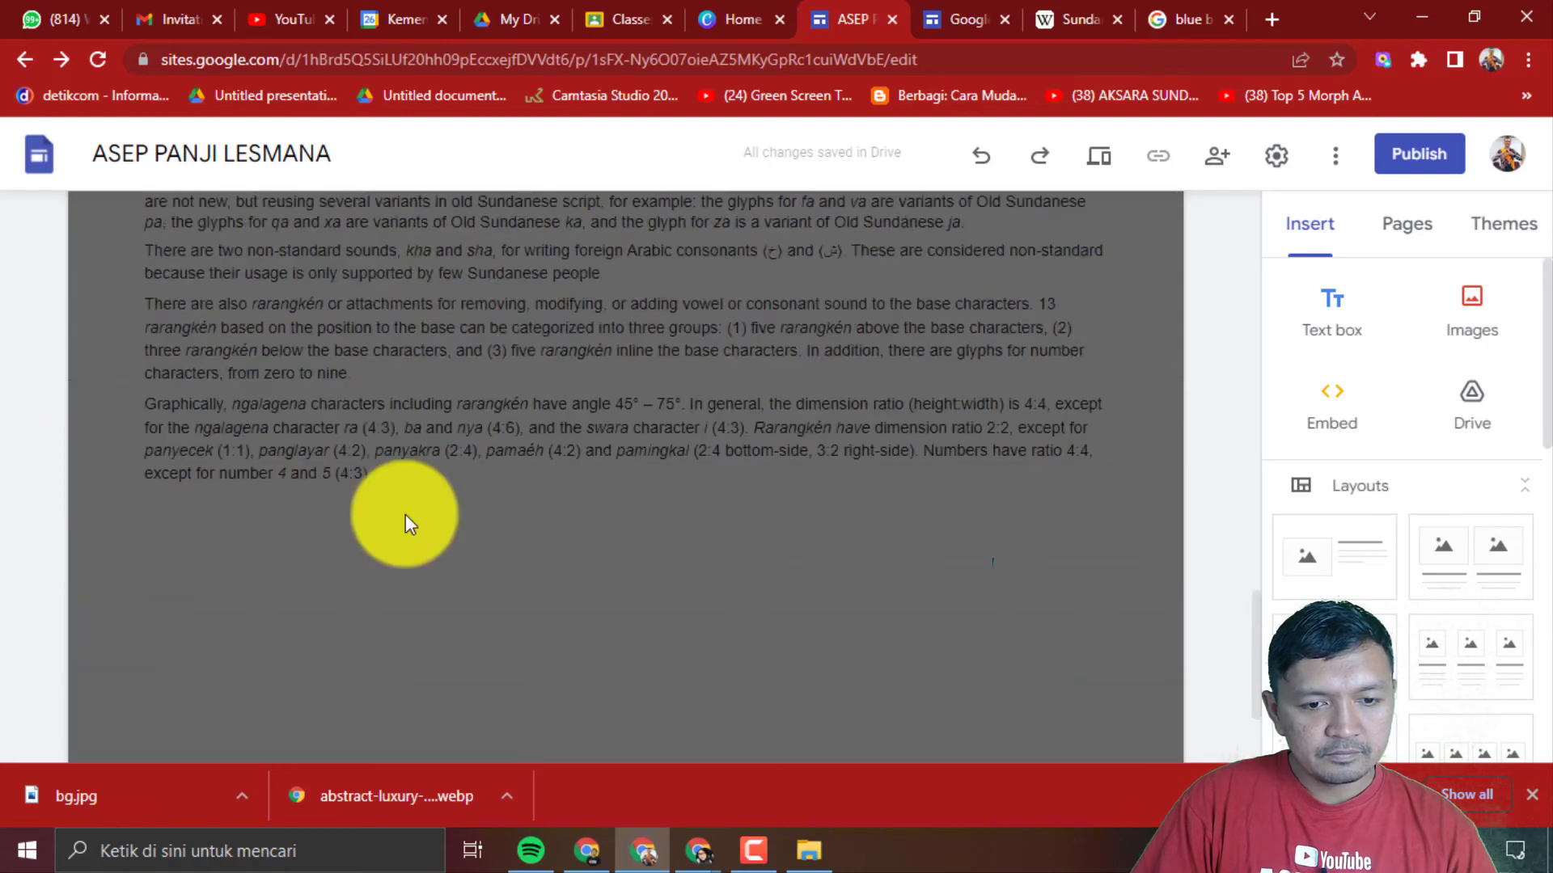
scroll(405, 514, "down", 15)
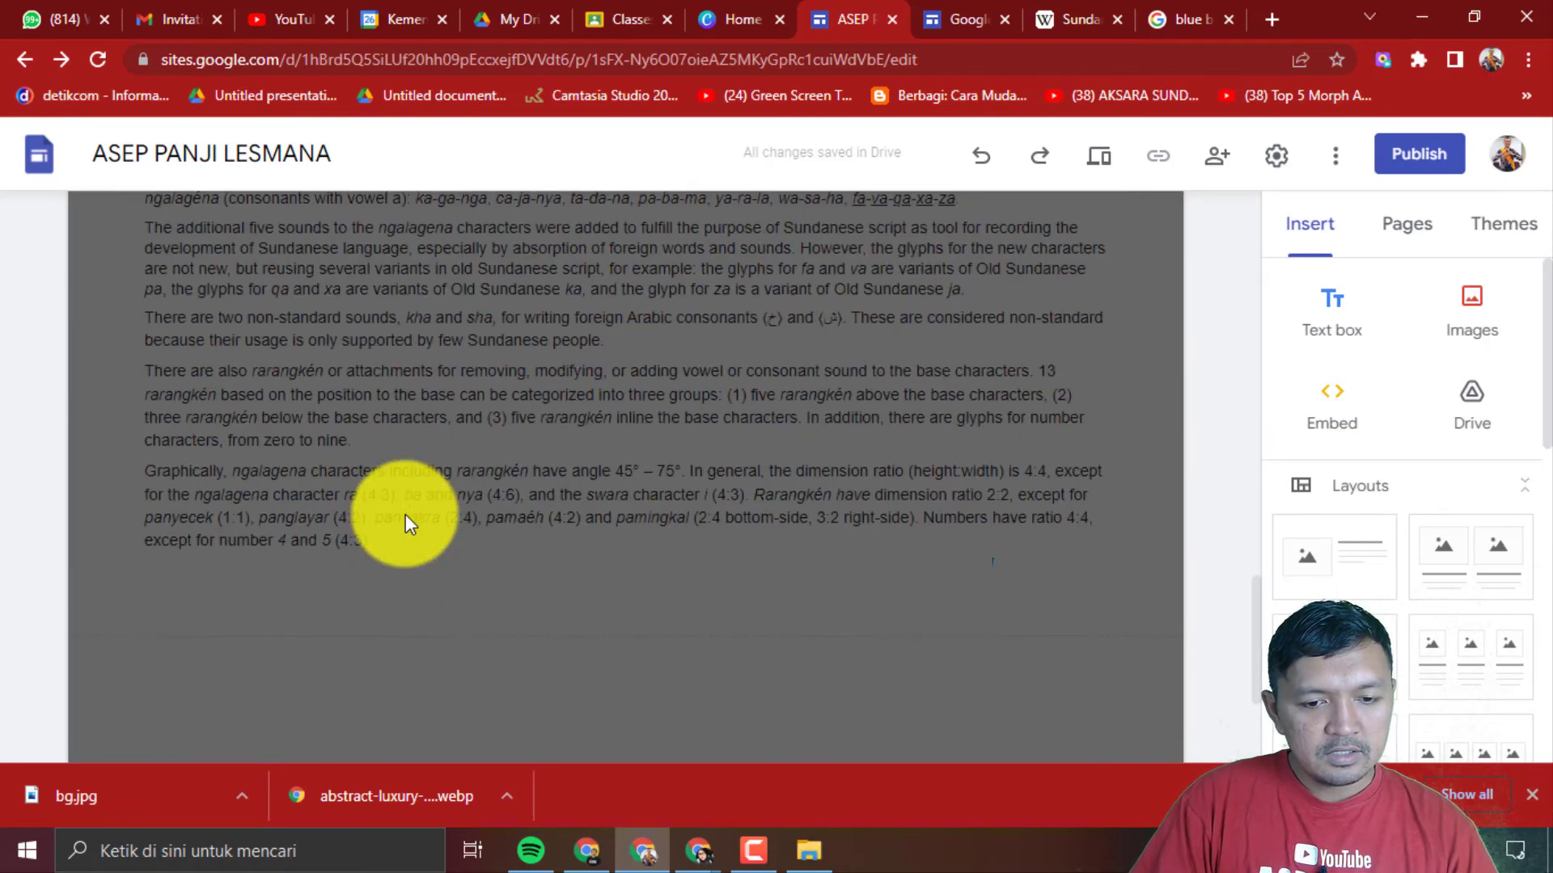
scroll(405, 514, "up", 15)
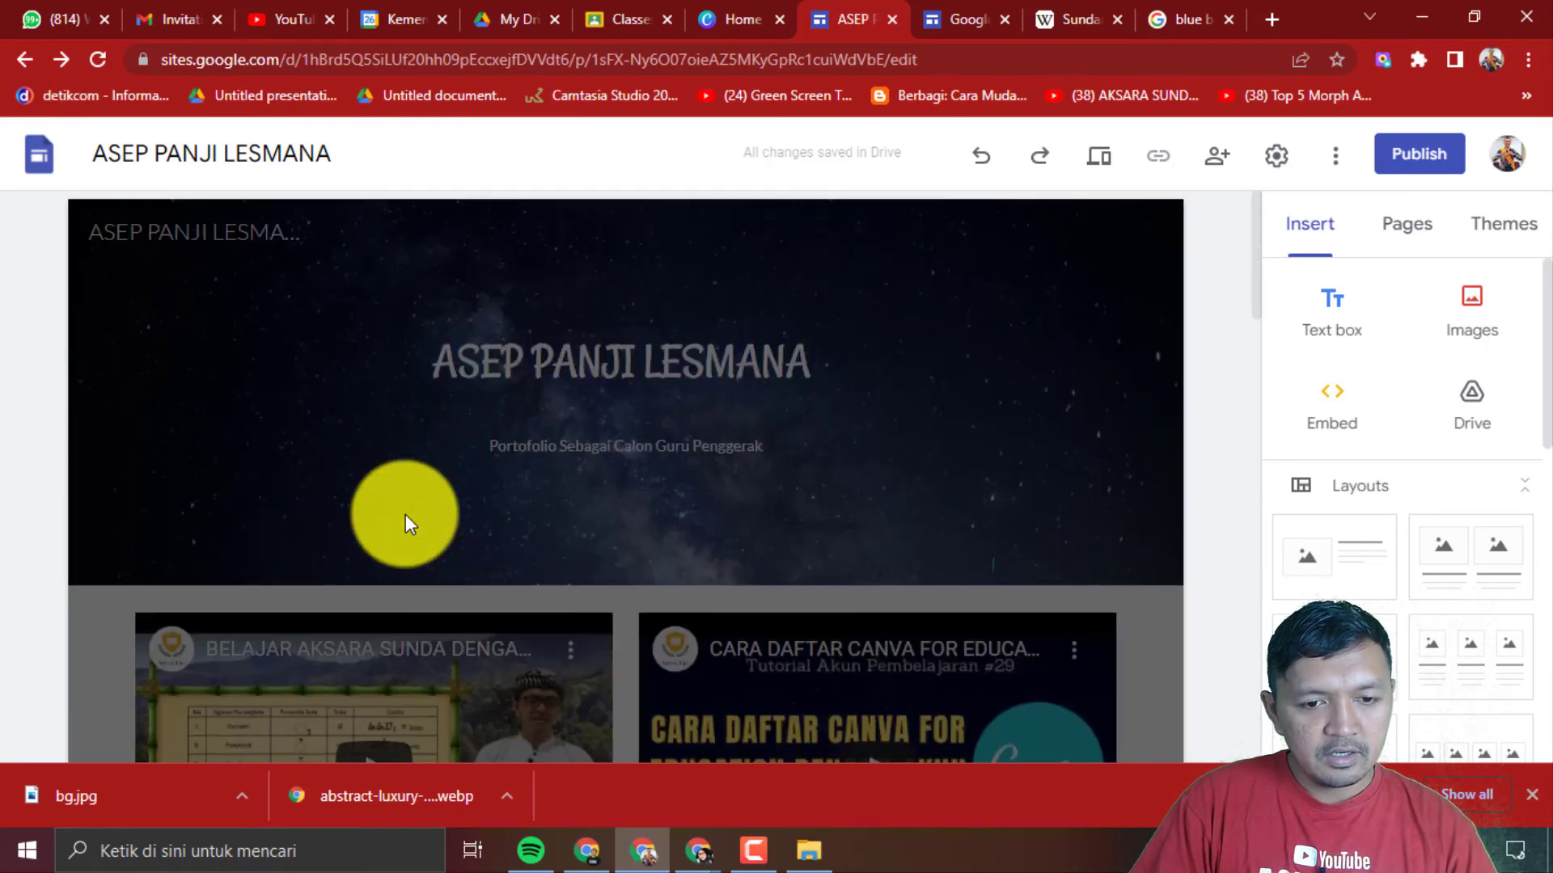
left_click(1101, 156)
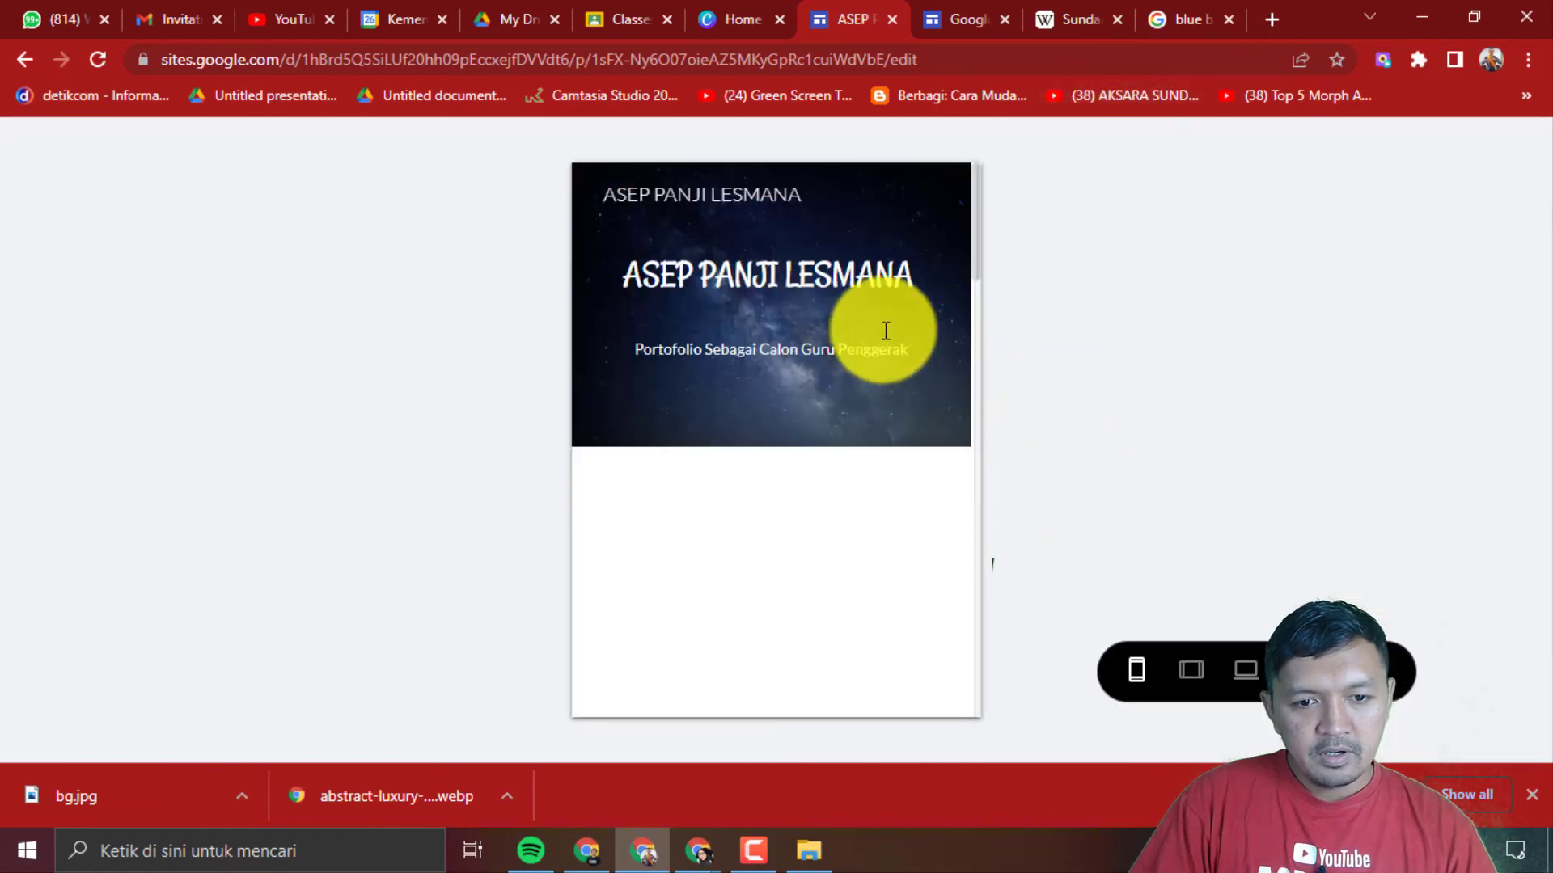
scroll(869, 376, "down", 3)
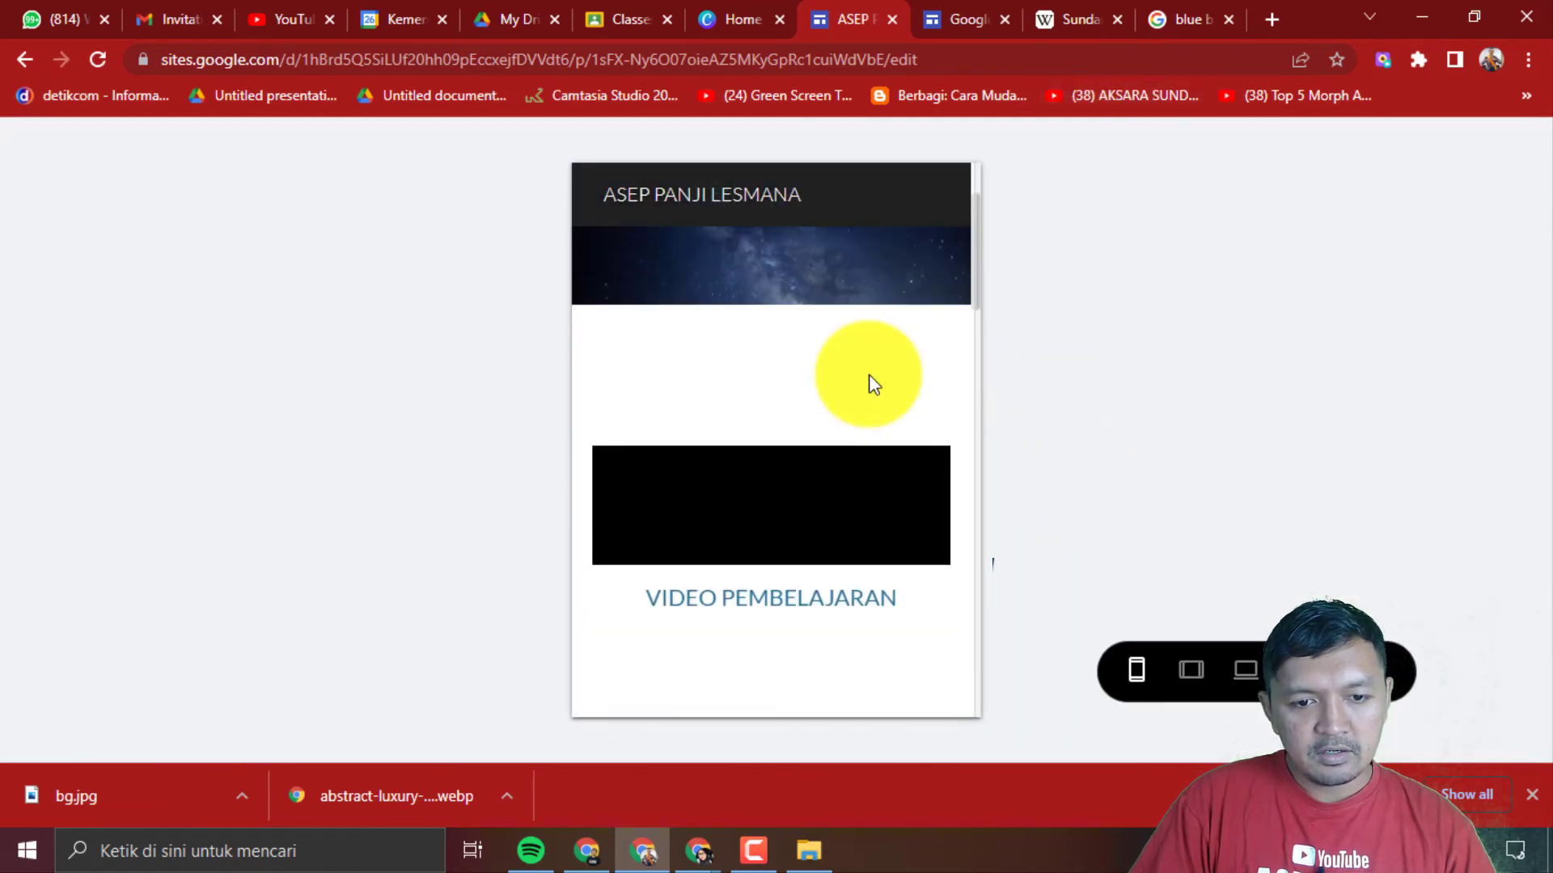
scroll(873, 384, "down", 10)
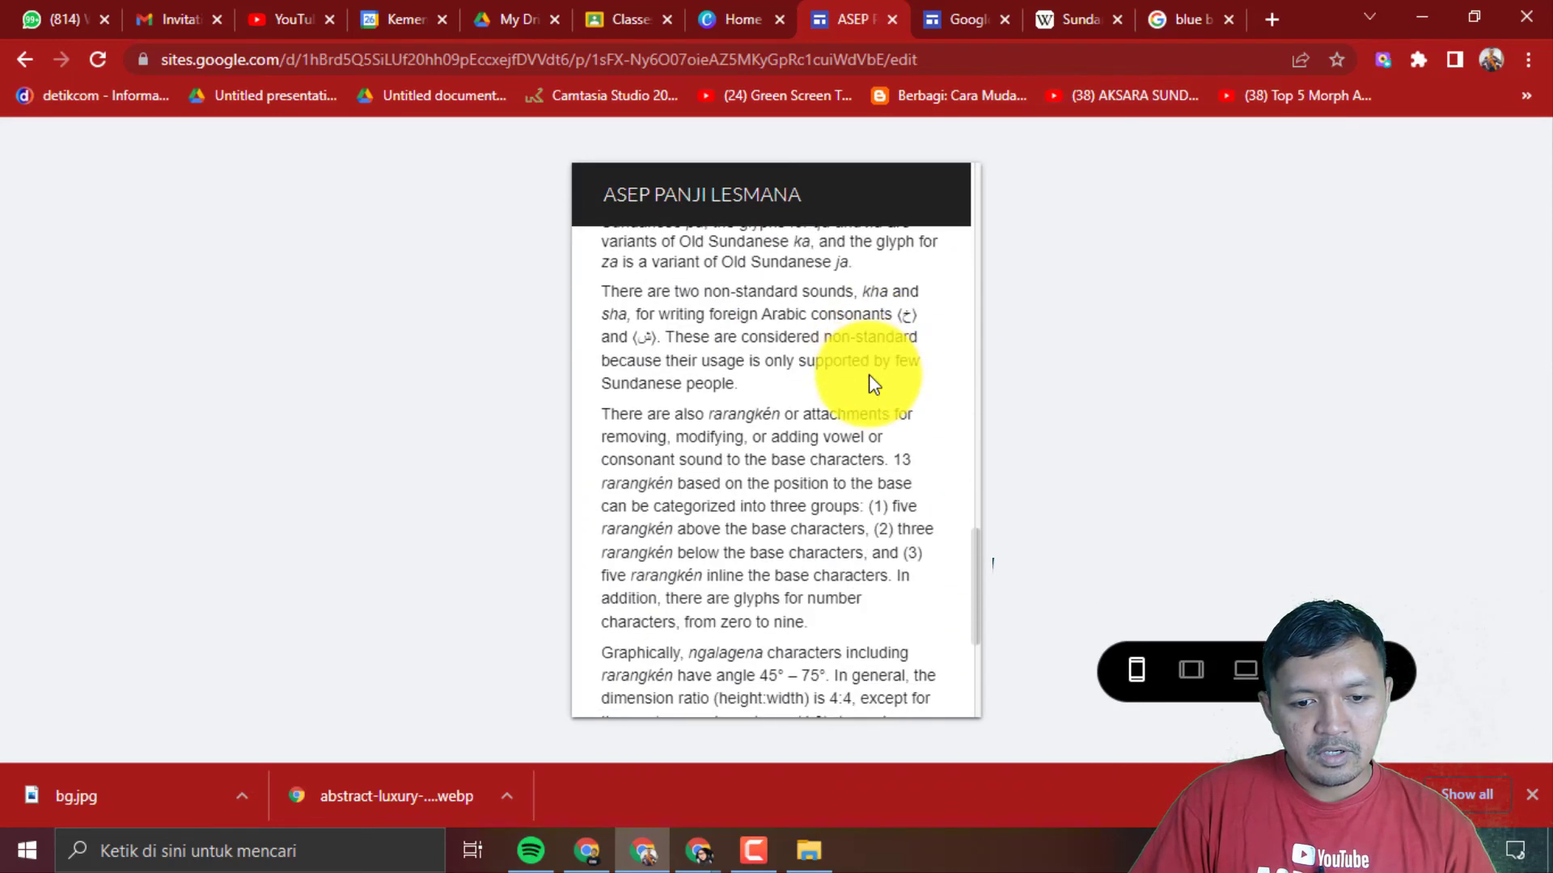
scroll(869, 376, "down", 5)
scroll(833, 487, "up", 20)
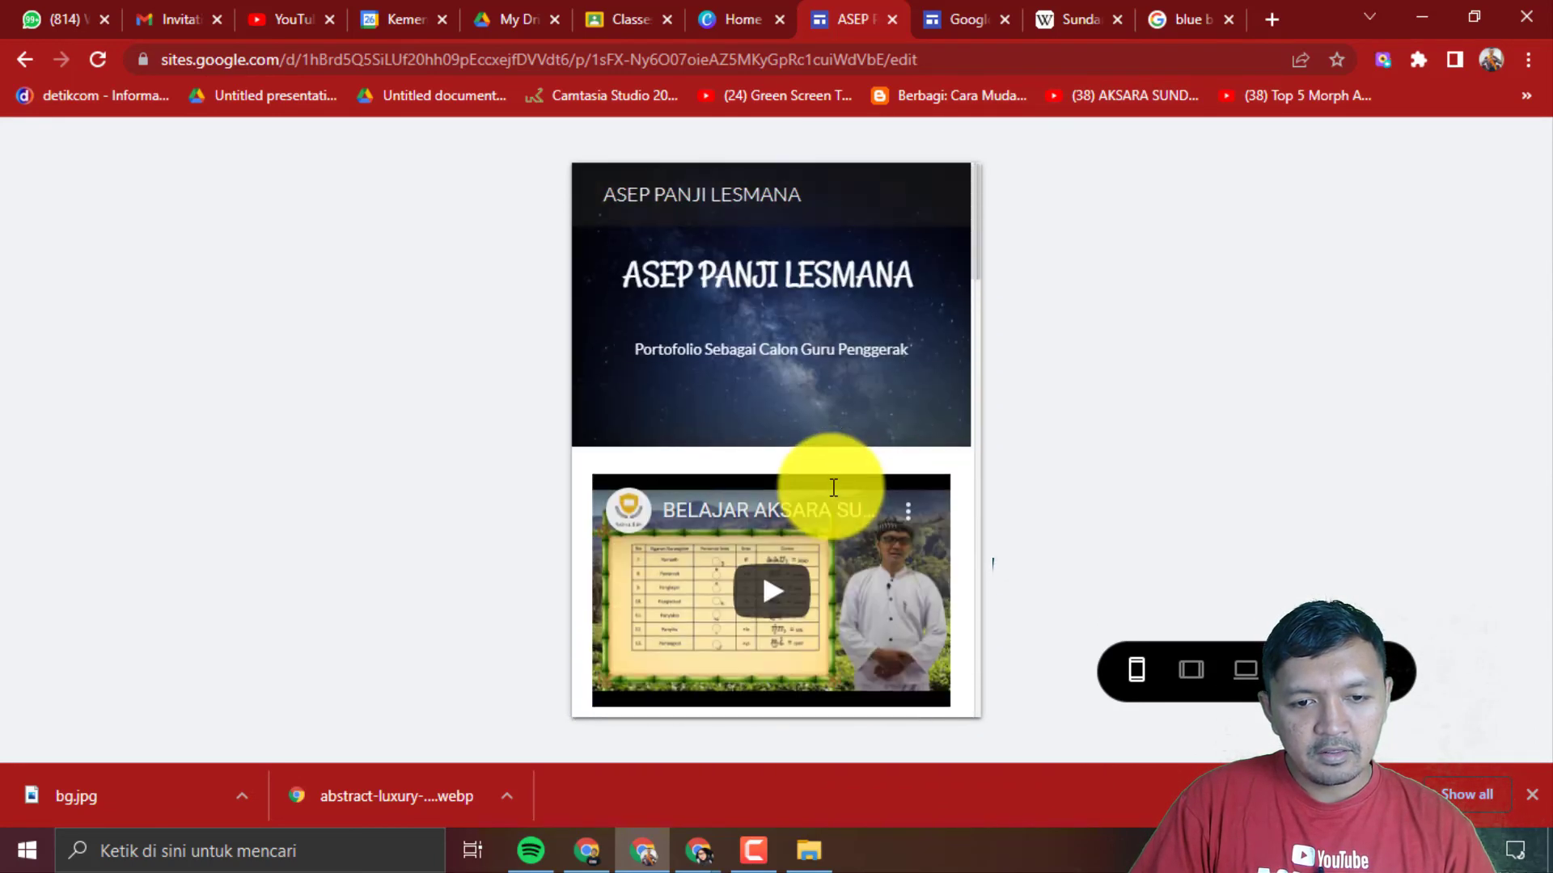
scroll(833, 487, "down", 15)
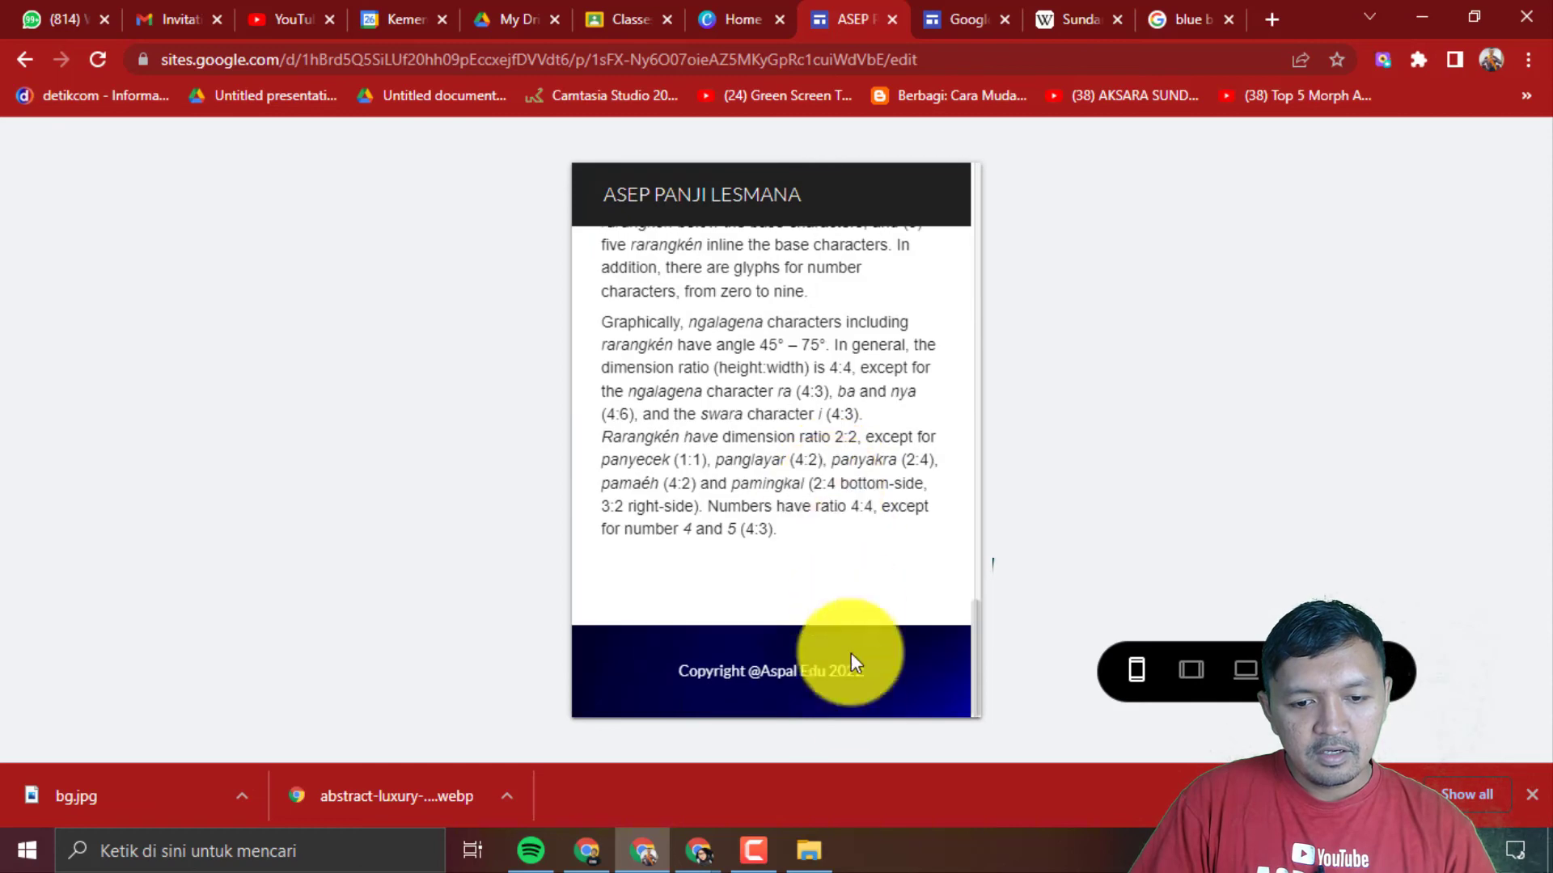
scroll(925, 683, "up", 6)
scroll(926, 685, "down", 1)
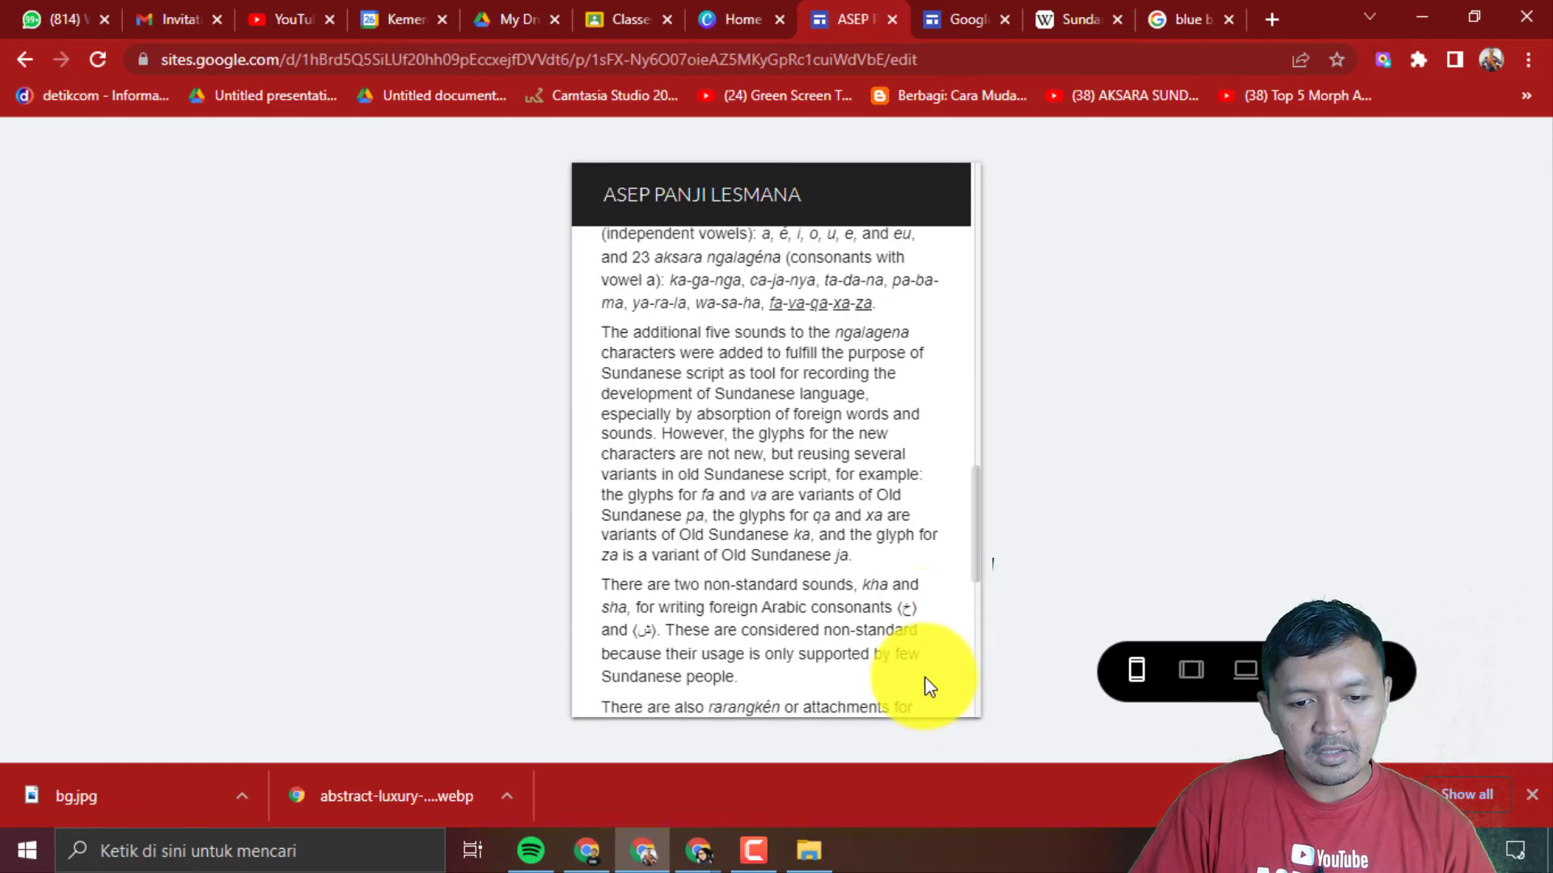
scroll(927, 686, "down", 5)
scroll(919, 687, "up", 20)
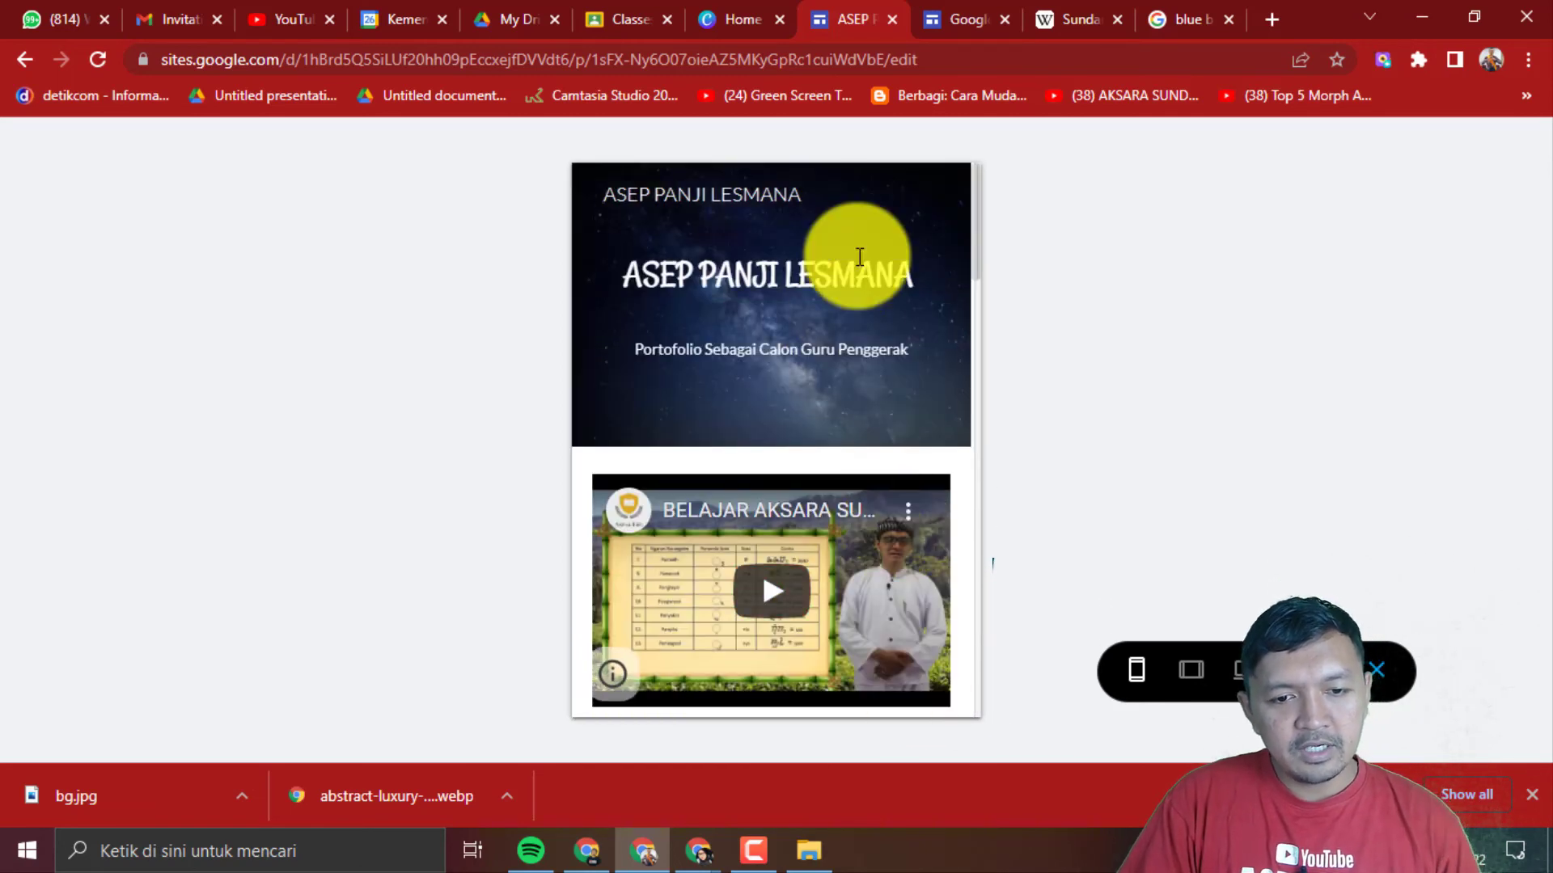
left_click(1378, 671)
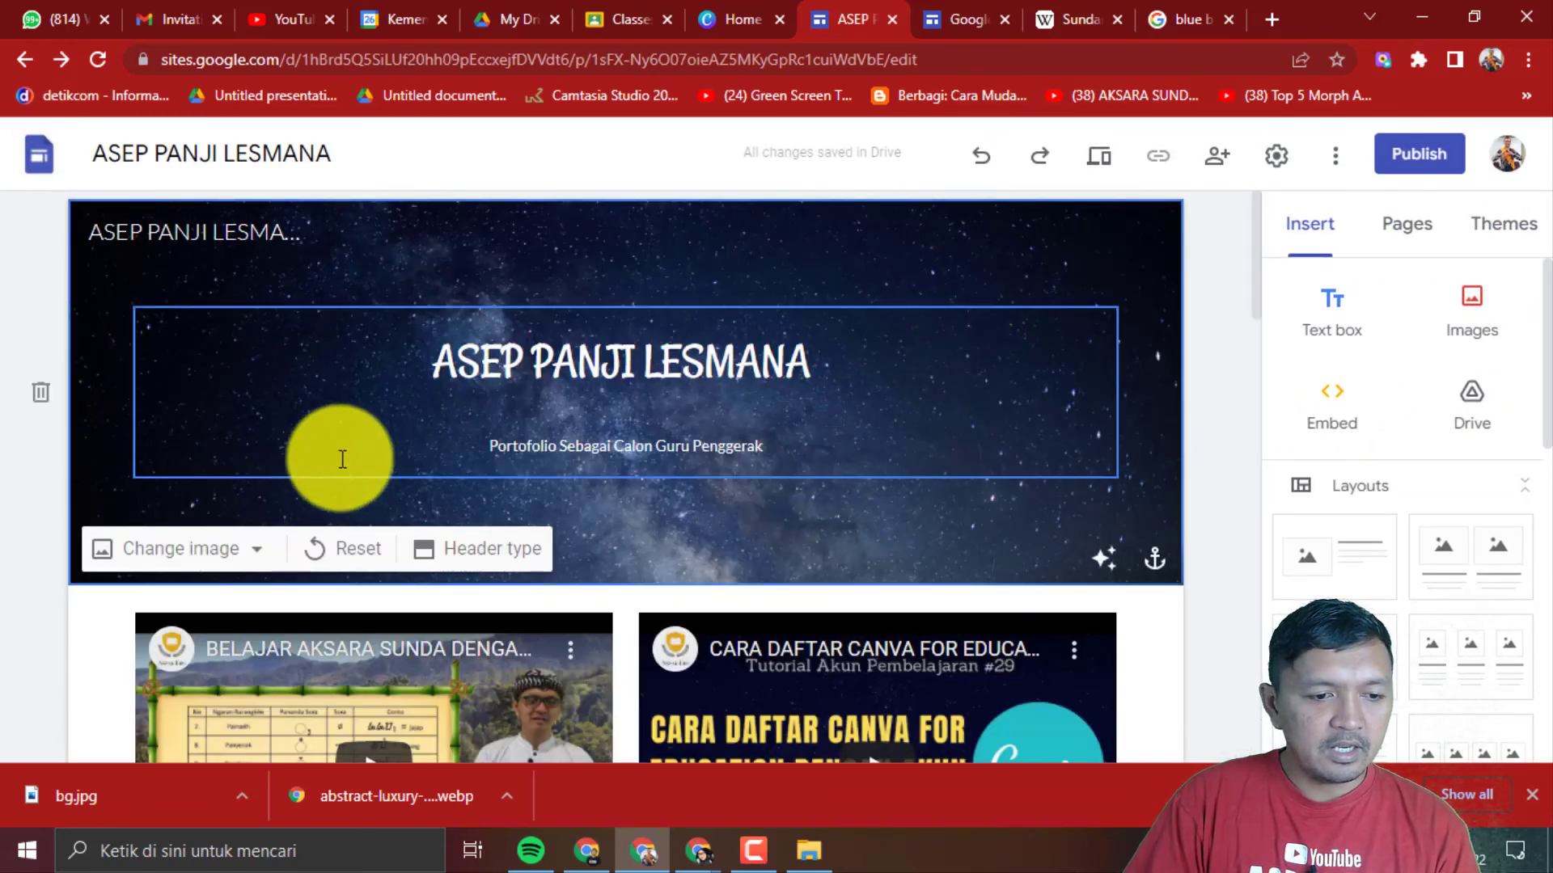
- Replace the header's starry image with the bg image uploaded from Downloads
left_click(162, 550)
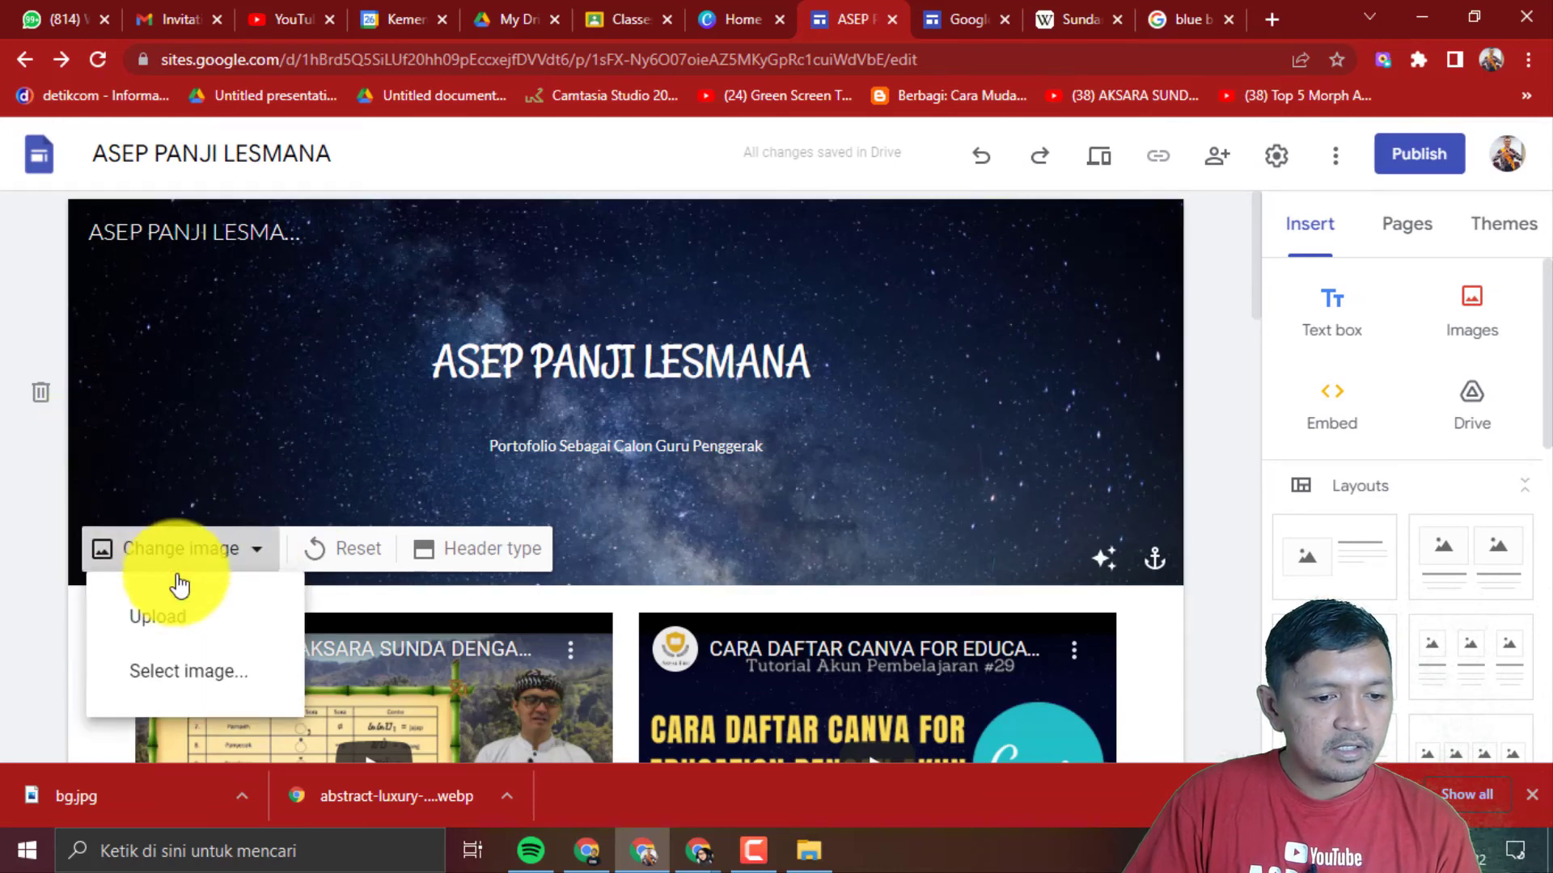
left_click(186, 622)
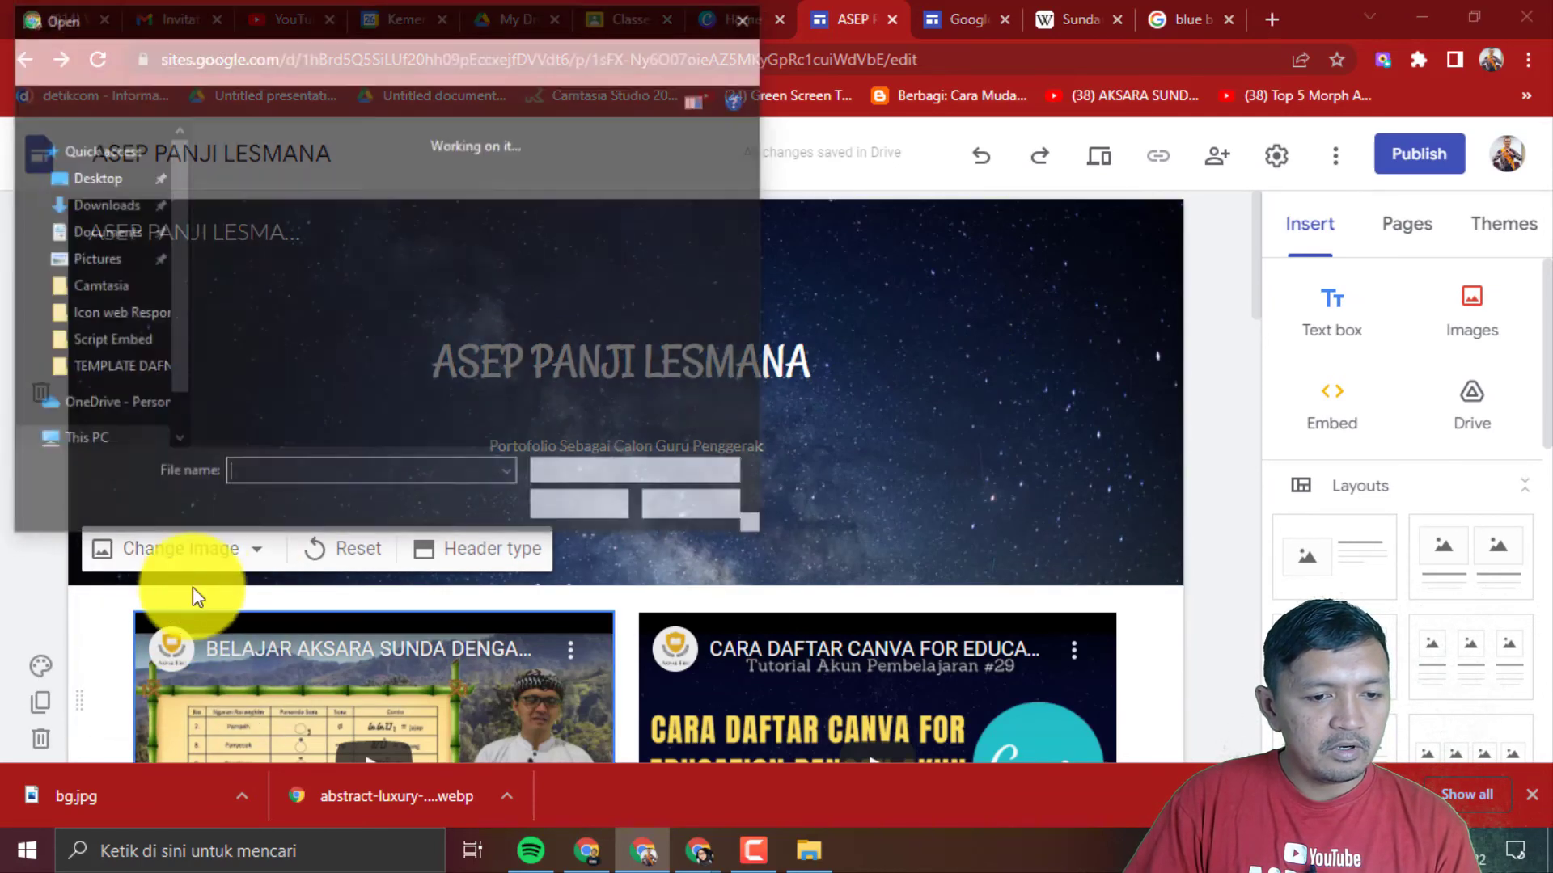
left_click(280, 240)
left_click(582, 508)
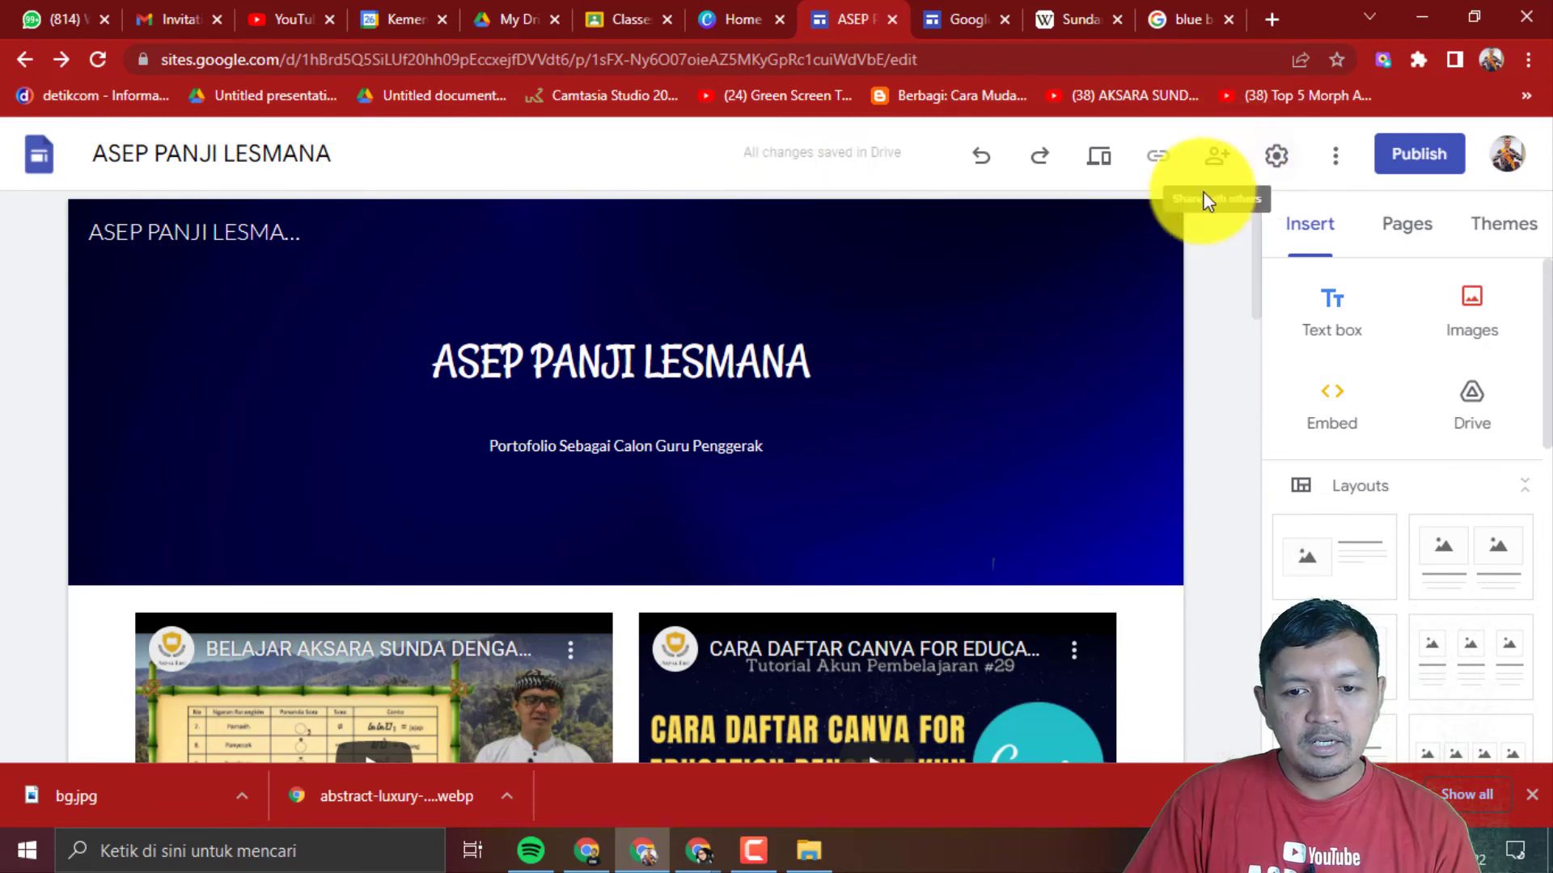
- Preview the site at phone size again, checking the new header image and the content down to the footer
left_click(1093, 171)
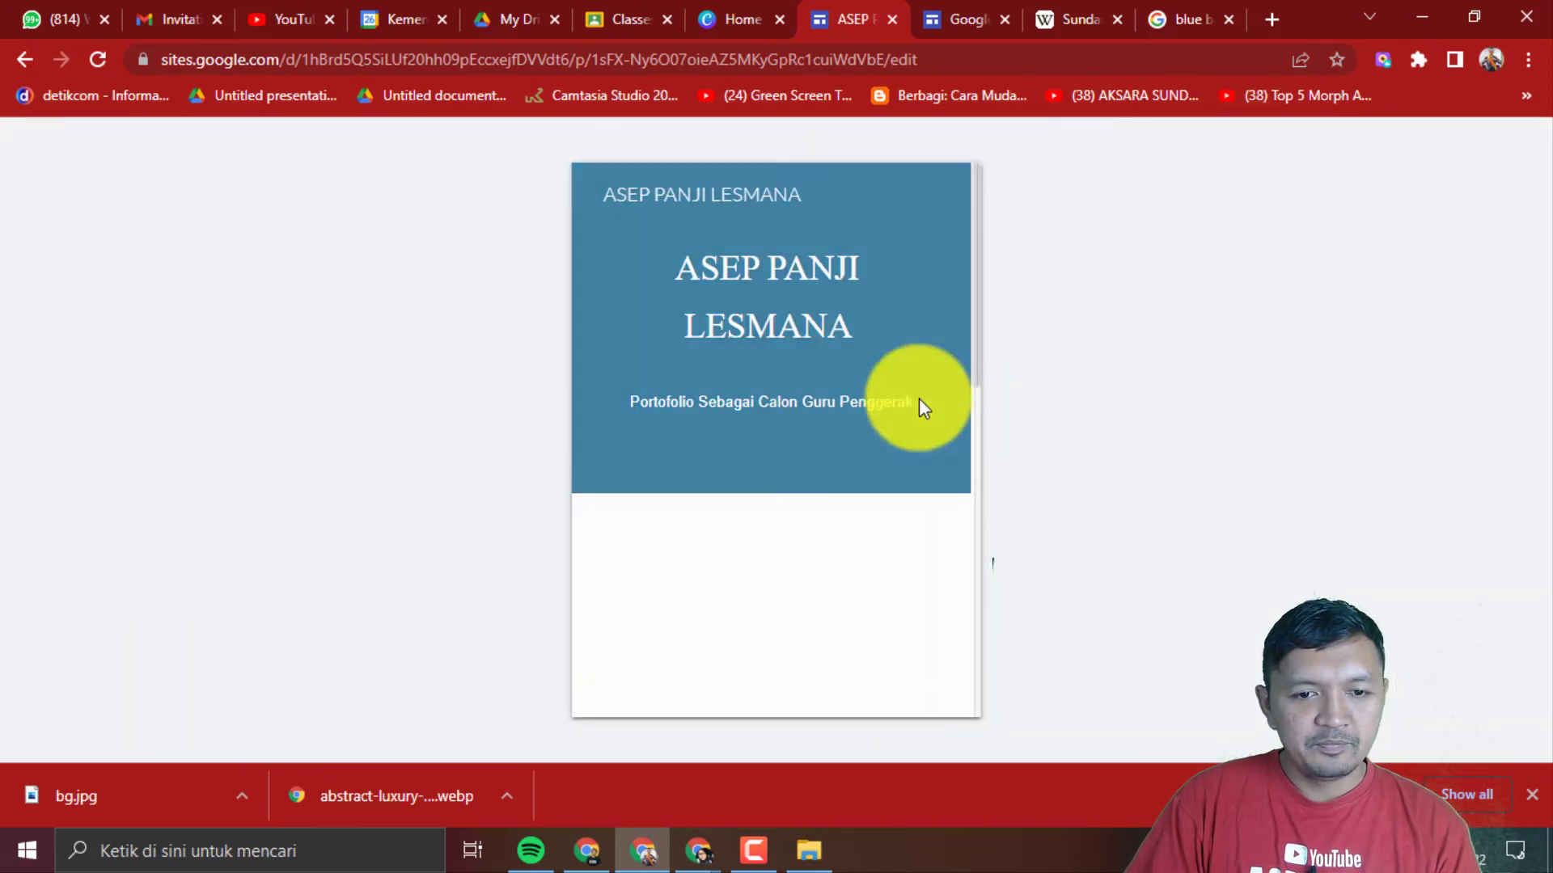
scroll(938, 324, "down", 3)
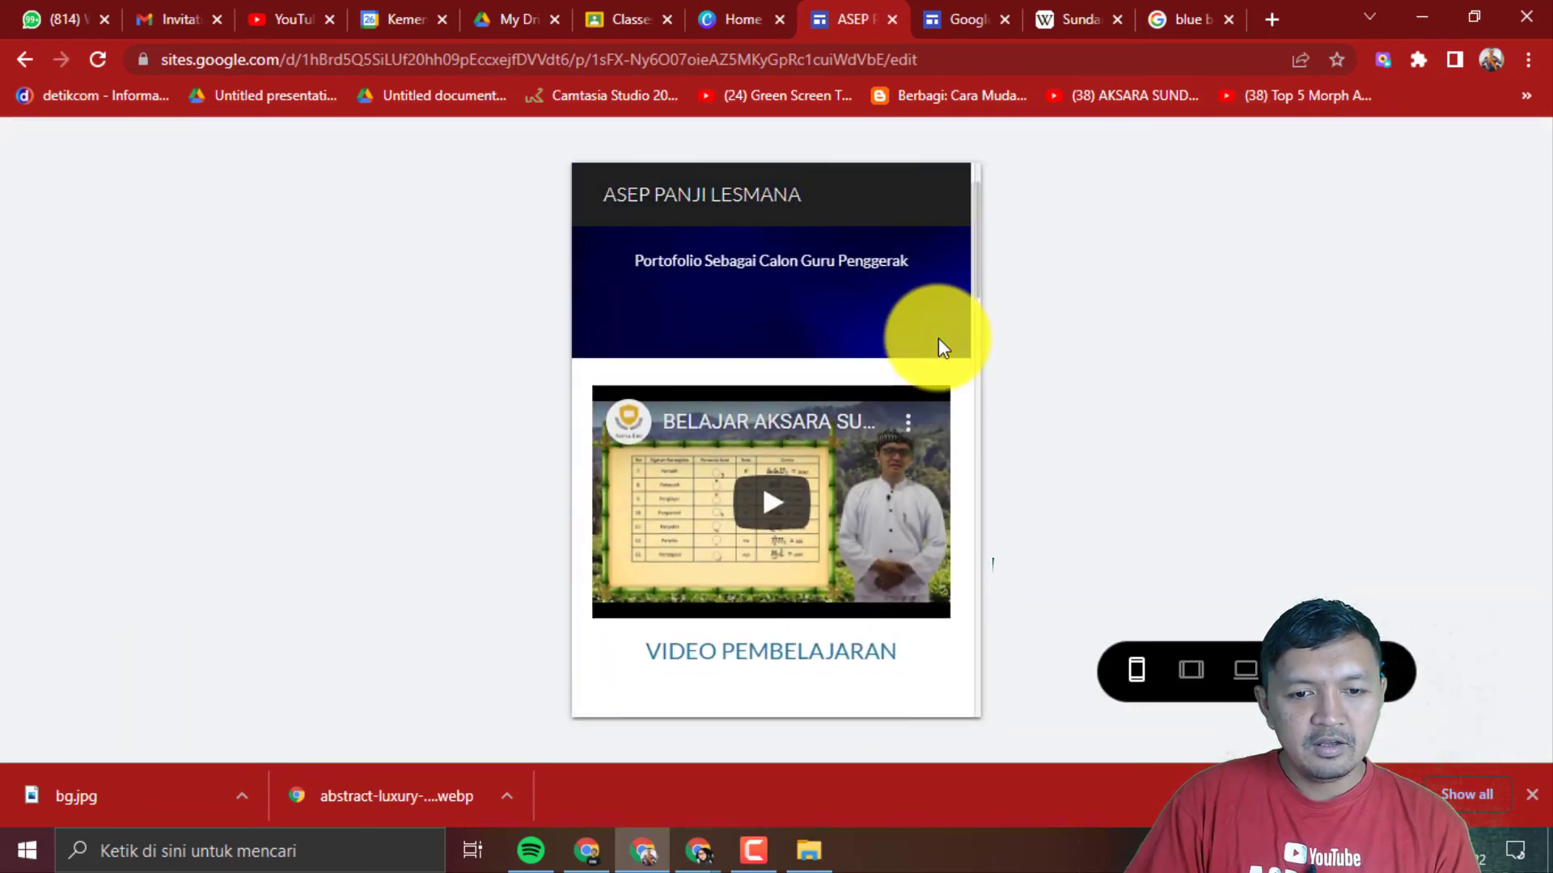
scroll(938, 338, "up", 2)
scroll(938, 338, "down", 5)
scroll(938, 338, "down", 10)
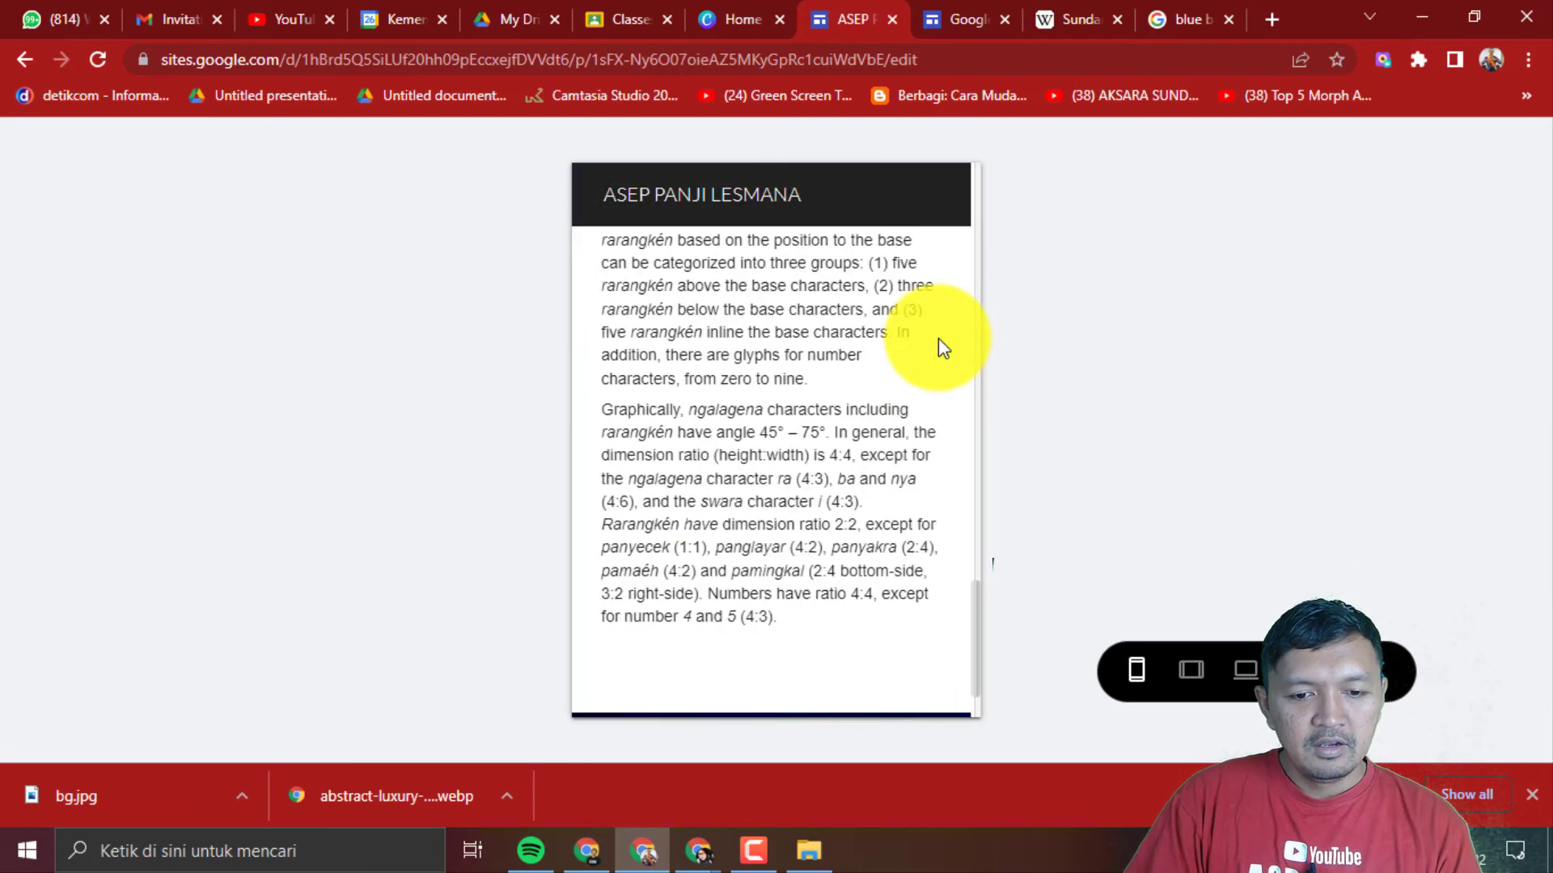
scroll(938, 338, "up", 10)
scroll(938, 338, "up", 5)
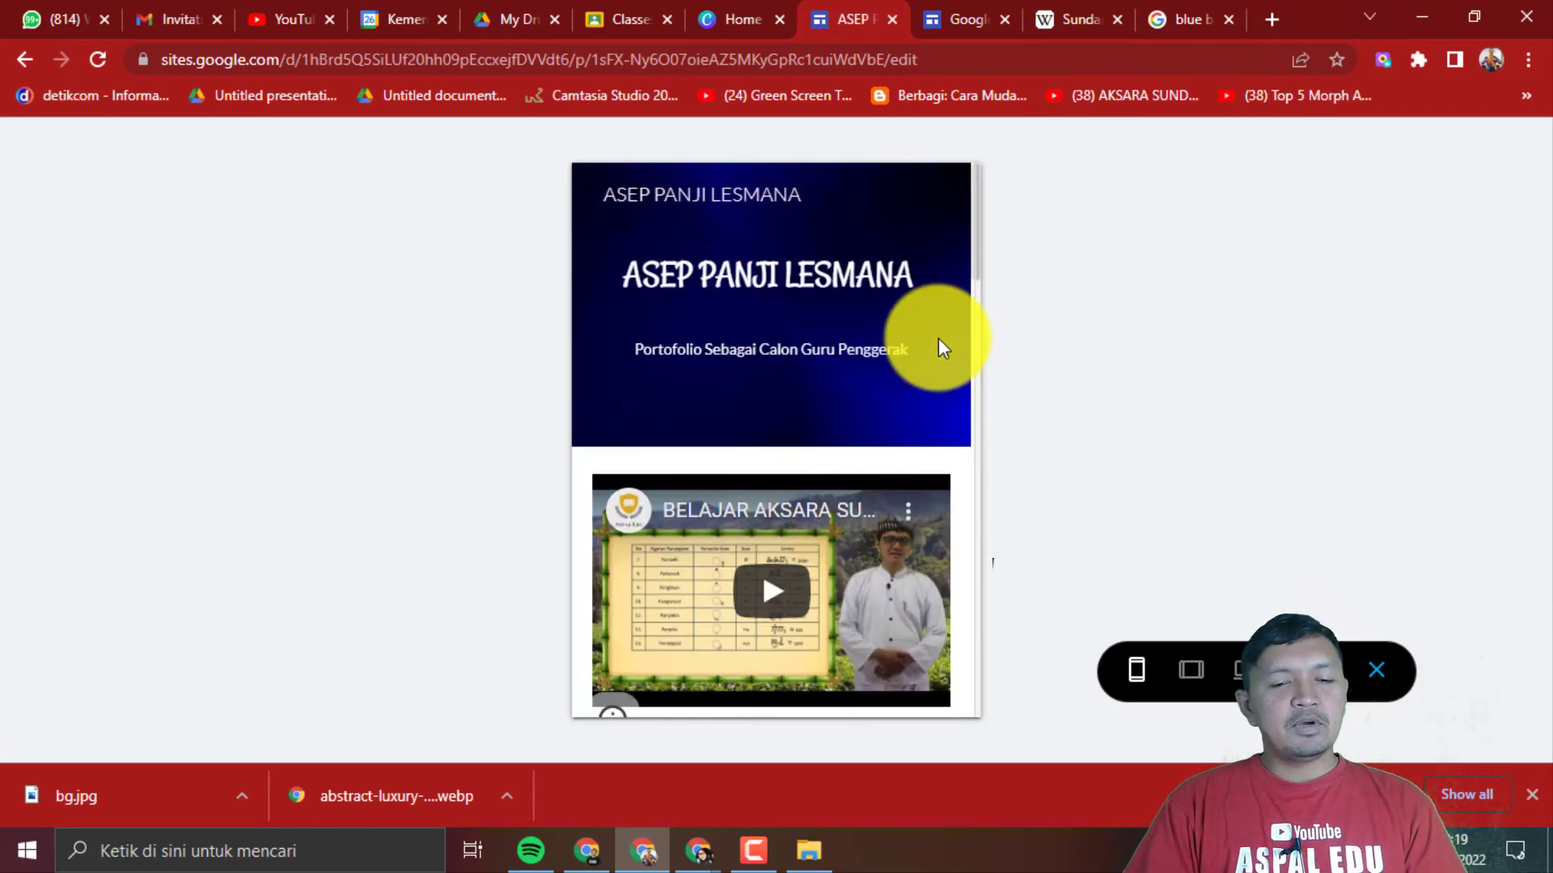
- Preview the site at tablet size and check the page from the header down to the copyright footer
left_click(1241, 673)
left_click(1205, 679)
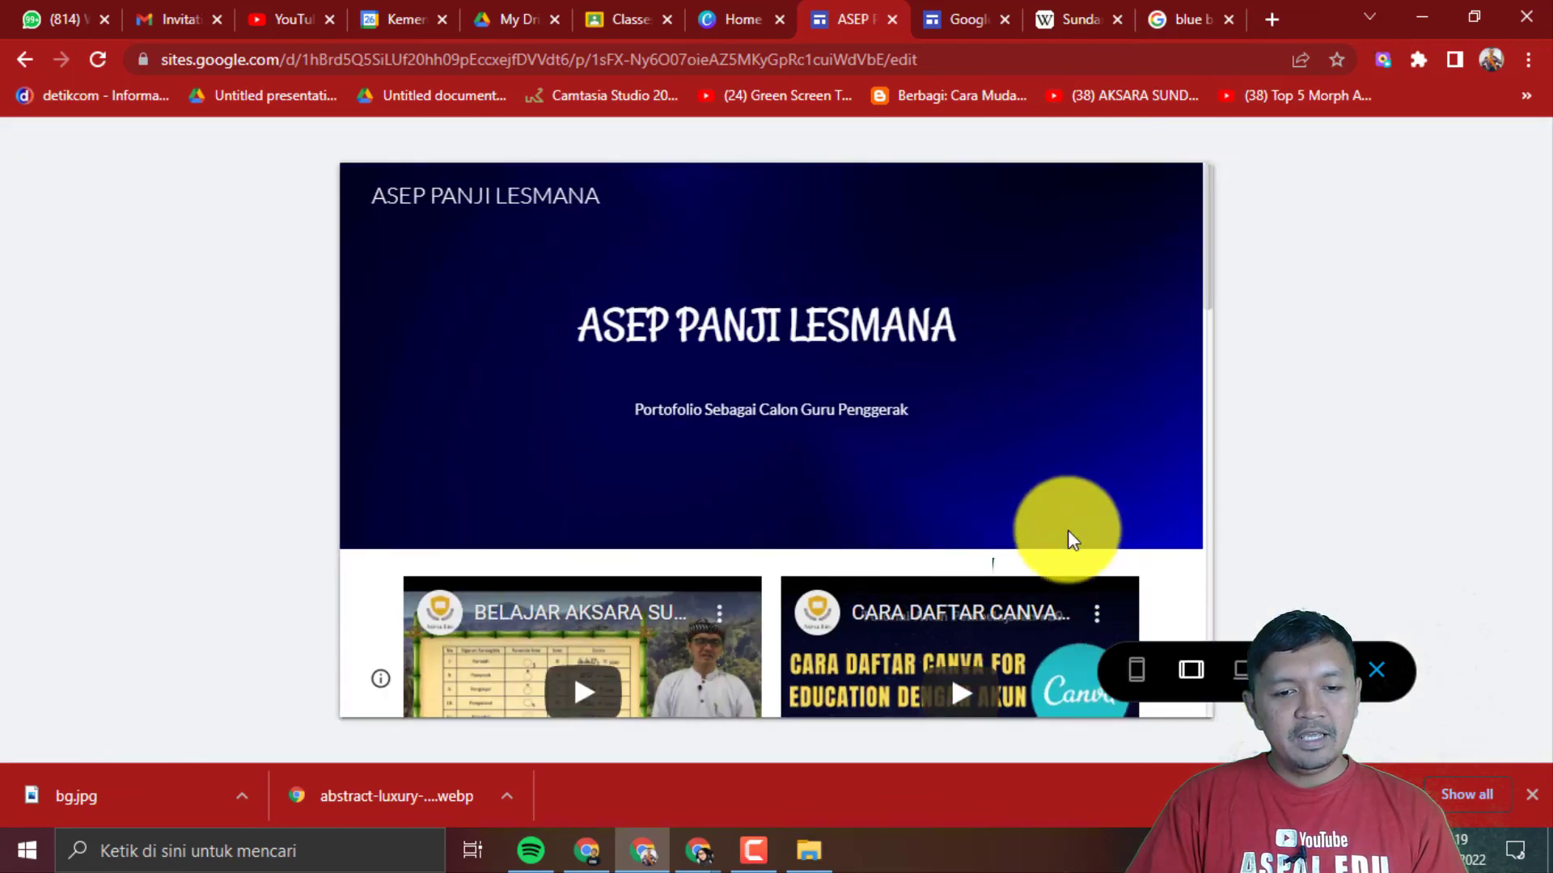
scroll(1068, 532, "down", 10)
scroll(1066, 530, "down", 5)
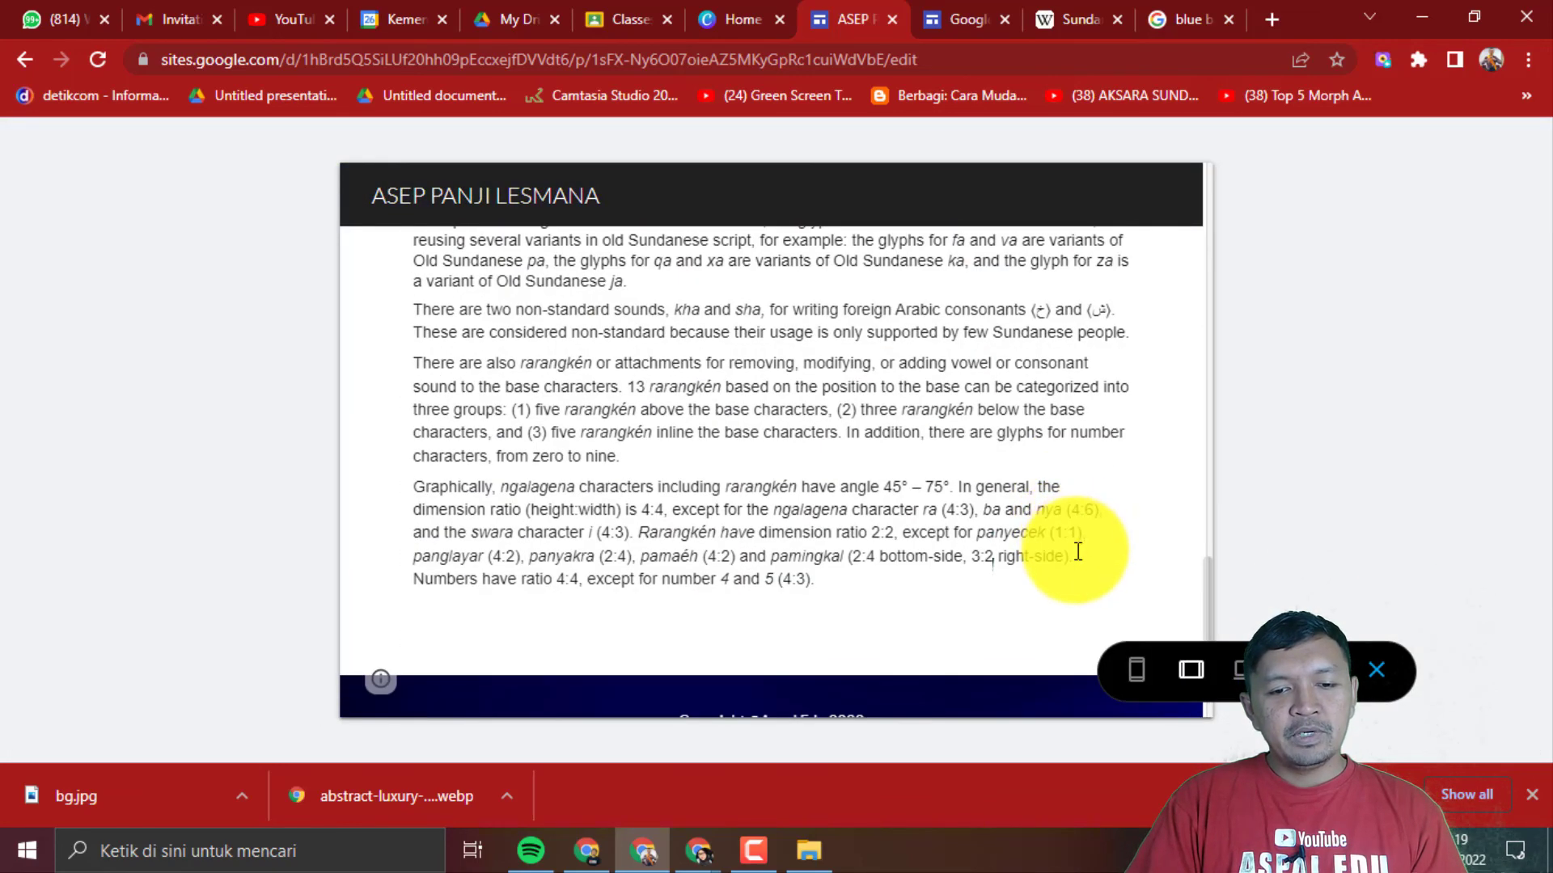
scroll(1071, 541, "down", 2)
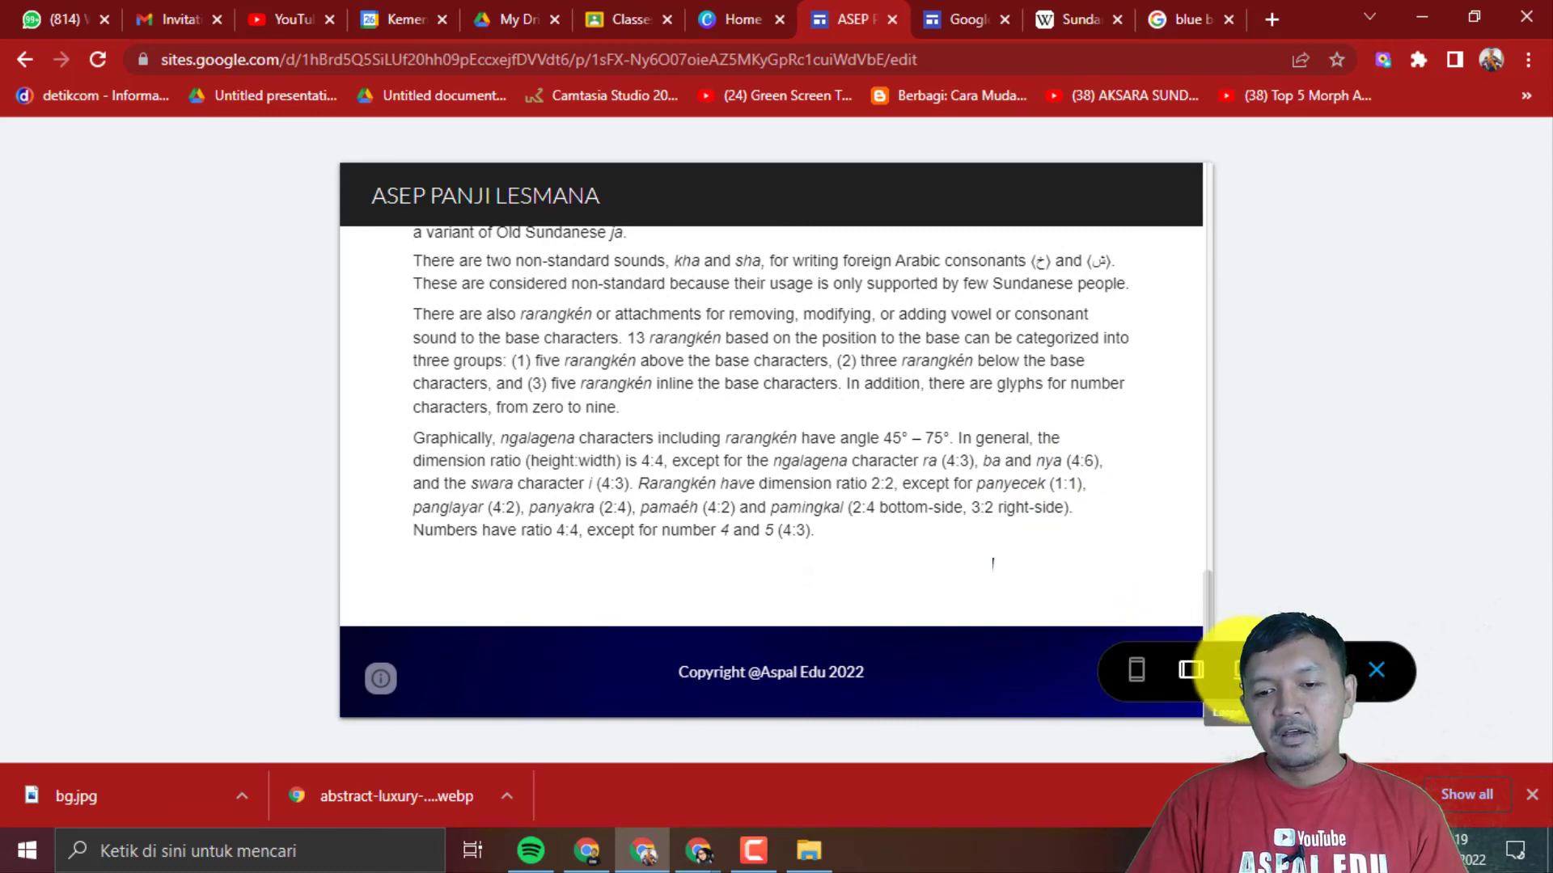
- Preview the site at large-screen size, check the header and video section, and exit the preview
left_click(1238, 670)
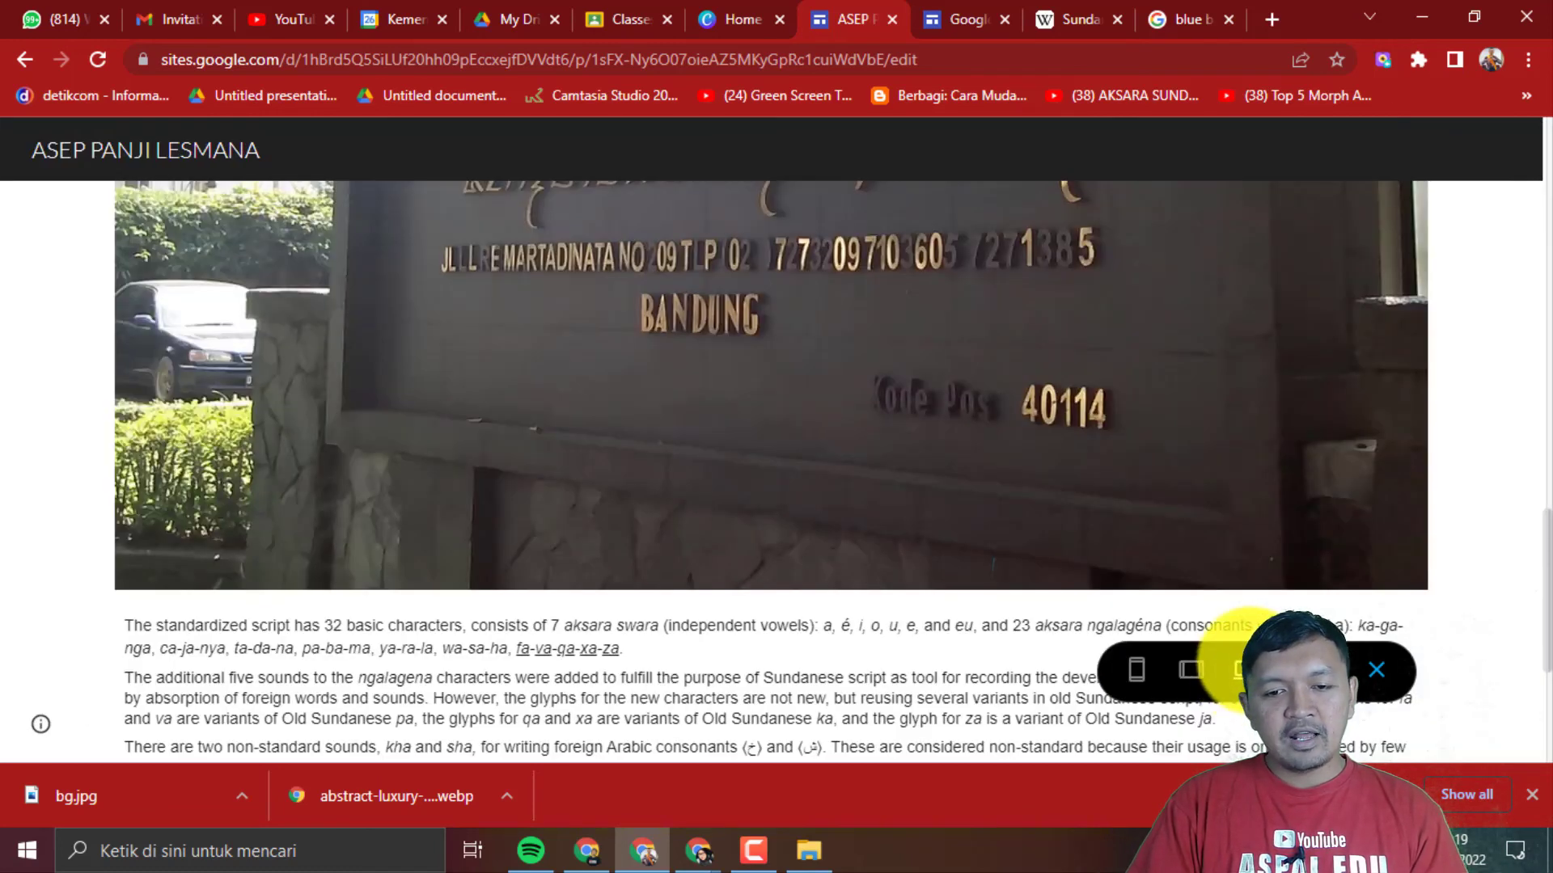
scroll(1532, 400, "up", 10)
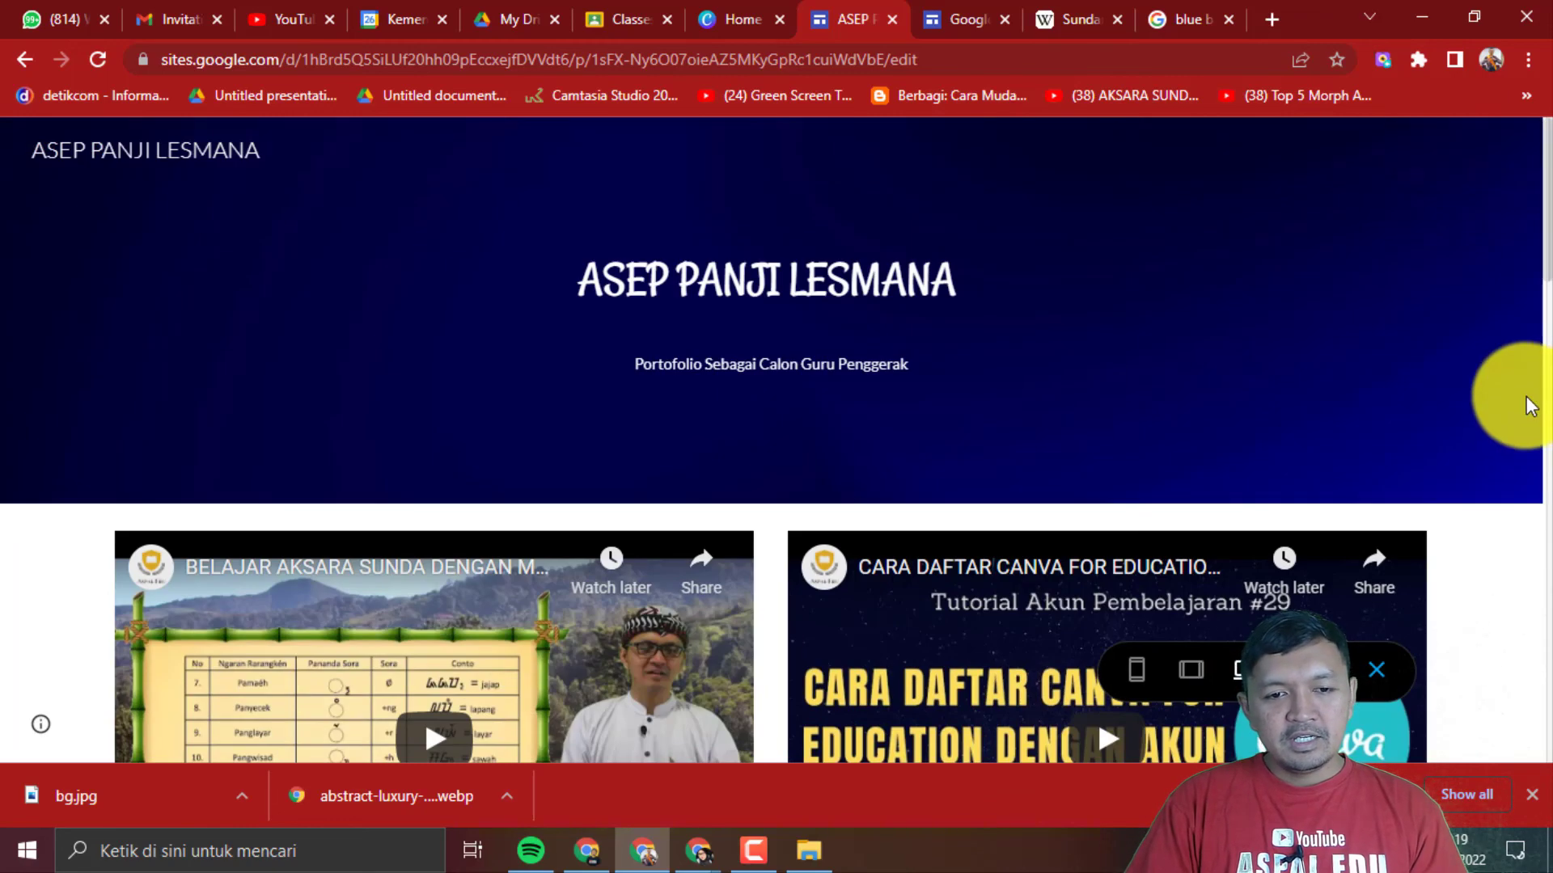
scroll(1531, 405, "down", 3)
scroll(1530, 404, "up", 3)
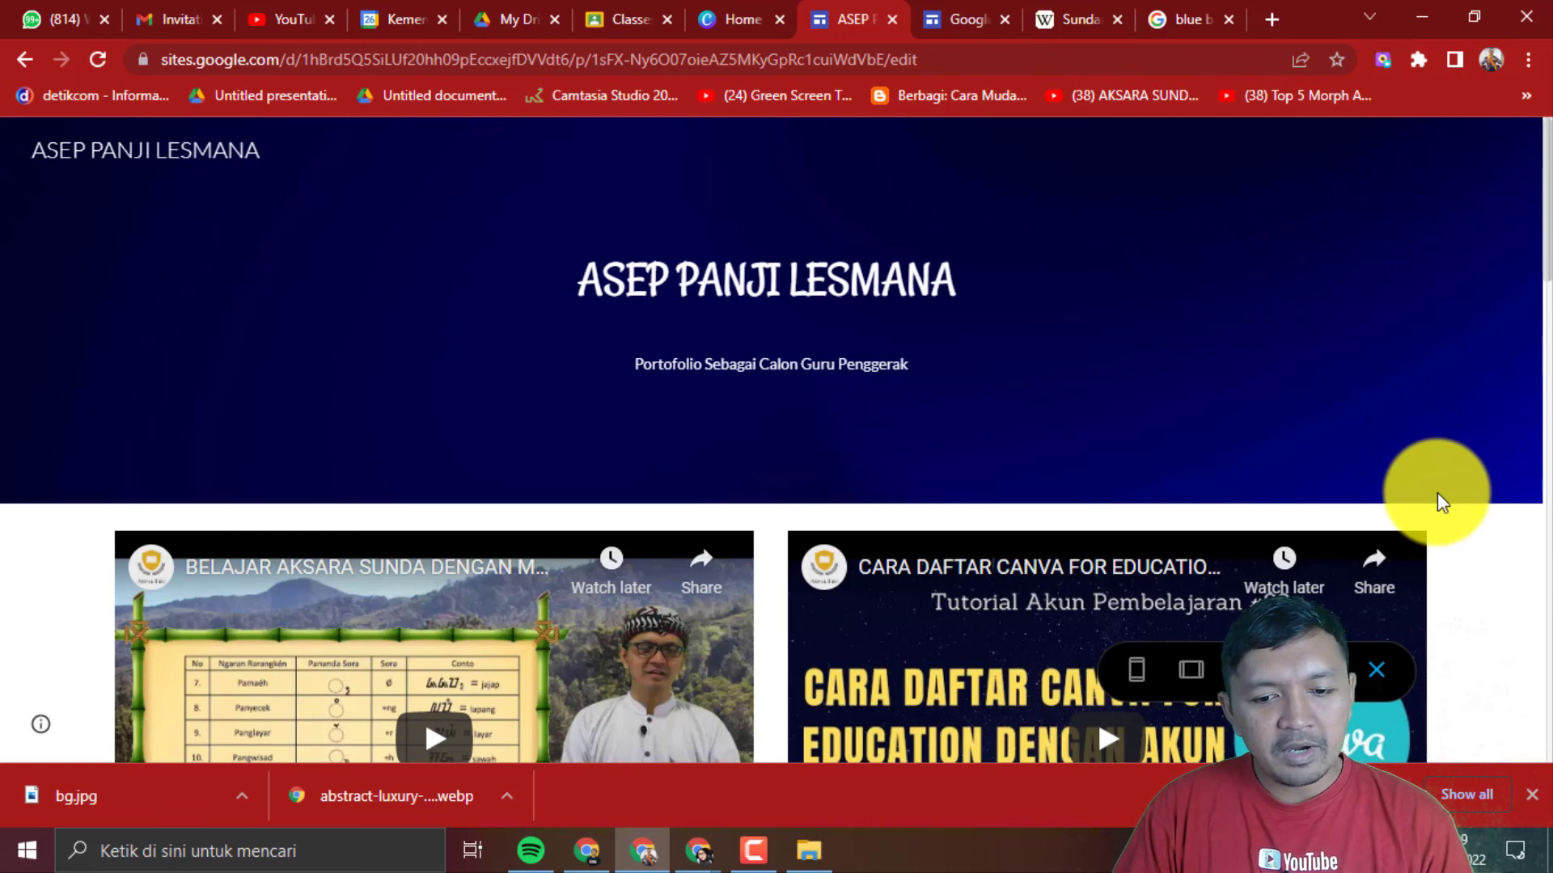
key("Escape")
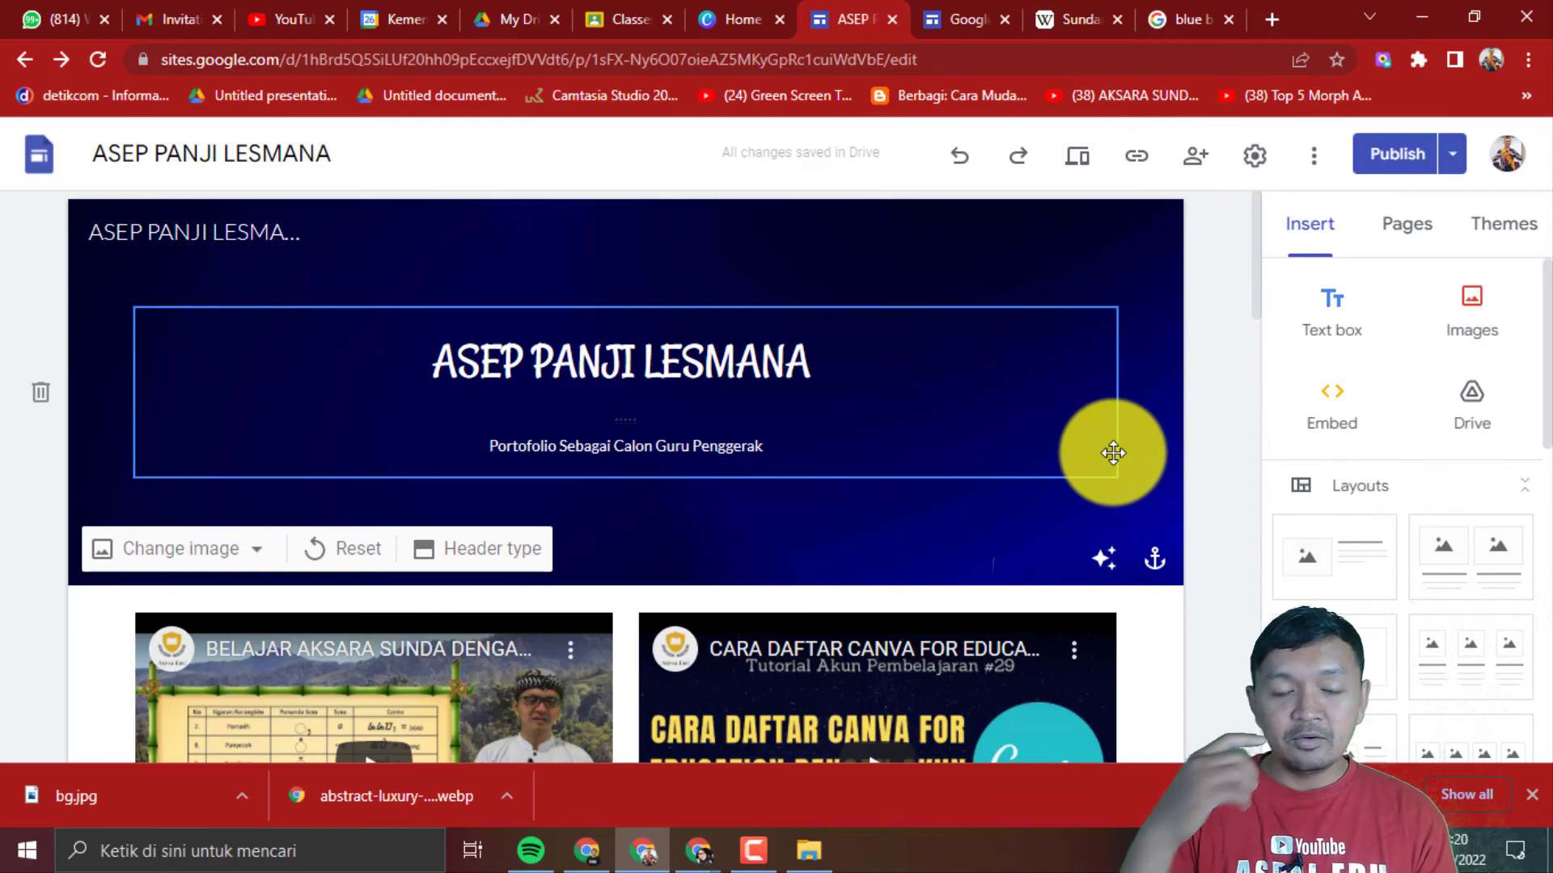
- Look over the site's navigation mode and color settings, close them, and review the page in the editor
left_click(1254, 156)
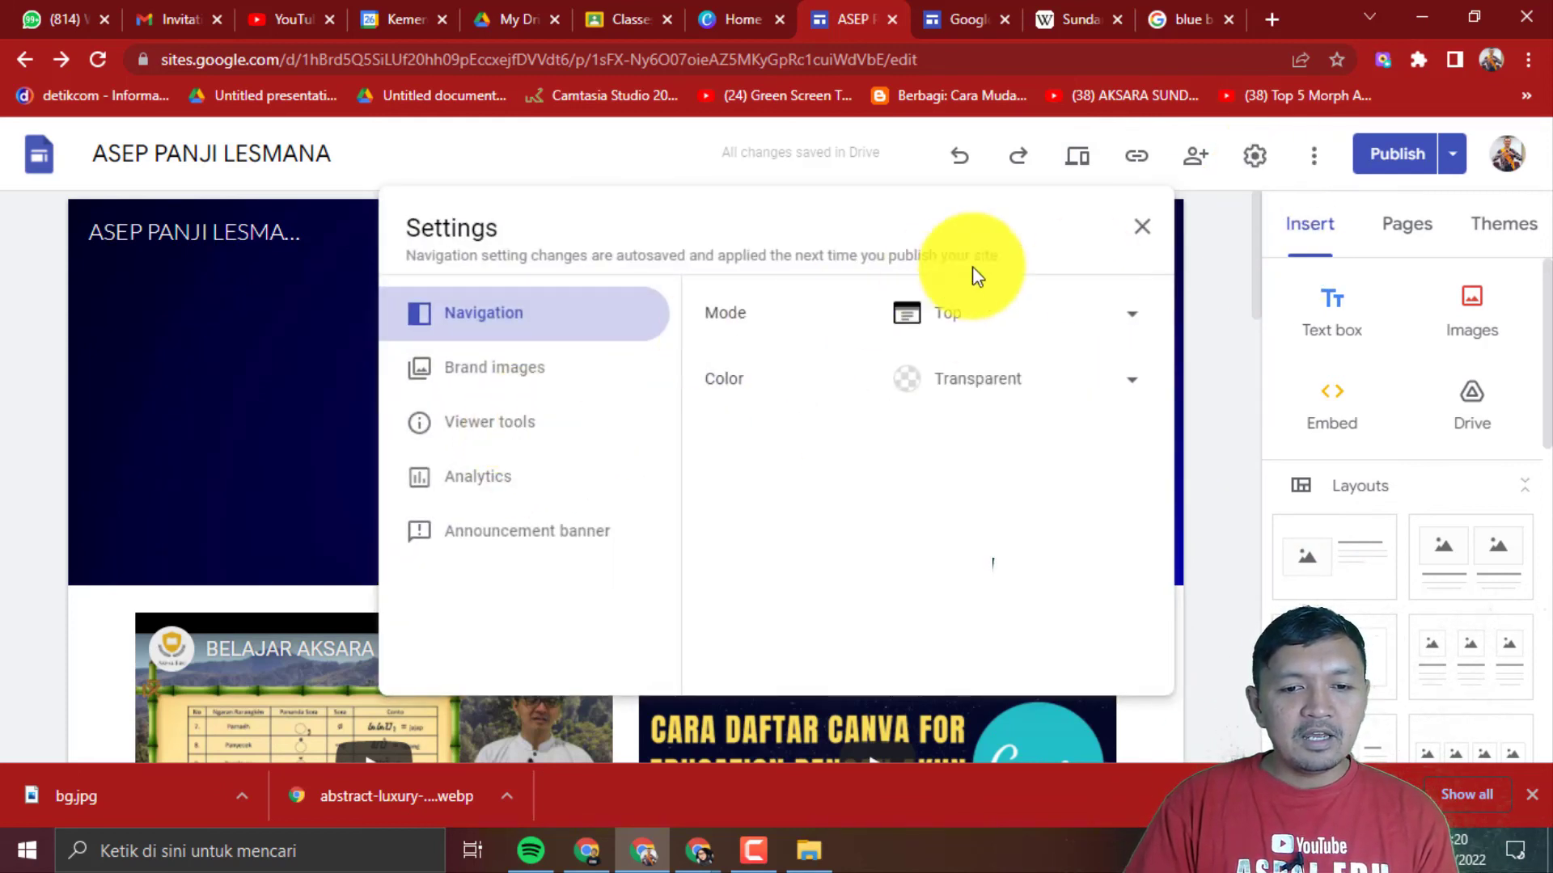
left_click(1151, 239)
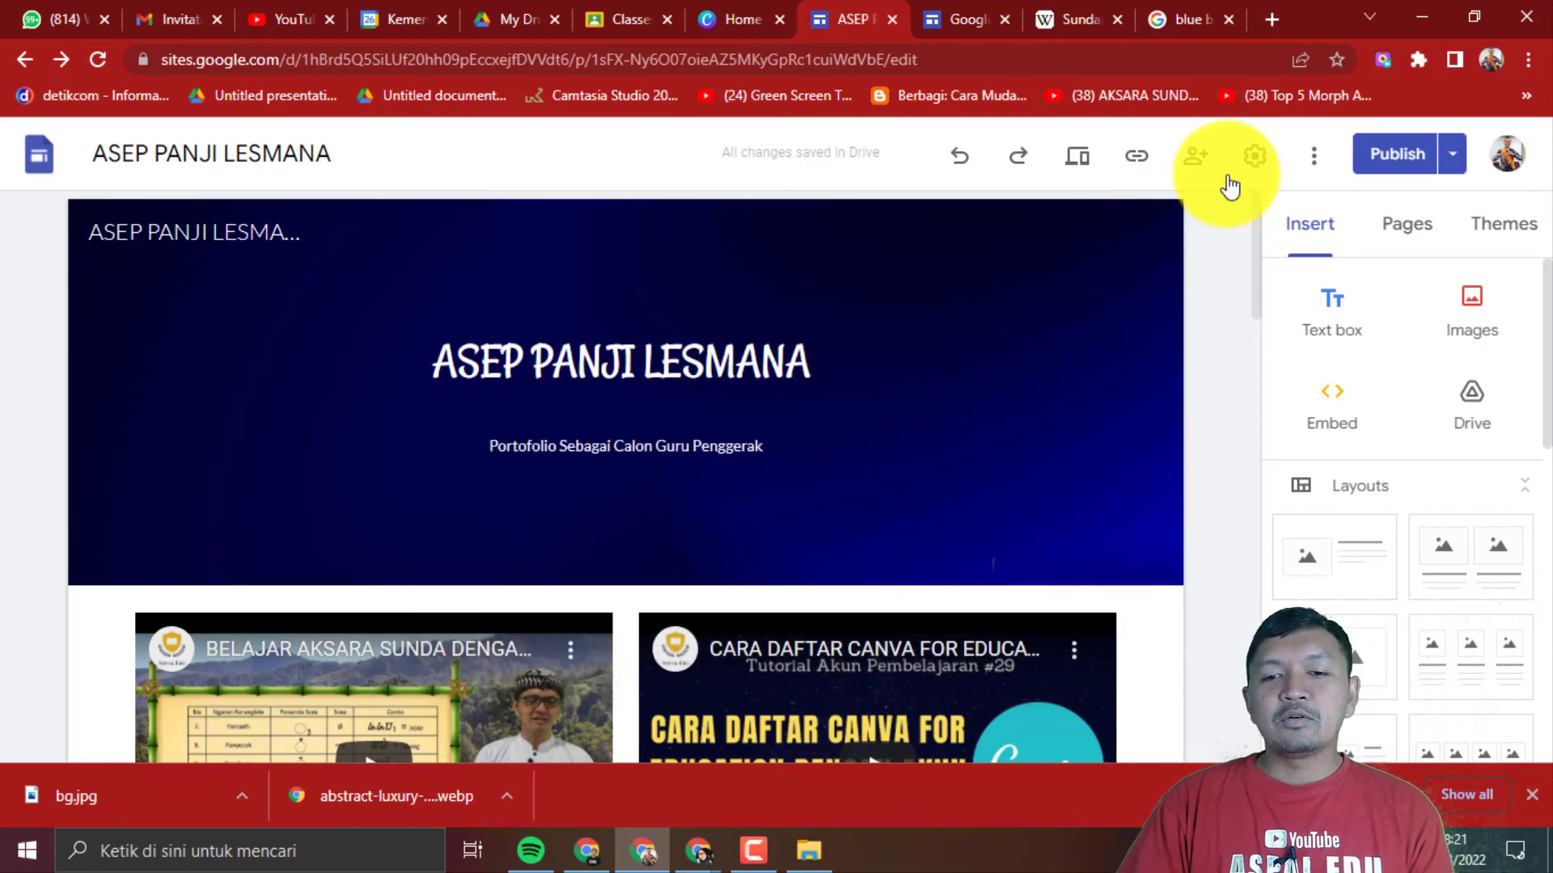
scroll(1093, 346, "down", 4)
scroll(1093, 346, "up", 4)
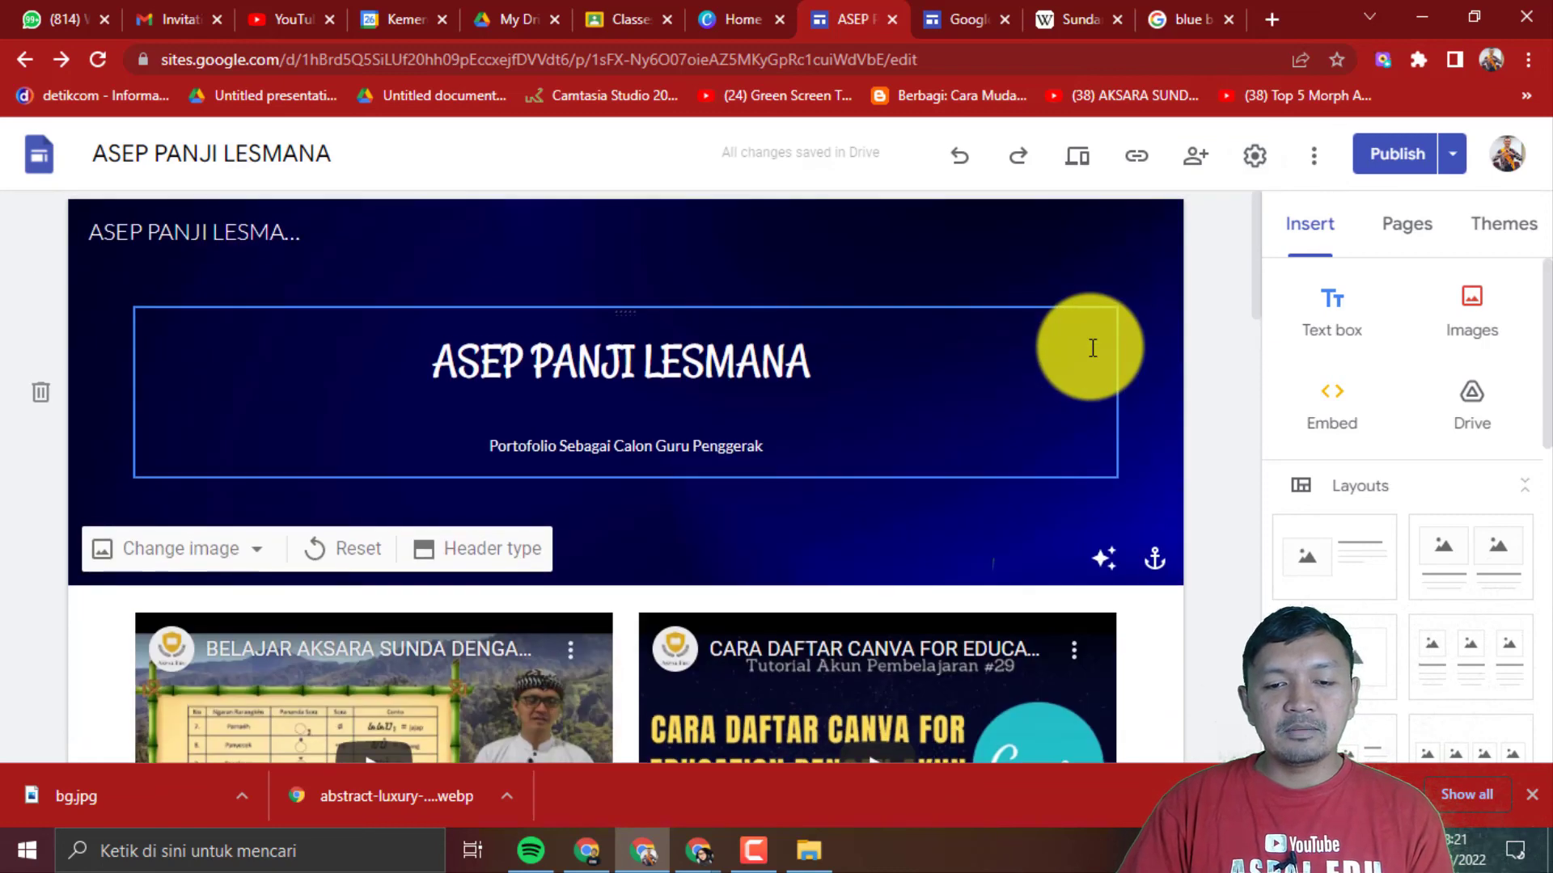